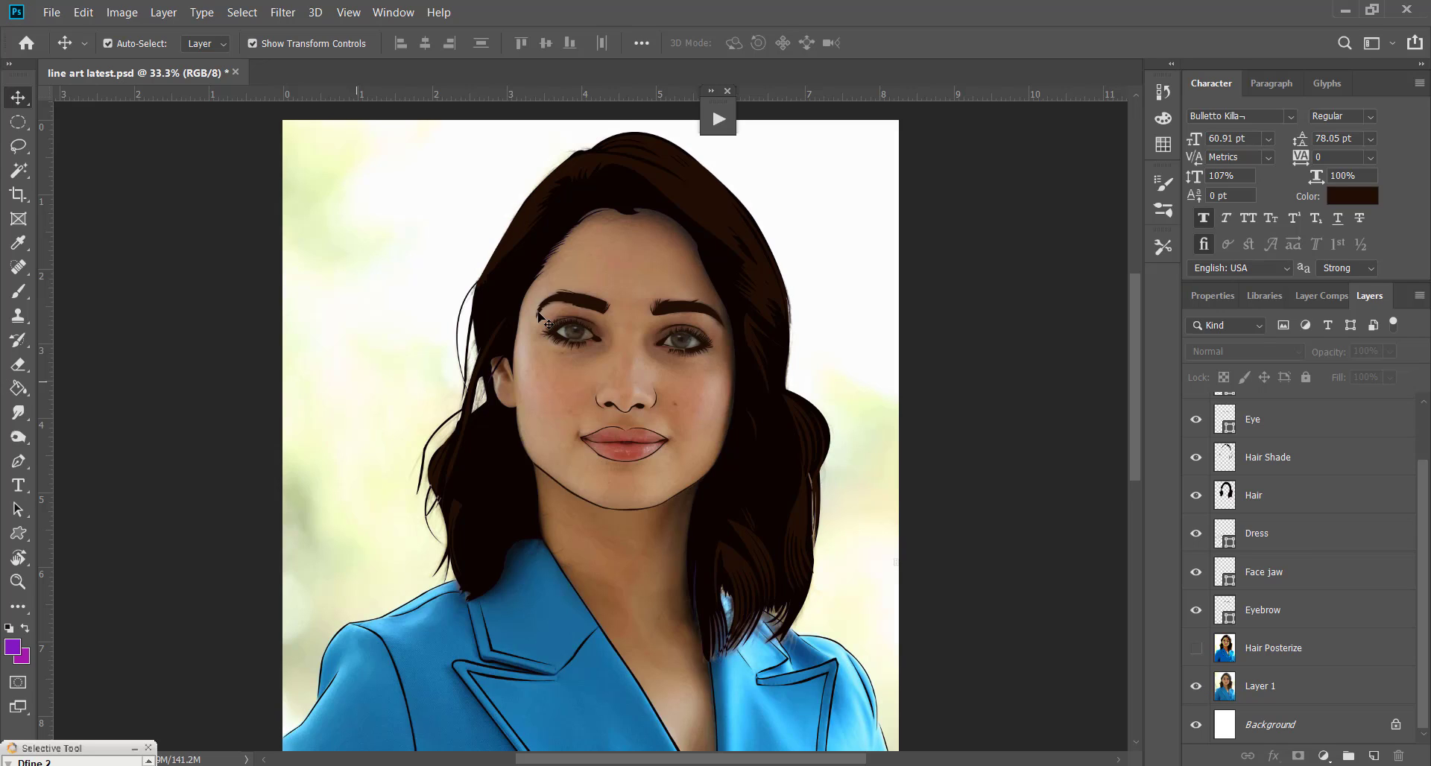
Select the Shape 1 lips layer and switch to the Ellipse Tool
scroll(1231, 562, up, 2)
click(1274, 417)
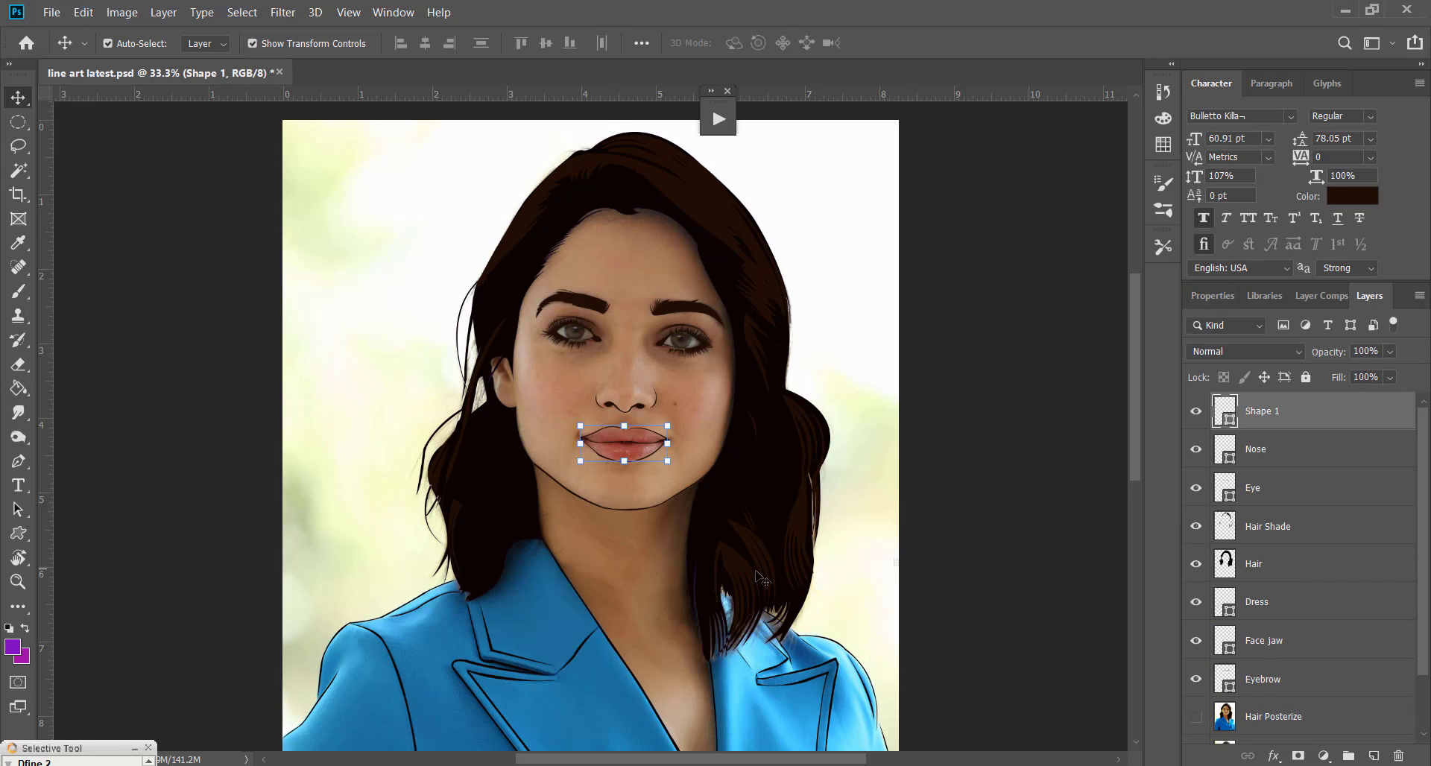
click(111, 537)
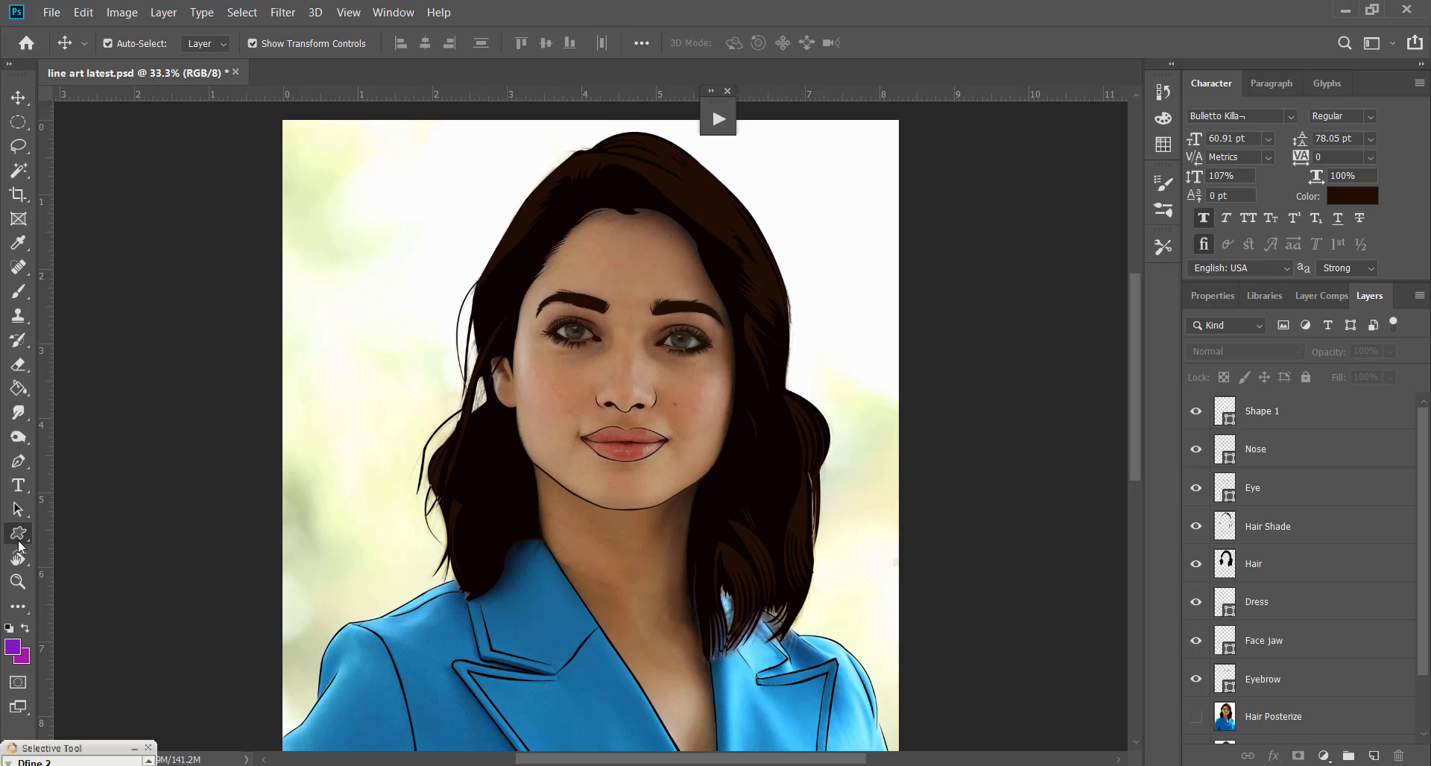
drag(18, 534, 99, 571)
click(101, 571)
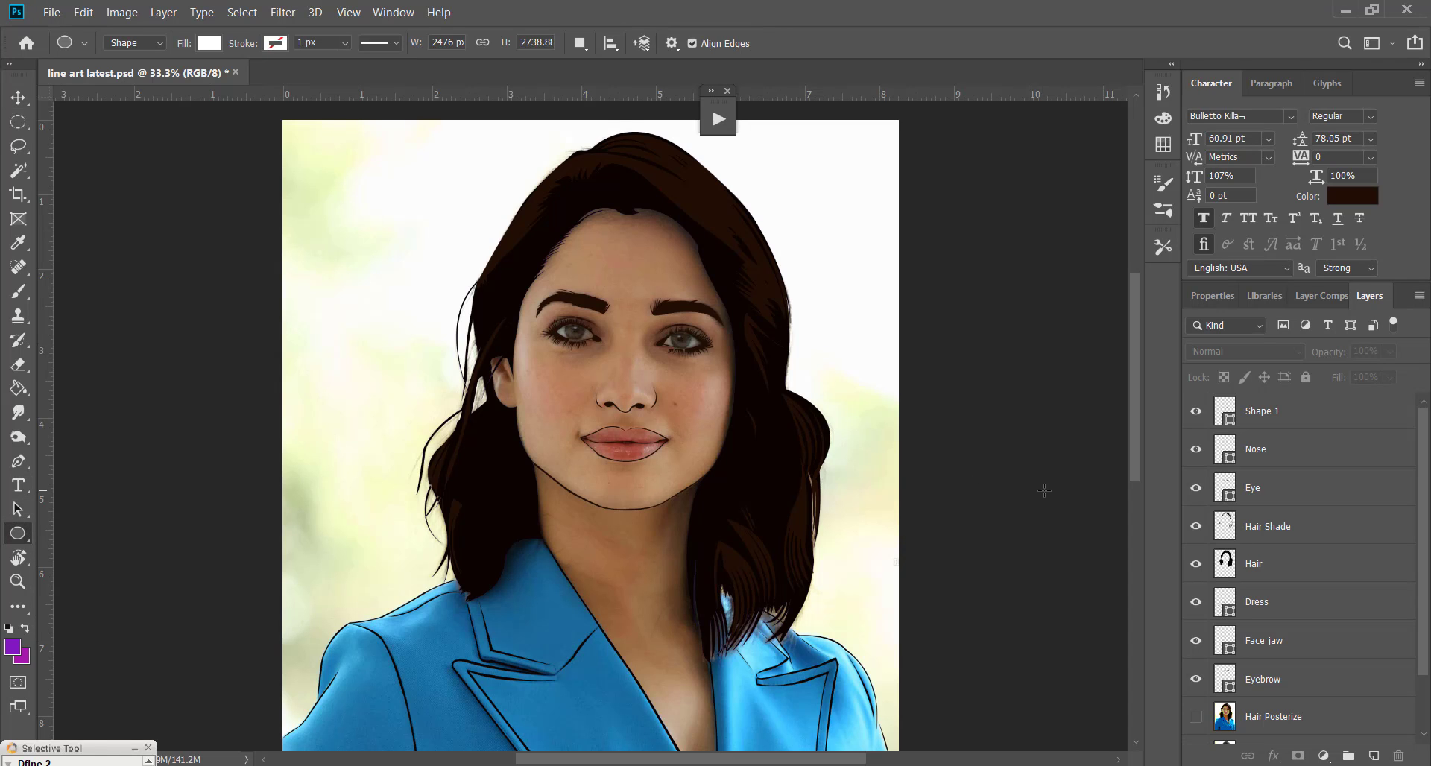
Zoom onto the eye and draw a circle centred over the iris
key(ctrl+plus)
key(ctrl+plus)
key(ctrl+plus)
key(ctrl+plus)
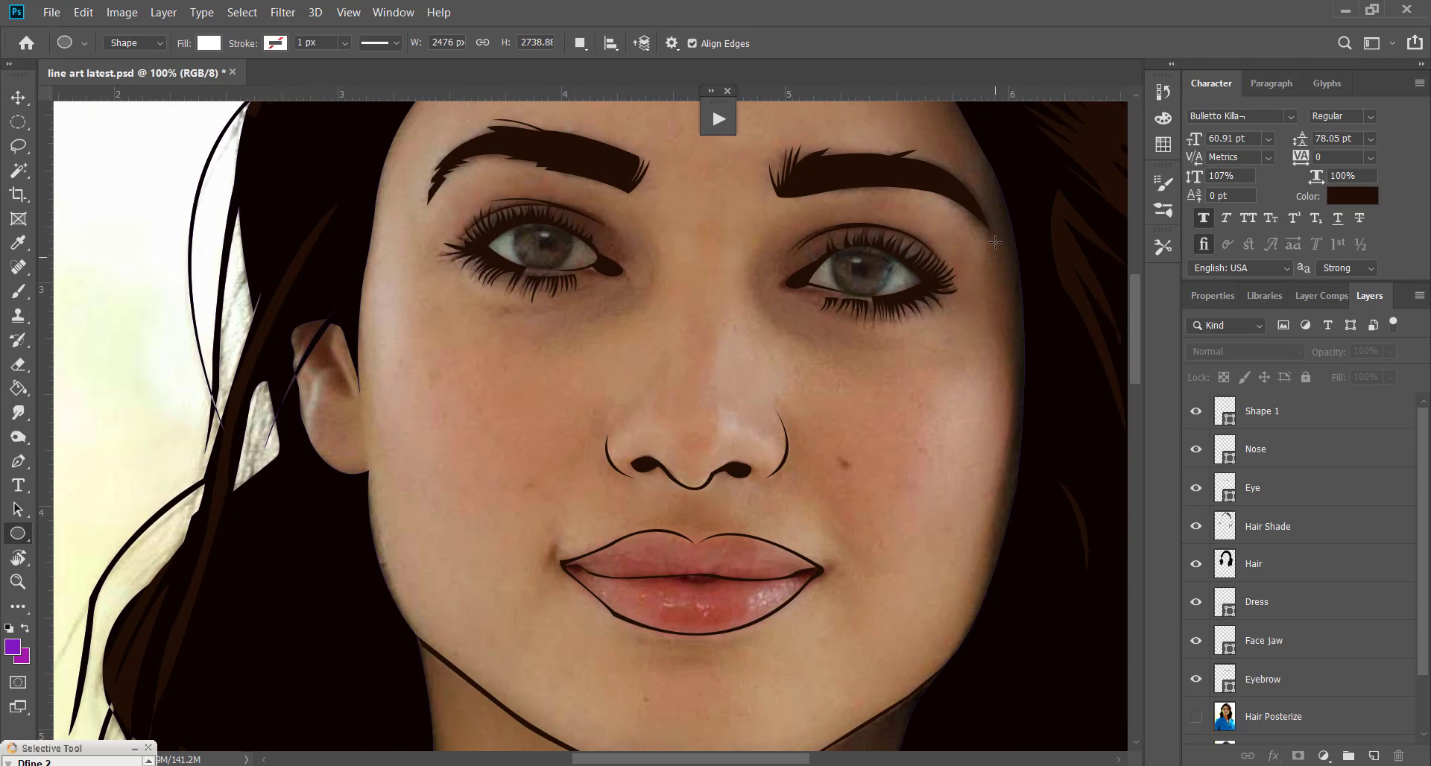
mouse_move(969, 223)
mouse_down()
mouse_move(535, 286)
mouse_move(715, 243)
mouse_up()
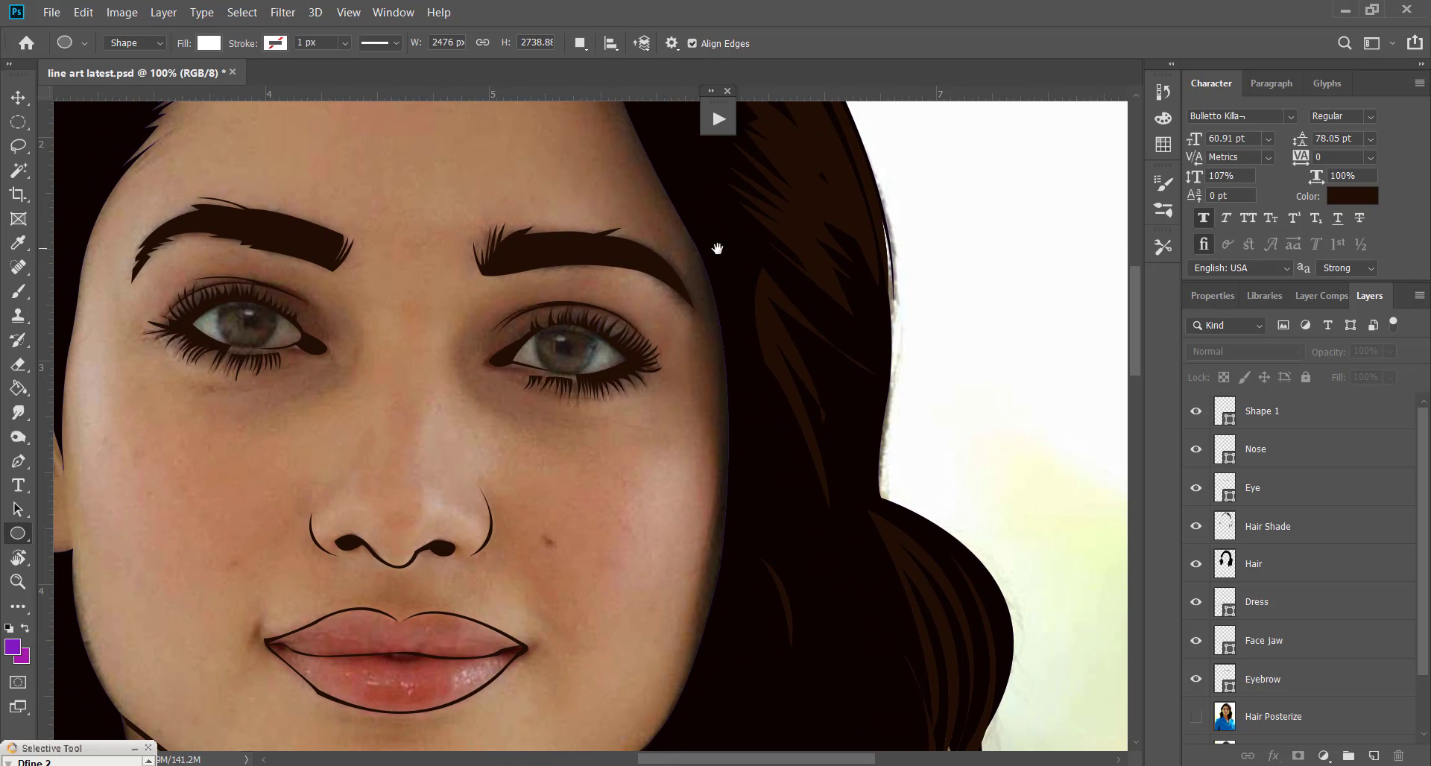
key(ctrl+plus)
scroll(697, 257, up, 2)
scroll(648, 352, up, 2)
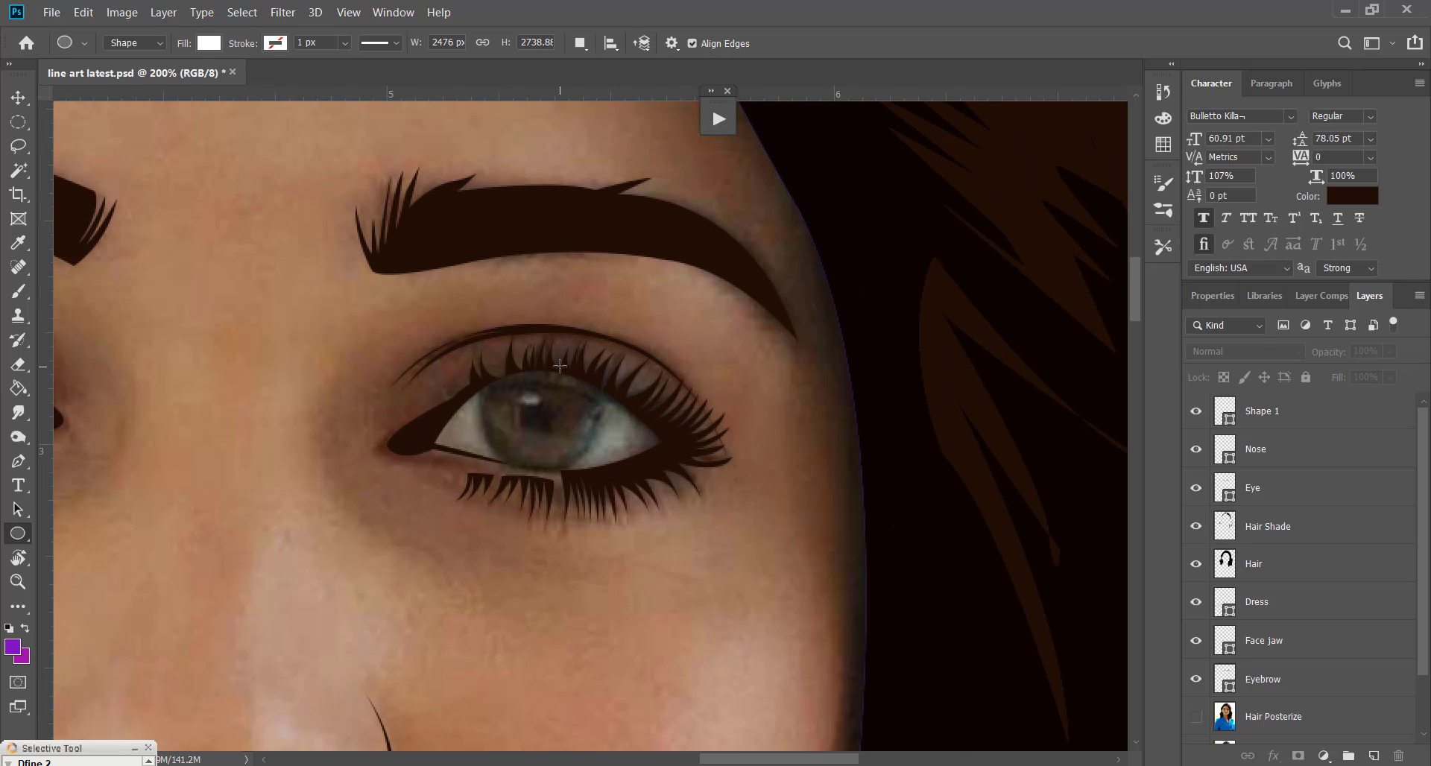
drag(473, 333, 589, 455)
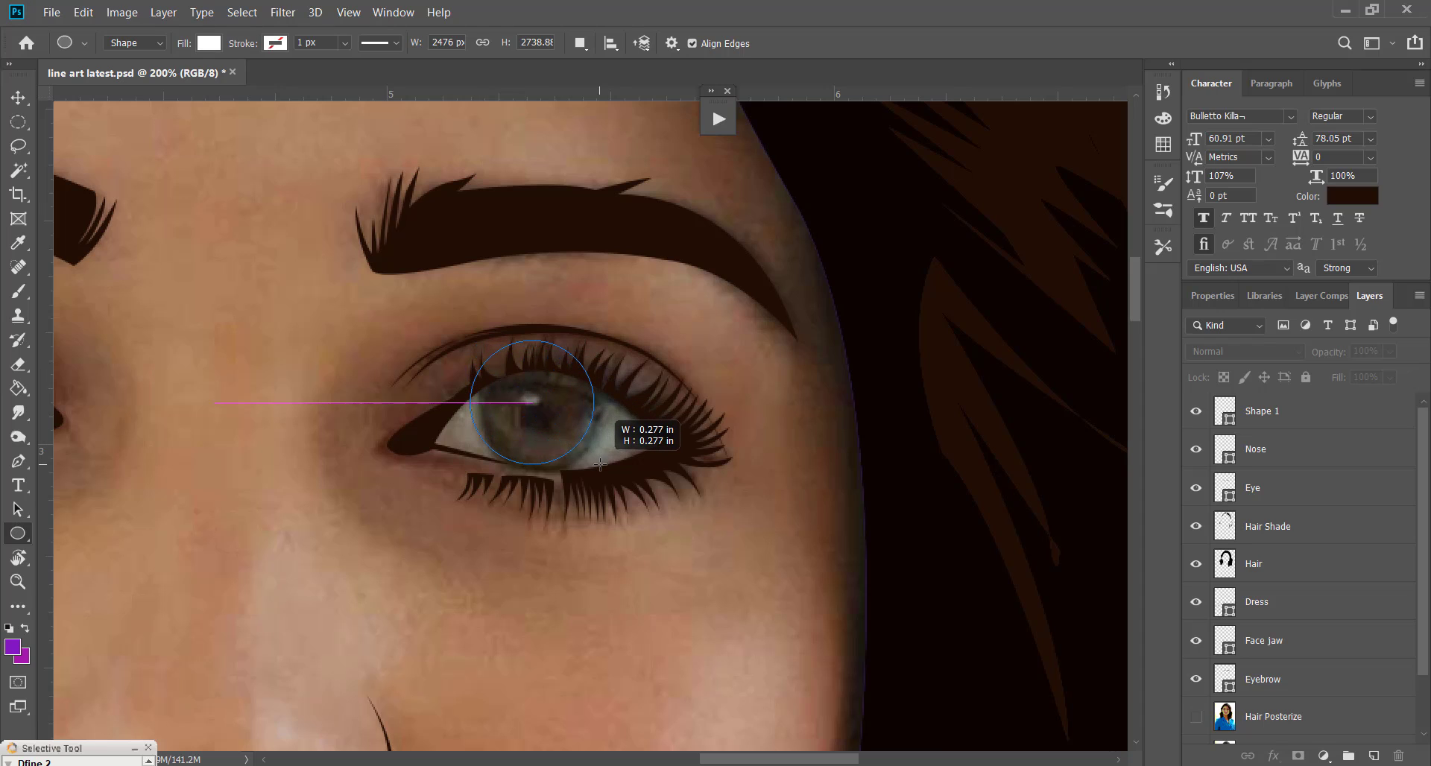
drag(589, 455, 594, 464)
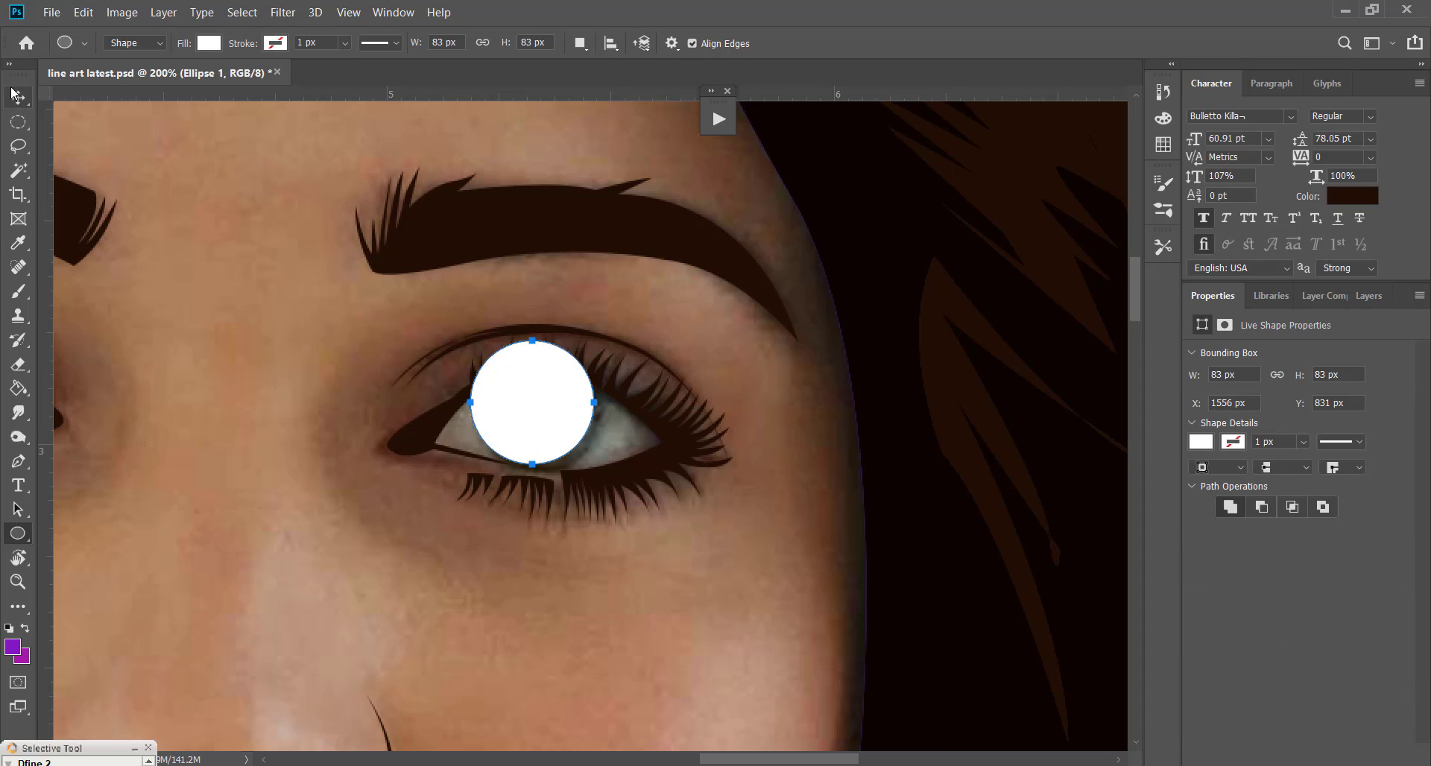
key(v)
drag(529, 410, 538, 419)
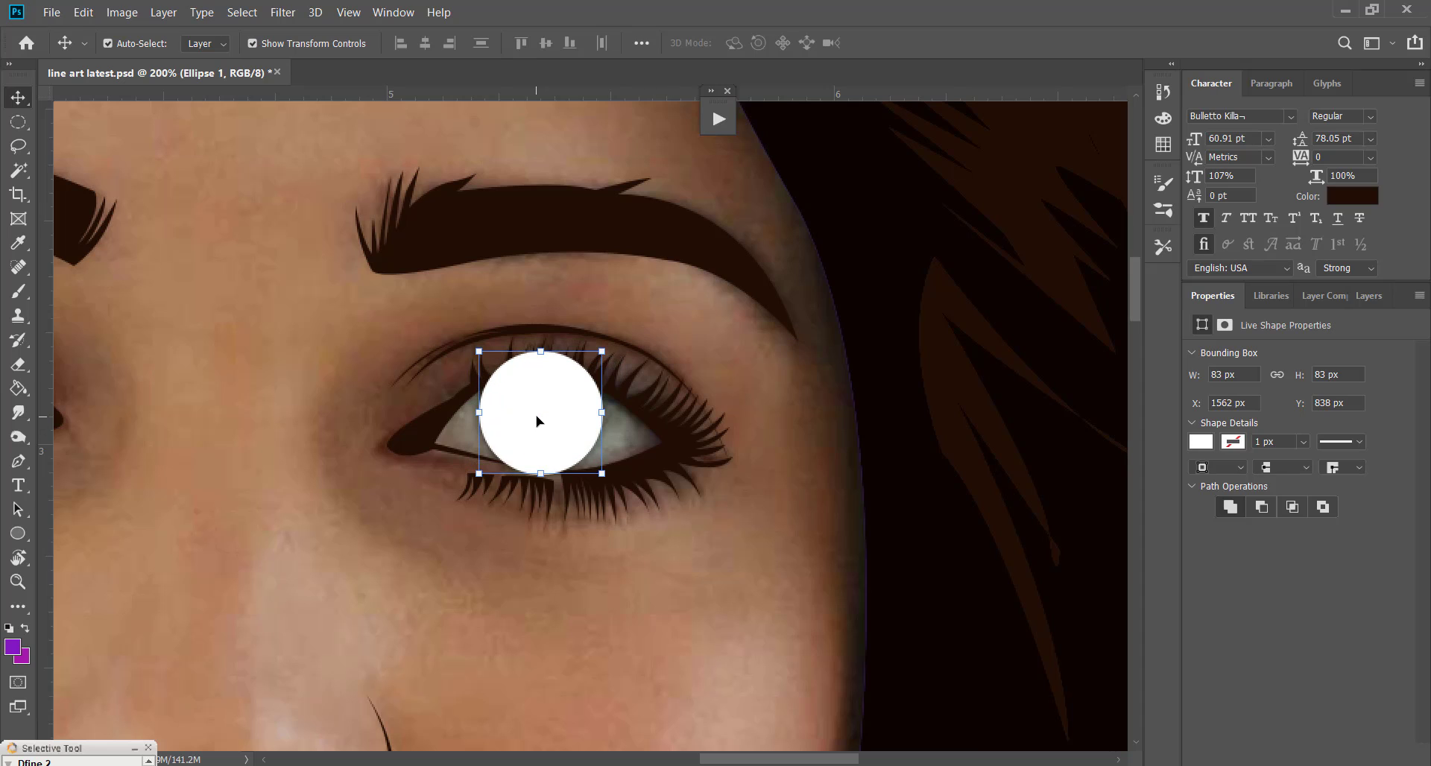
Rasterize Ellipse 1, fill it solid black, and move it just right of the eye
click(1370, 296)
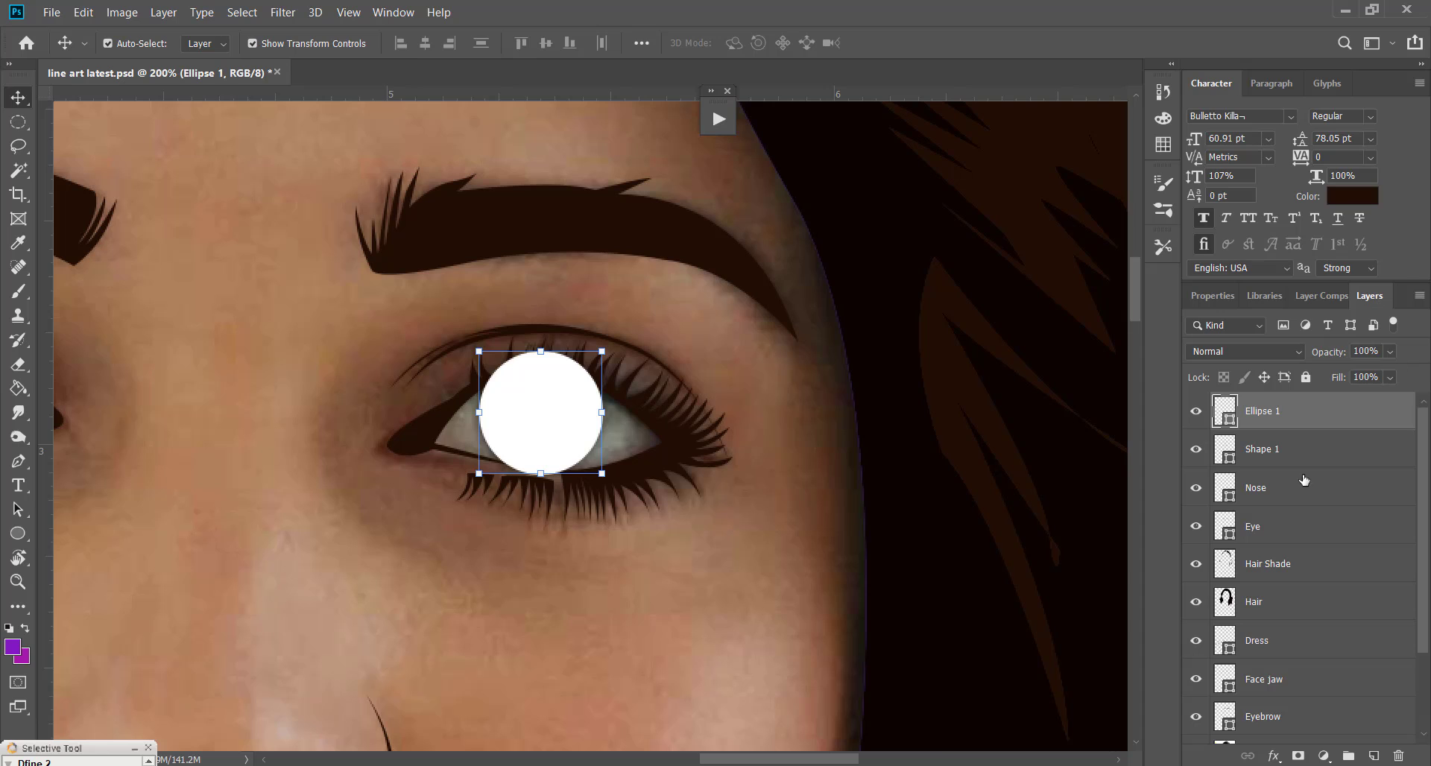
right_click(1305, 416)
click(1111, 268)
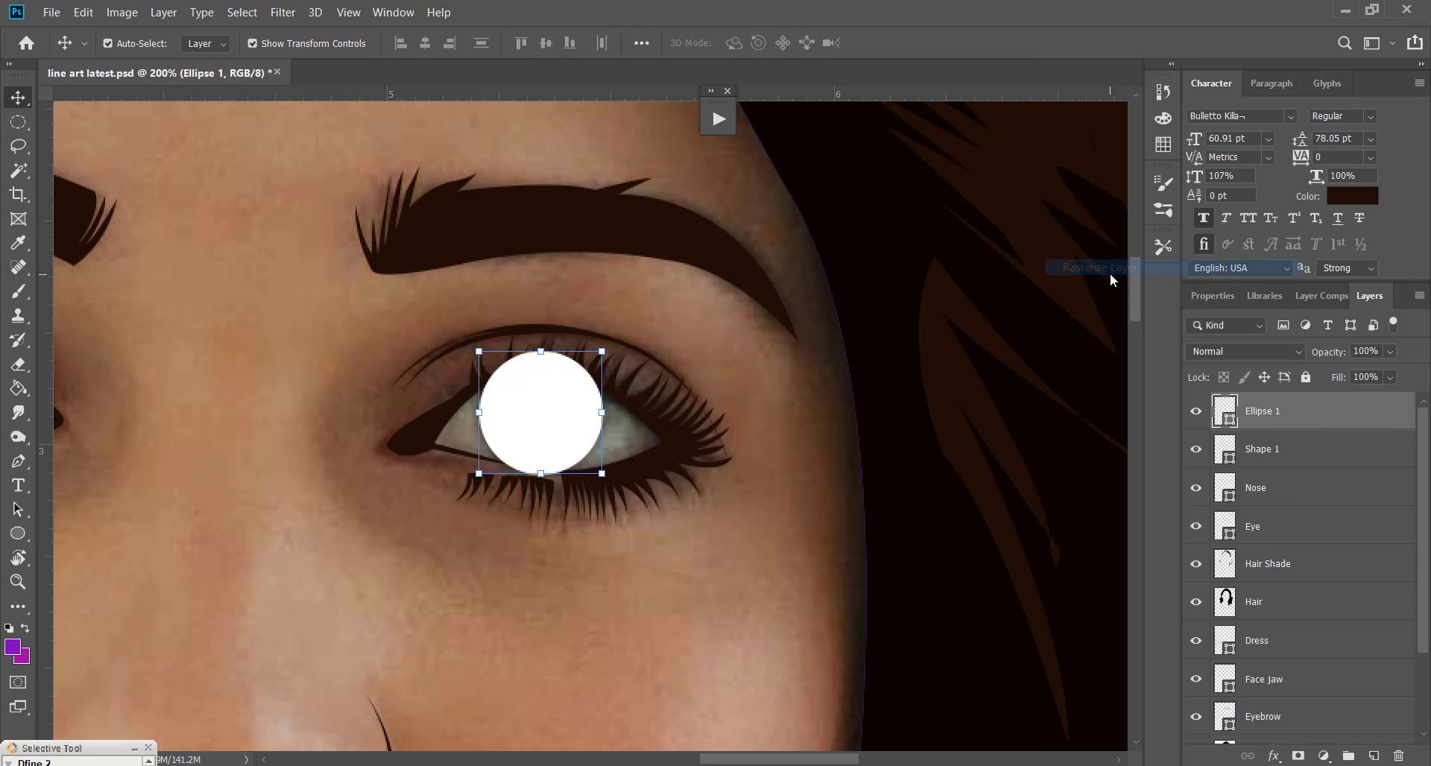
ctrl+click(1224, 417)
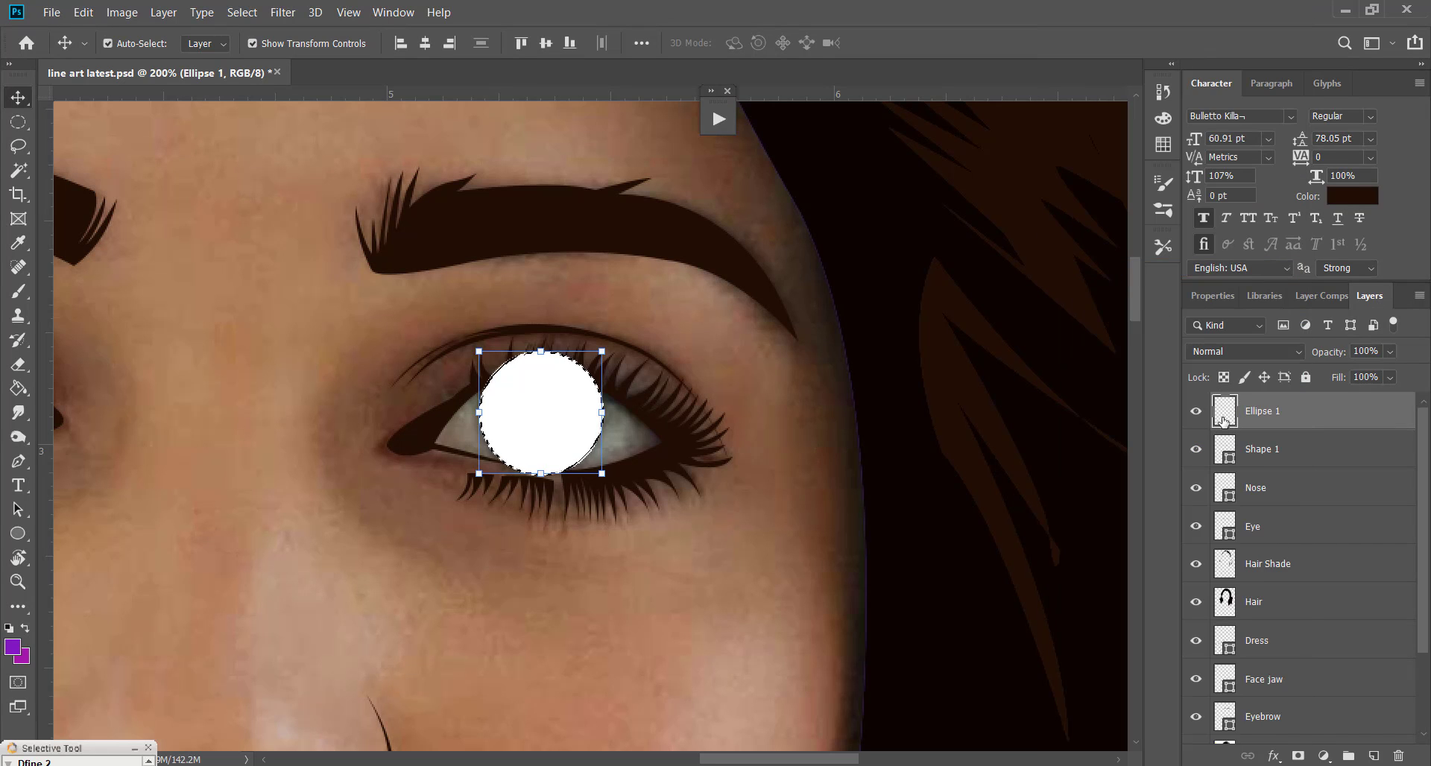
key(d)
key(alt+BackSpace)
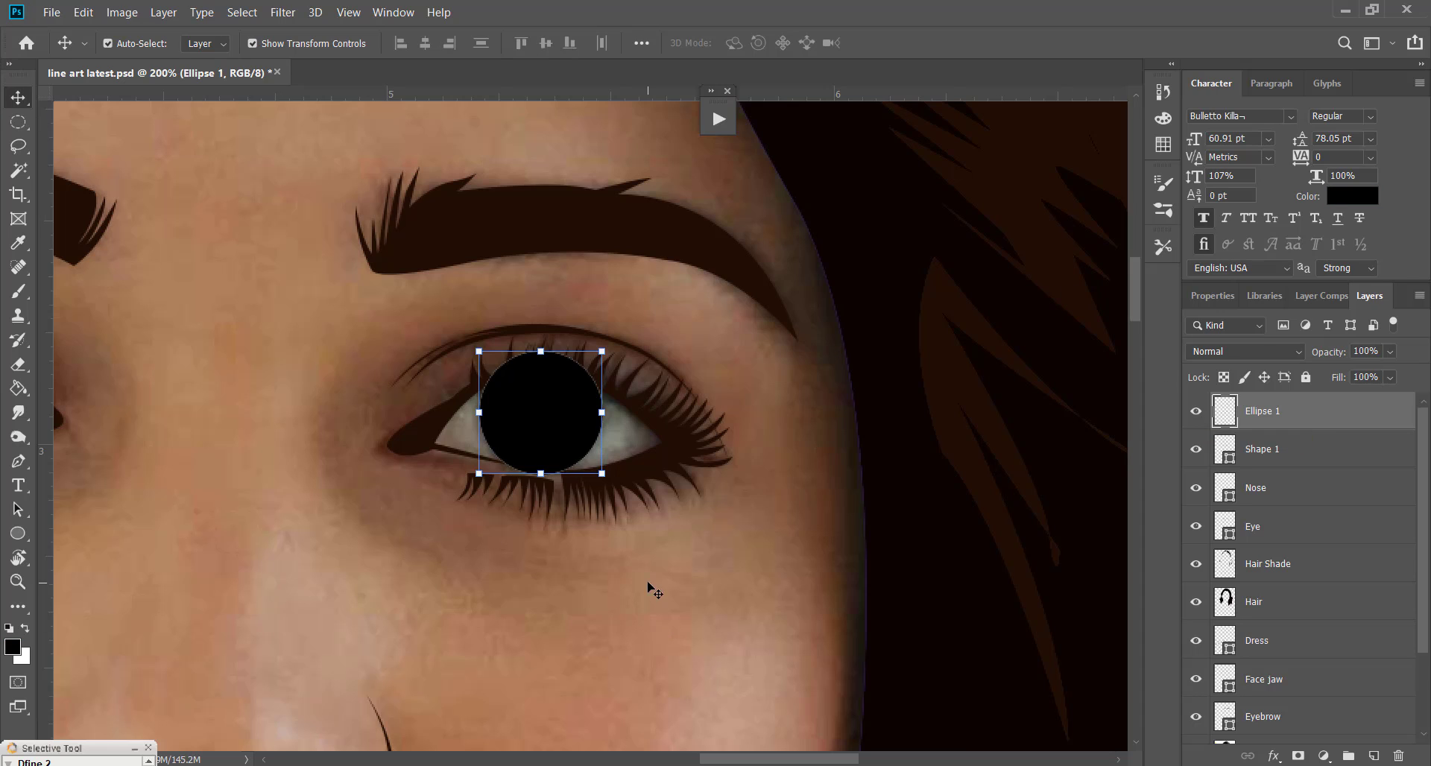
drag(527, 428, 709, 491)
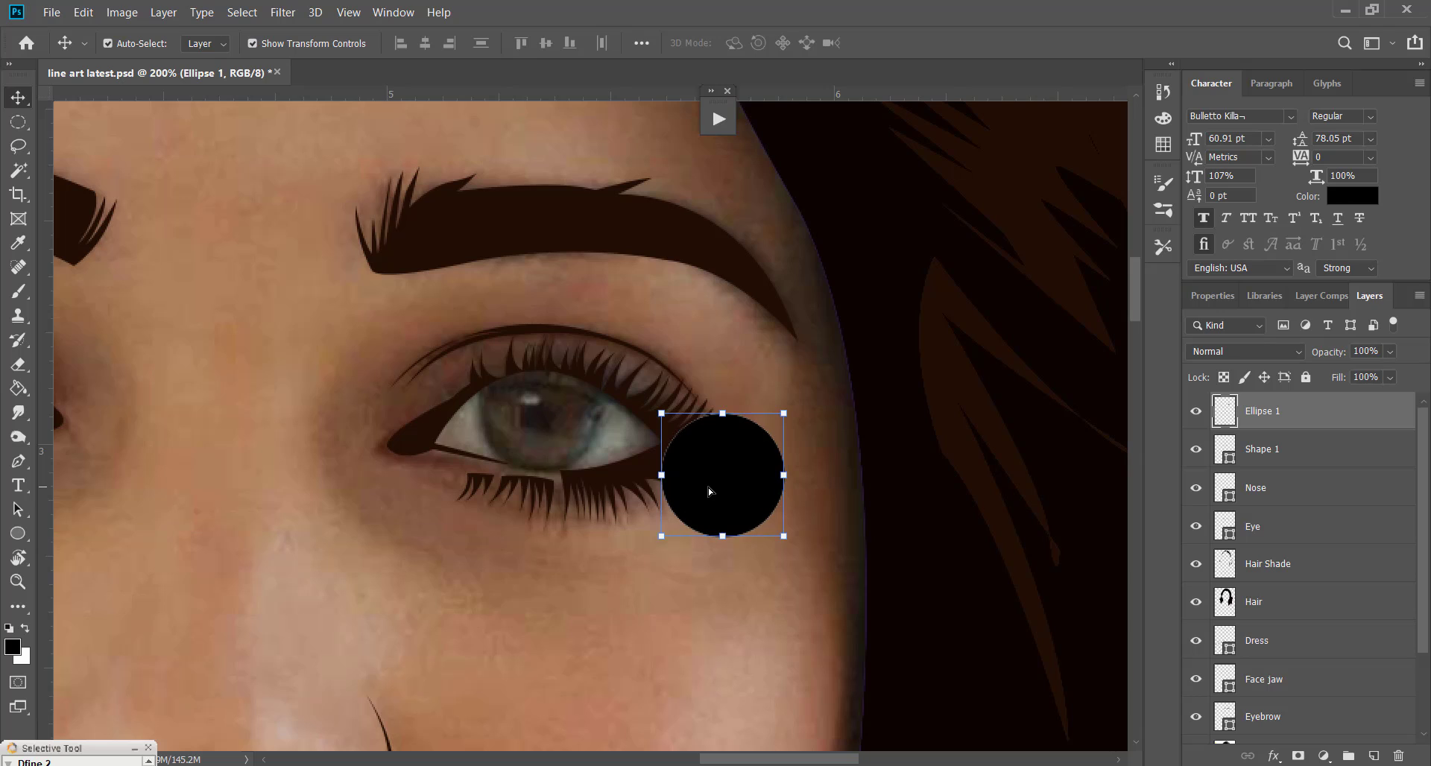
Sample a dark brown from the iris as the foreground colour
key(i)
click(497, 399)
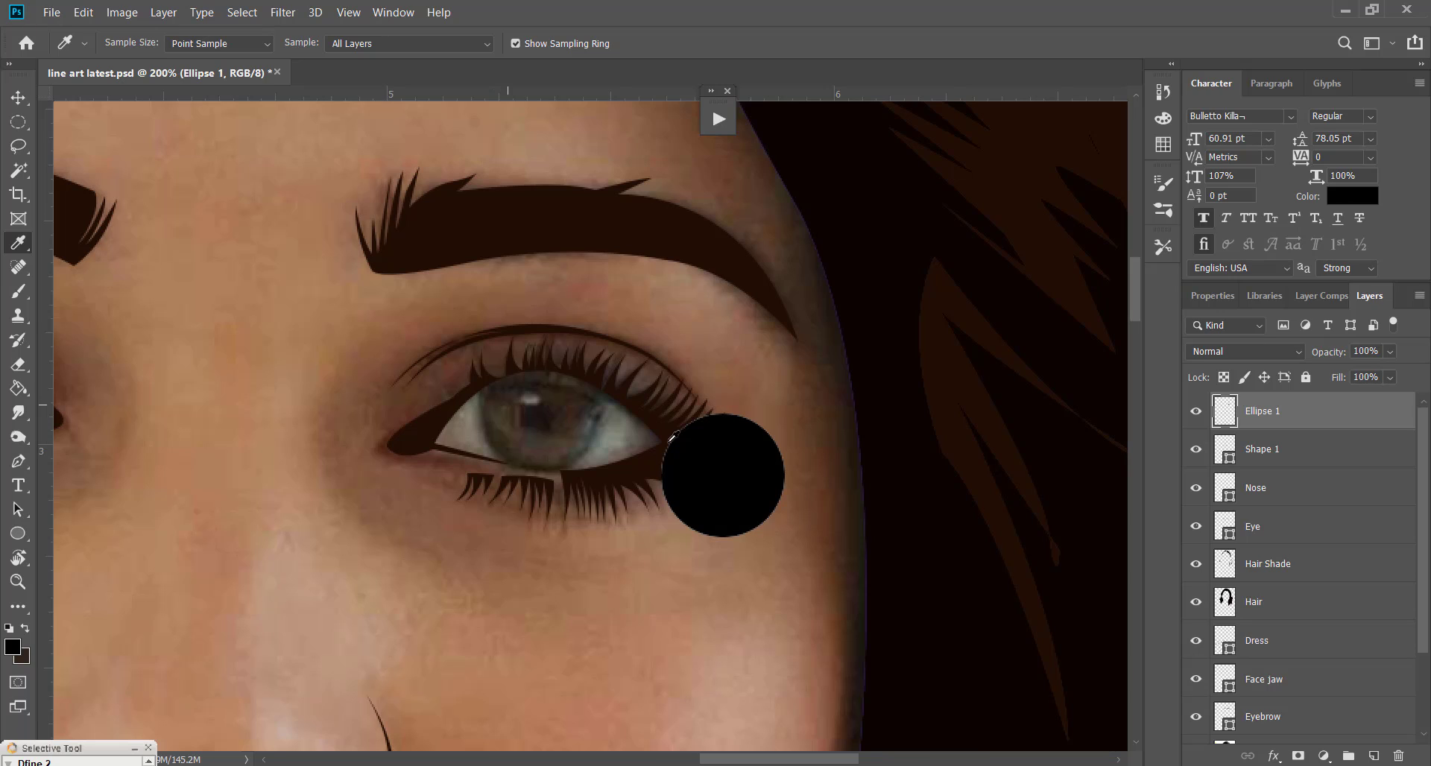
key(alt)
click(805, 486)
Duplicate the black circle, fill the copy dark brown, and scale it to about 88%
click(18, 99)
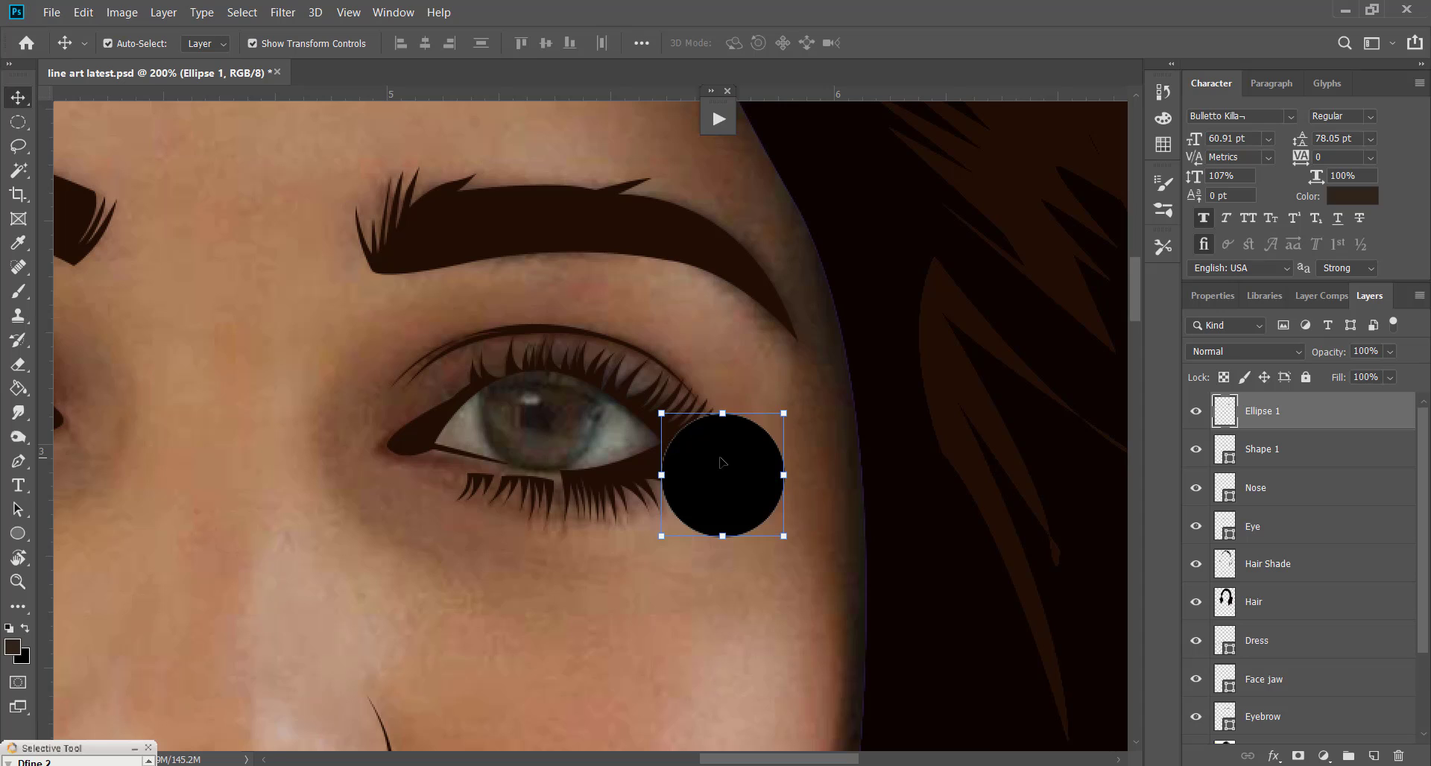
mouse_move(735, 477)
mouse_down()
mouse_move(600, 435)
mouse_move(733, 486)
mouse_up()
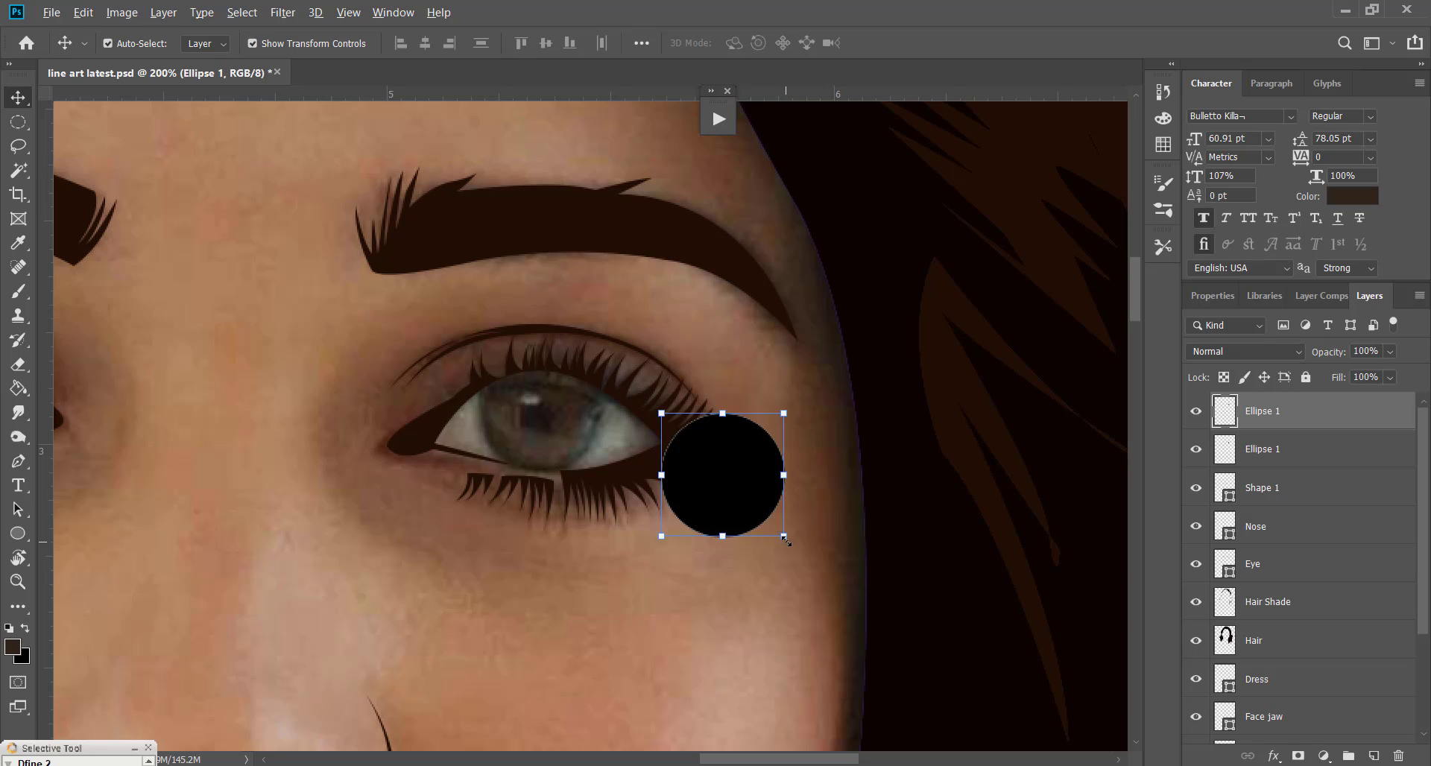
ctrl+click(1226, 412)
key(alt+BackSpace)
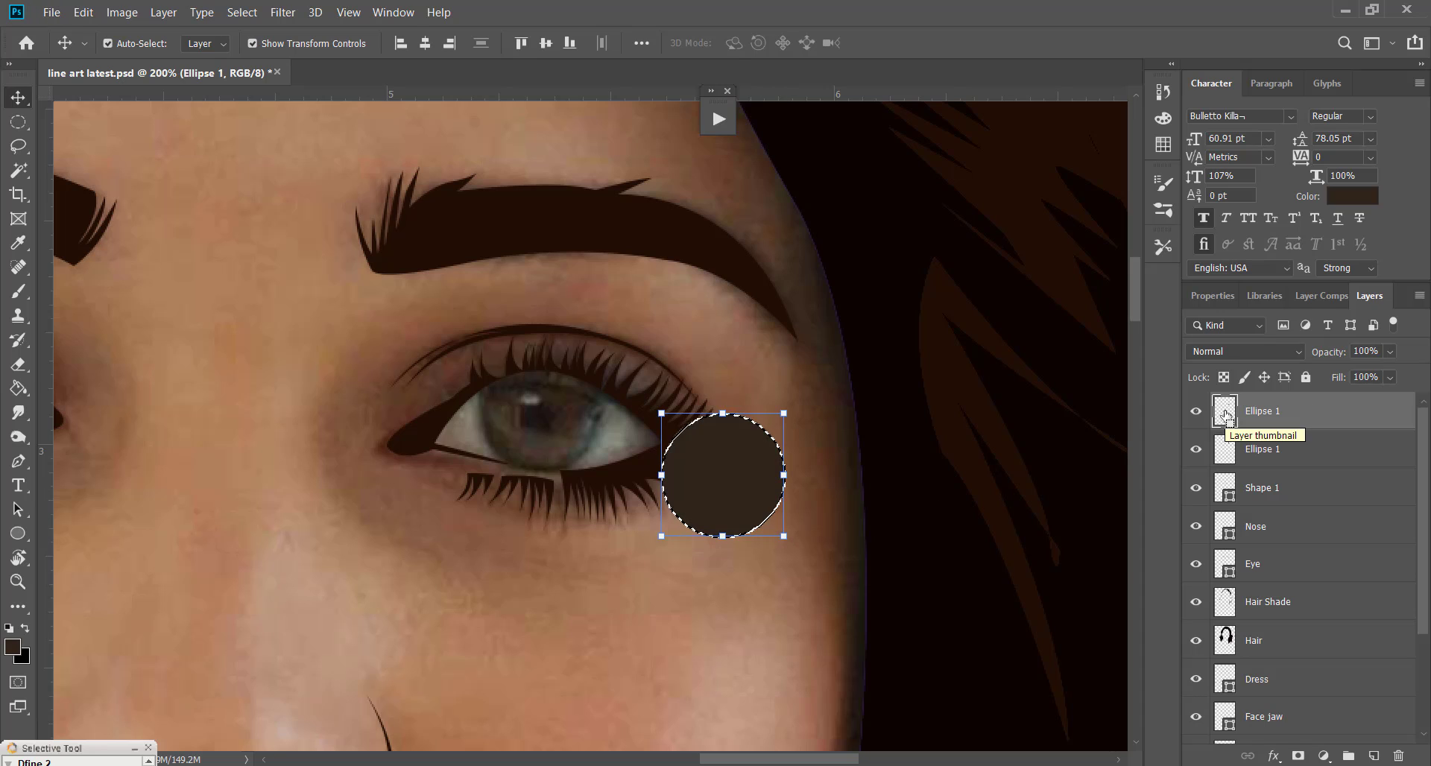
key(ctrl+d)
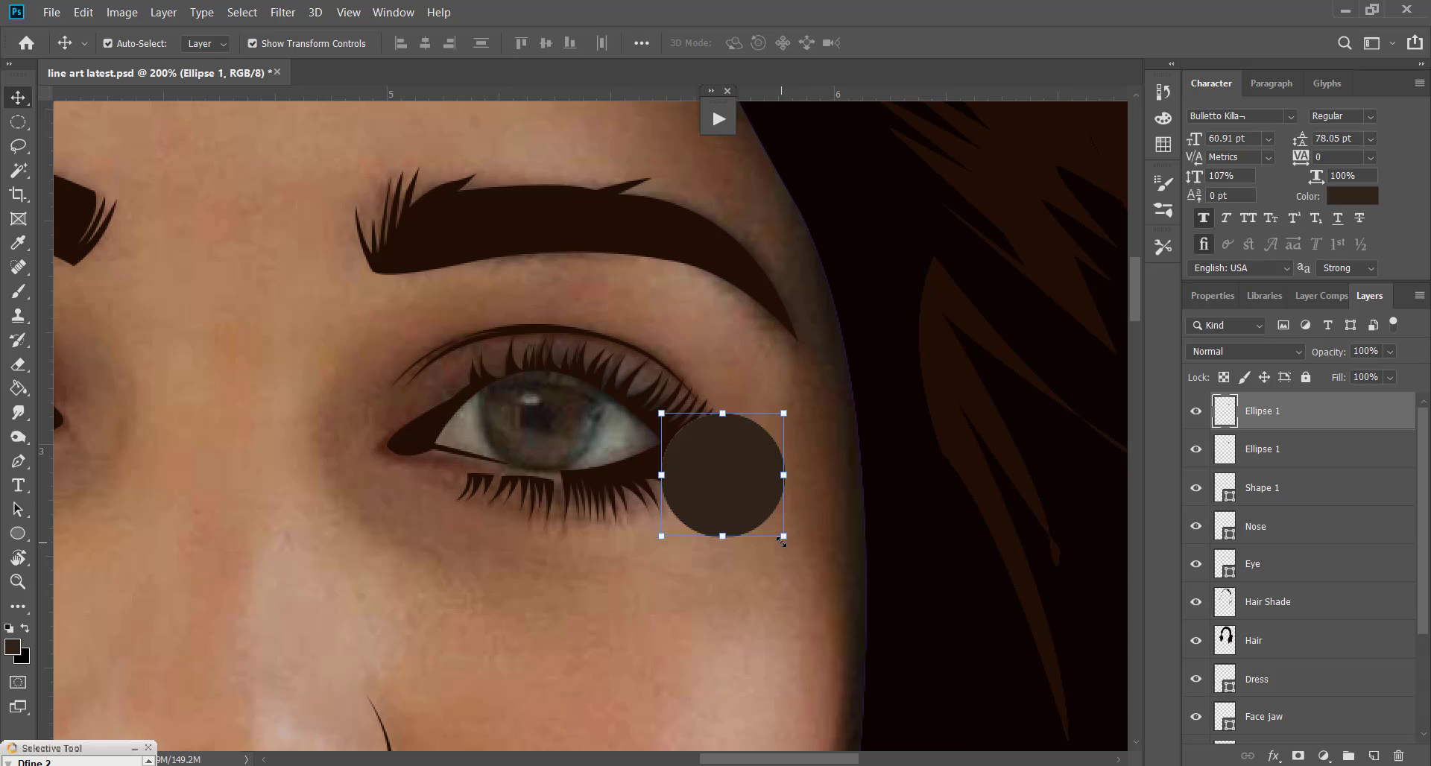
drag(782, 538, 777, 532)
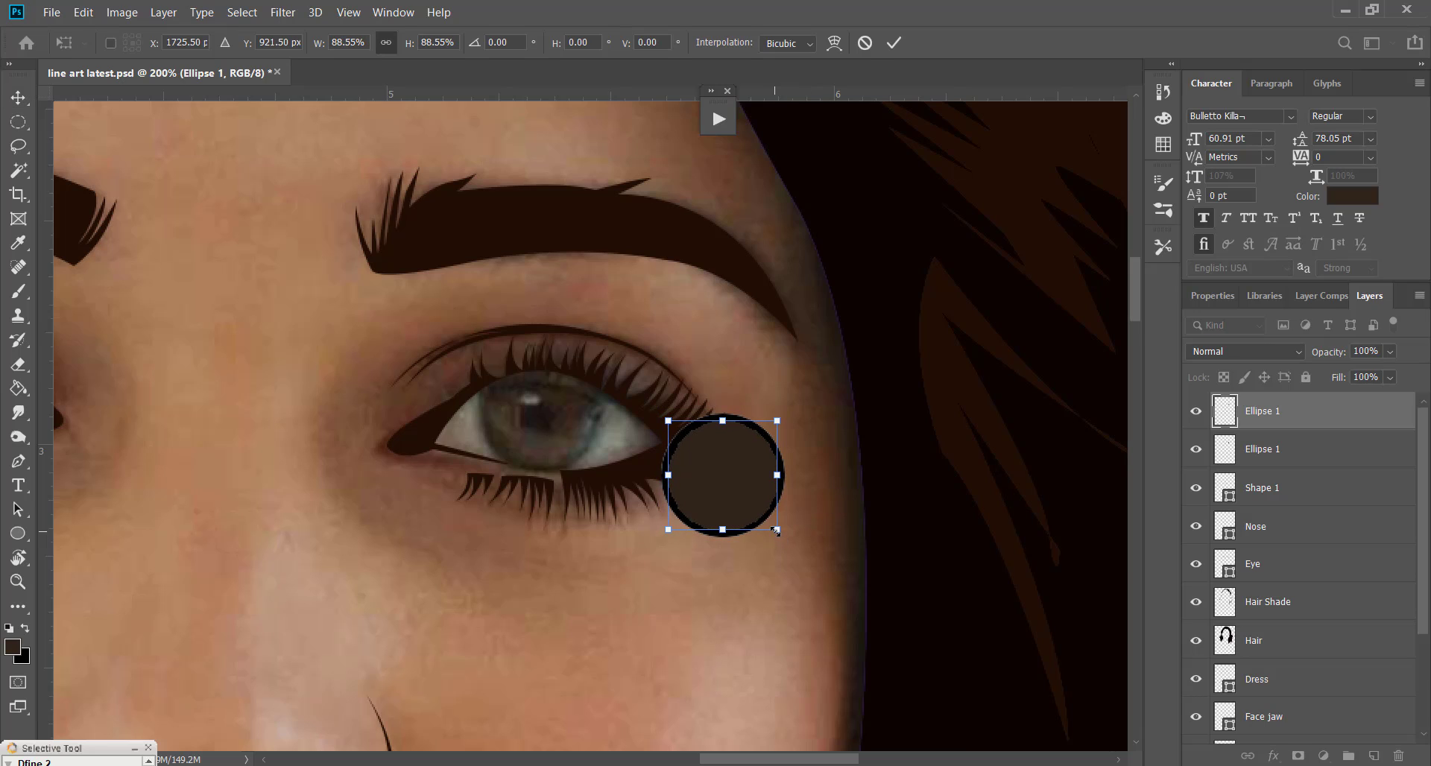
Commit the 88% resize and paste a copy of the brown circle over it
click(18, 98)
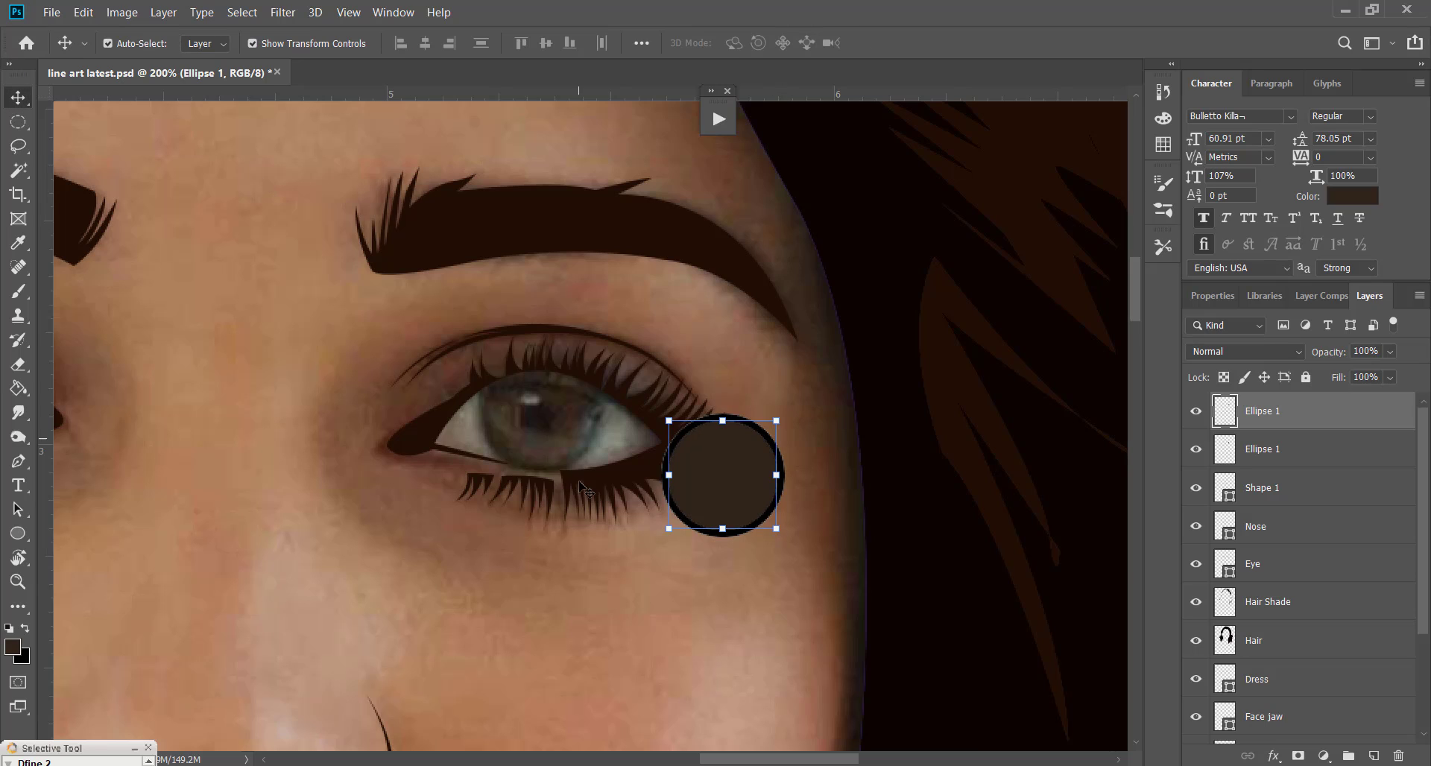
click(593, 571)
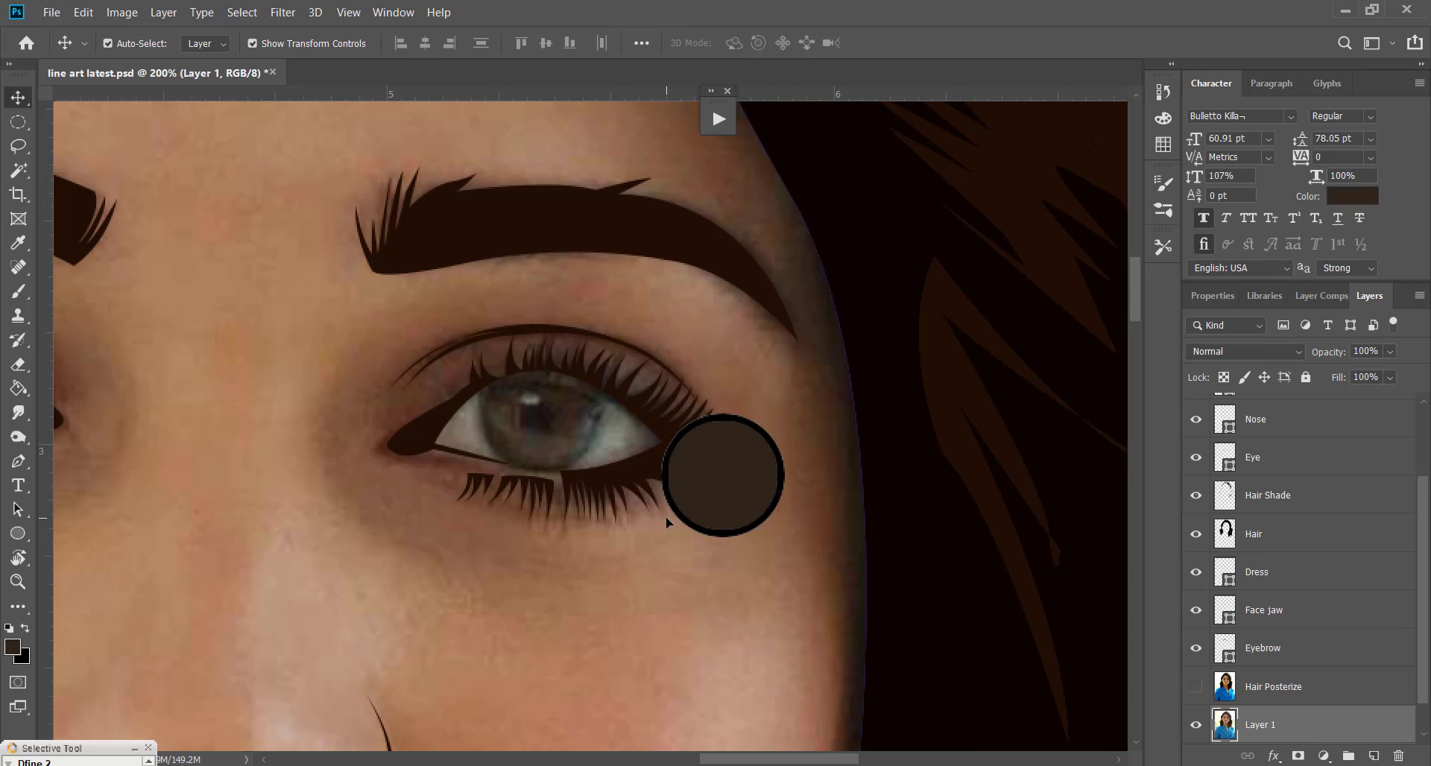
click(748, 525)
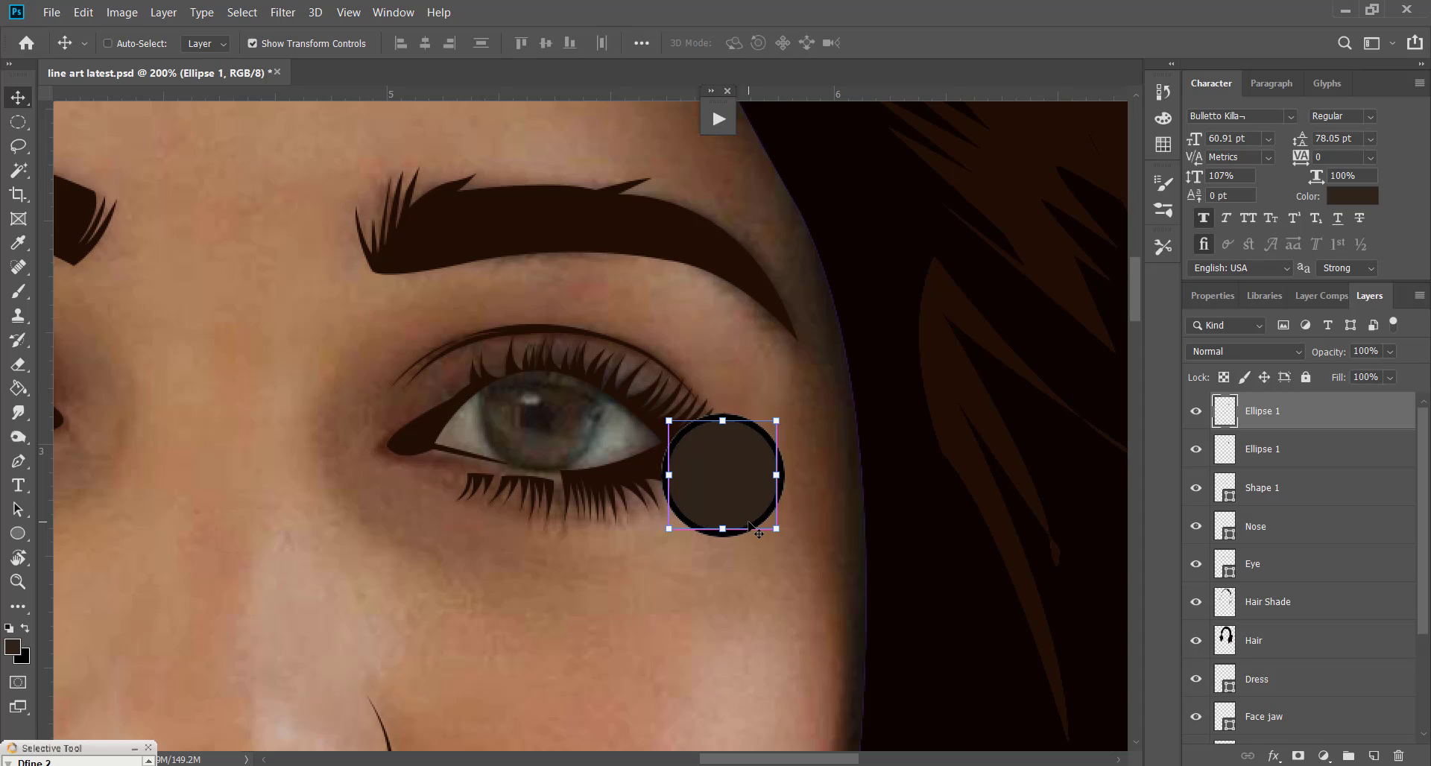
key(ctrl+v)
drag(551, 404, 709, 482)
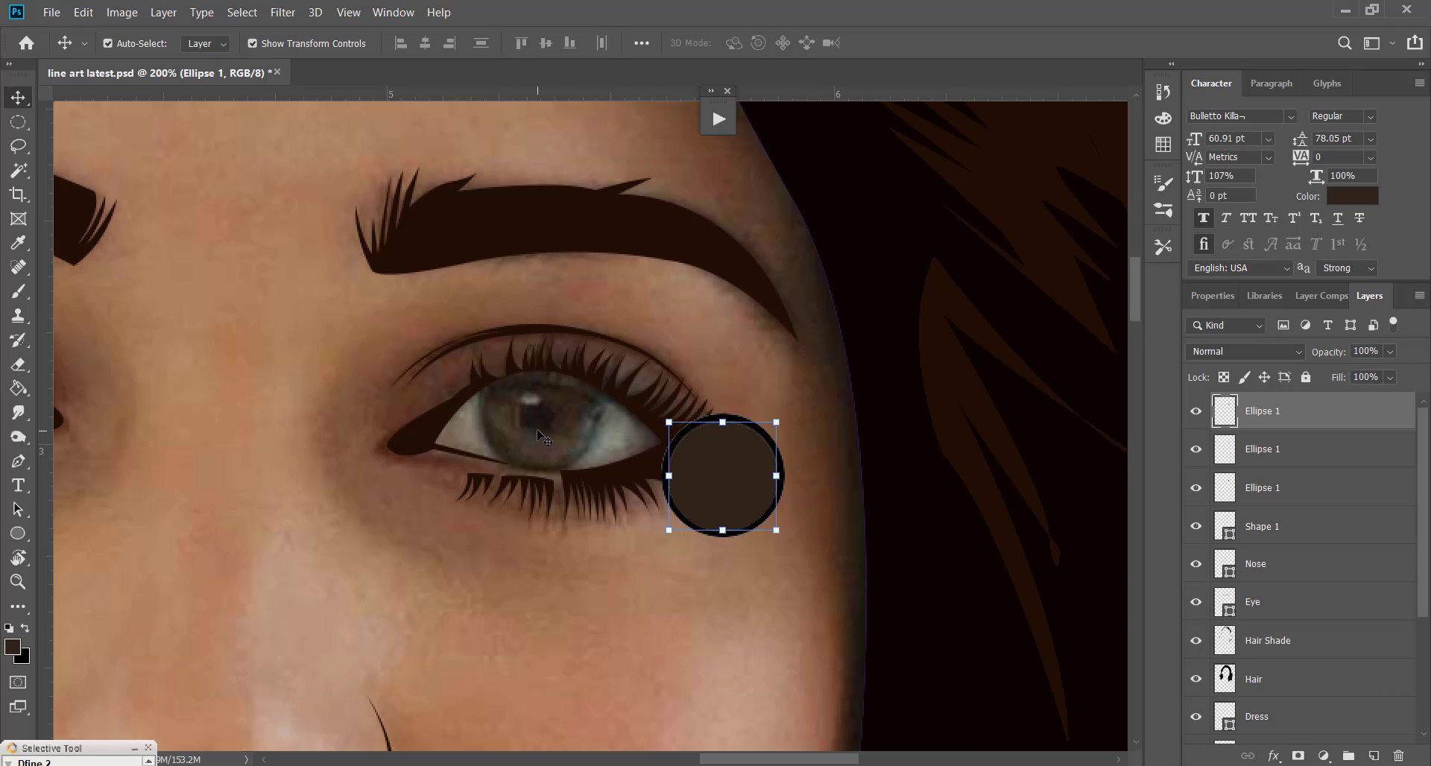
Fill the copied circle with a lighter brown sampled from the iris
key(i)
click(517, 418)
drag(520, 422, 524, 432)
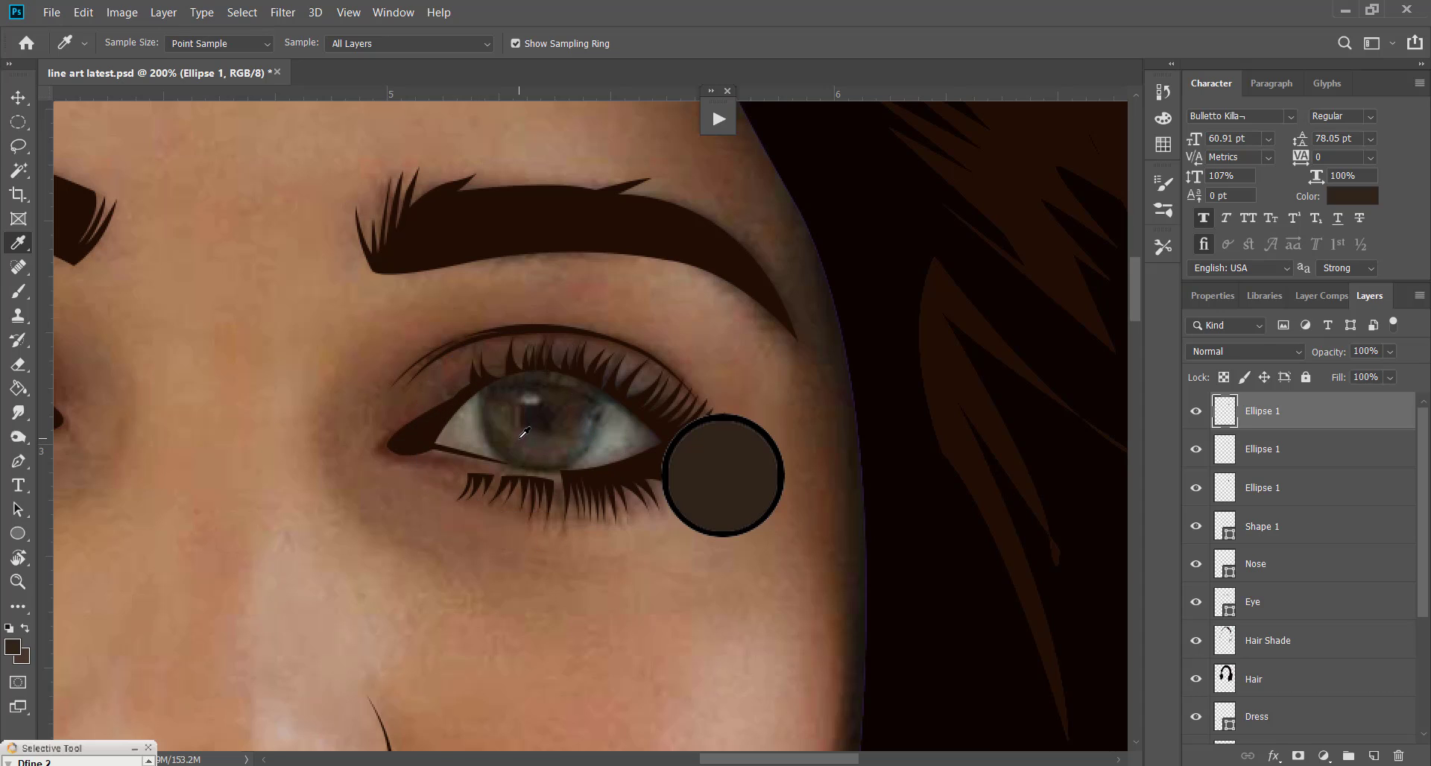
click(515, 444)
ctrl+click(1228, 422)
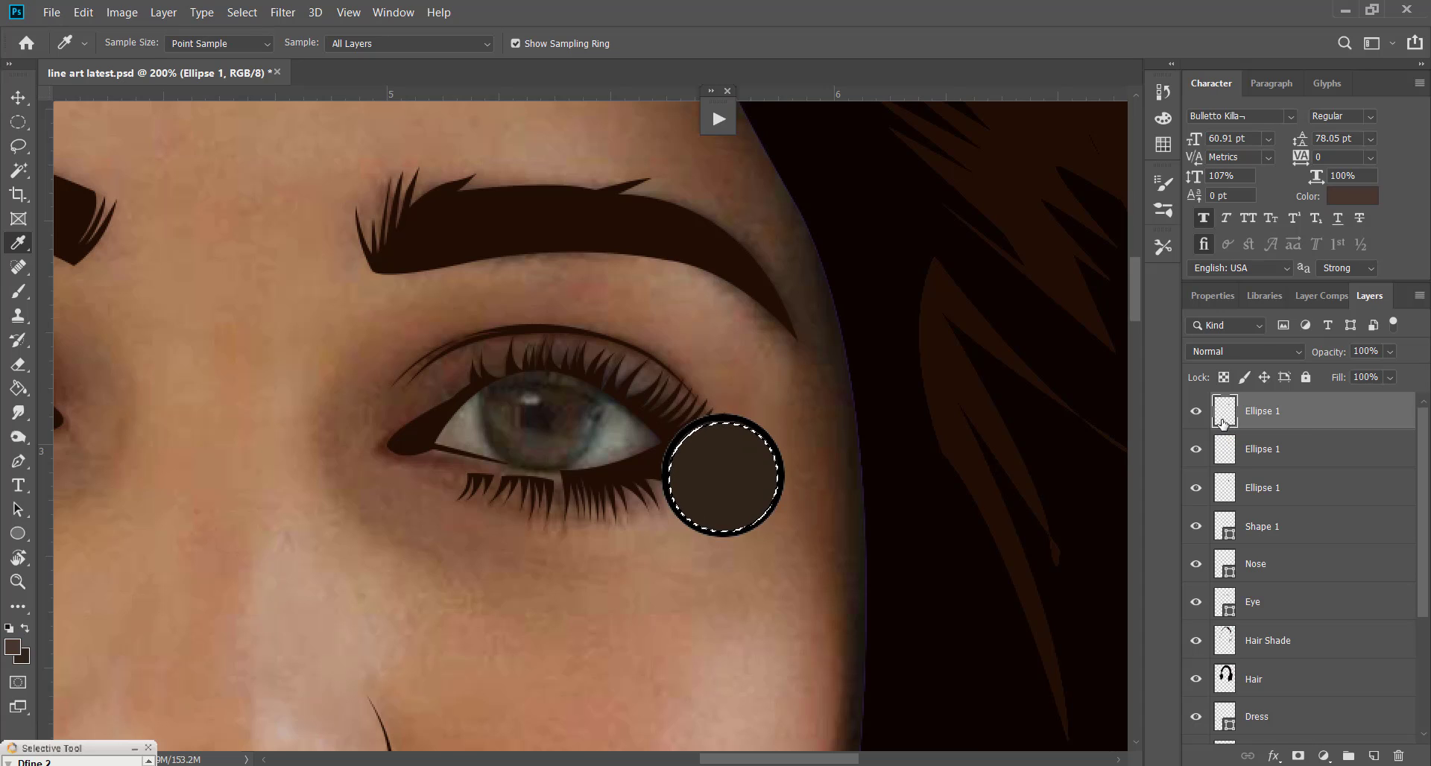
key(alt+BackSpace)
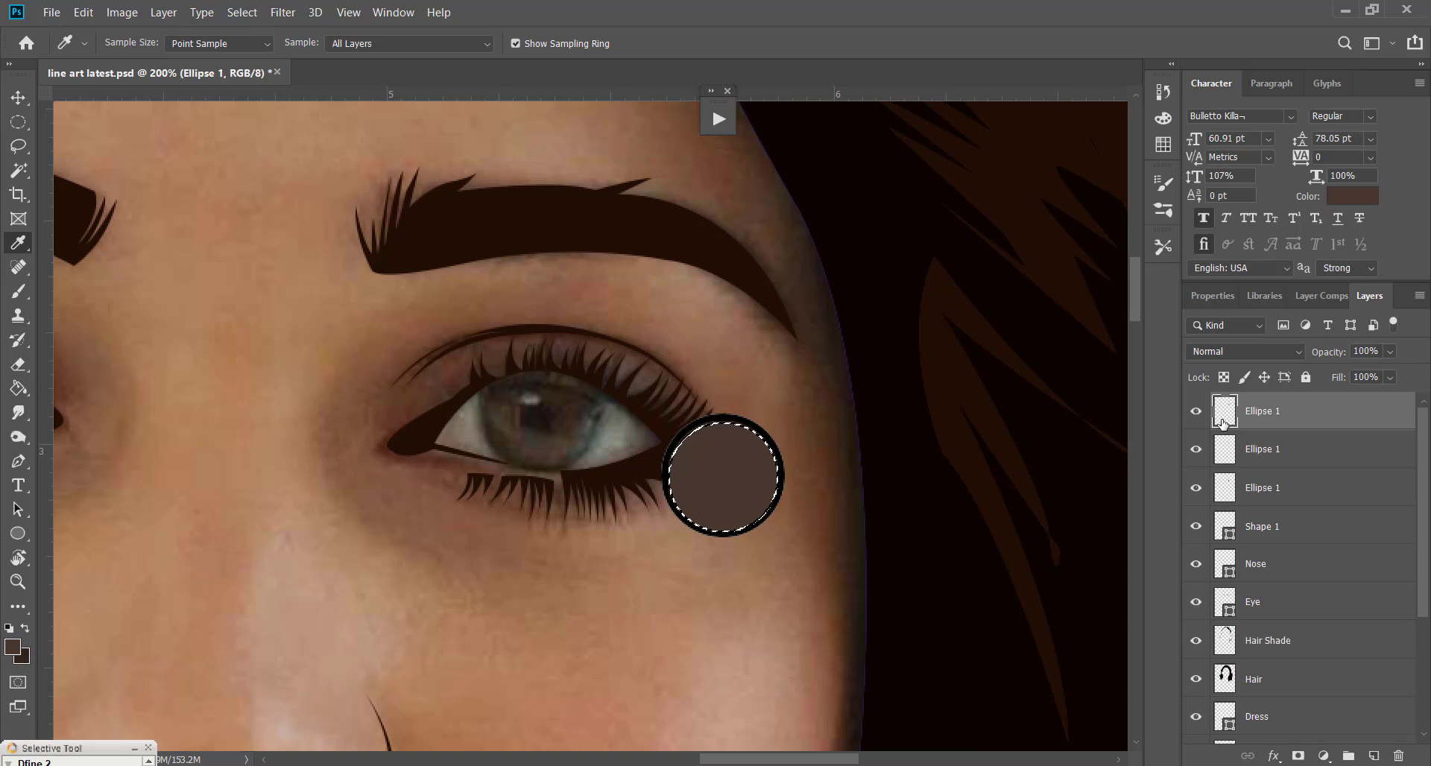
key(ctrl+d)
Shrink the lighter brown circle to about 80% and apply the transform
click(18, 97)
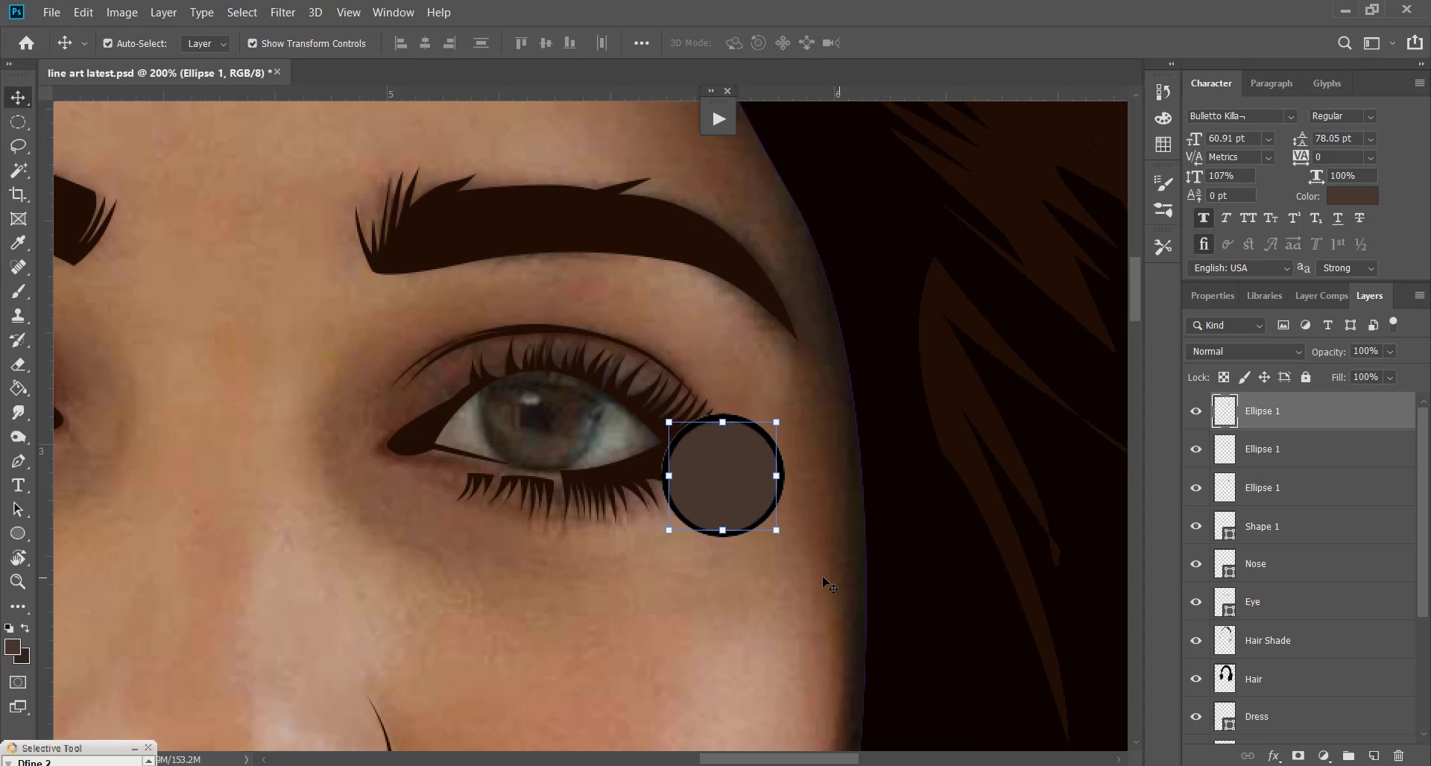
drag(775, 529, 768, 521)
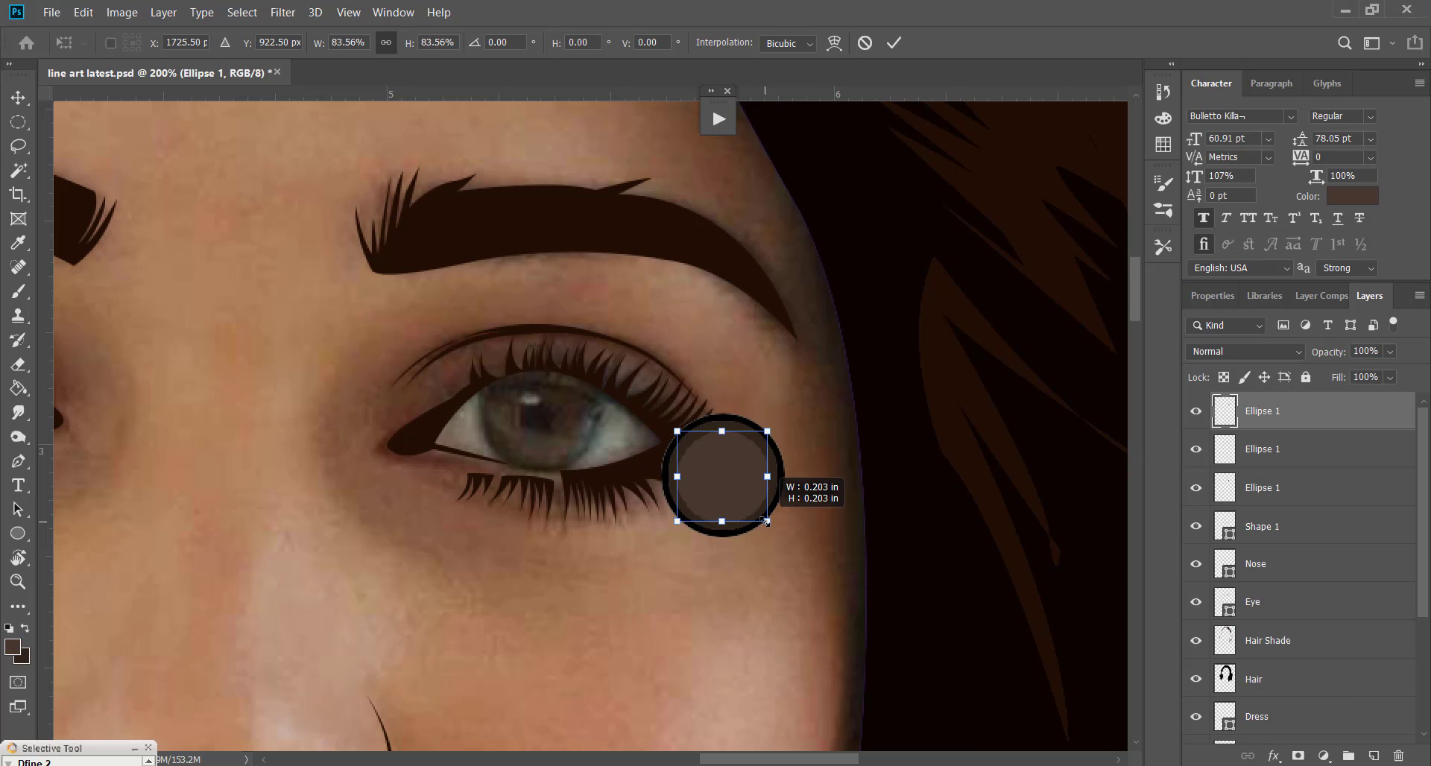
drag(768, 522, 766, 519)
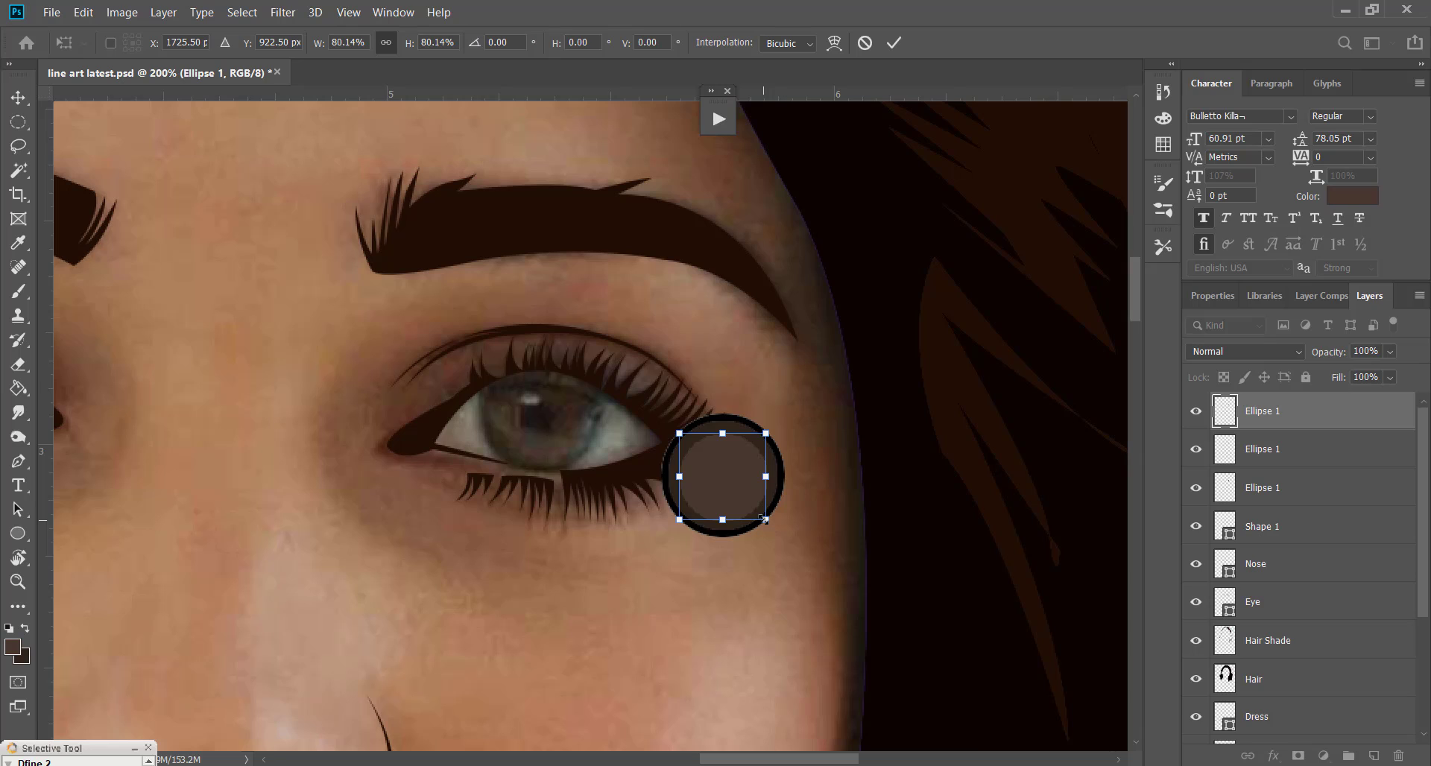
key(Return)
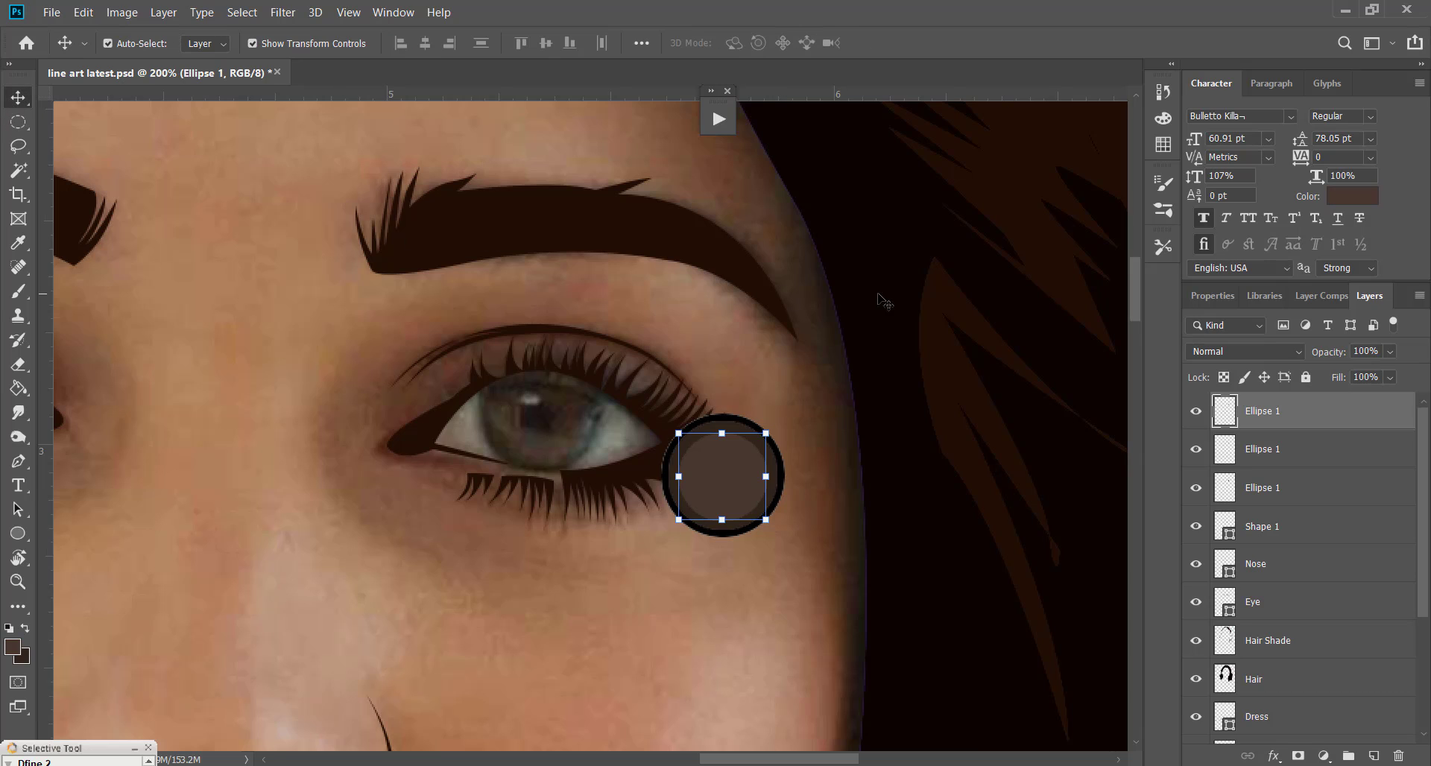
click(899, 301)
click(704, 495)
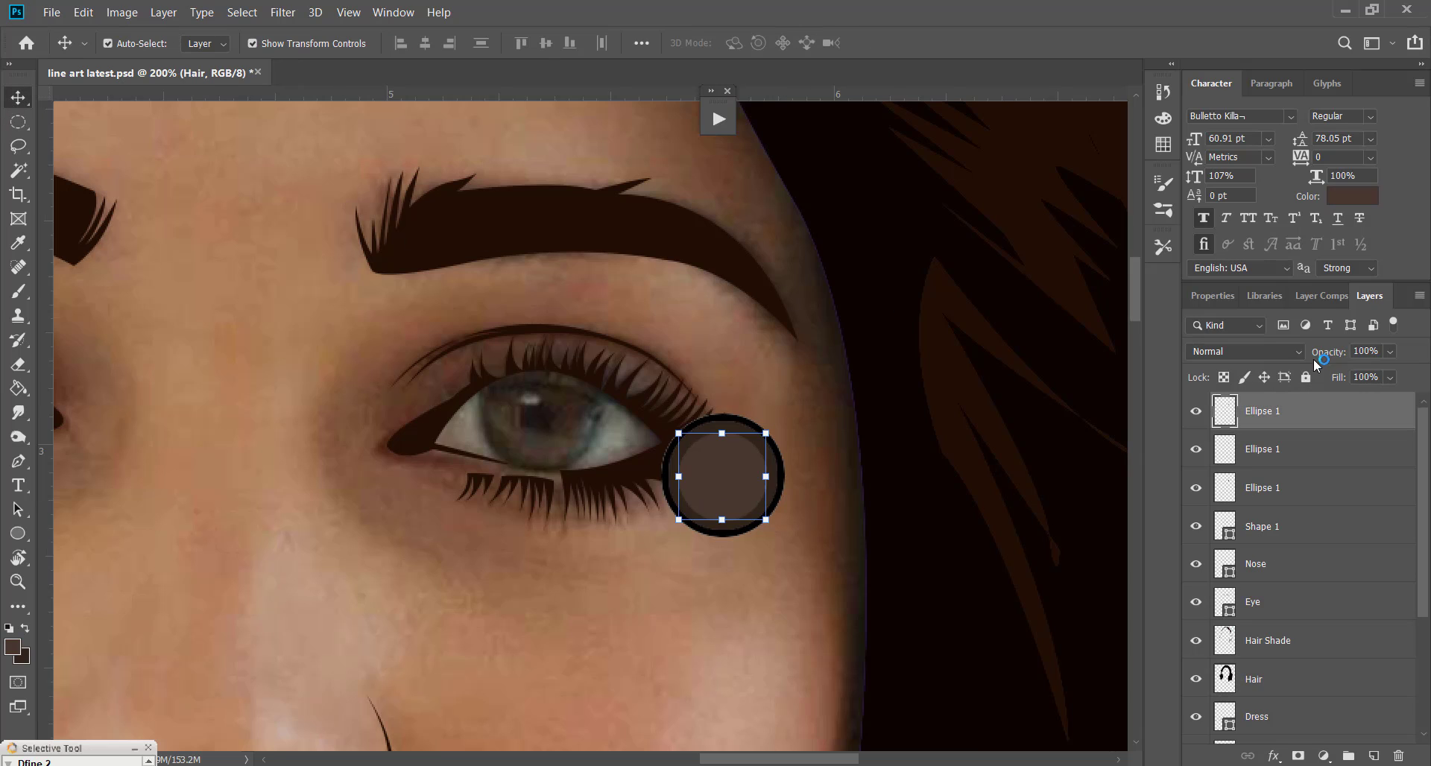
Paste another copy of the brown circle into the larger one and fill it black
key(ctrl+c)
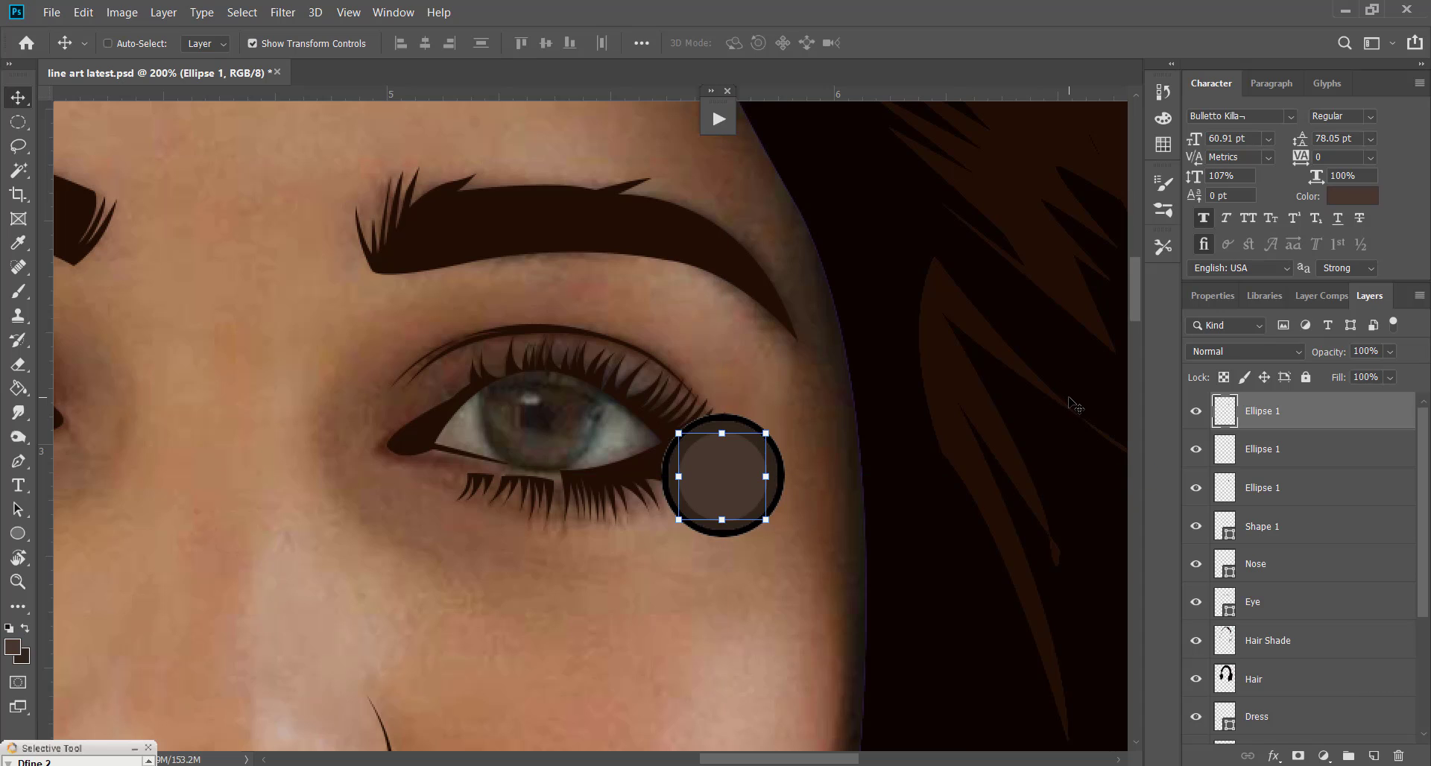
key(ctrl+v)
drag(588, 425, 727, 477)
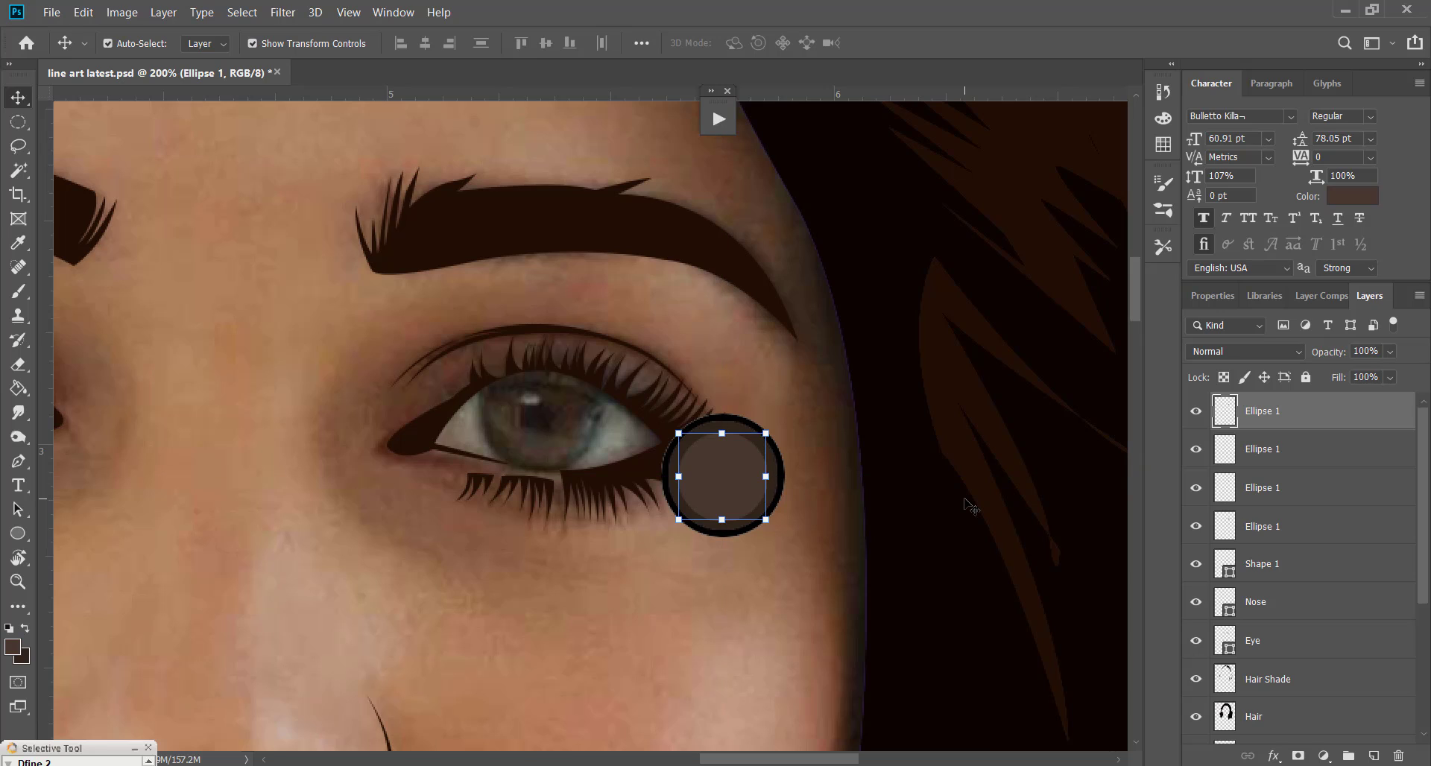
key(d)
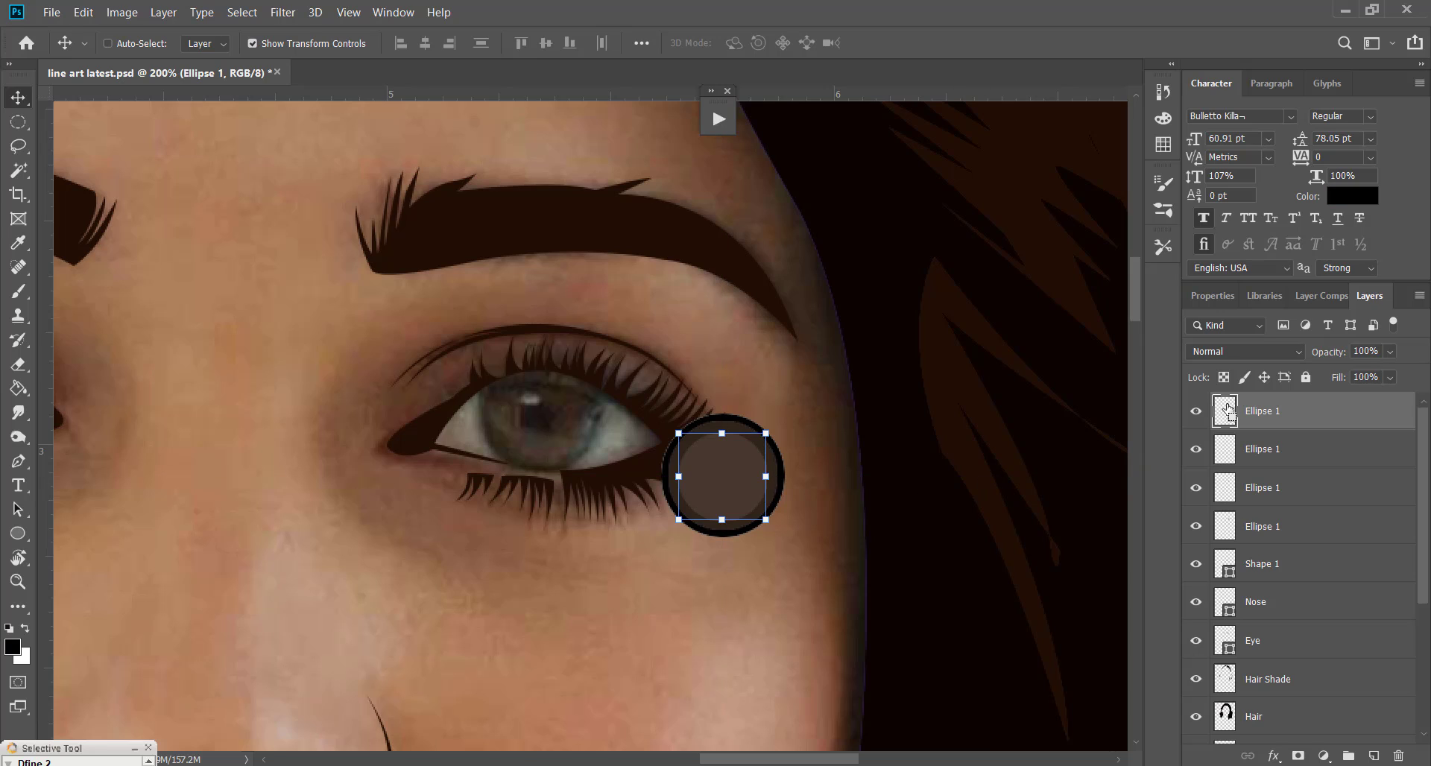
ctrl+click(1226, 408)
key(alt+BackSpace)
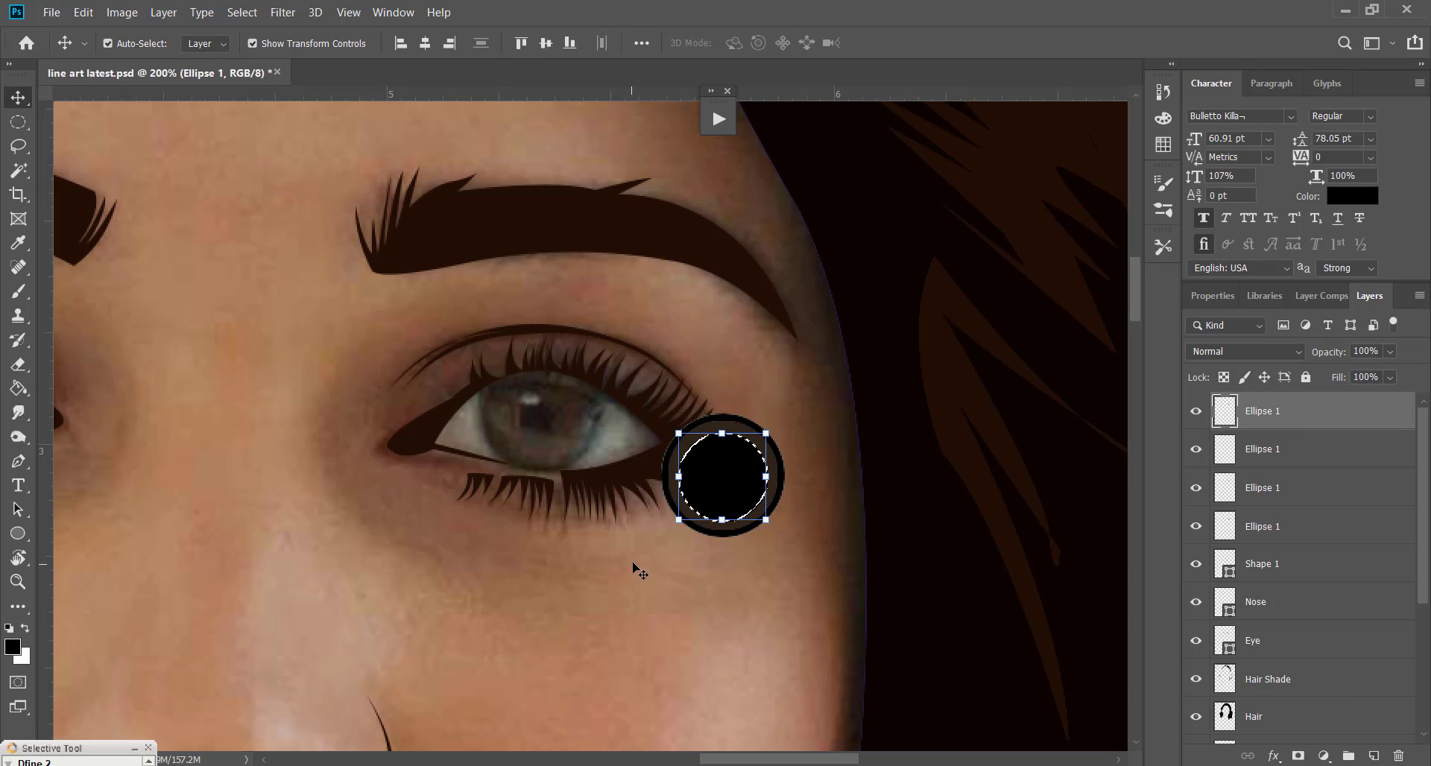
Scale the black circle down to a small pupil of about 46%
drag(762, 527, 751, 513)
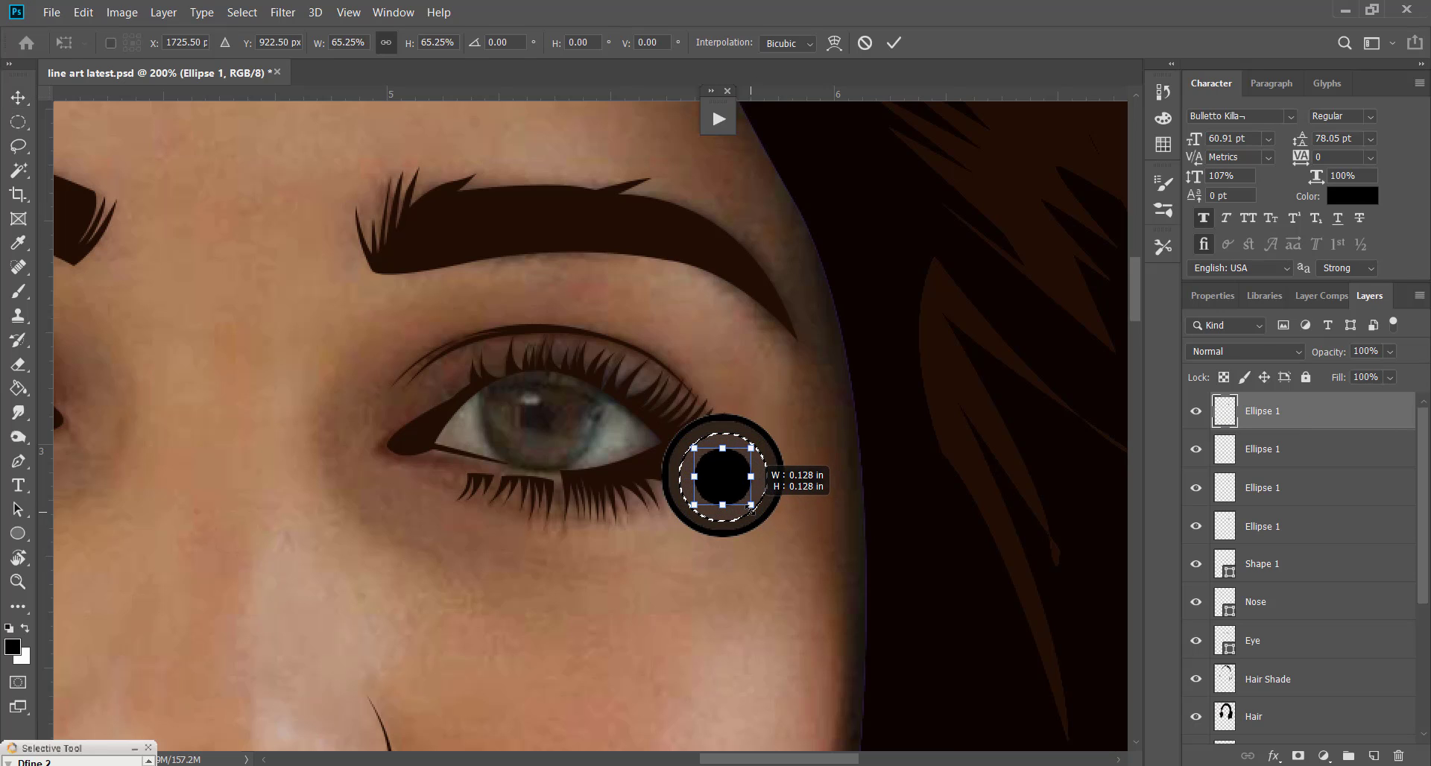
key(ctrl+z)
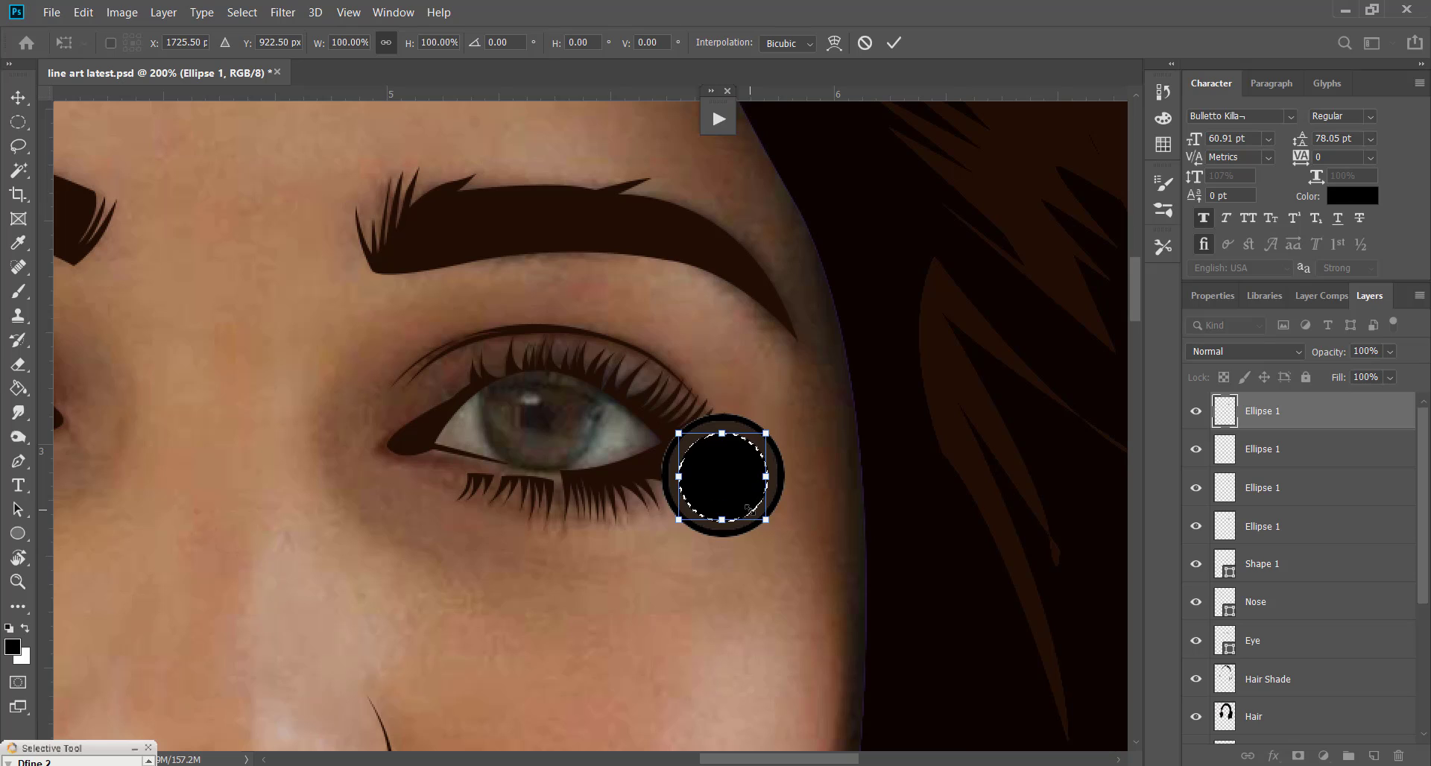
mouse_move(764, 518)
mouse_down()
mouse_move(737, 494)
mouse_move(560, 451)
mouse_move(557, 436)
mouse_move(728, 483)
mouse_up()
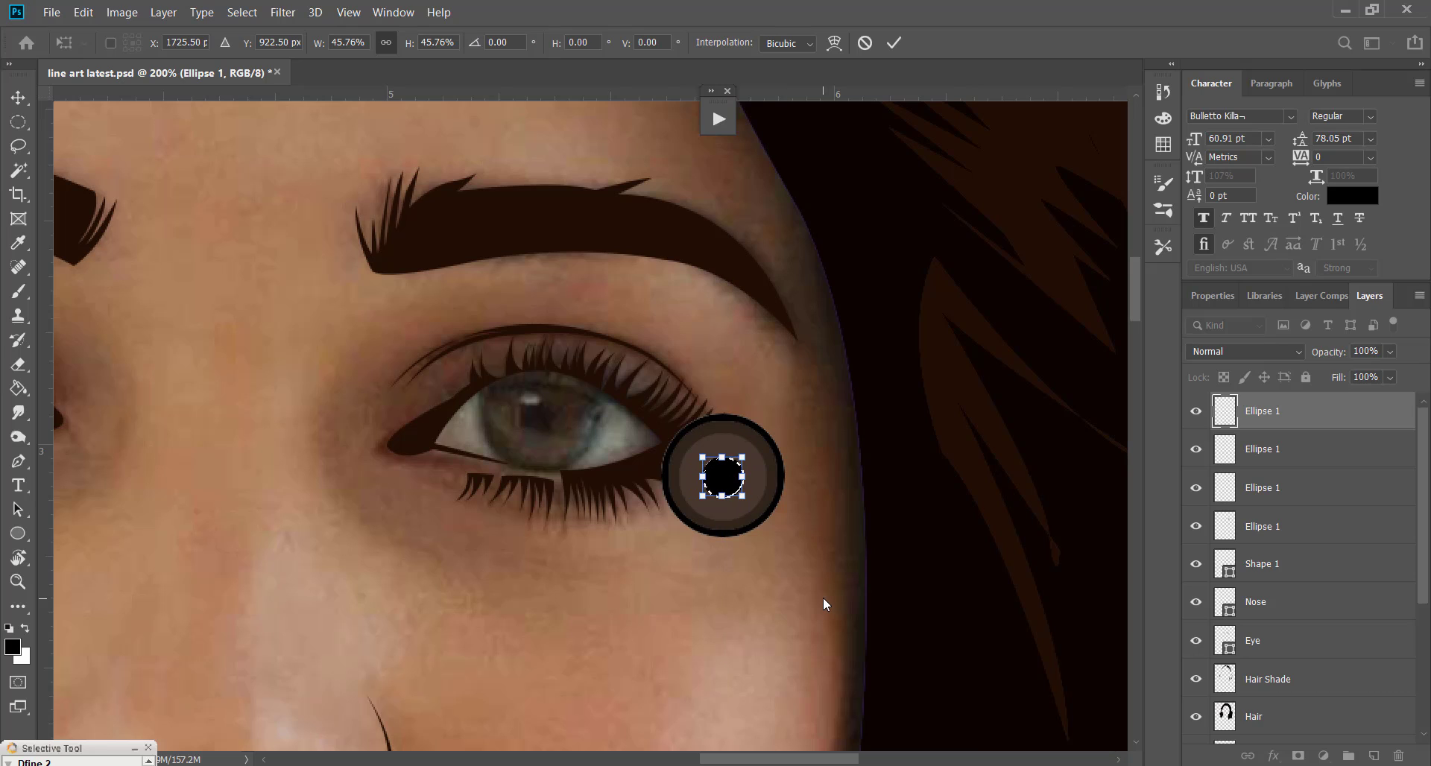
key(Return)
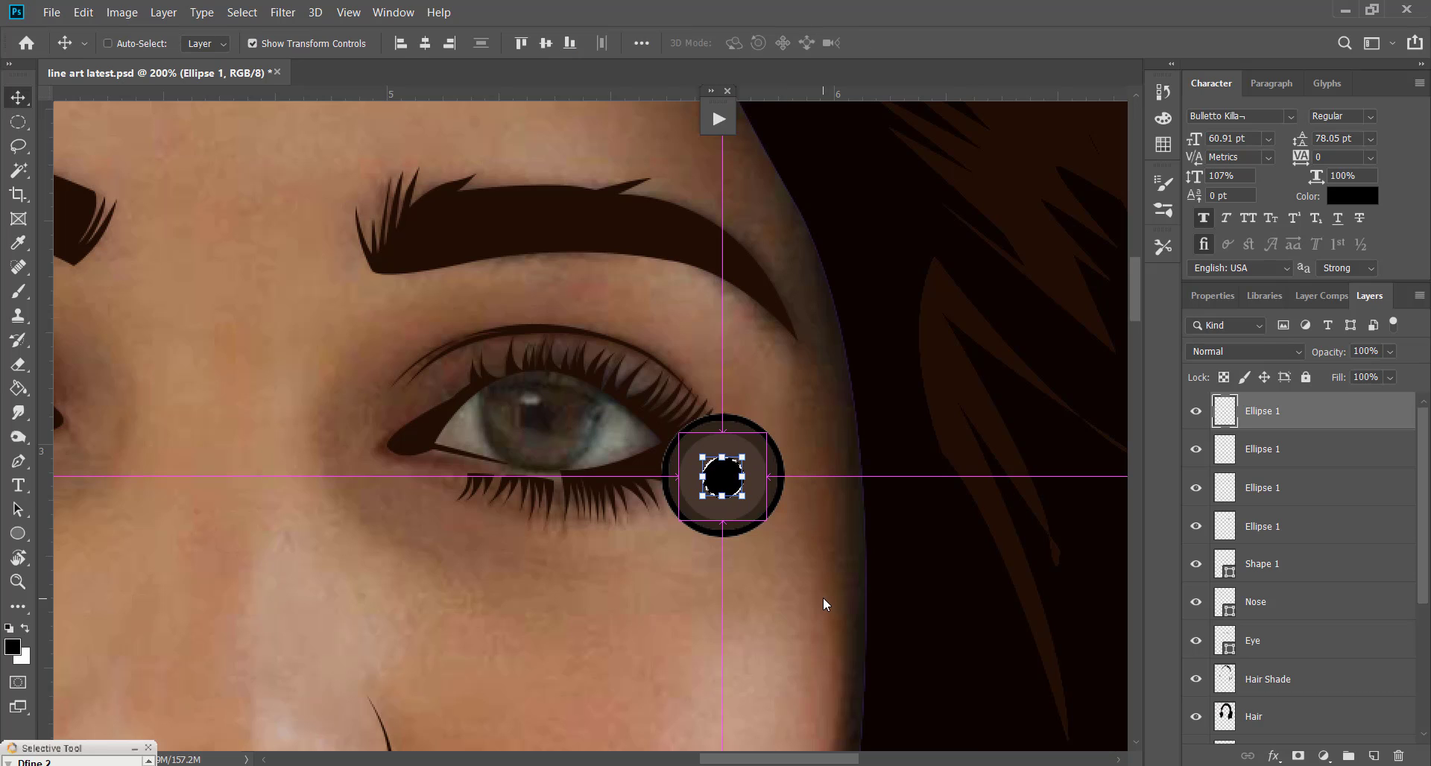
Duplicate the black pupil and move the spare dot above the iris near the brow
key(ctrl)
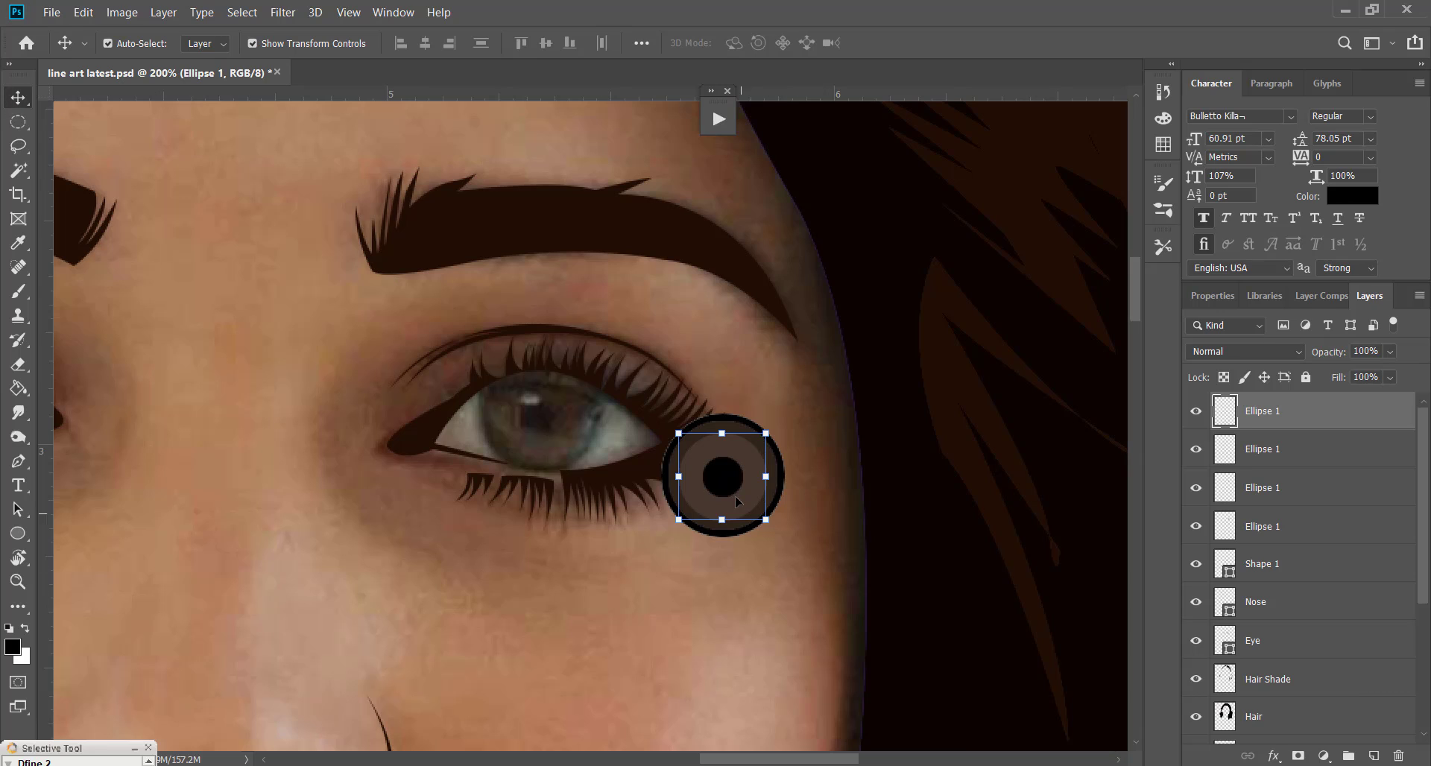
ctrl+click(736, 495)
ctrl+click(738, 470)
drag(740, 456, 728, 489)
key(x)
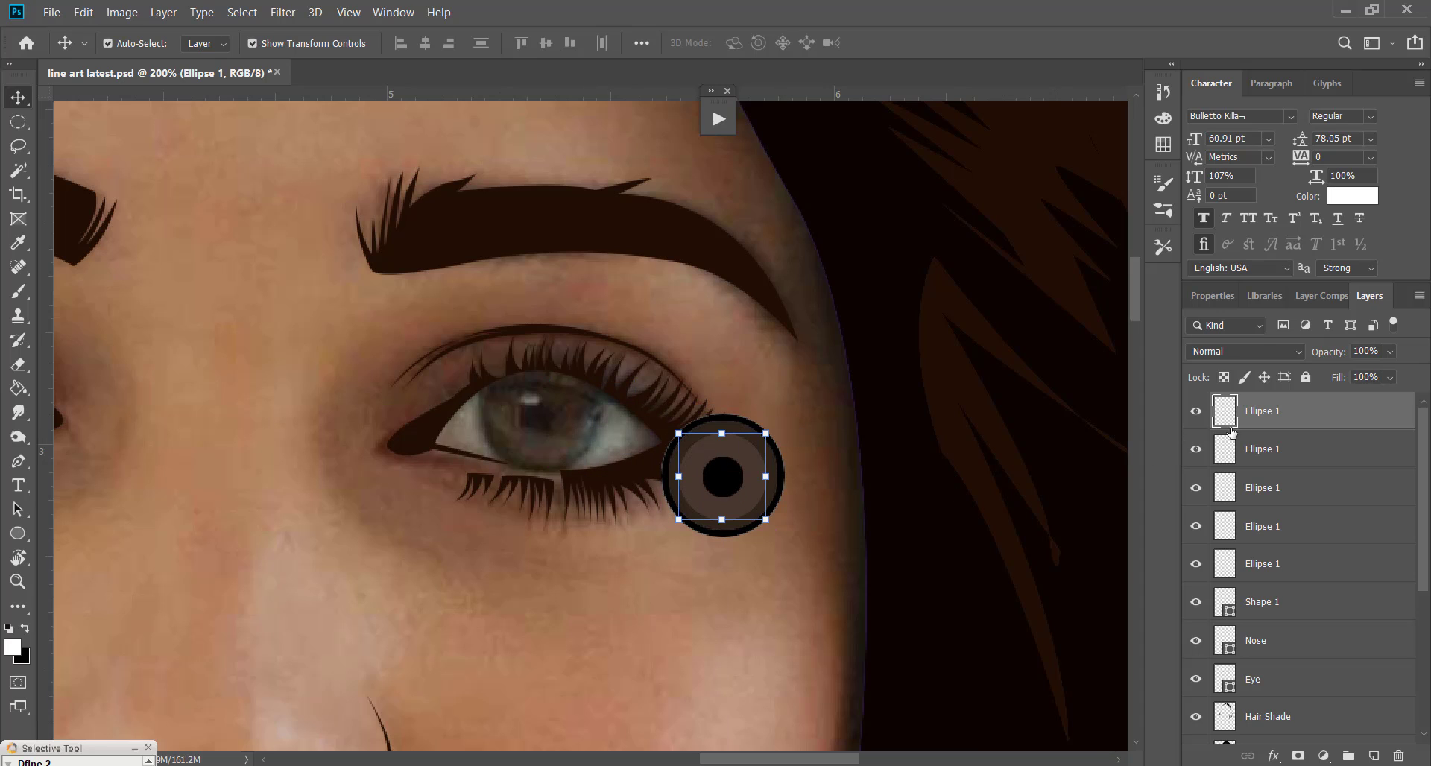
ctrl+click(1221, 418)
click(1221, 417)
key(x)
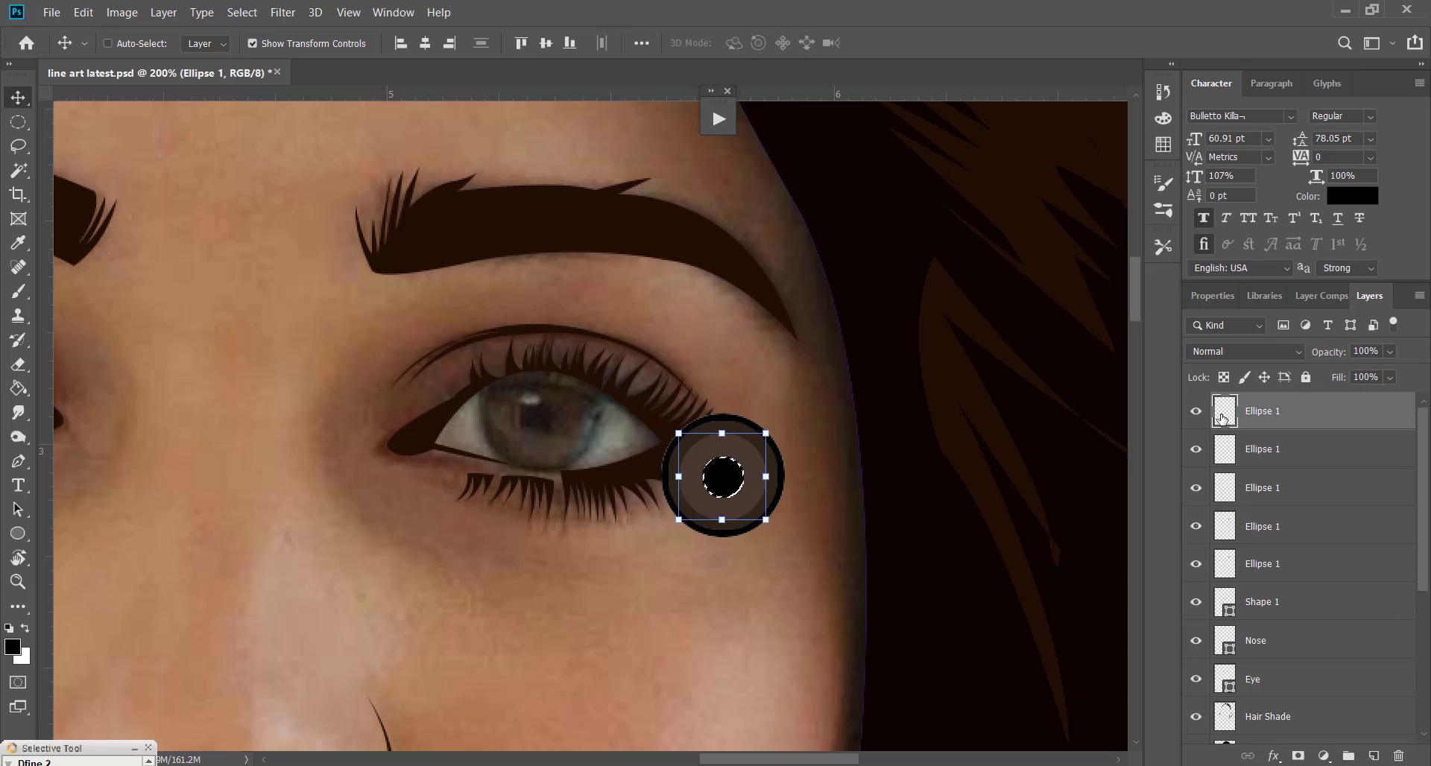
key(ctrl+d)
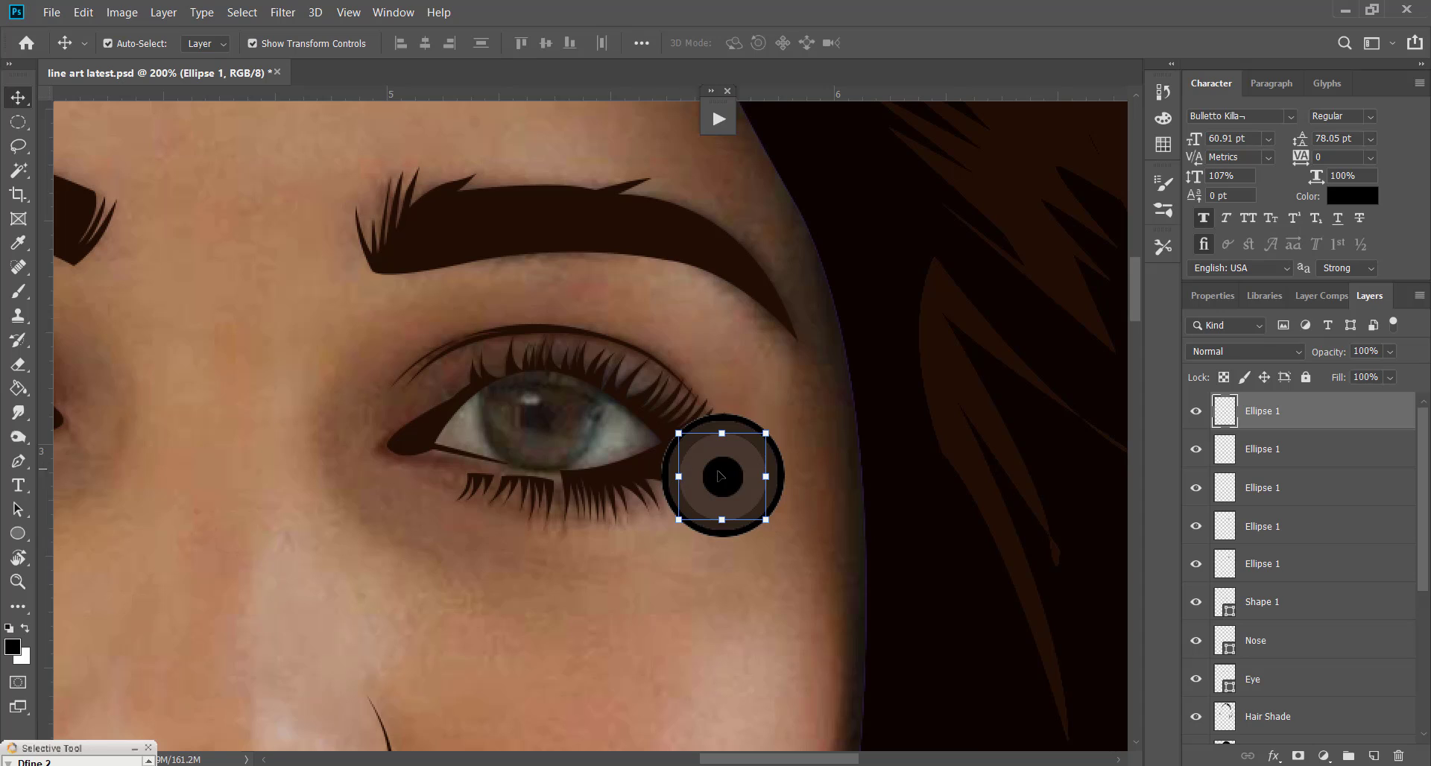
drag(720, 476, 795, 376)
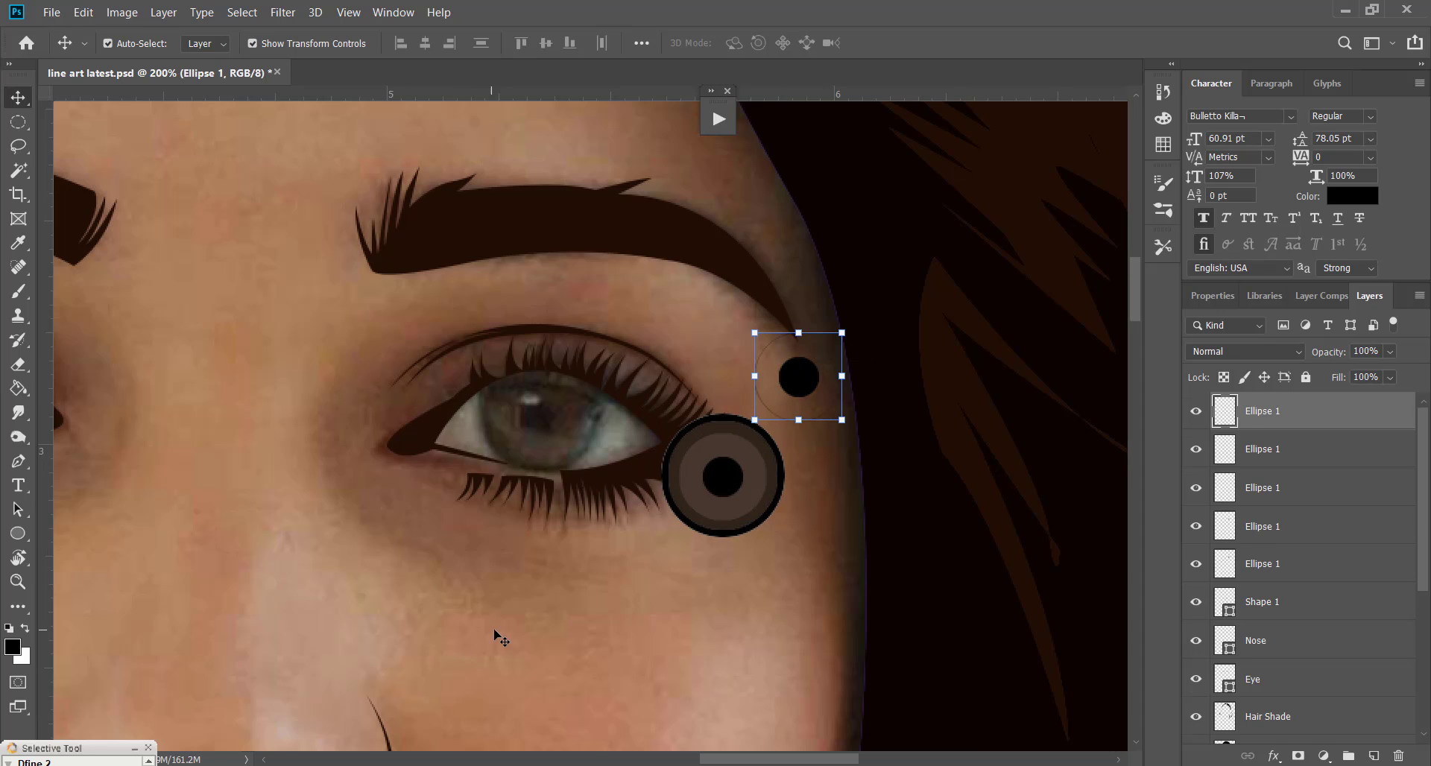
click(695, 611)
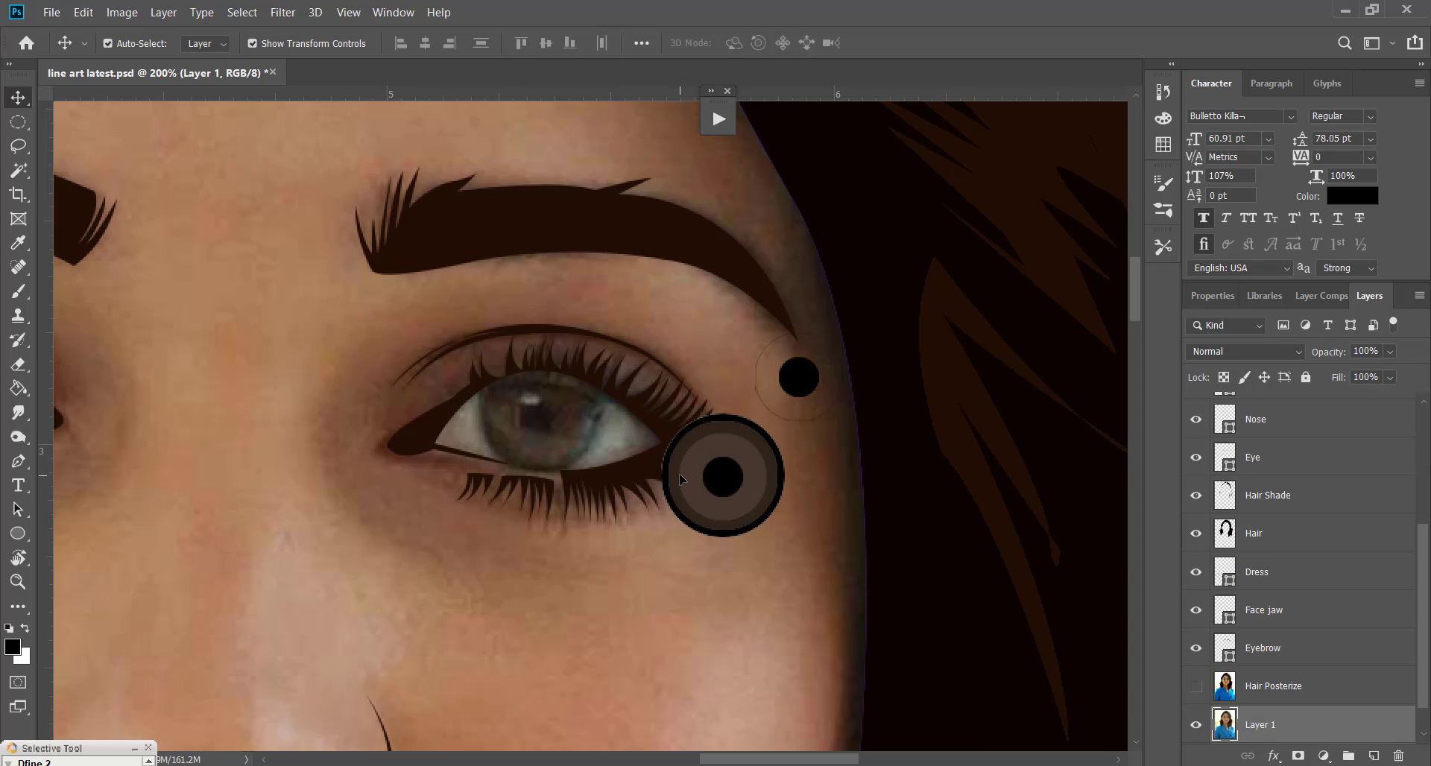
Pen-draw a black arch-shaped Shape 2 over the pupil's upper half, above the iris circles
key(p)
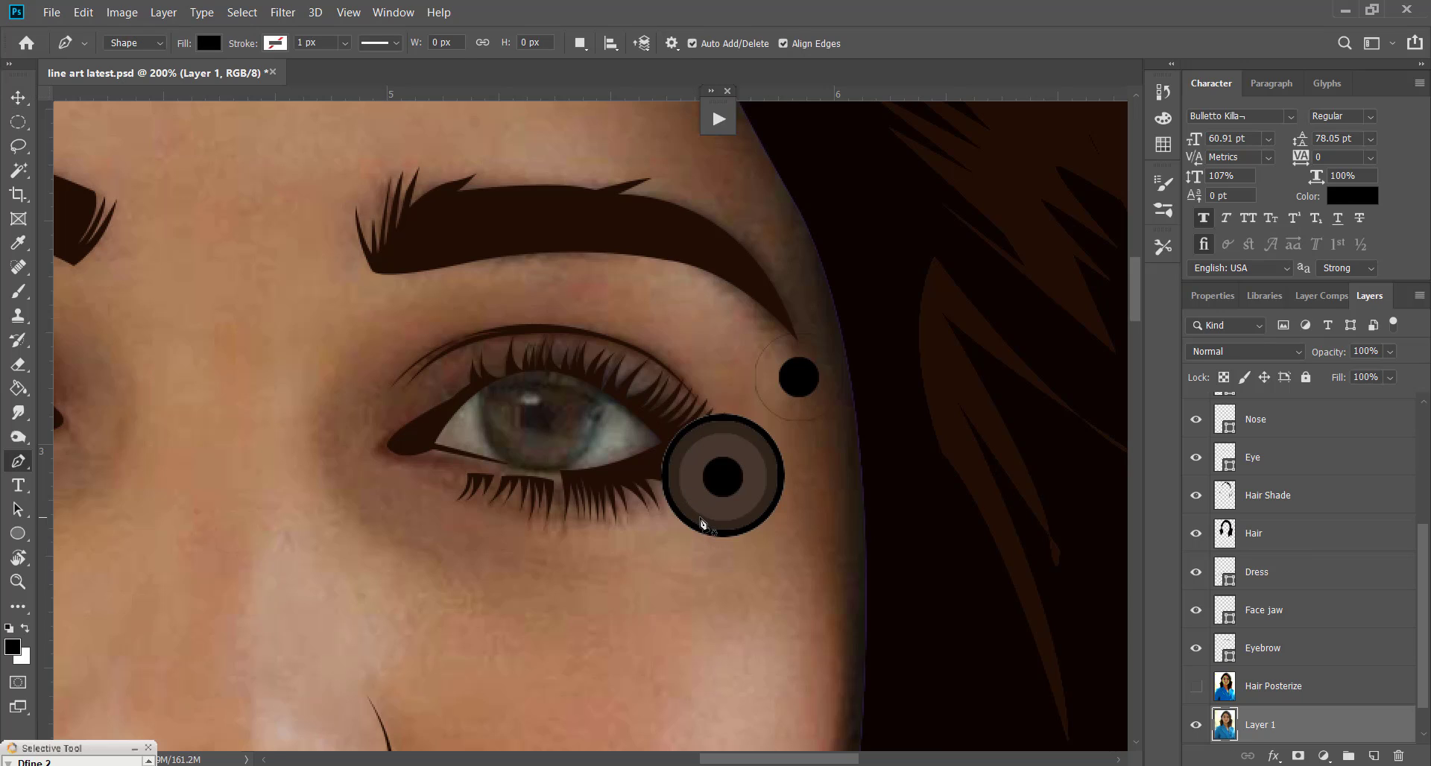
click(679, 484)
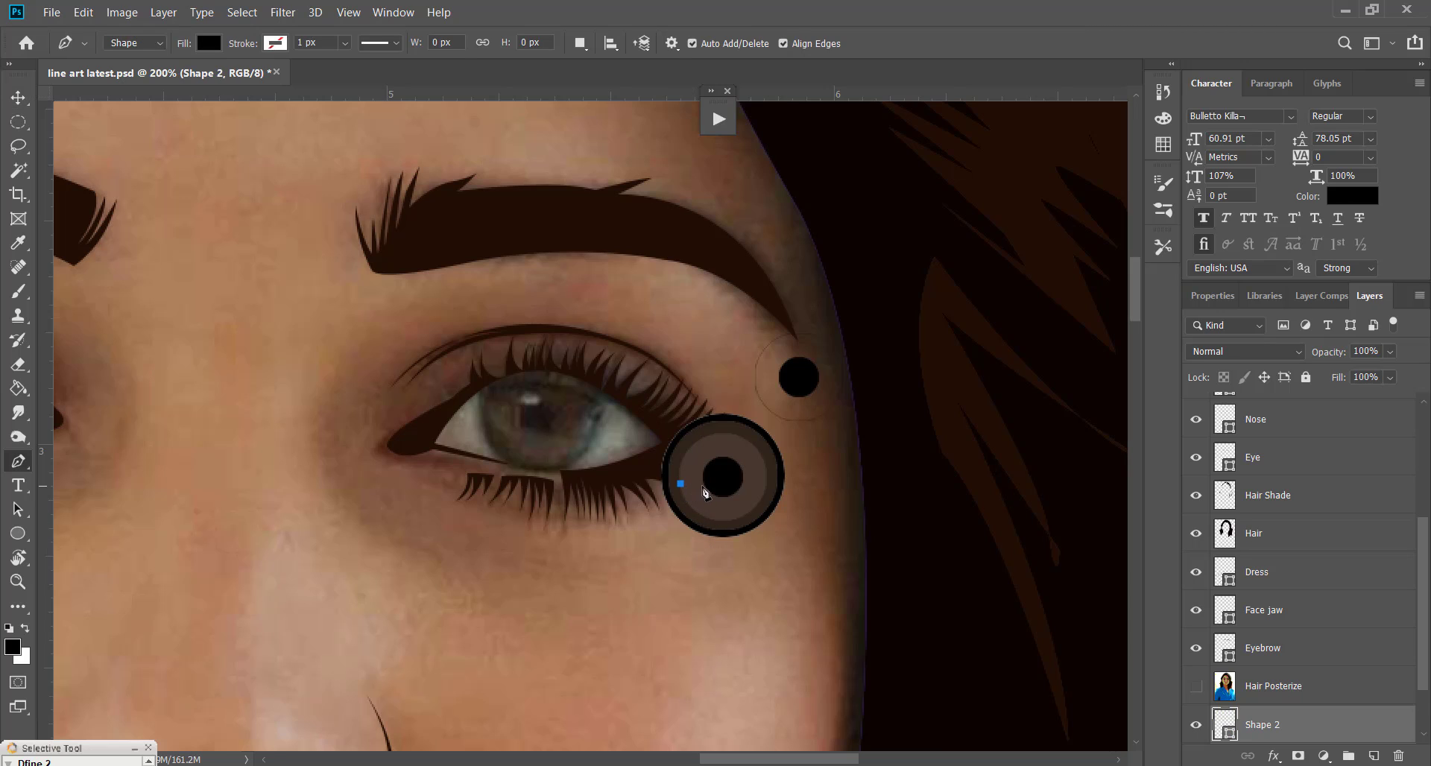
drag(721, 485, 745, 510)
alt+click(723, 491)
mouse_move(768, 477)
mouse_down()
mouse_move(806, 493)
mouse_move(790, 504)
mouse_up()
drag(681, 484, 646, 575)
key(z)
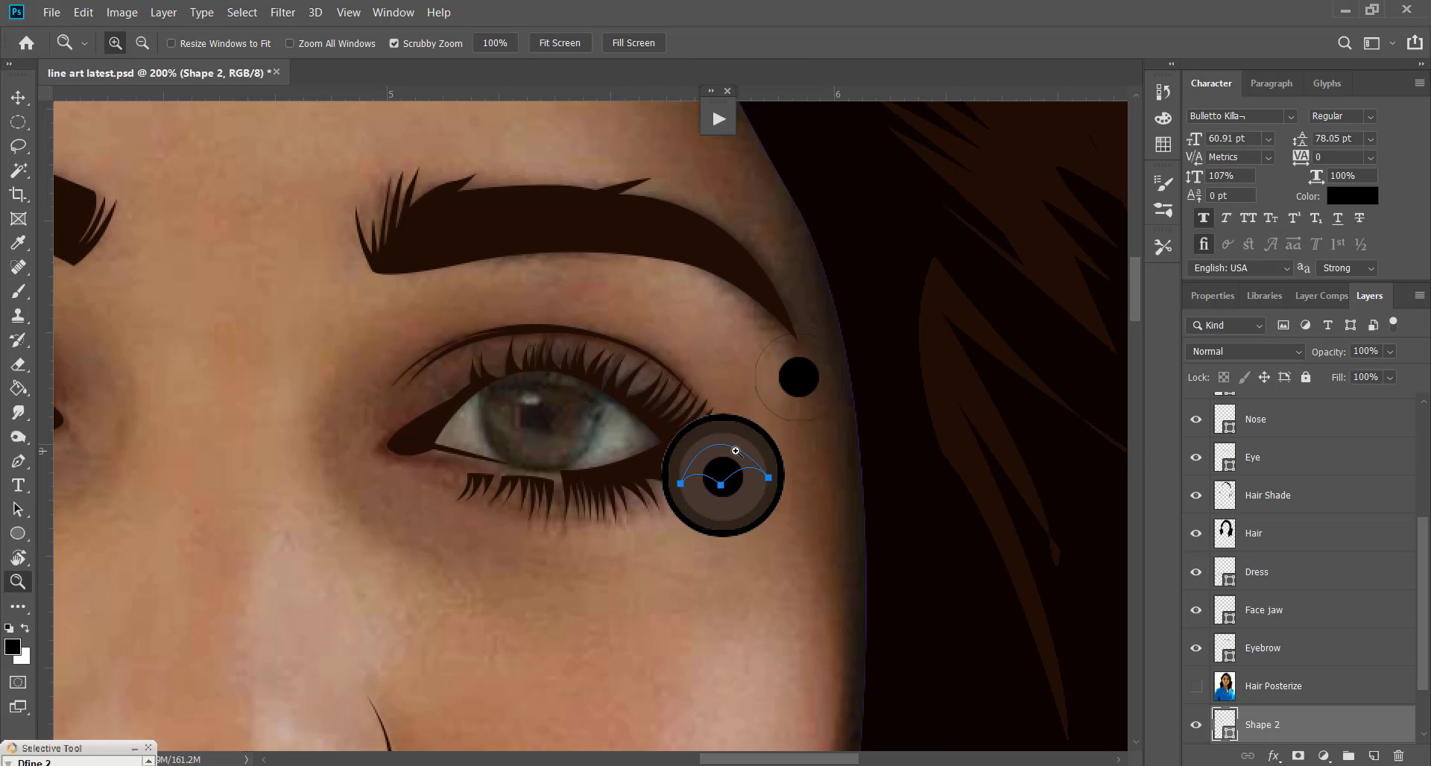
key(p)
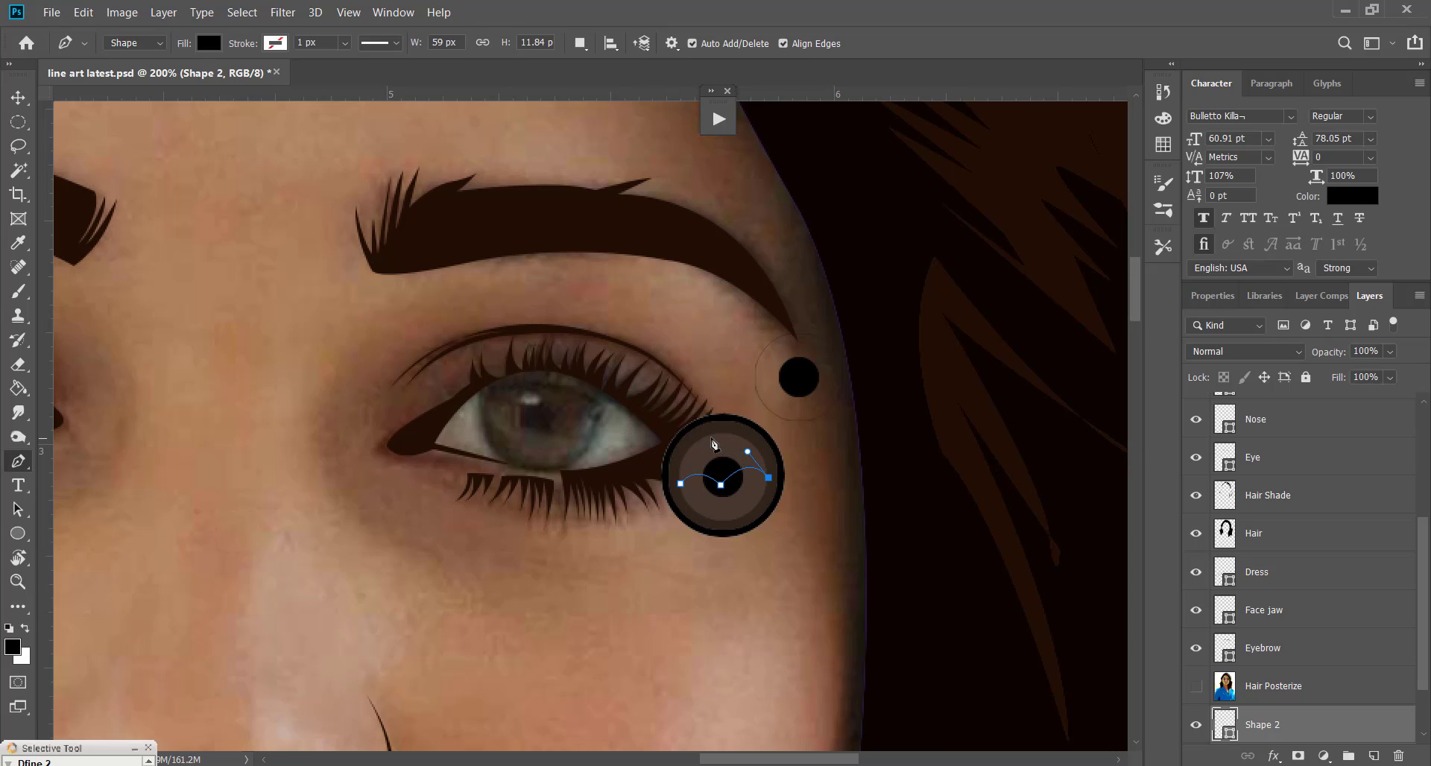
drag(712, 439, 661, 452)
click(680, 483)
scroll(1319, 596, up, 3)
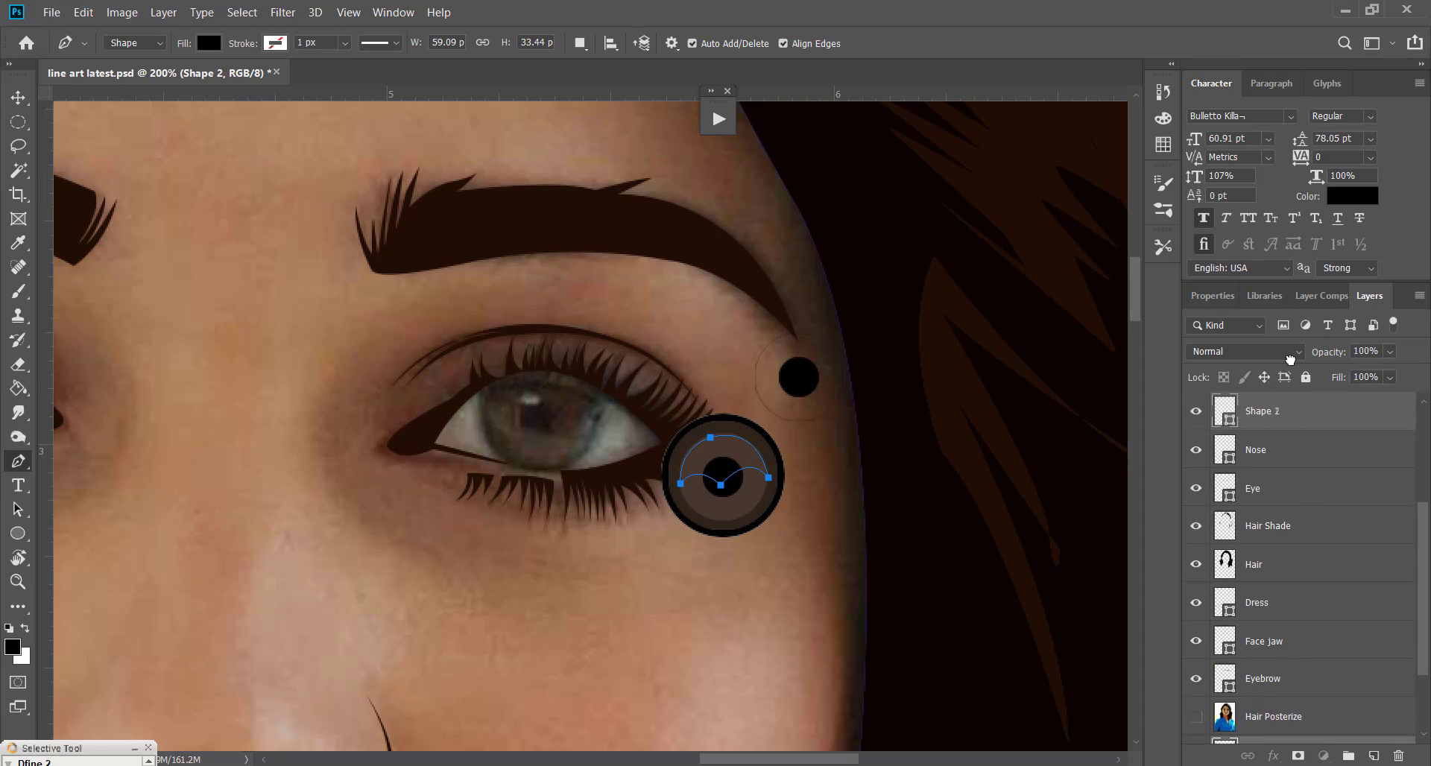
drag(1318, 552, 1312, 415)
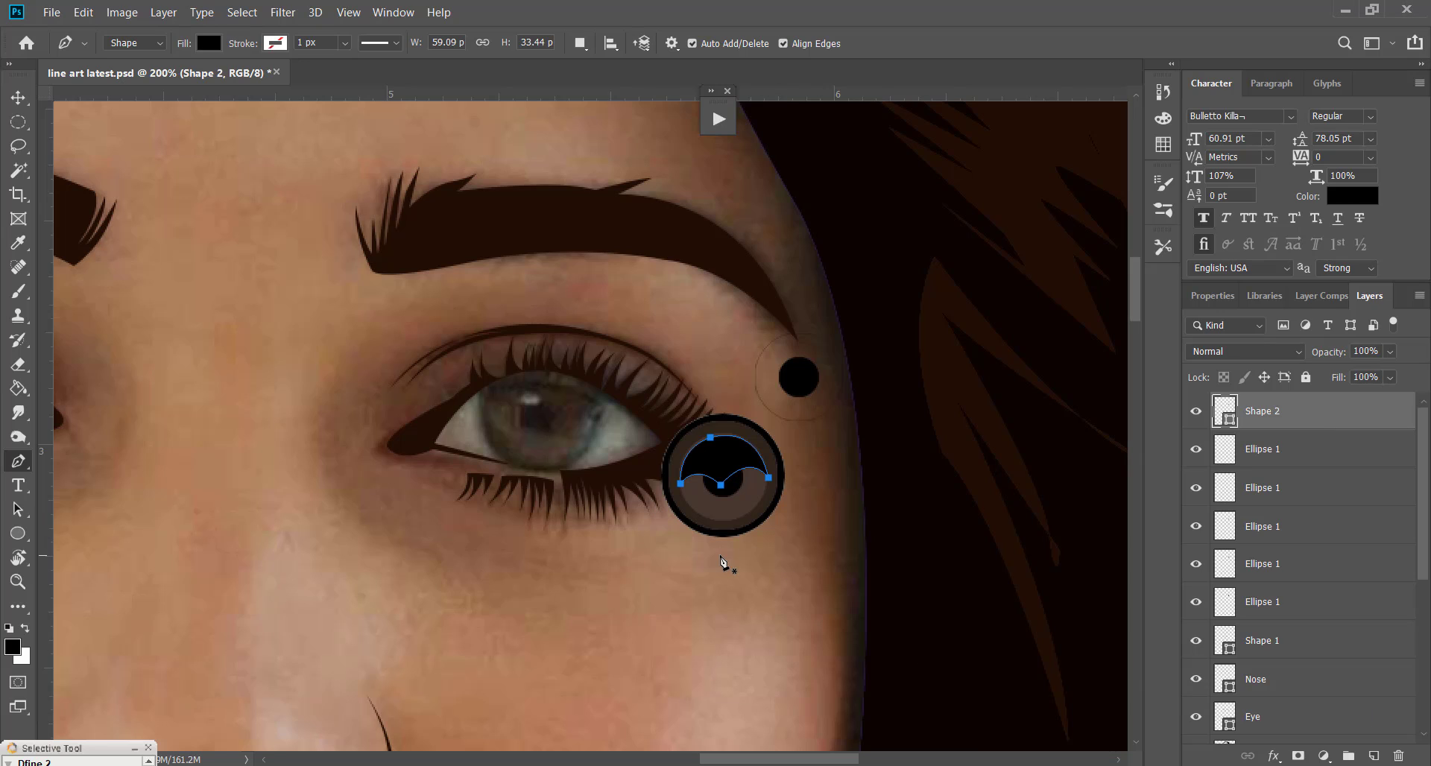
Sample dark browns from the eye and hair and rasterize the Shape 2 arch
key(i)
alt+click(728, 497)
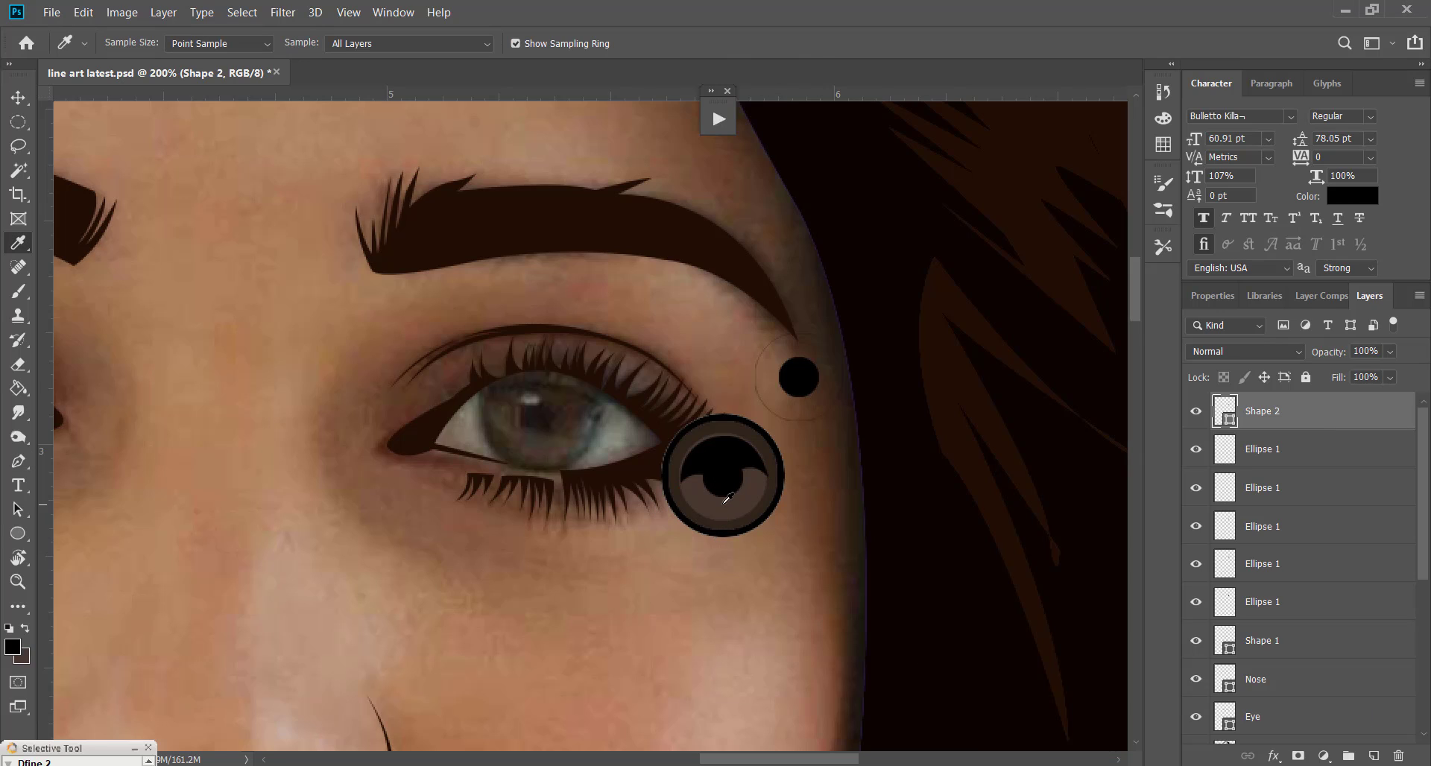
click(1008, 509)
key(v)
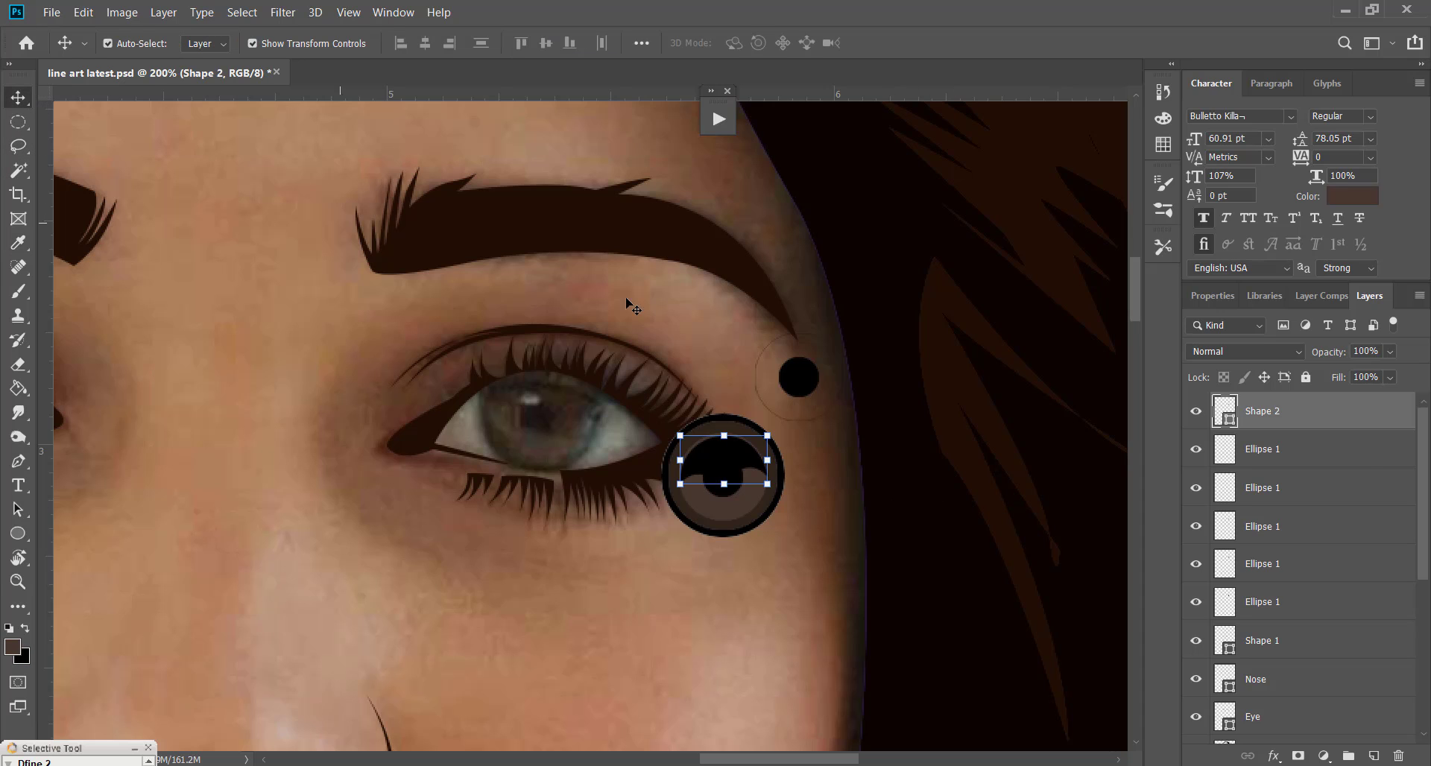
right_click(1276, 415)
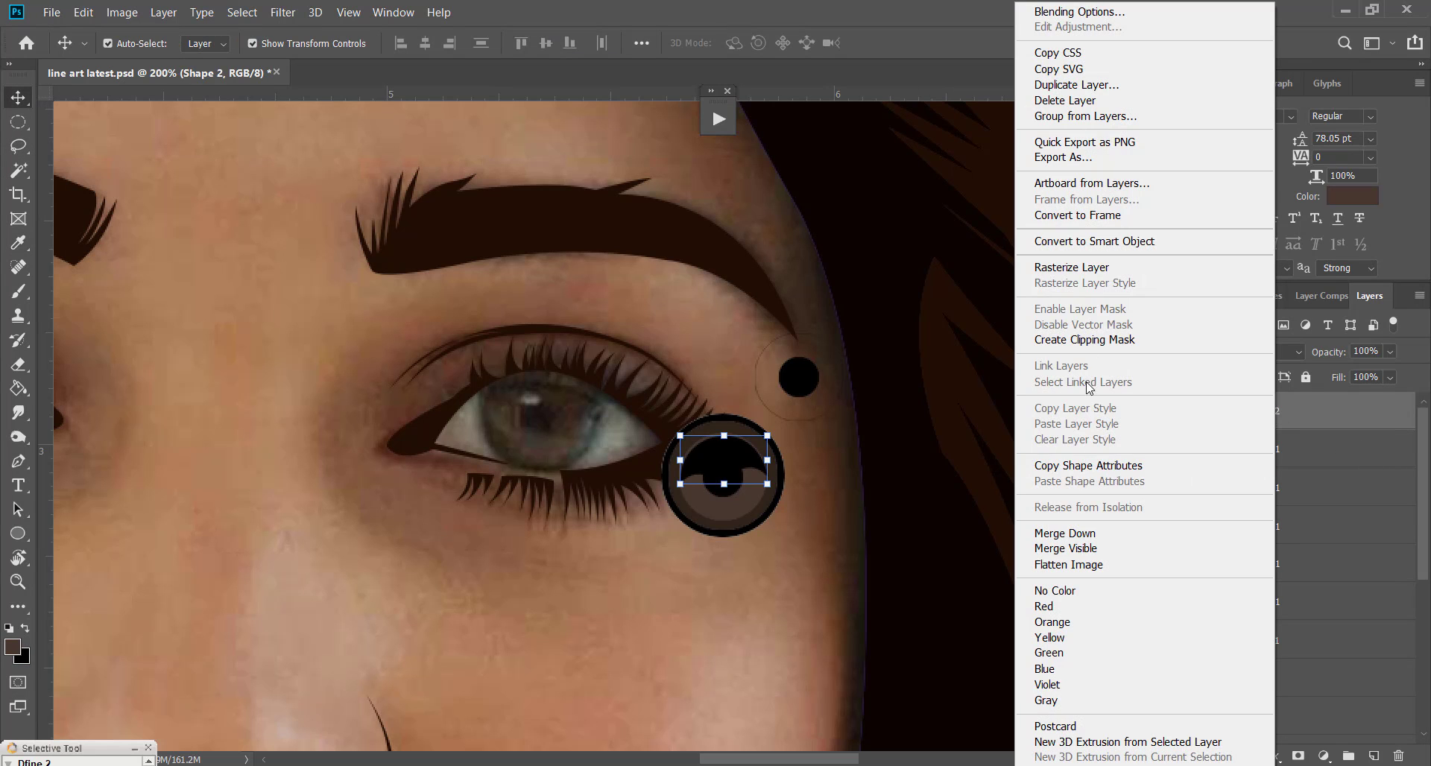
click(1072, 267)
ctrl+click(1226, 416)
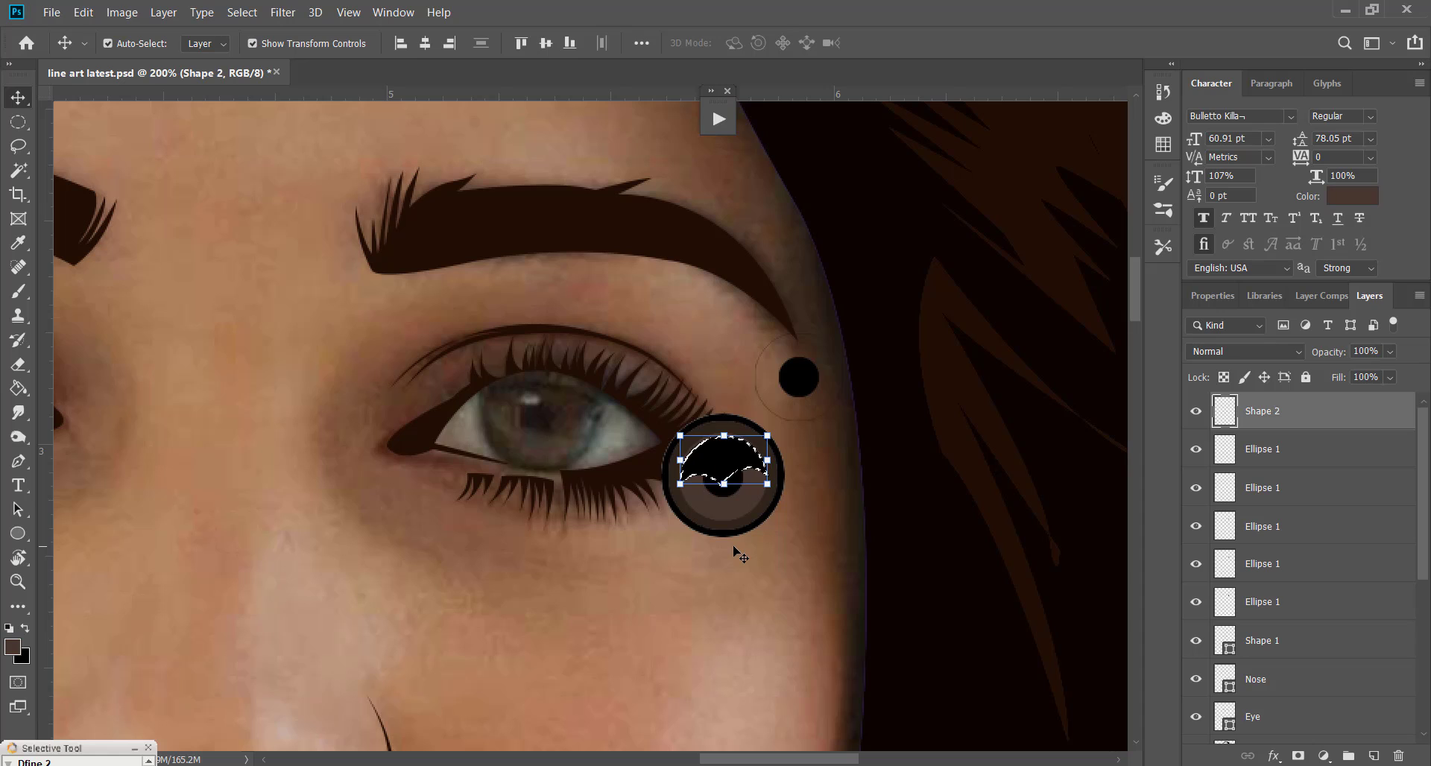
Fill the arch with dark brown #36261f and move it beneath the black pupil layer
key(i)
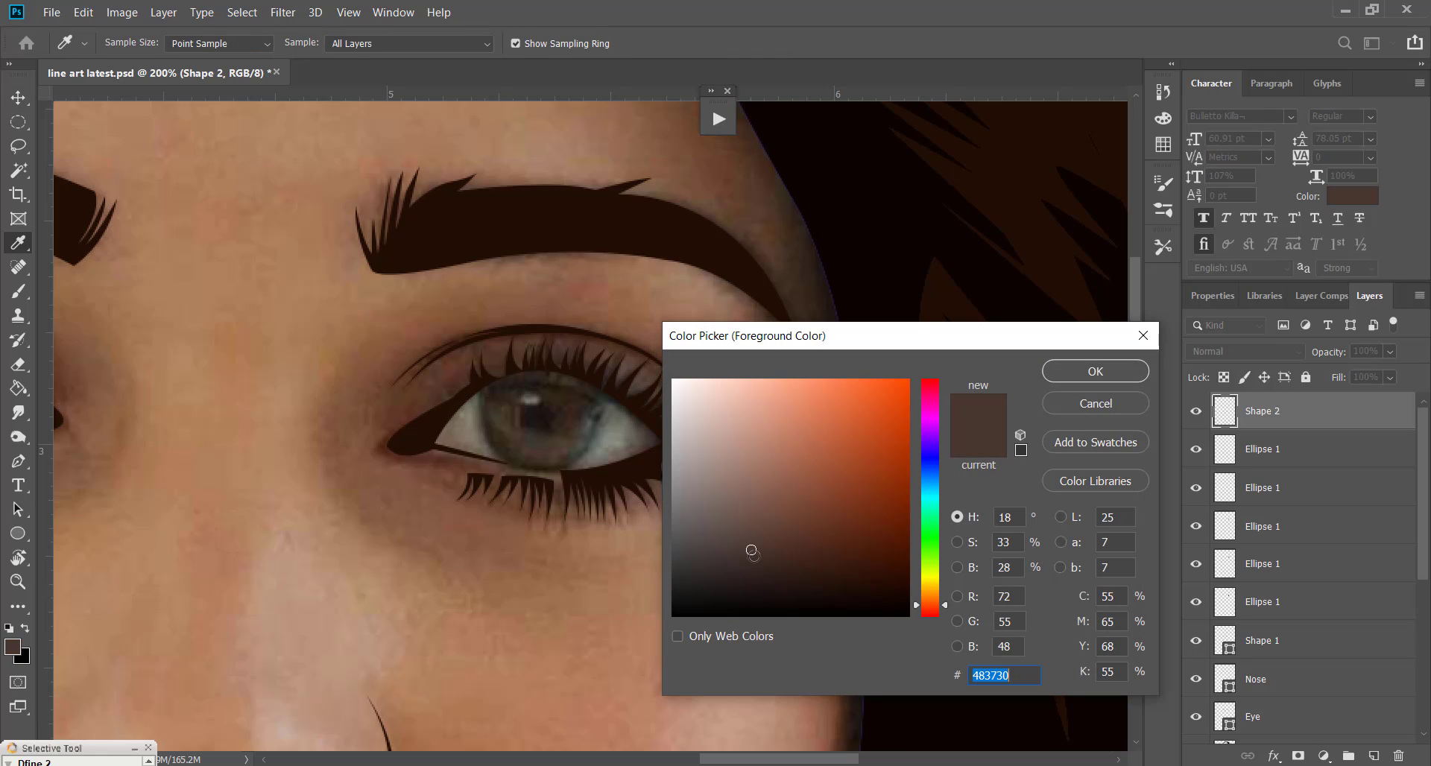
click(762, 556)
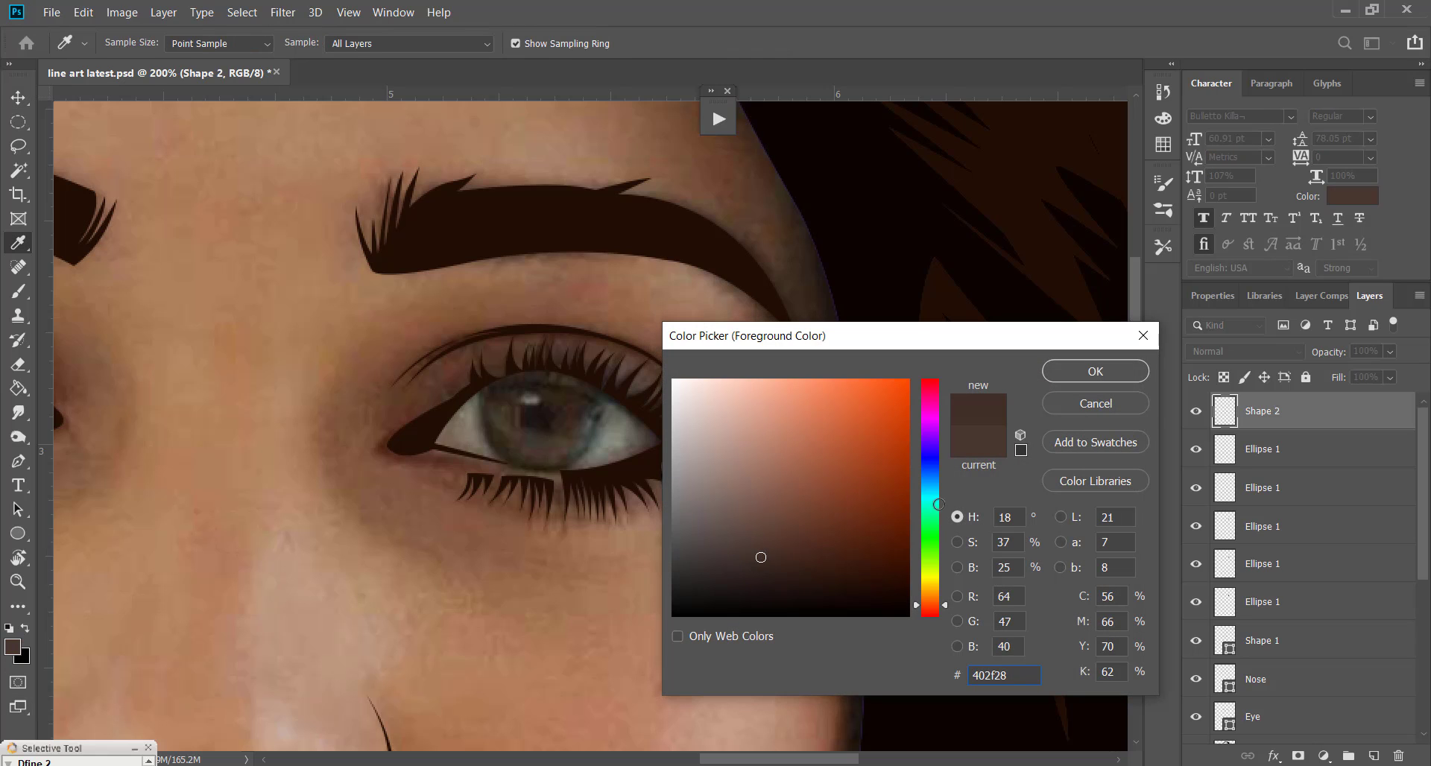
click(1100, 372)
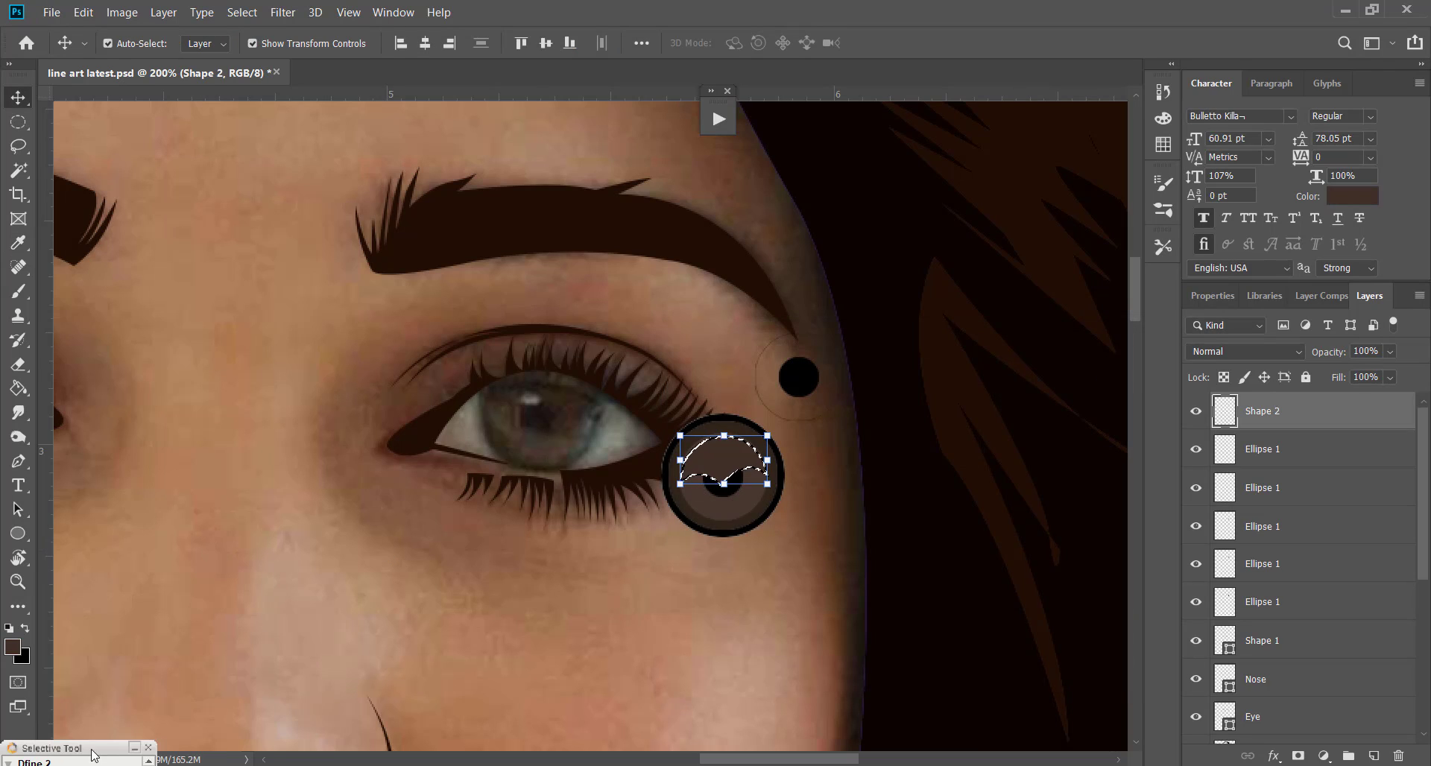
click(13, 646)
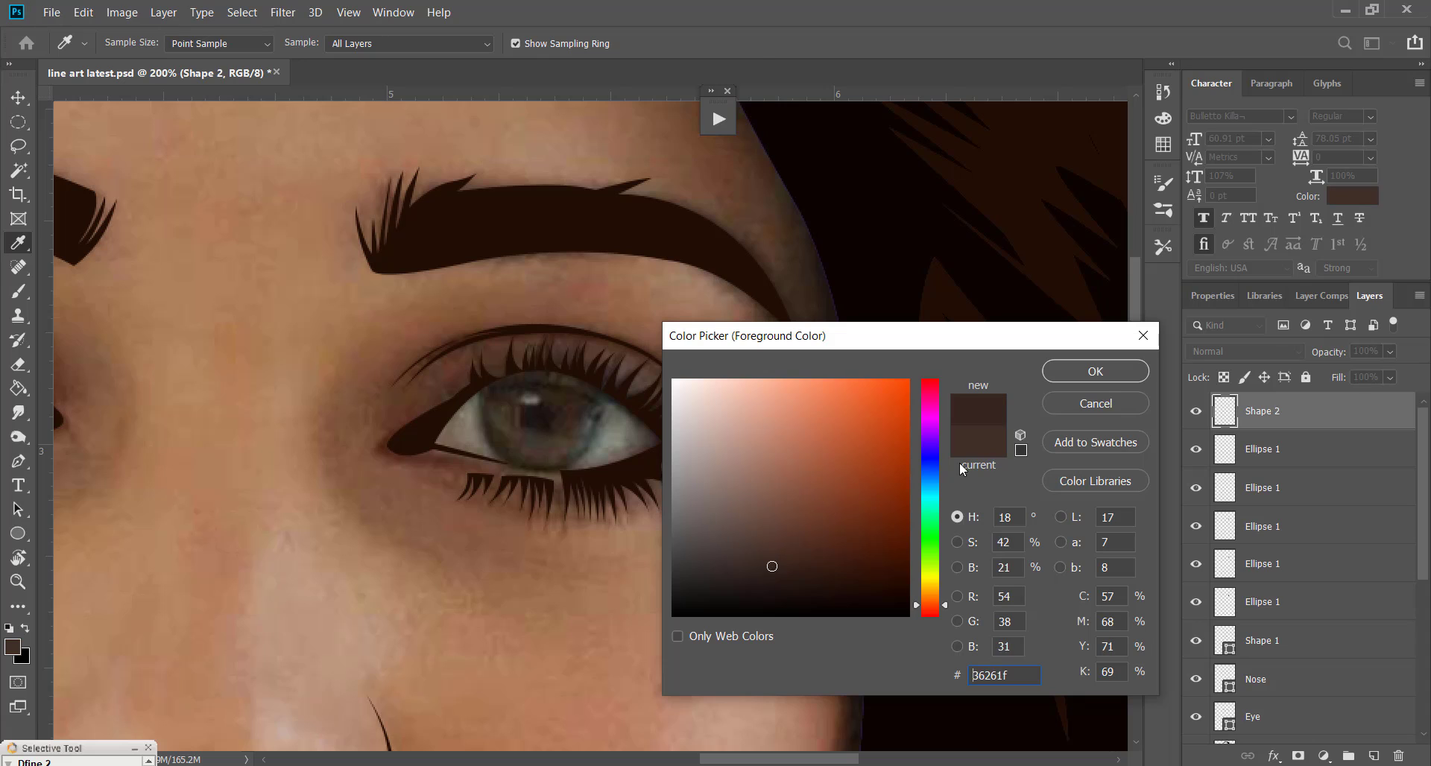
click(1101, 372)
key(ctrl+d)
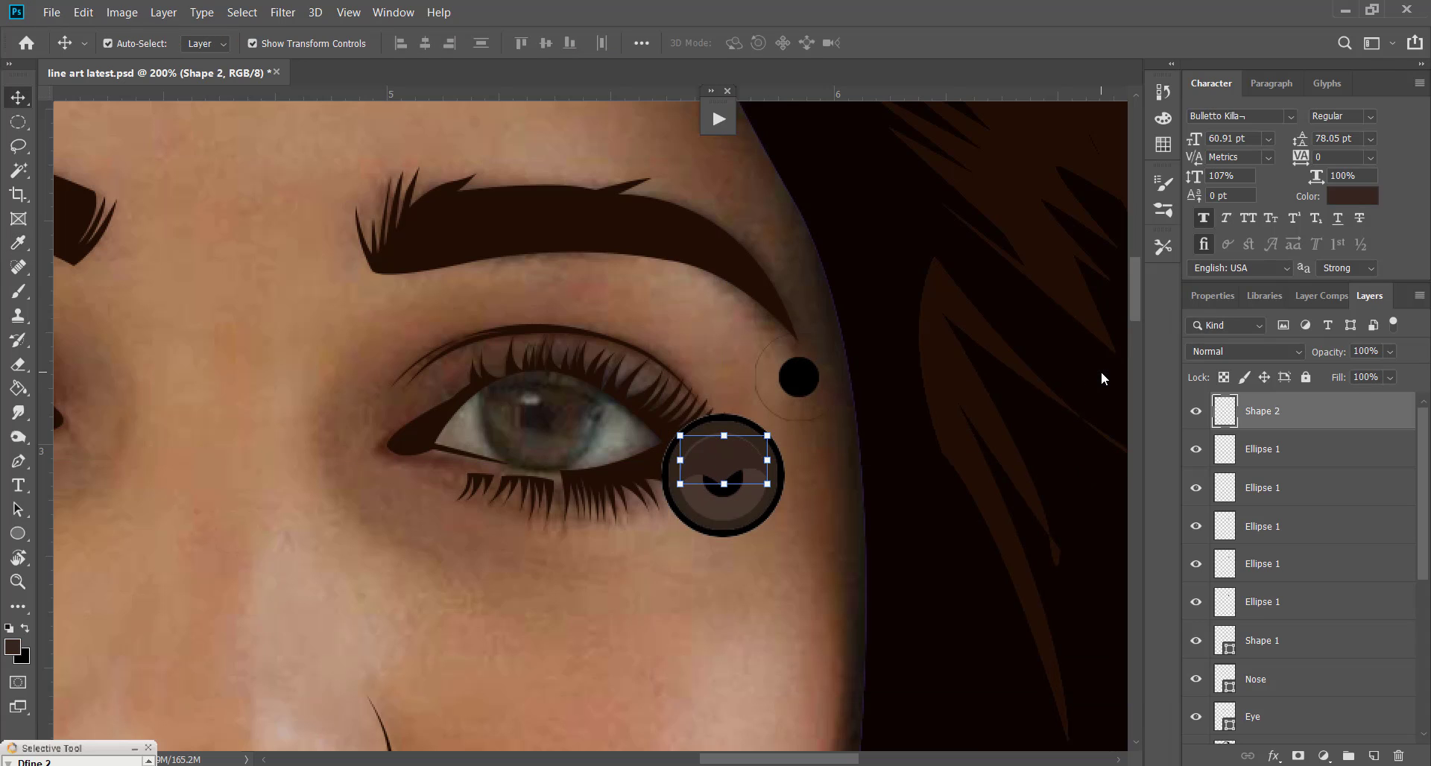
click(526, 551)
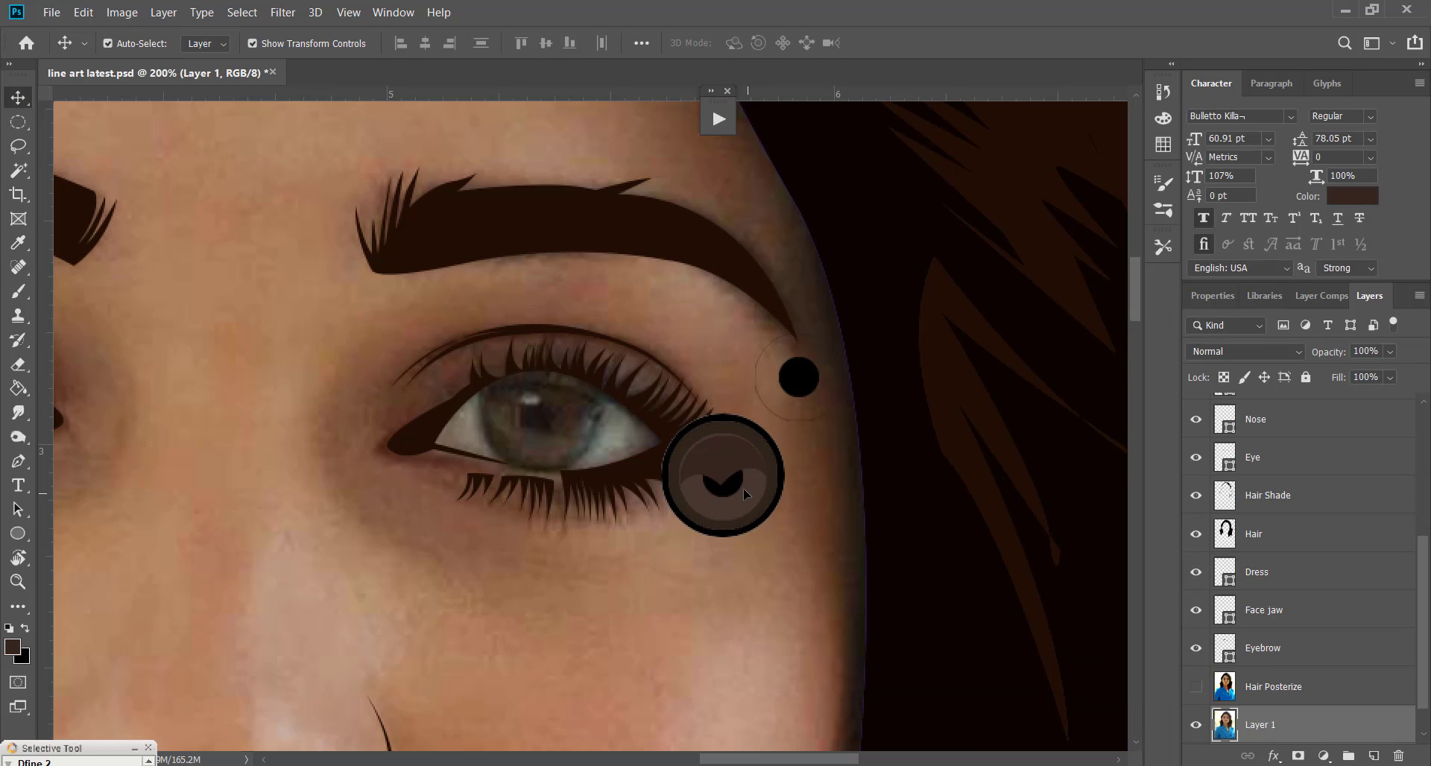
scroll(1317, 517, up, 5)
drag(1312, 414, 1332, 492)
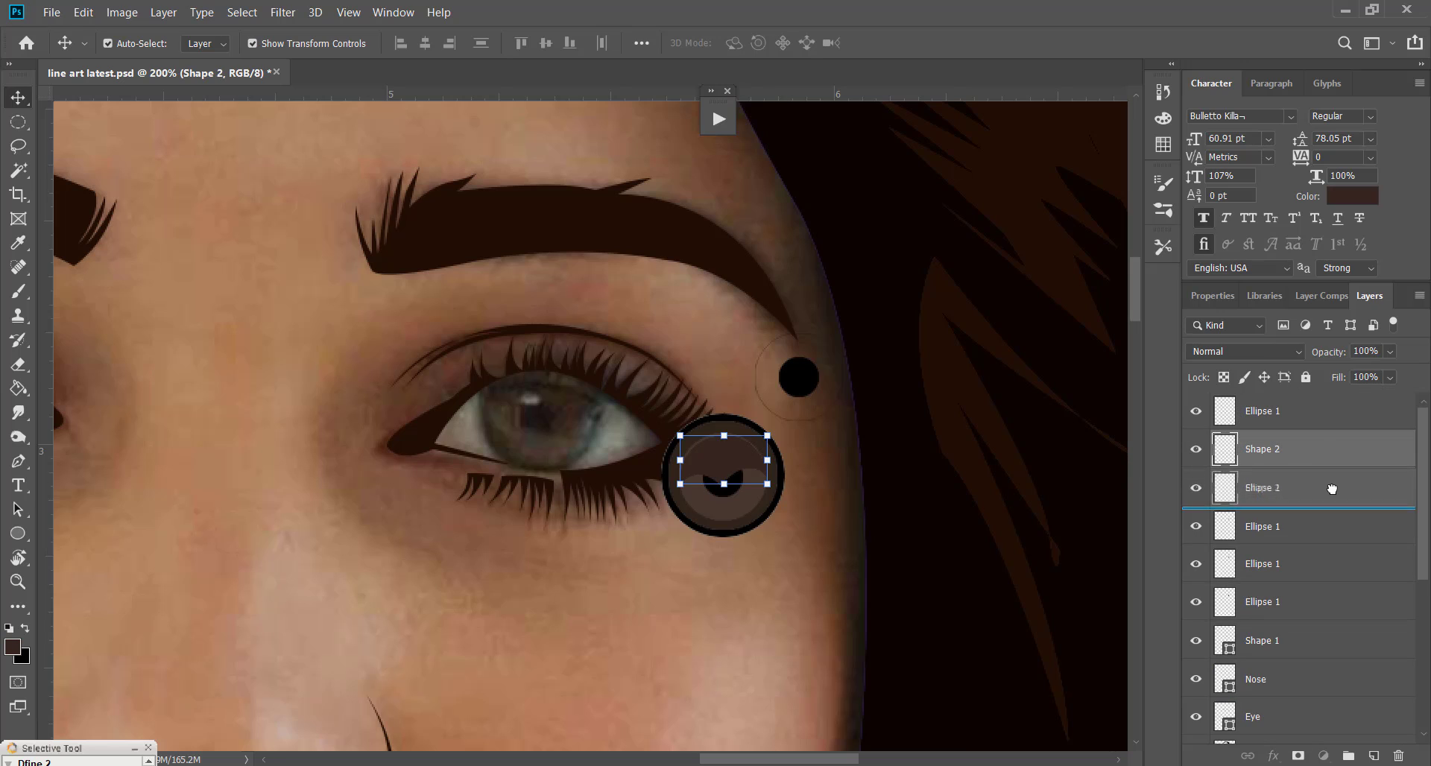
click(979, 558)
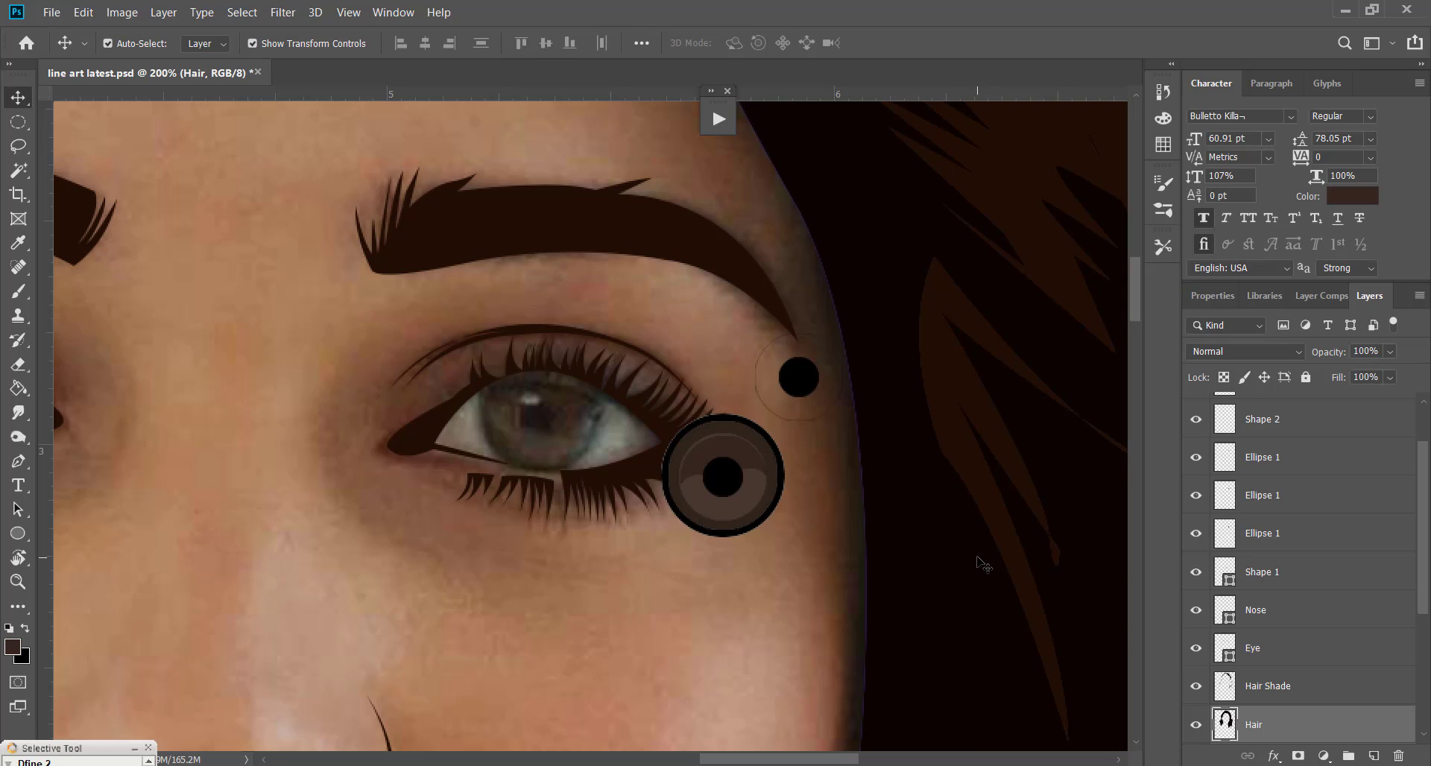
Pen-draw a Shape 3 crescent along the lower iris below the pupil
key(ctrl)
key(p)
scroll(1358, 496, up, 2)
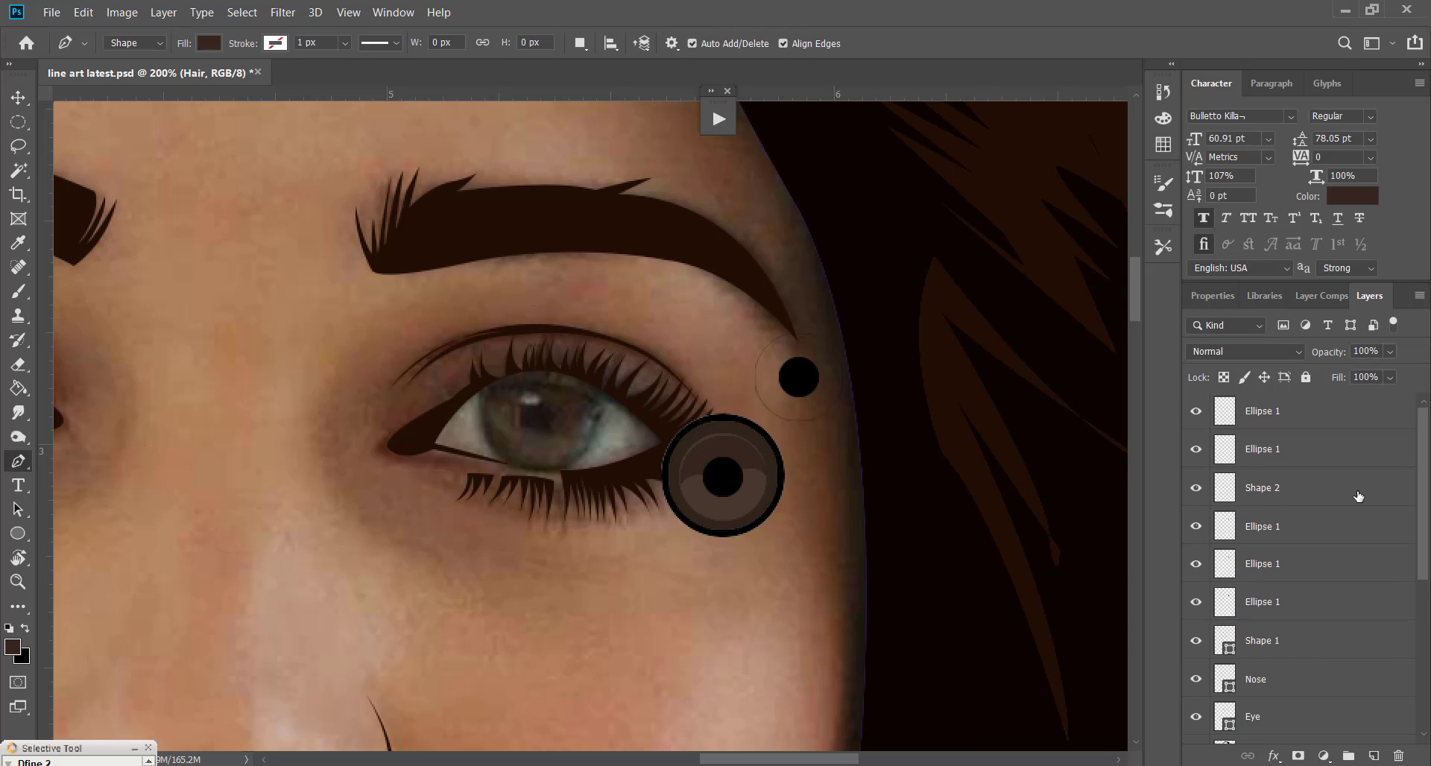
click(1315, 520)
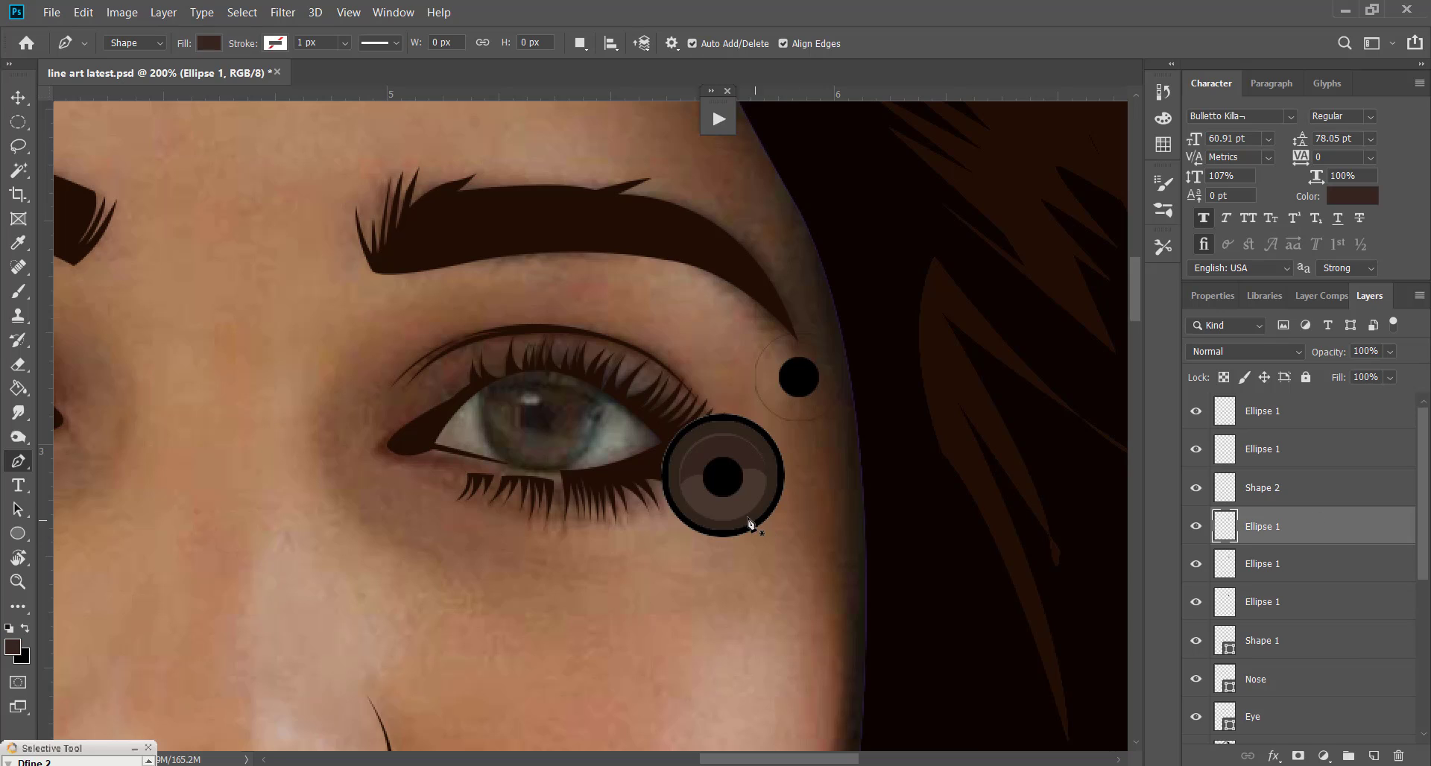
click(688, 494)
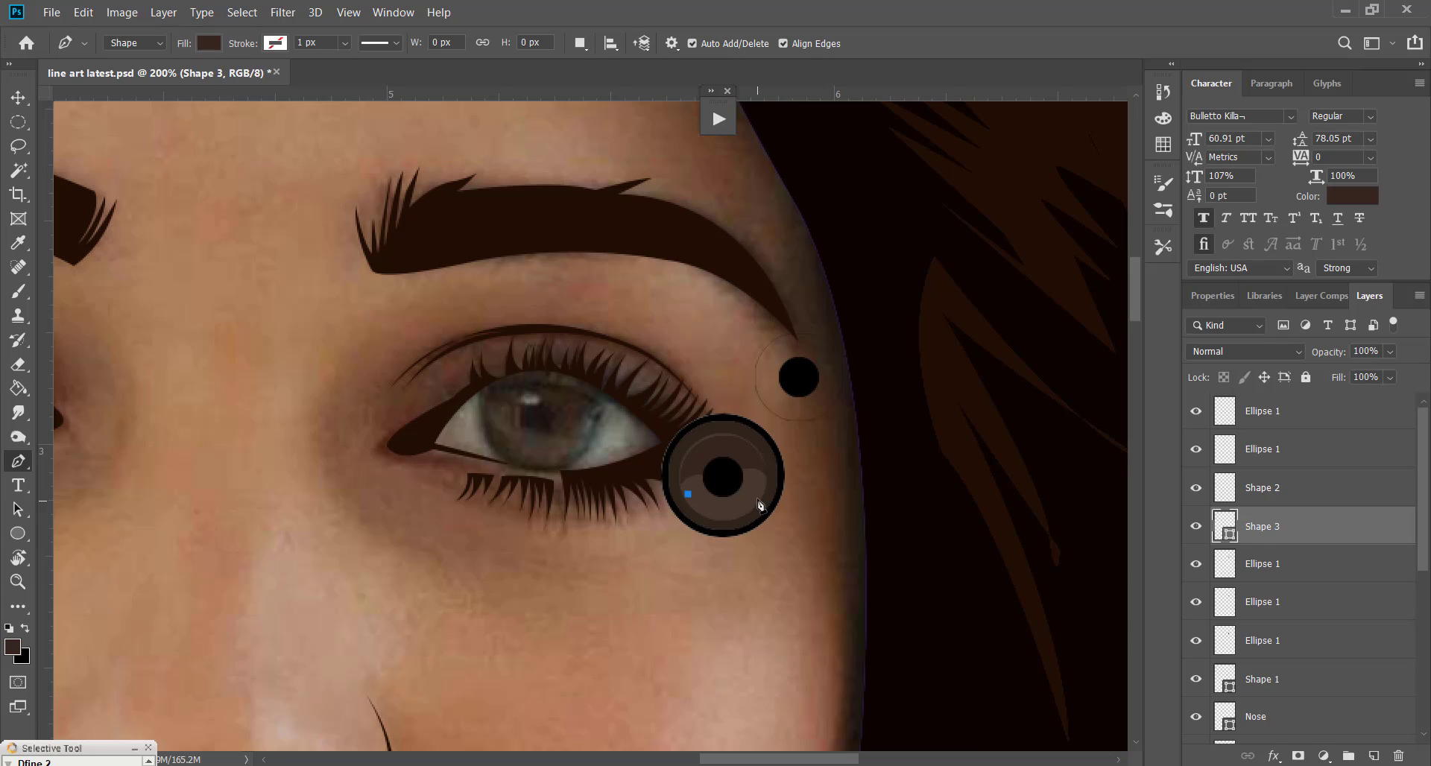
drag(762, 487, 804, 428)
drag(765, 492, 747, 493)
key(ctrl+z)
drag(749, 492, 749, 494)
drag(698, 483, 672, 442)
click(18, 98)
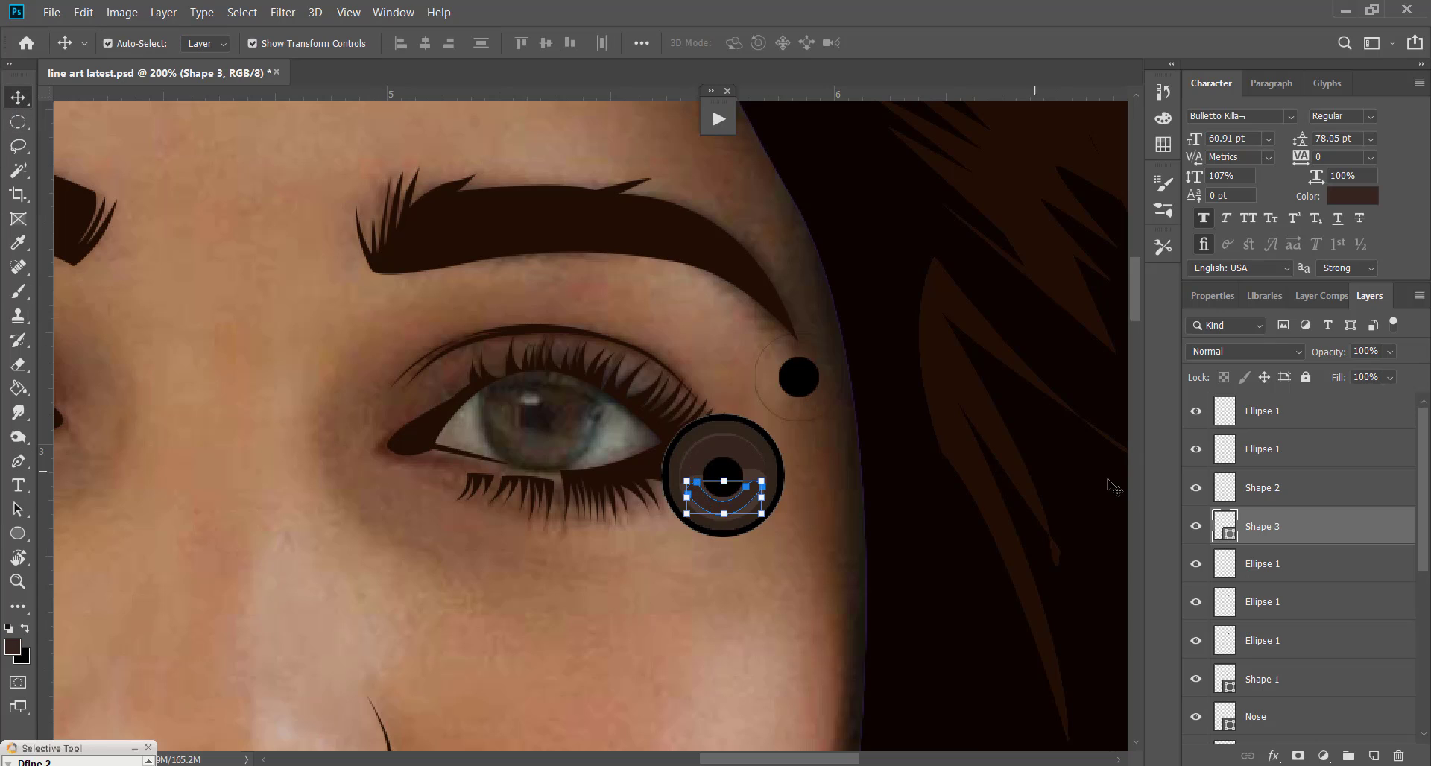
Rasterize Shape 3 and fill it with lighter grey-brown #60524c
right_click(1296, 531)
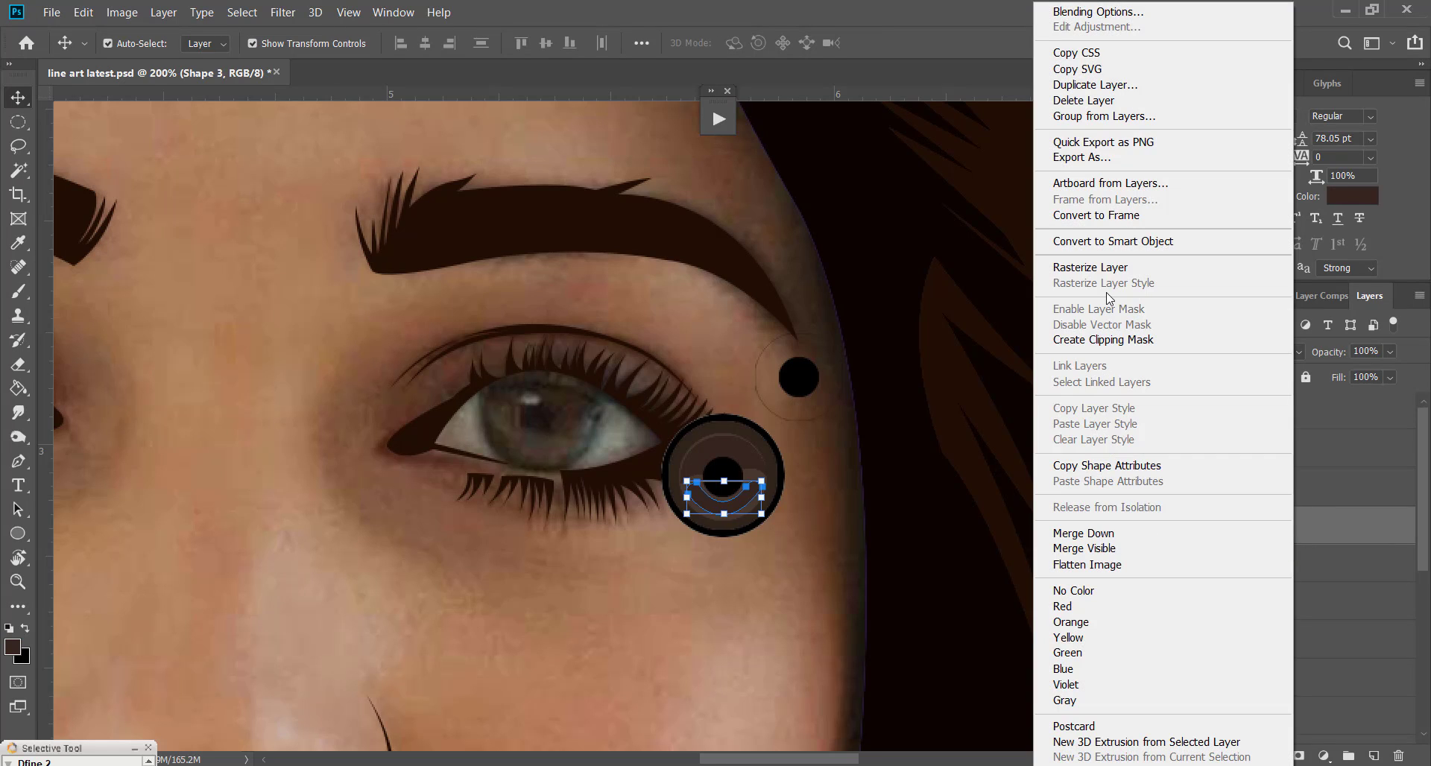
click(1116, 273)
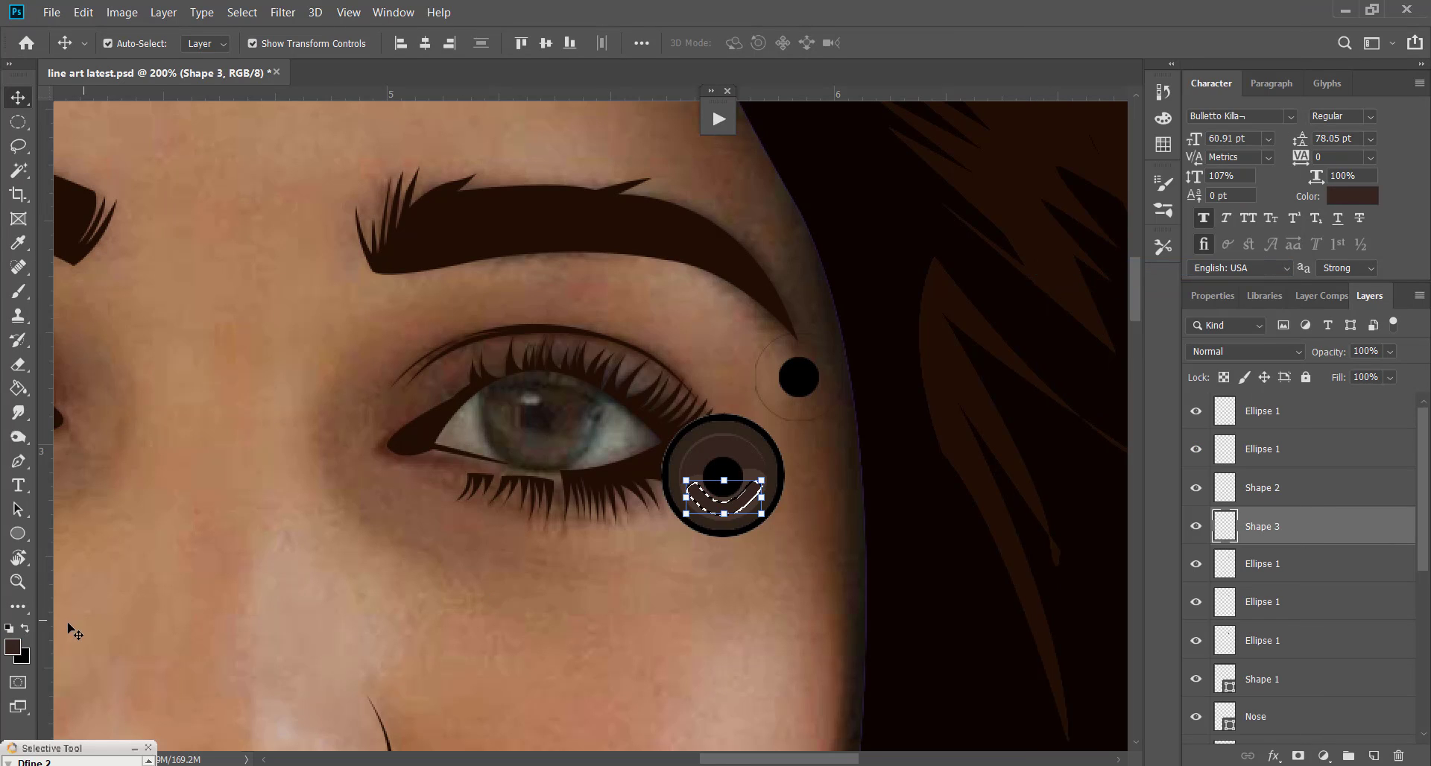
key(i)
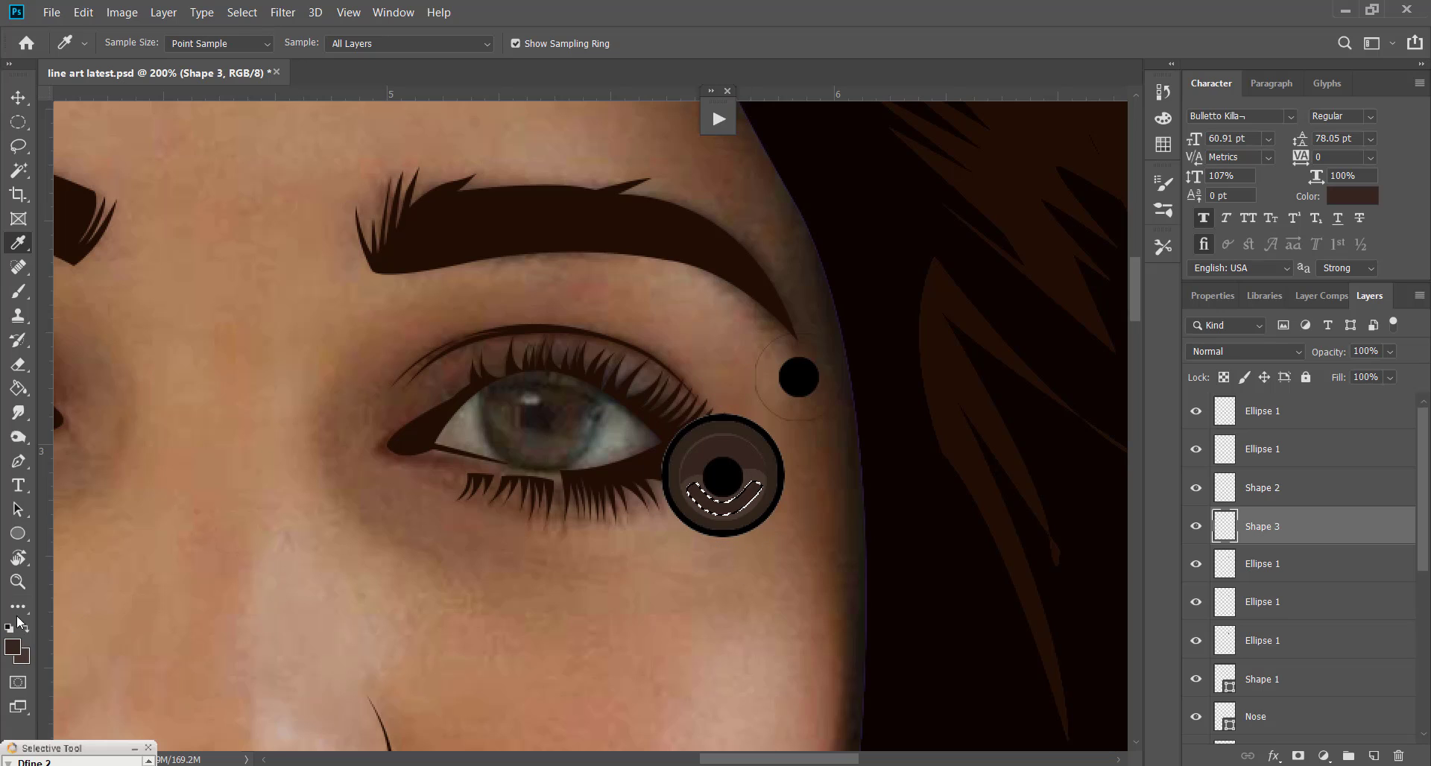
click(16, 648)
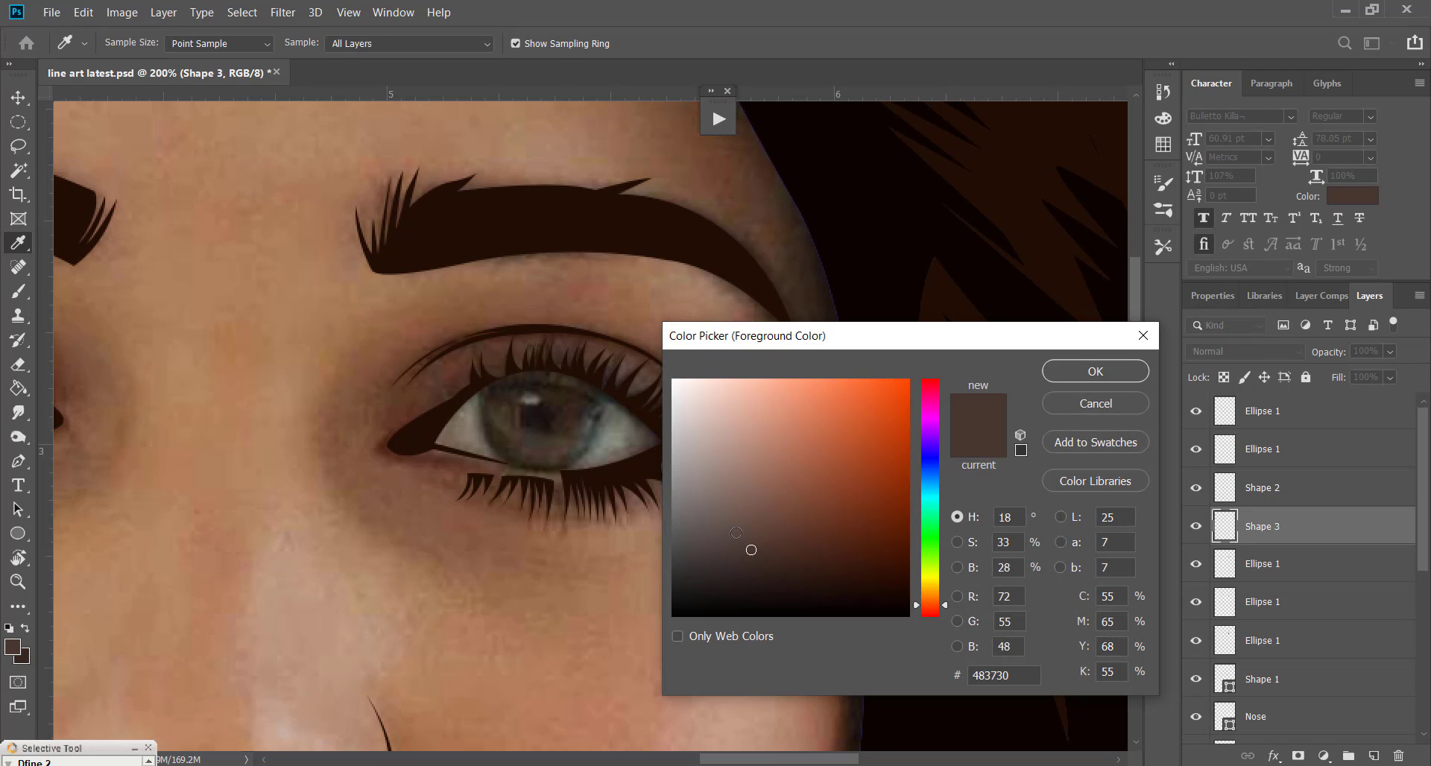
mouse_move(736, 533)
mouse_down()
mouse_move(722, 528)
mouse_move(736, 525)
mouse_up()
click(1139, 376)
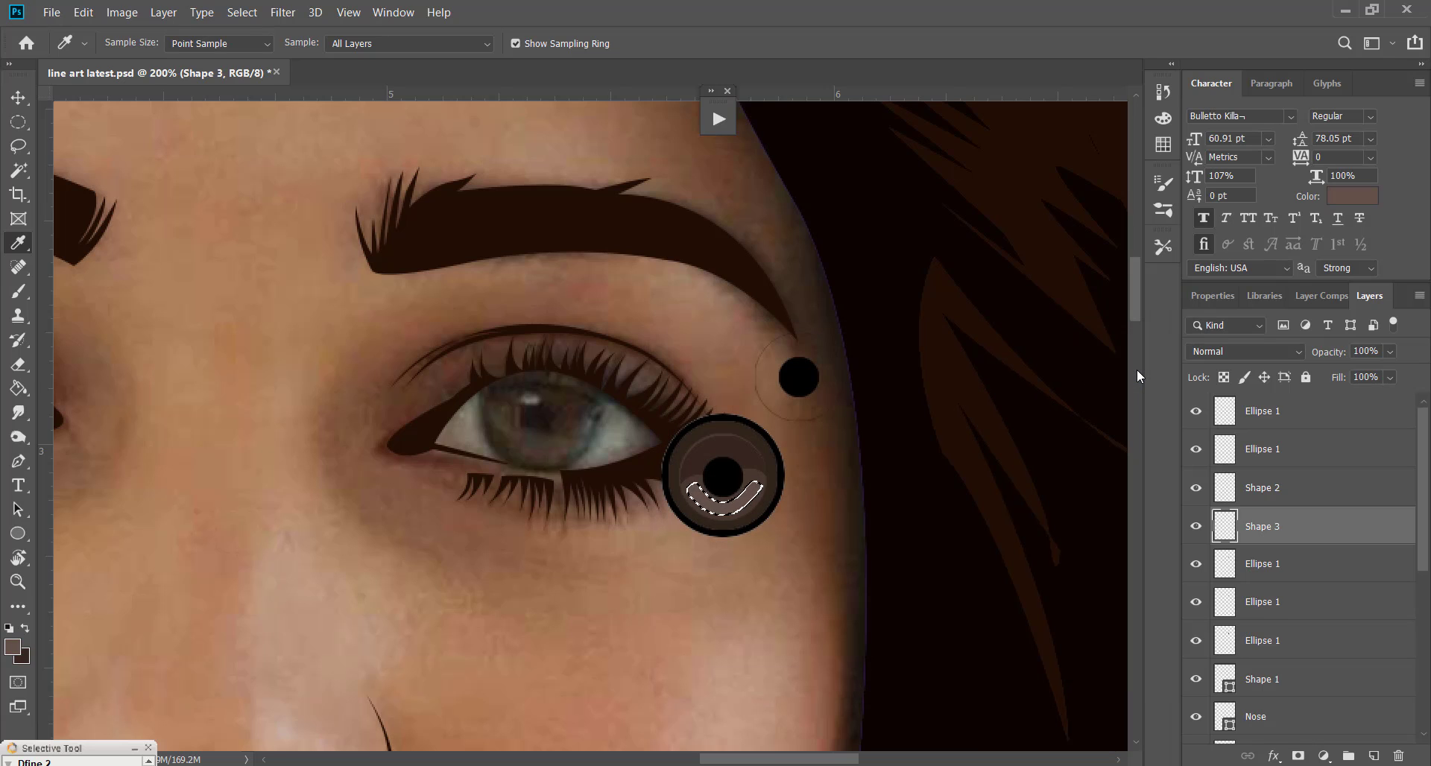
key(ctrl+d)
Scale the spare black dot to about 34%, fill it white, and move it above the pupil
click(18, 98)
click(803, 378)
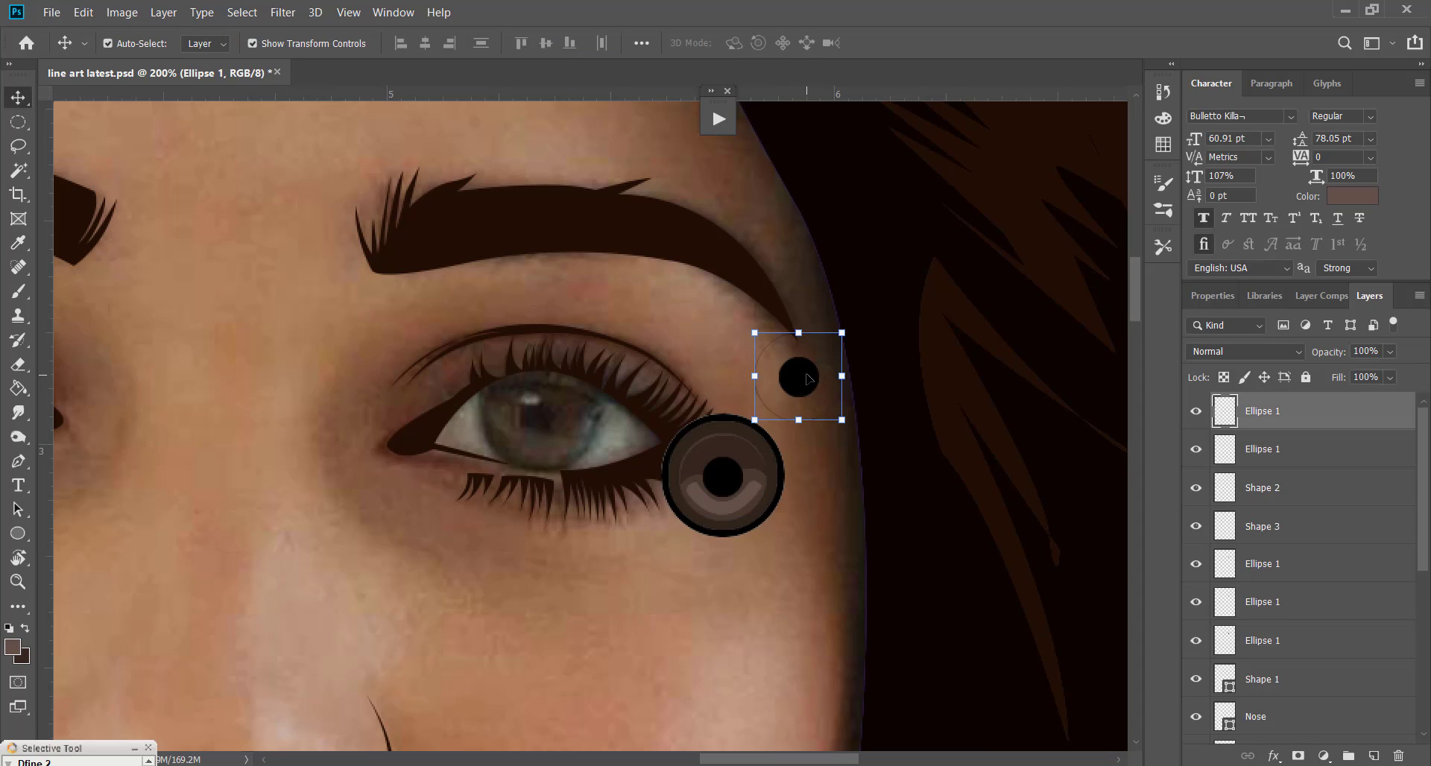
mouse_move(809, 381)
mouse_down()
mouse_move(835, 393)
mouse_move(820, 388)
mouse_up()
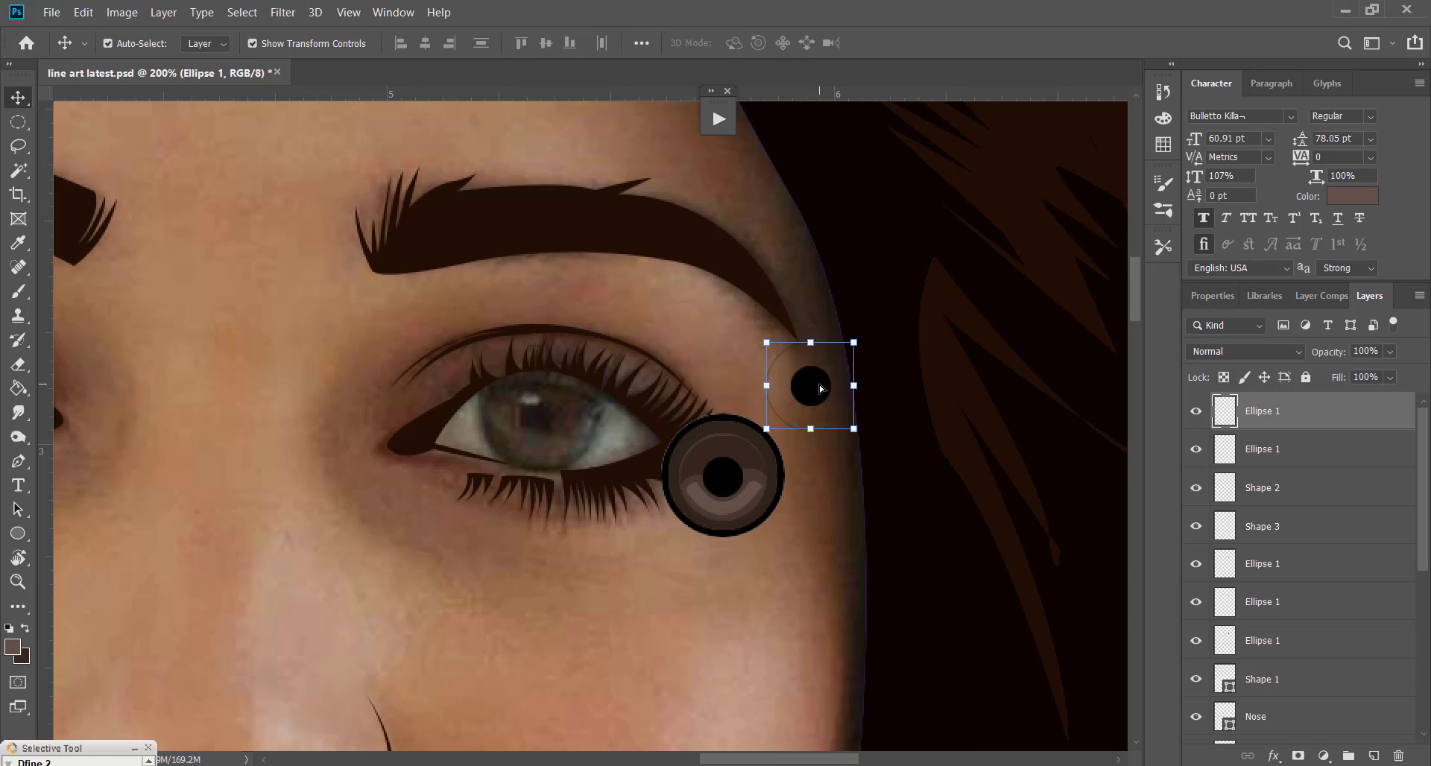
drag(855, 429, 810, 376)
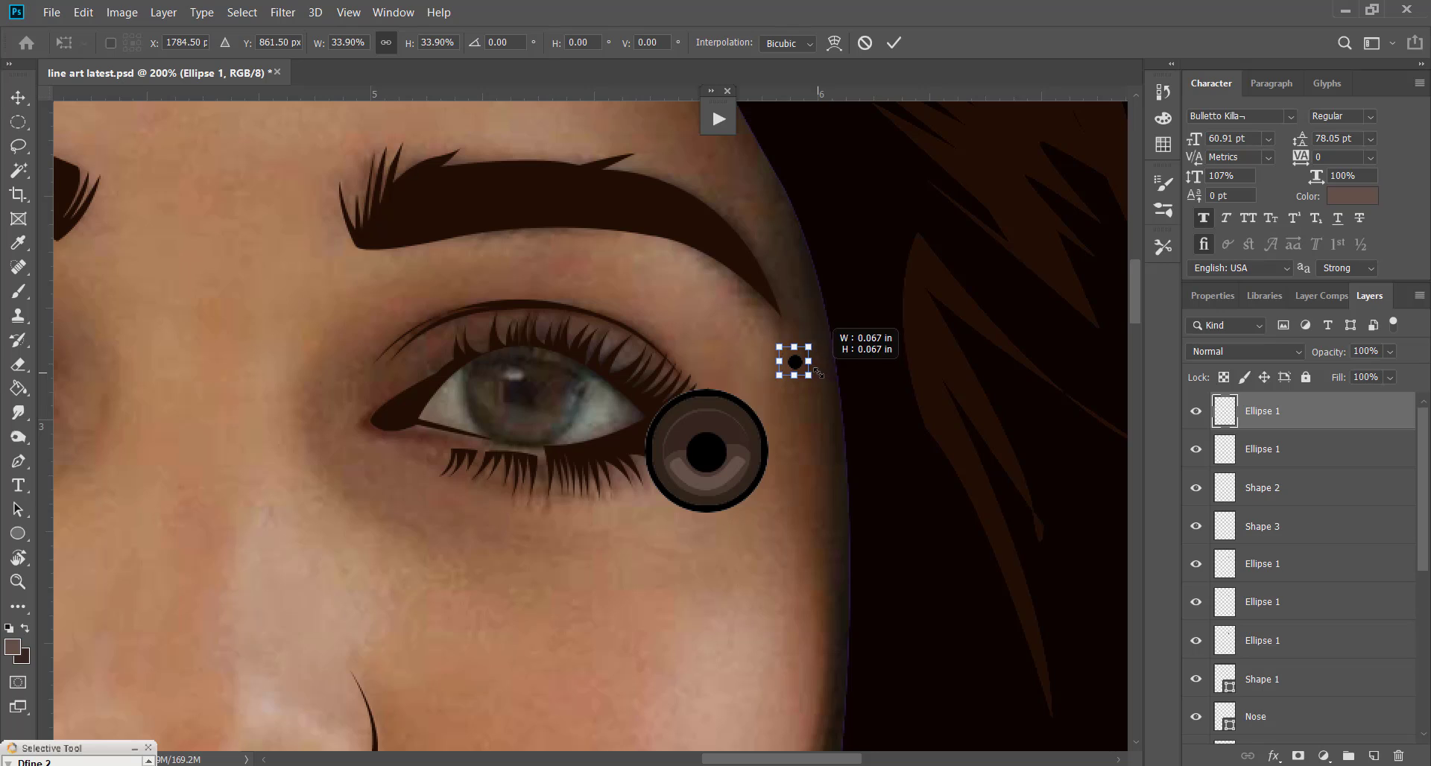
key(Return)
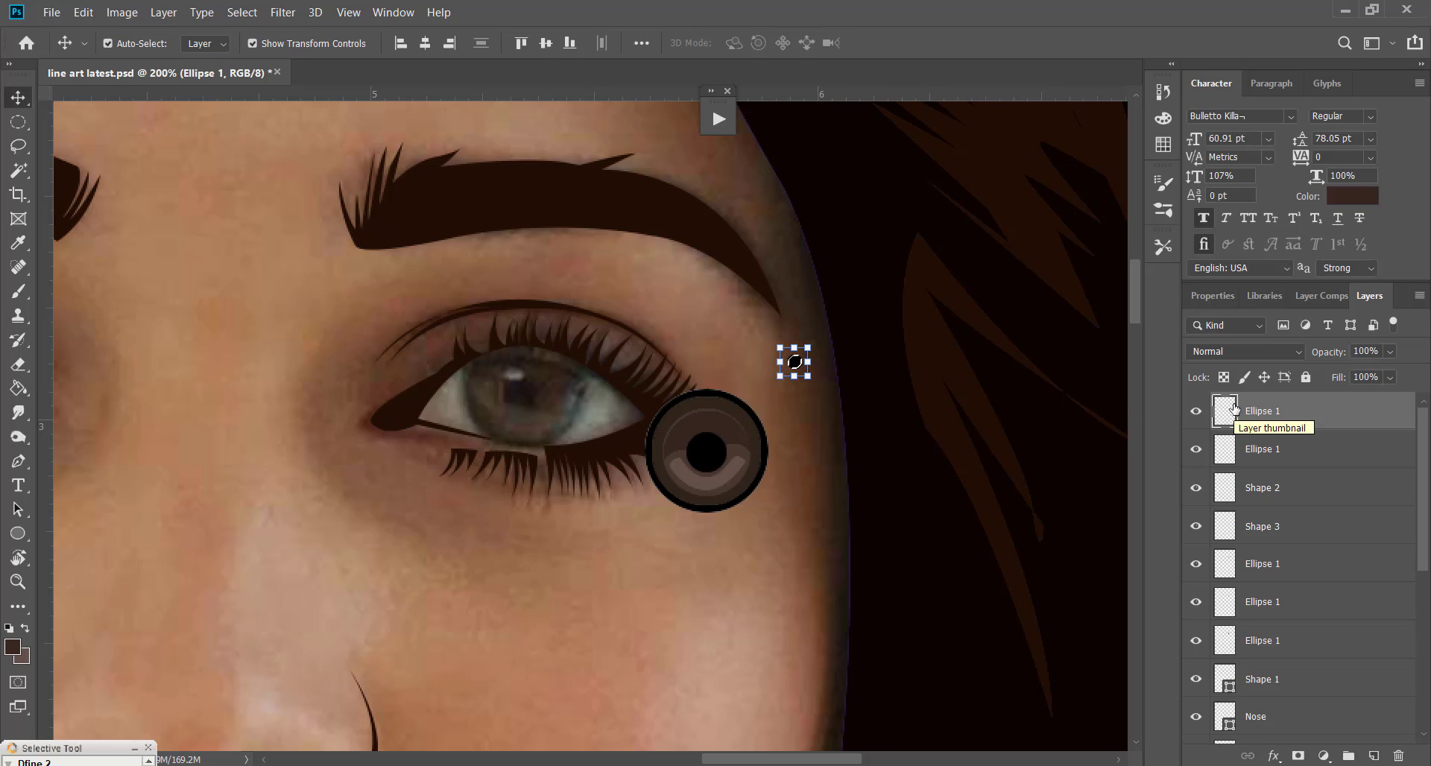
key(alt+BackSpace)
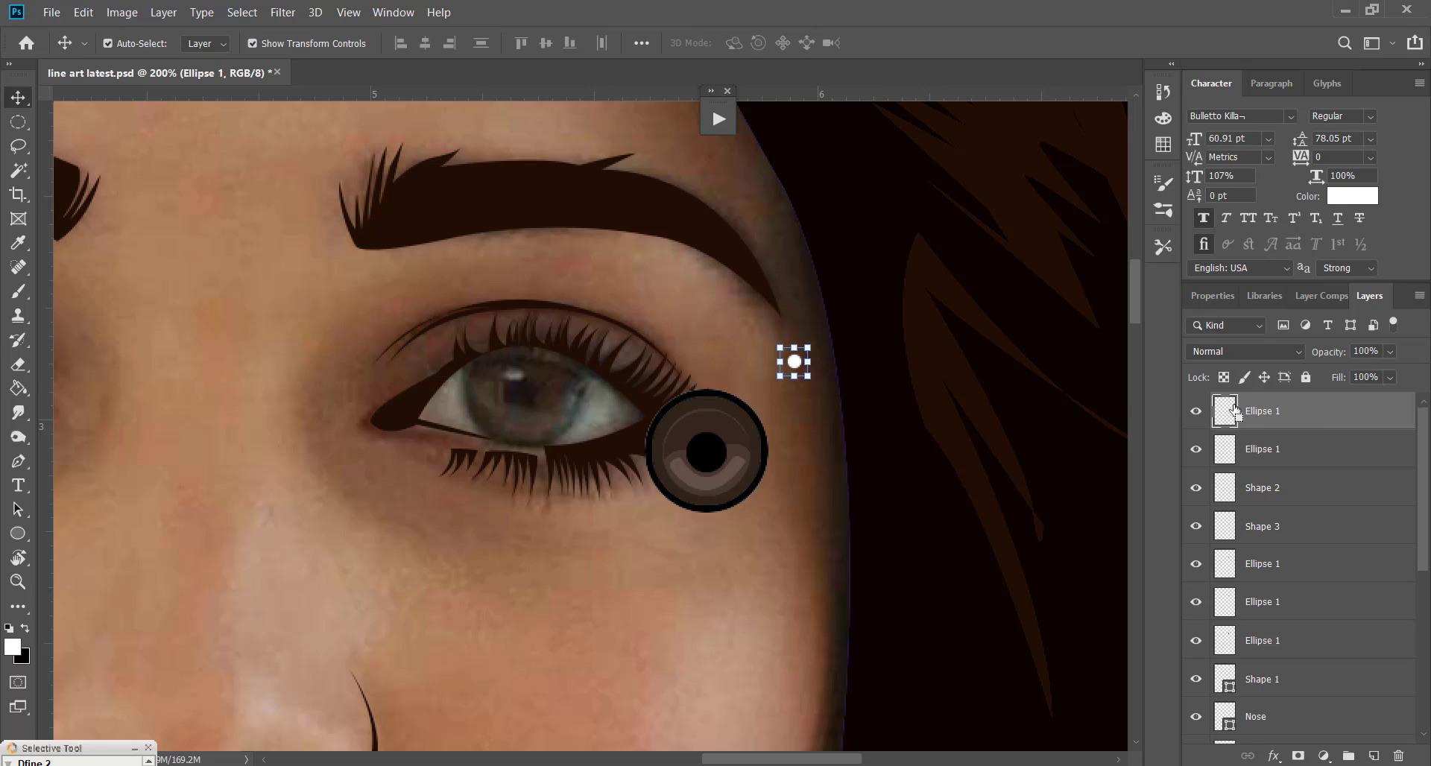
drag(801, 367, 701, 442)
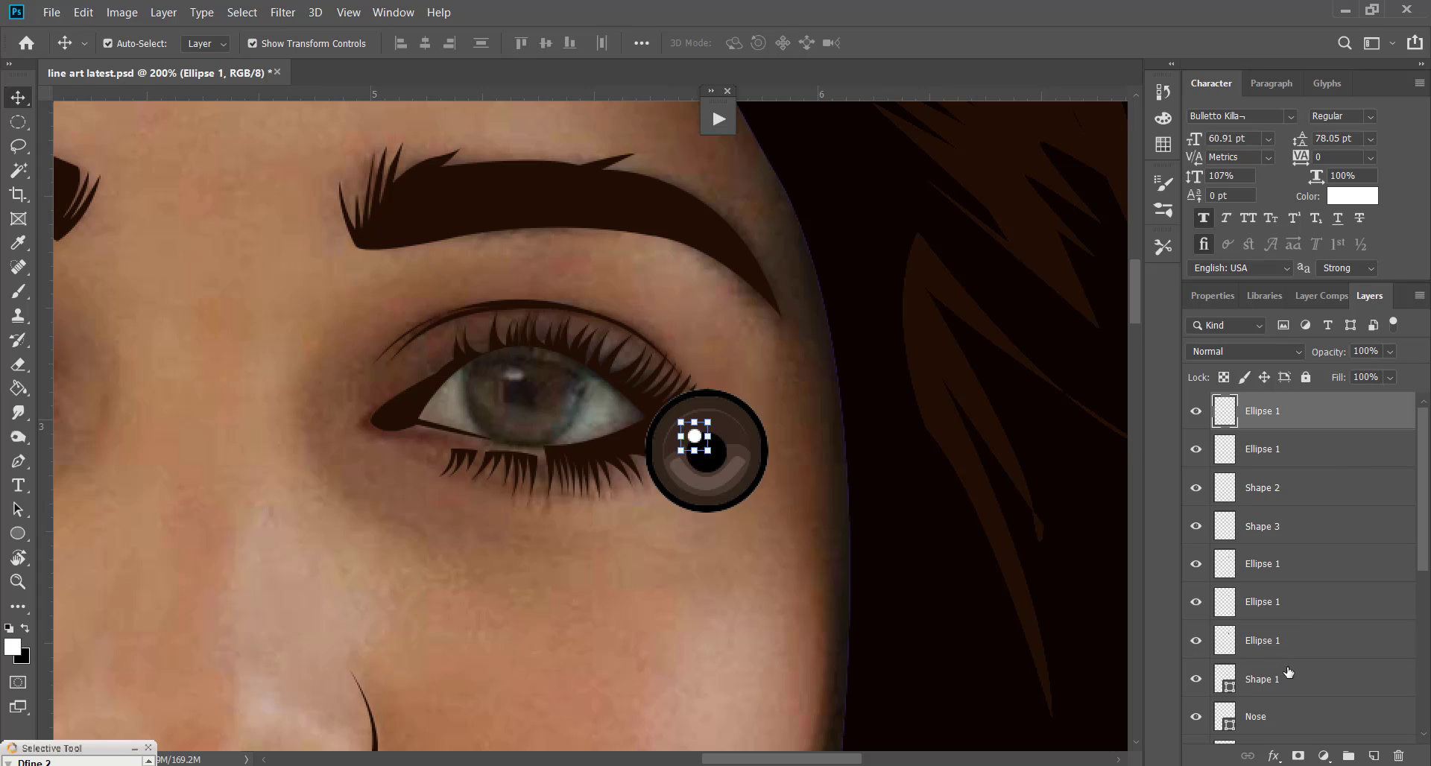
Merge the iris layers into one Ellipse 1, hide the reference photo, and centre the iris in the eye
shift+click(1286, 654)
right_click(1286, 651)
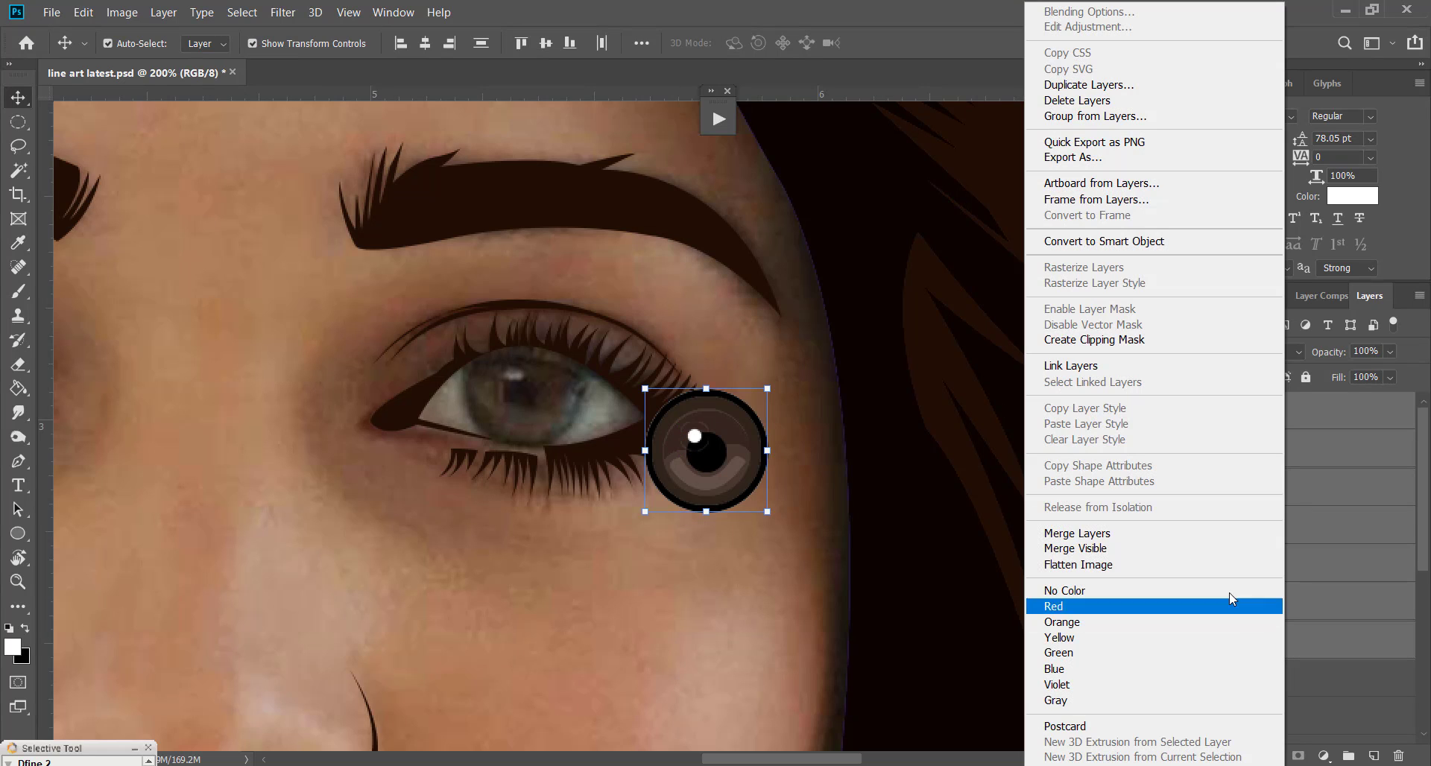
click(1188, 533)
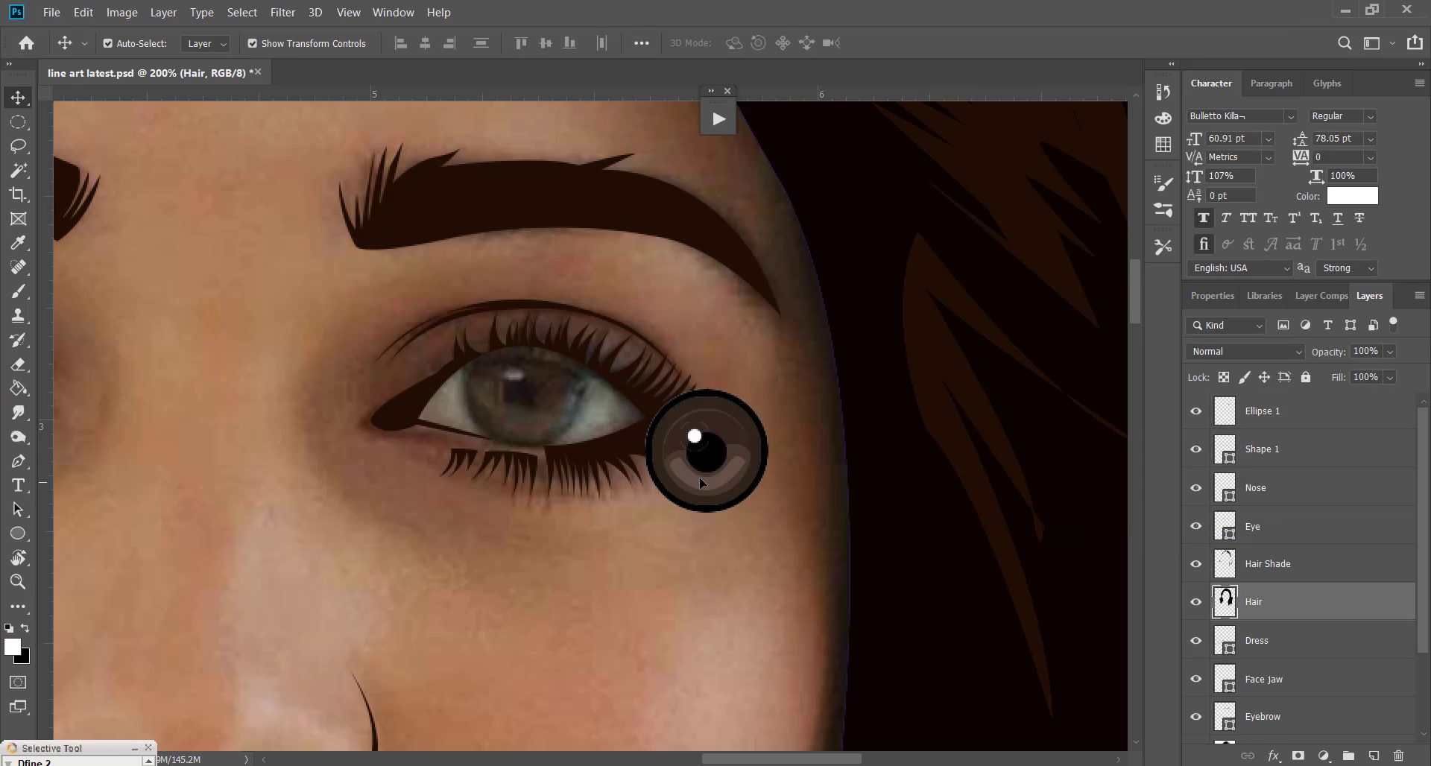
scroll(1200, 626, down, 3)
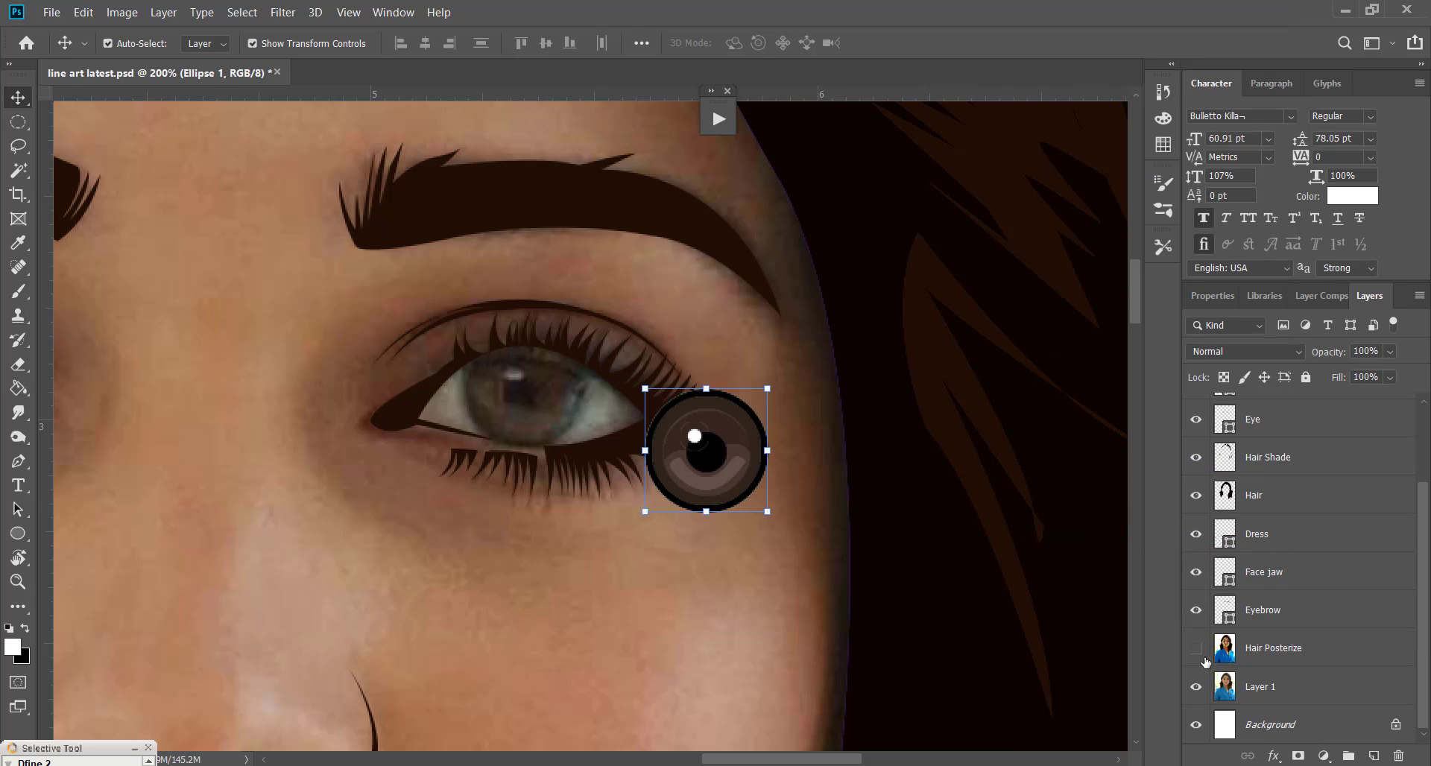
click(1196, 687)
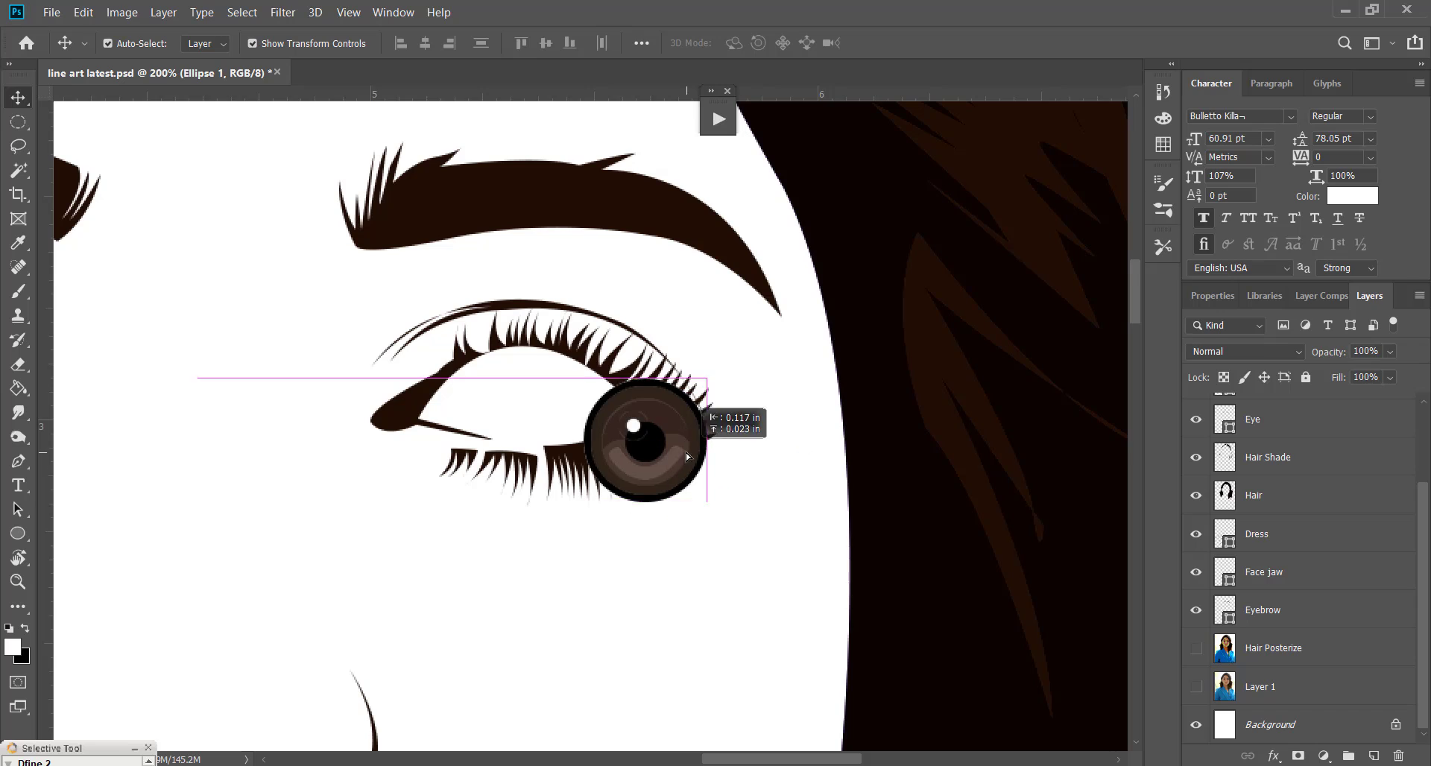
drag(757, 471, 590, 420)
Move Ellipse 1 directly above the Eye layer, clip then unclip it, and reselect Shape 1
click(664, 440)
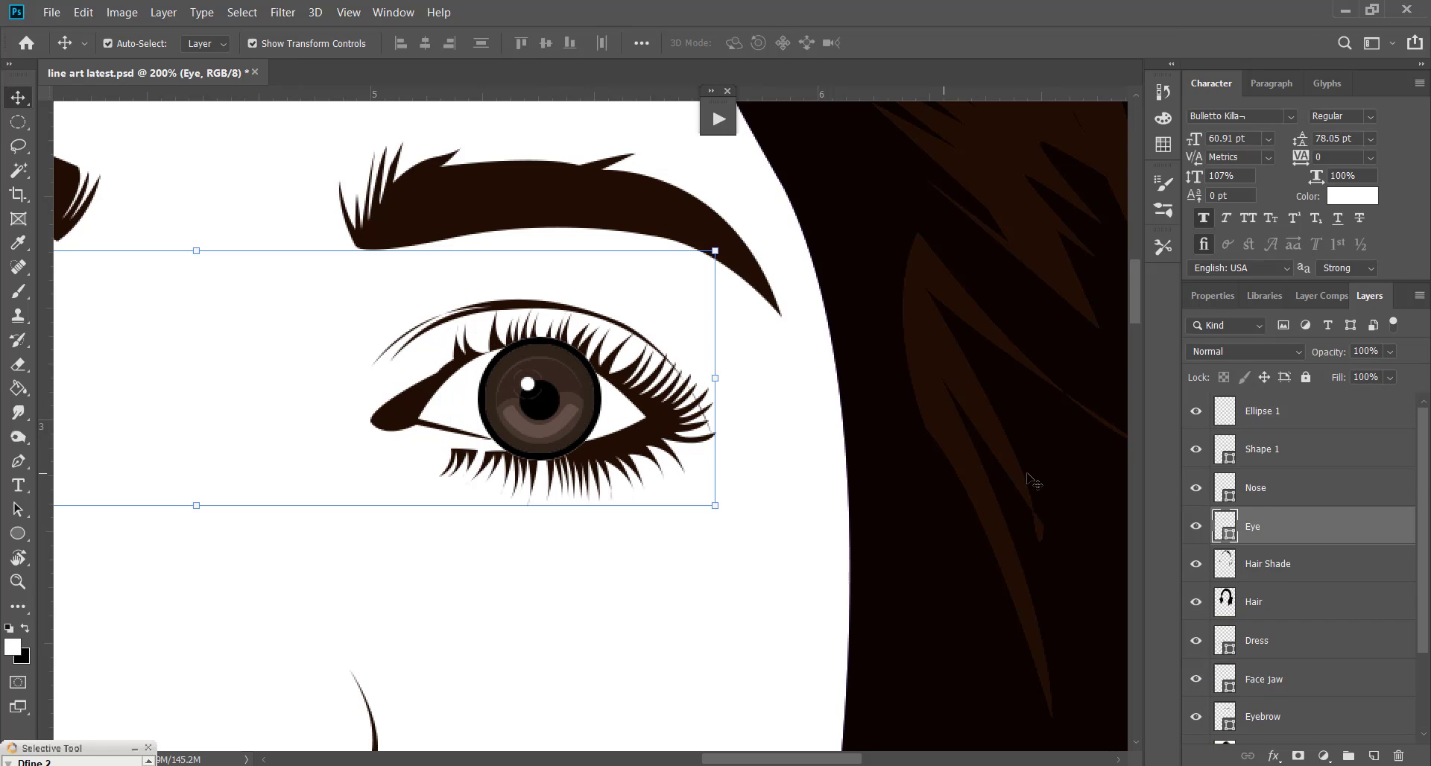
drag(1238, 423, 1237, 513)
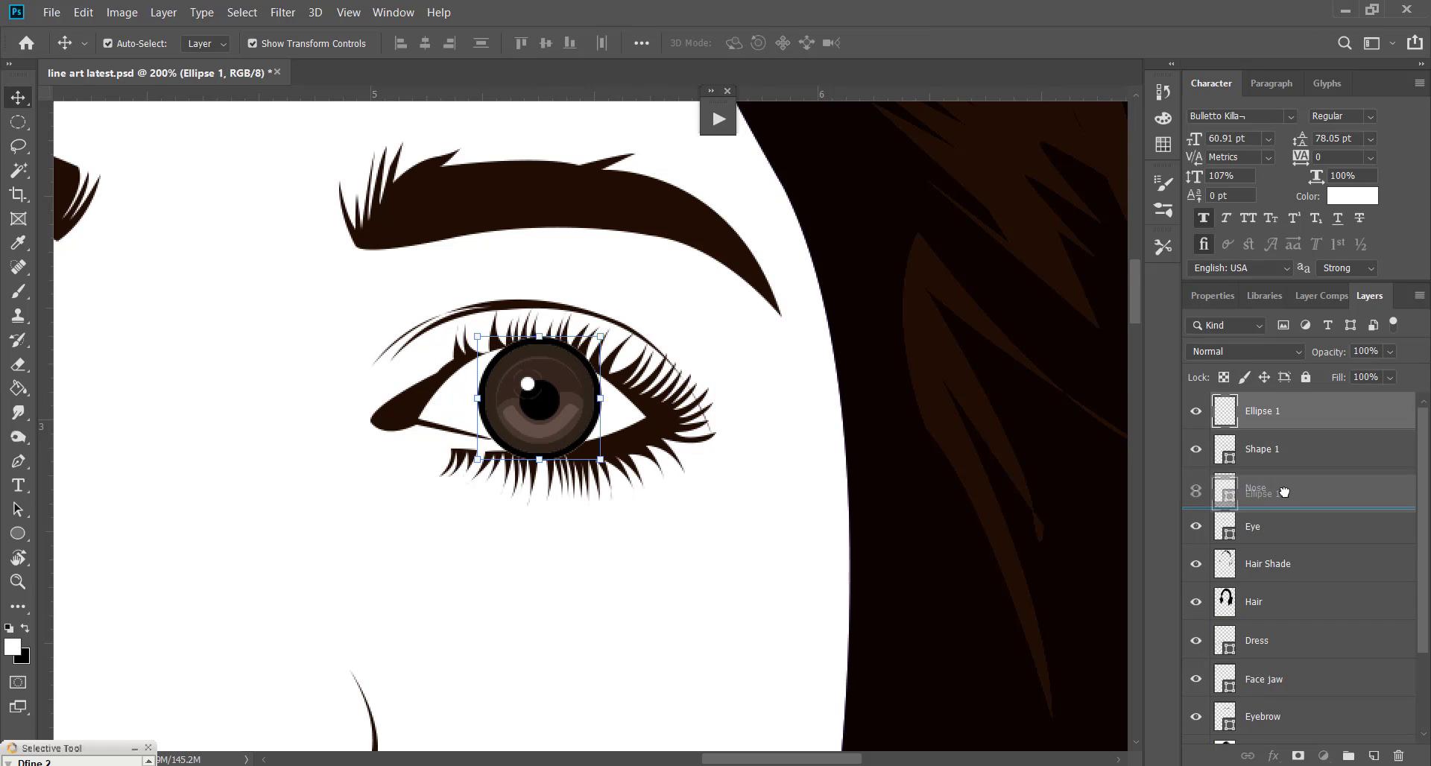
alt+click(1231, 506)
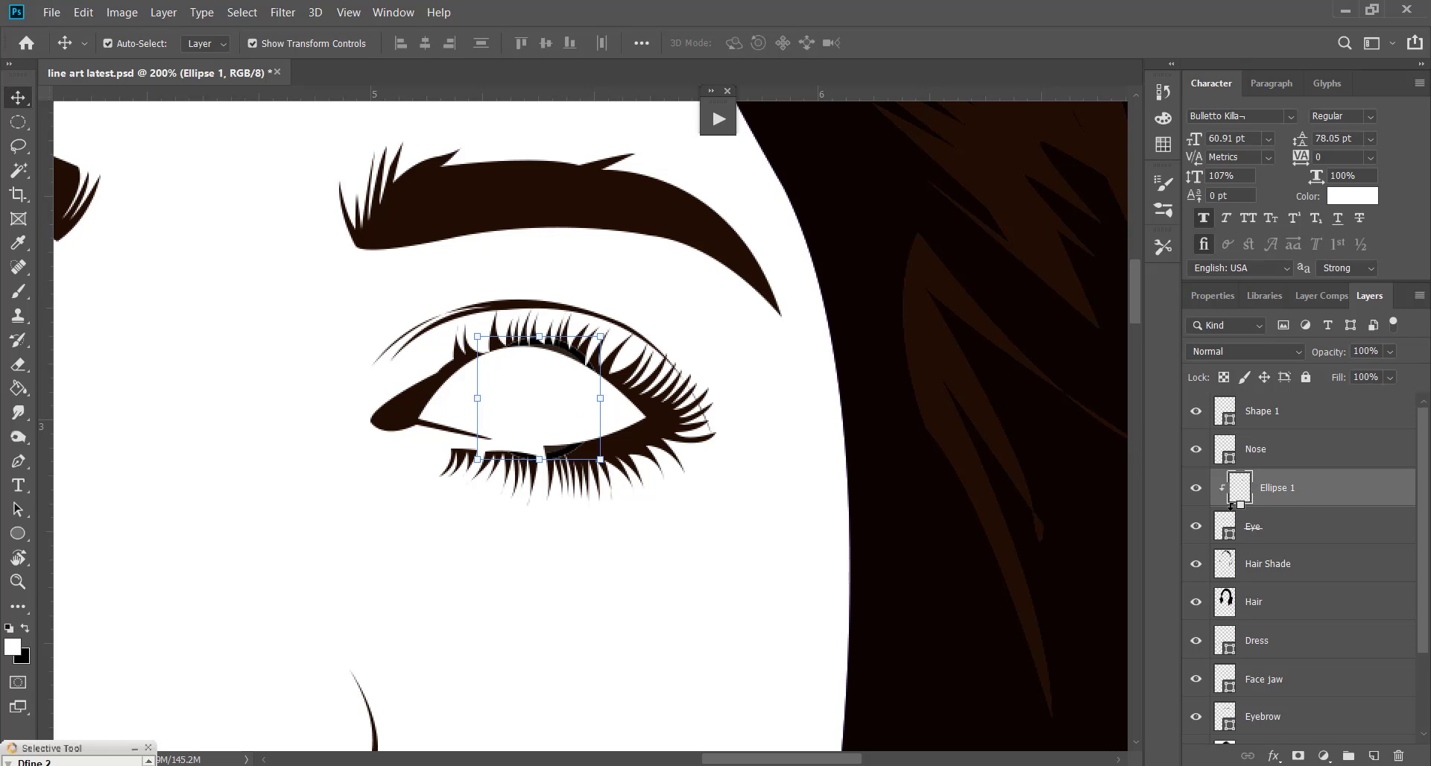
alt+click(1272, 511)
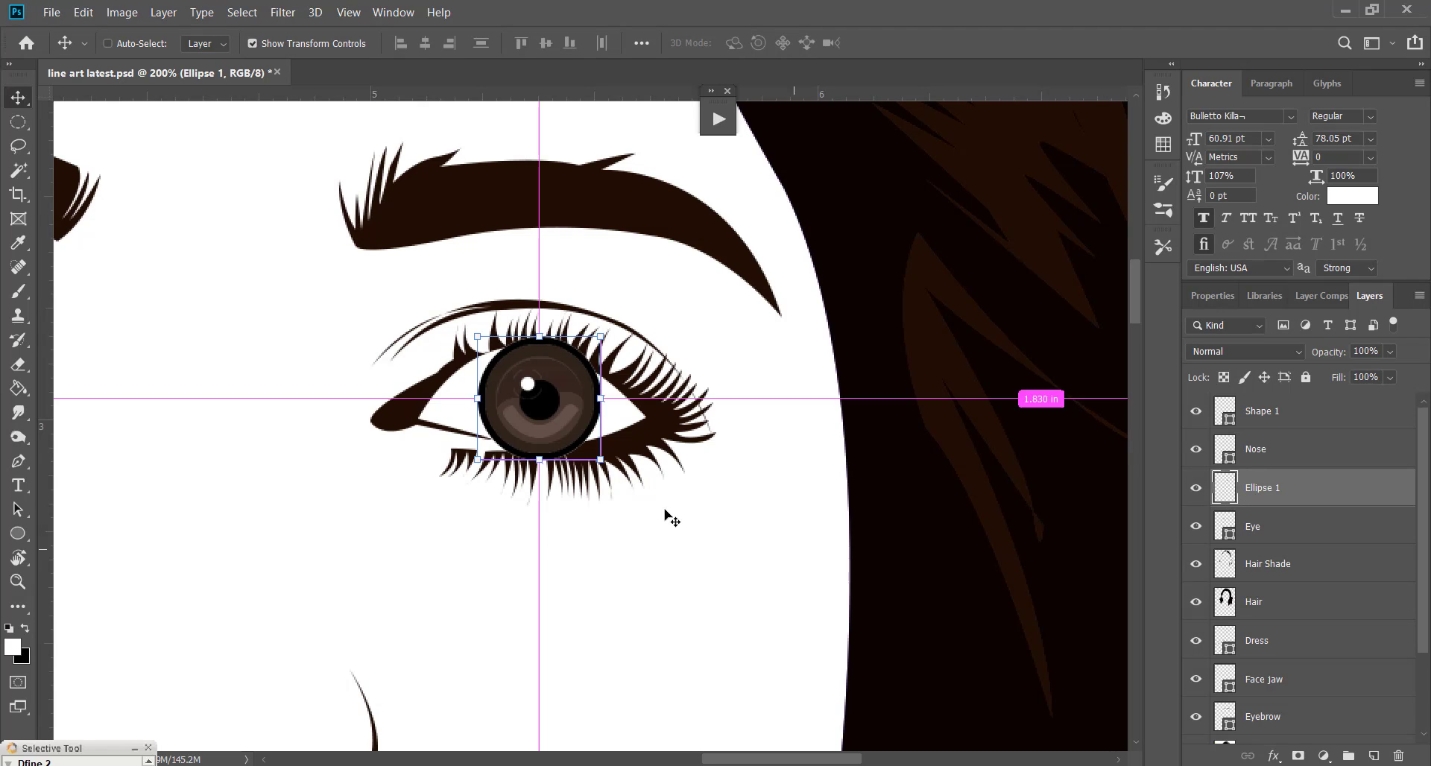
click(576, 408)
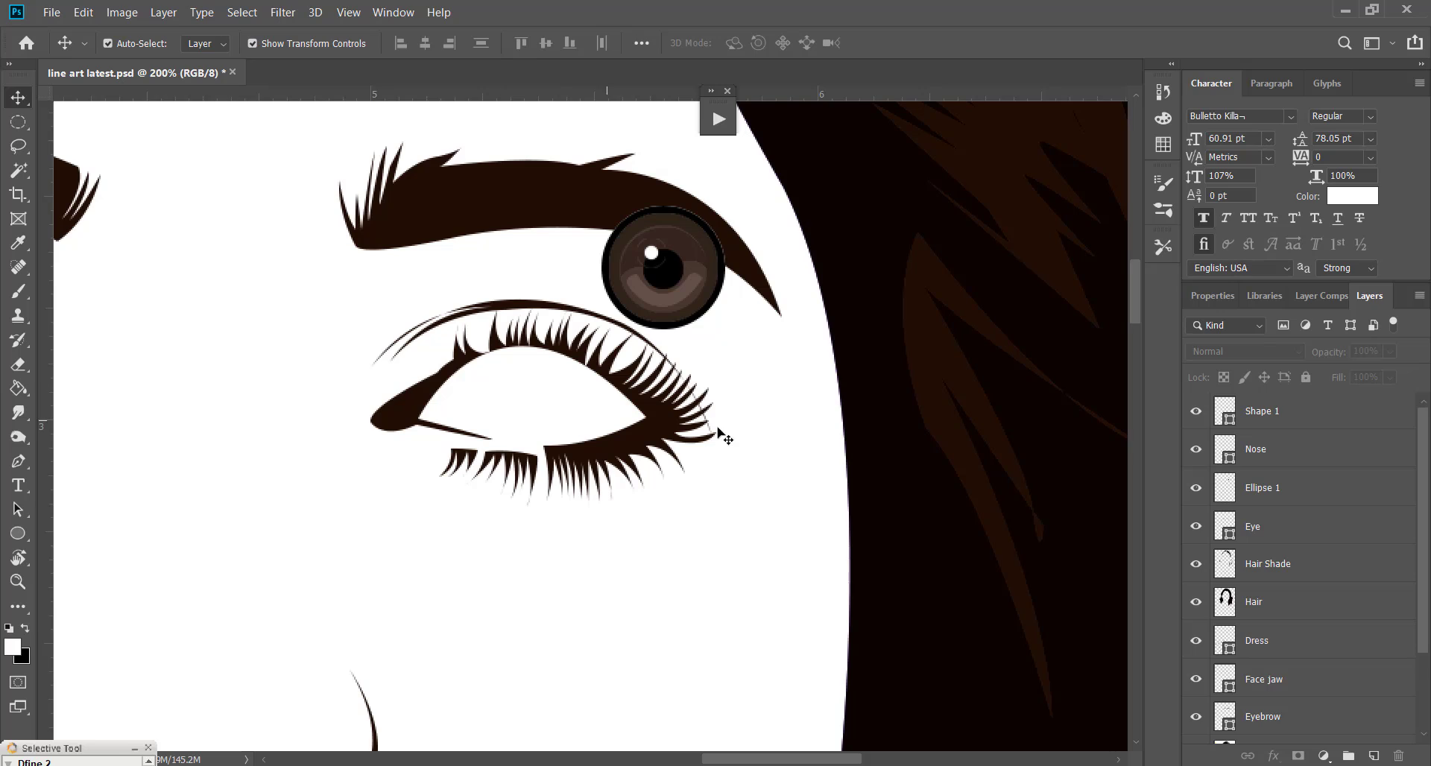
click(1282, 428)
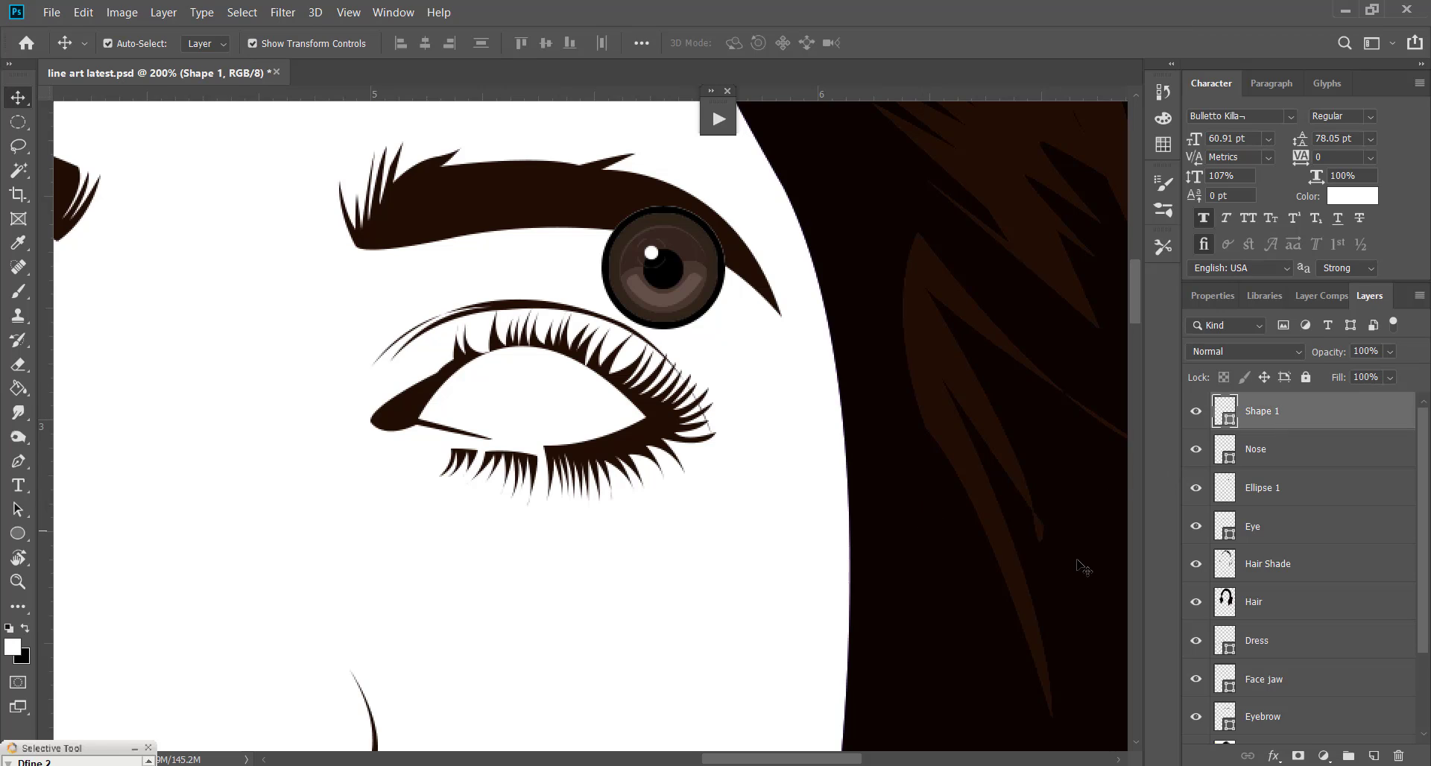
click(693, 282)
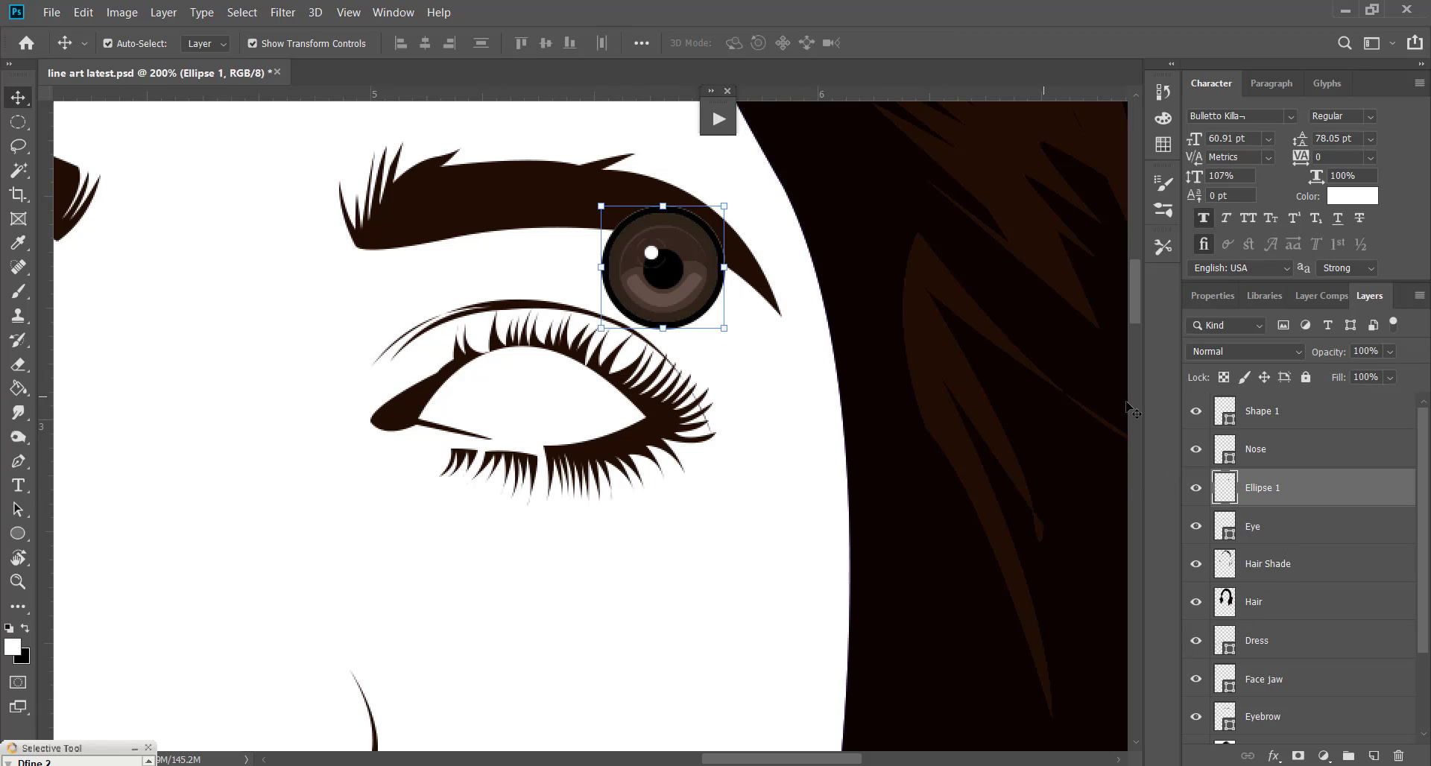
click(1234, 410)
key(p)
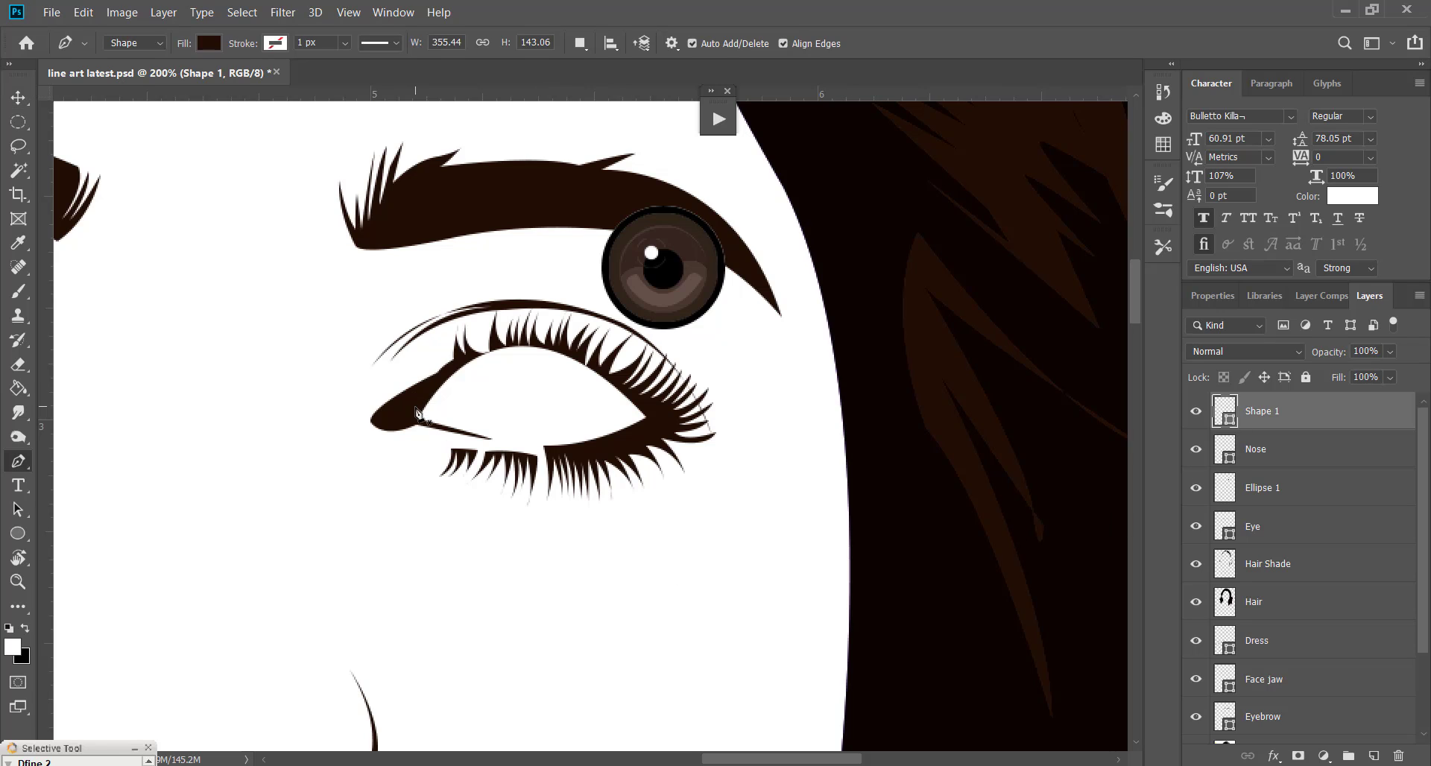
click(415, 412)
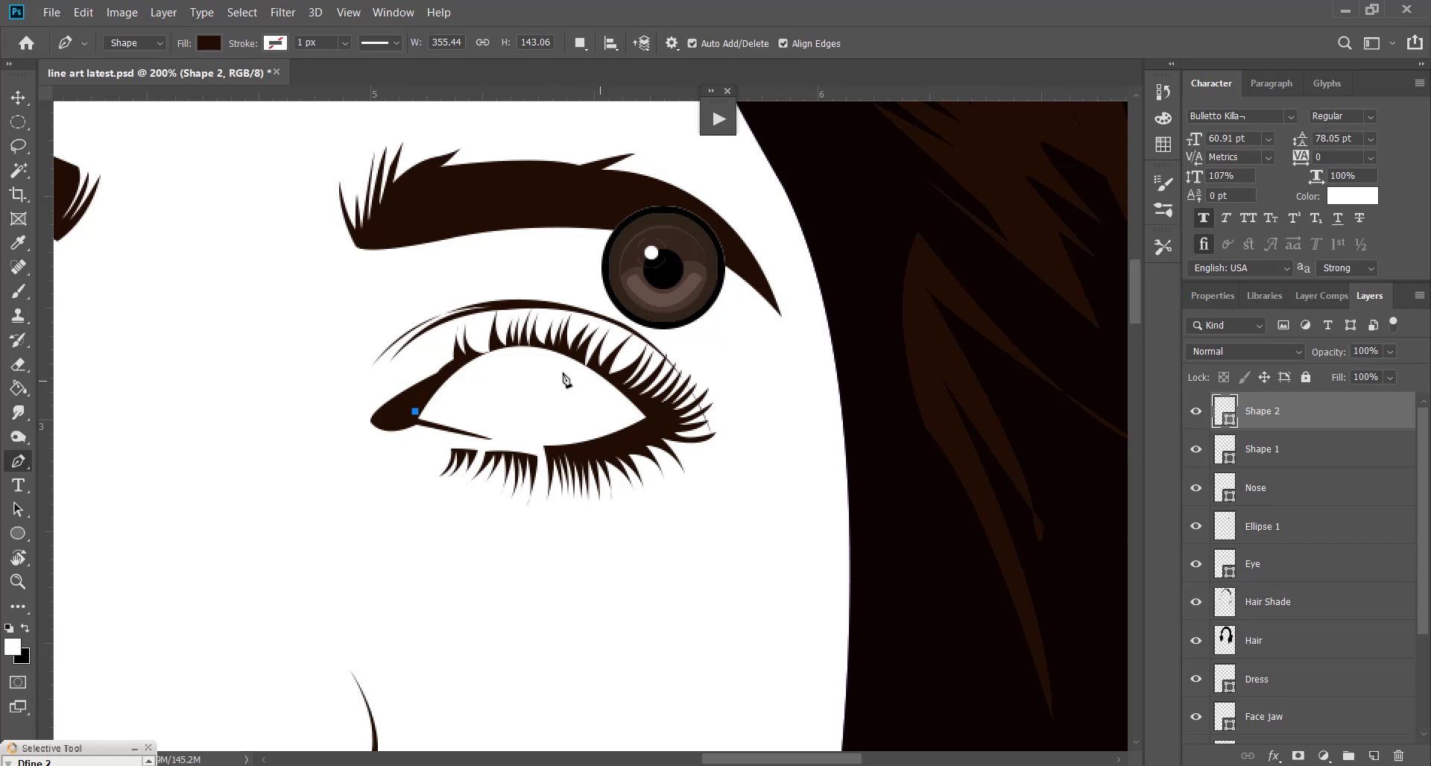
drag(559, 349, 653, 370)
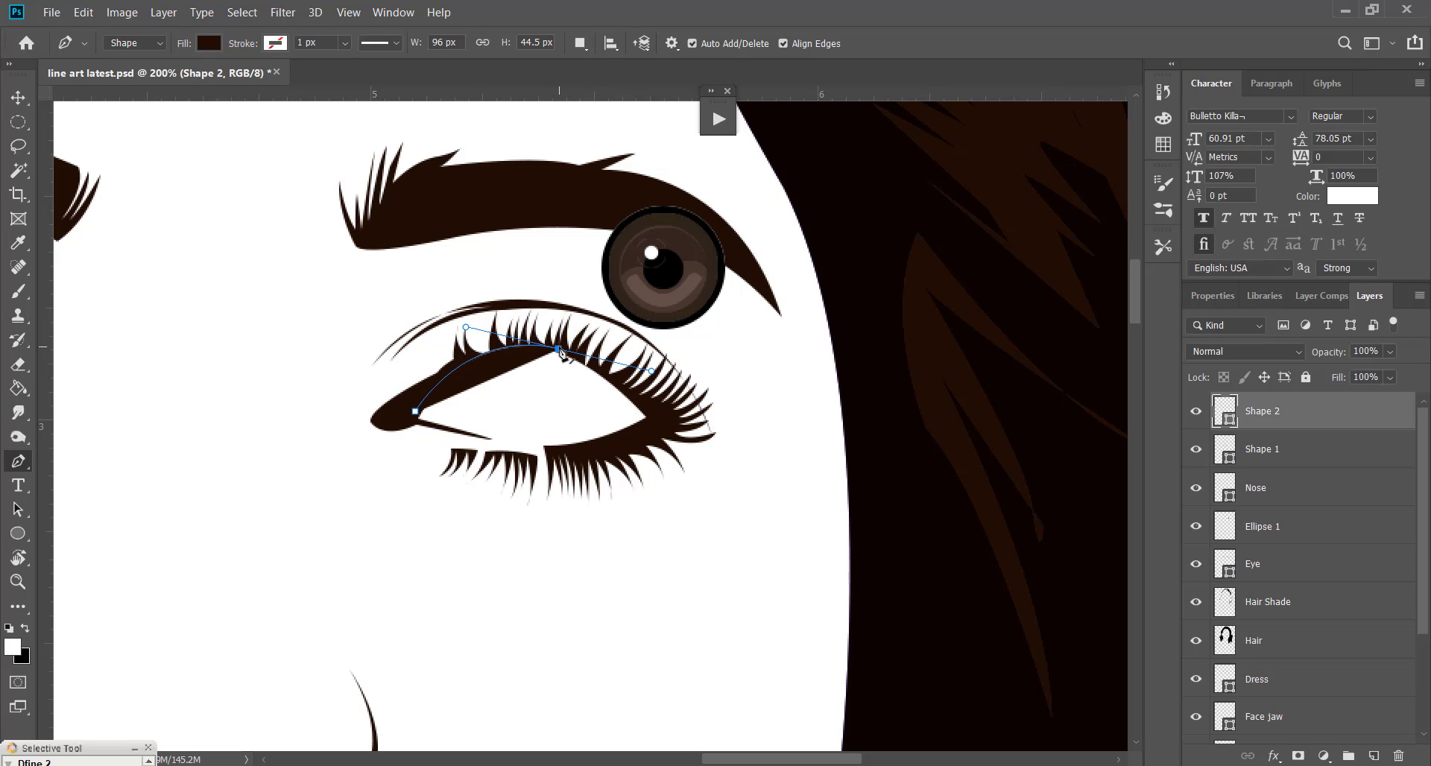
alt+click(559, 349)
click(648, 417)
drag(648, 419, 677, 464)
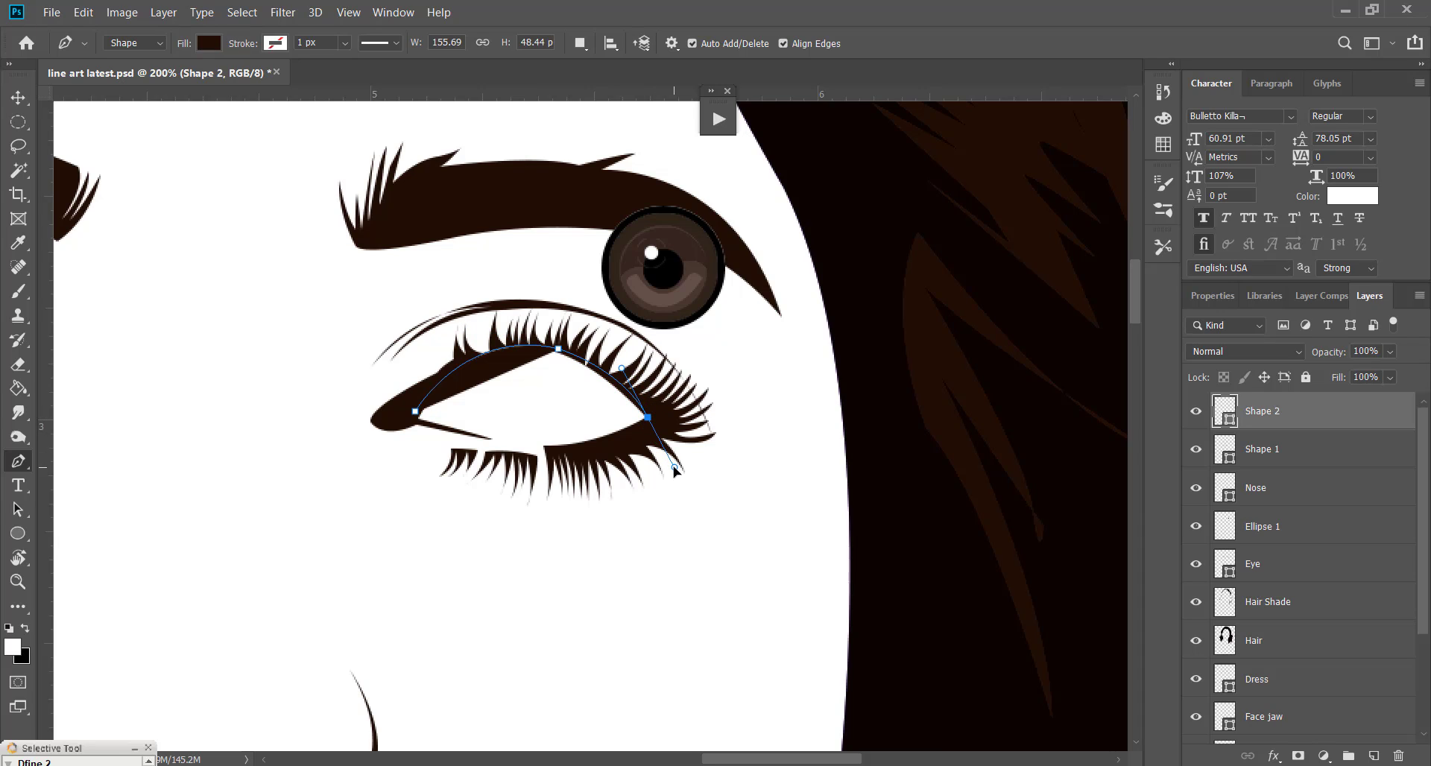
alt+click(647, 417)
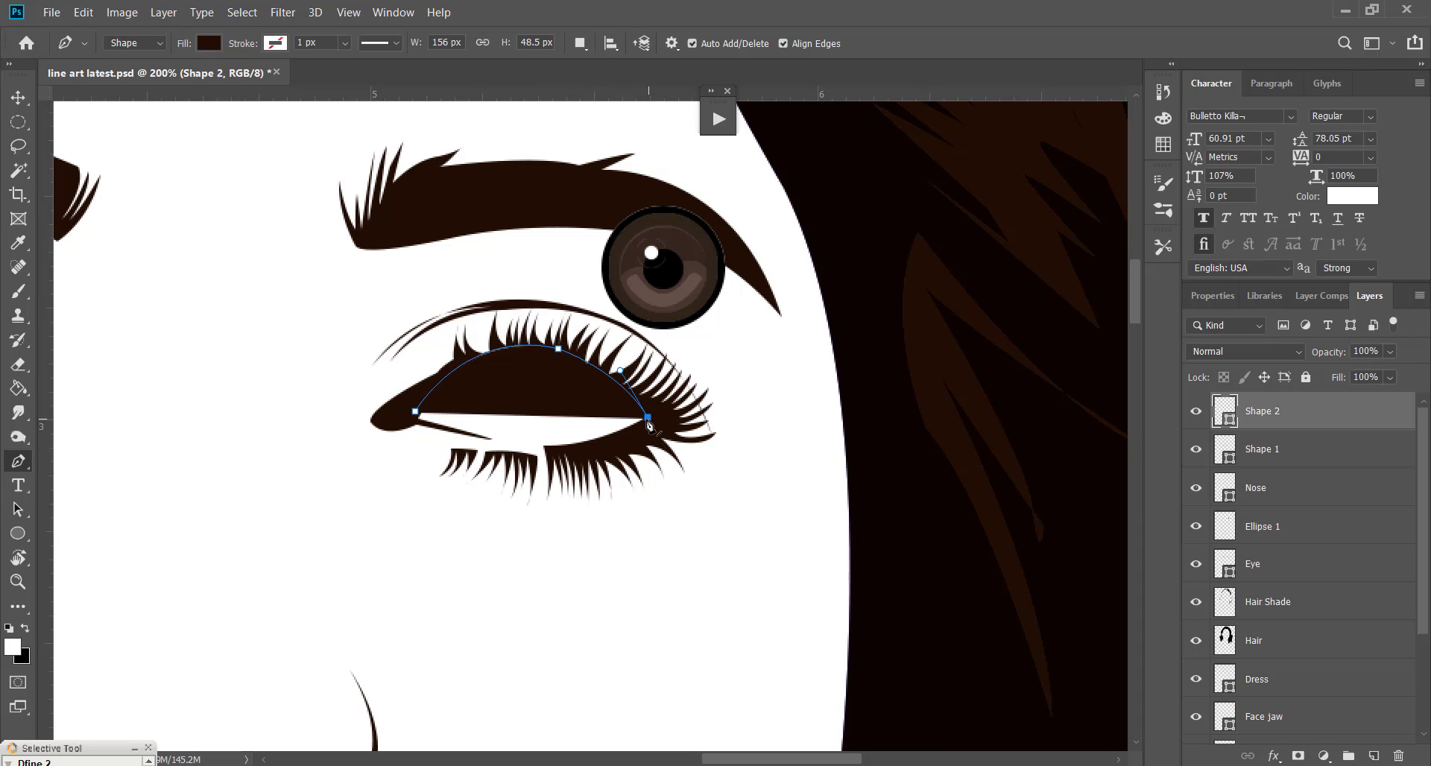
drag(489, 438, 386, 395)
key(ctrl+z)
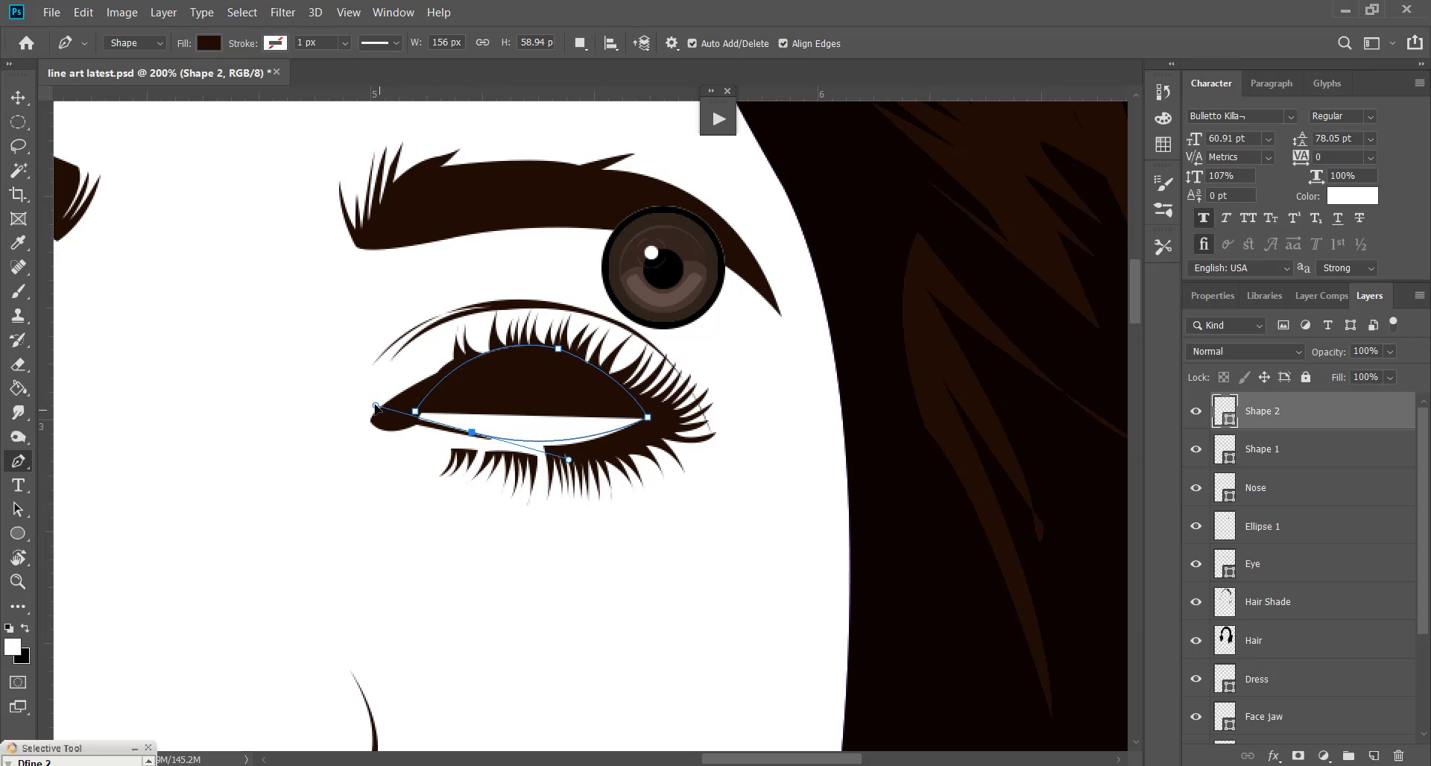
key(ctrl+z)
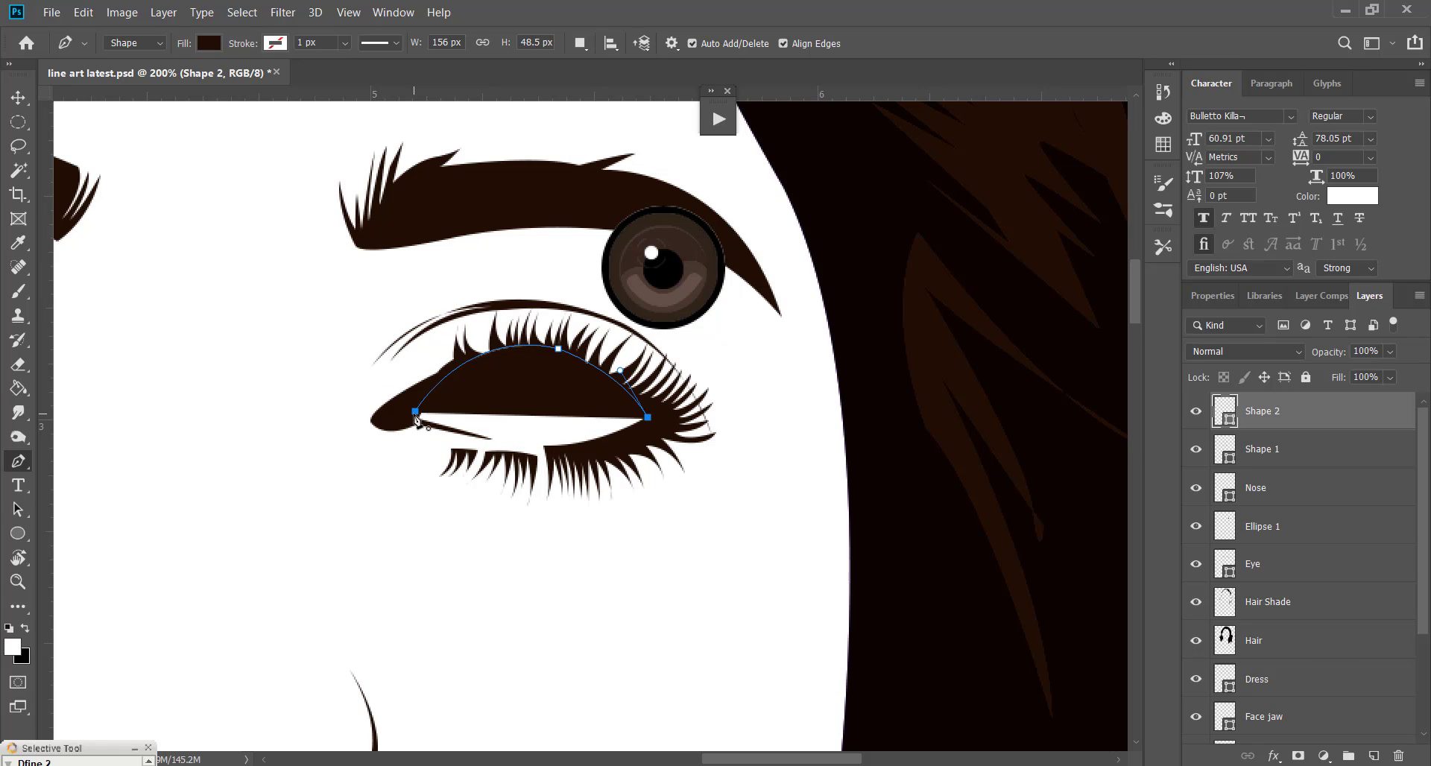
key(ctrl+z)
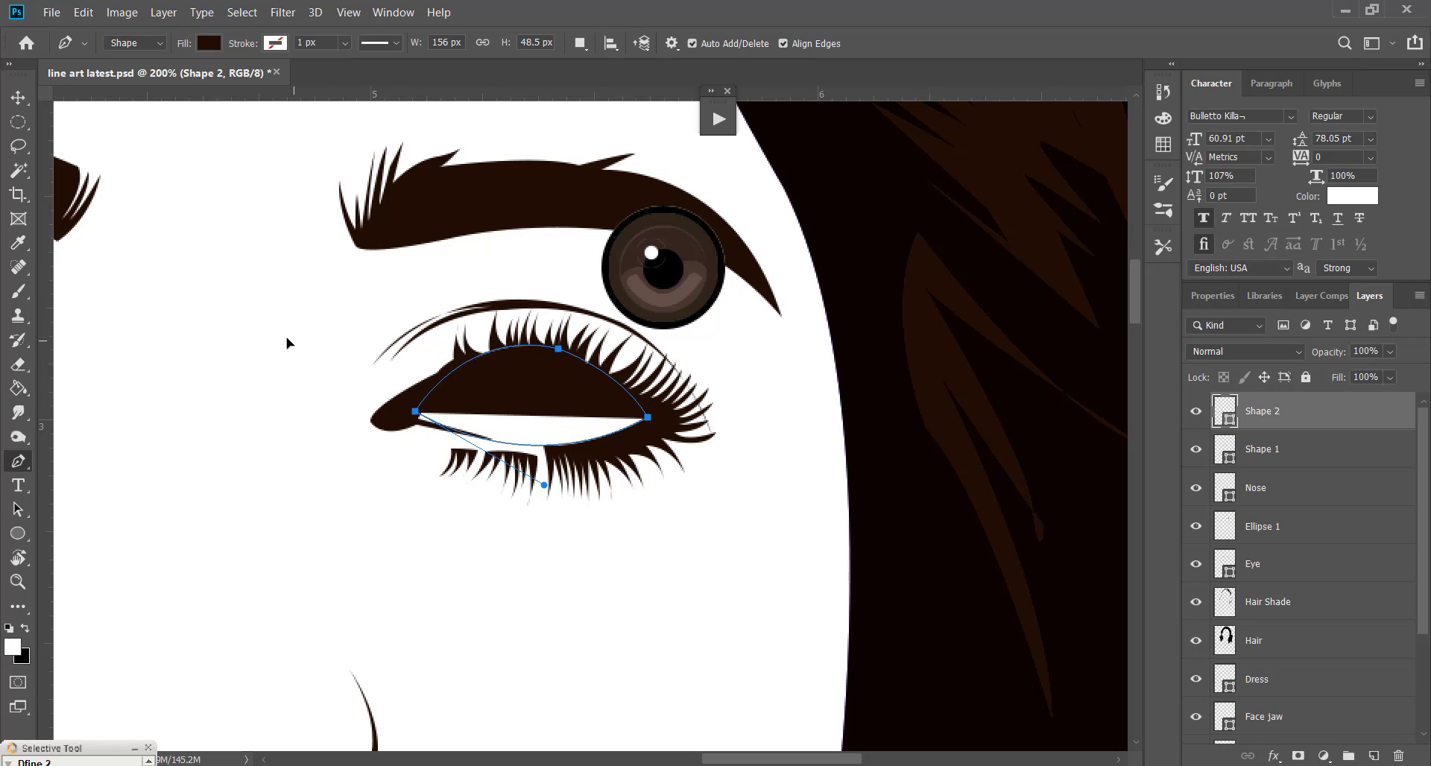
key(ctrl+z)
key(ctrl+z)
key(ctrl+z)
key(ctrl+z)
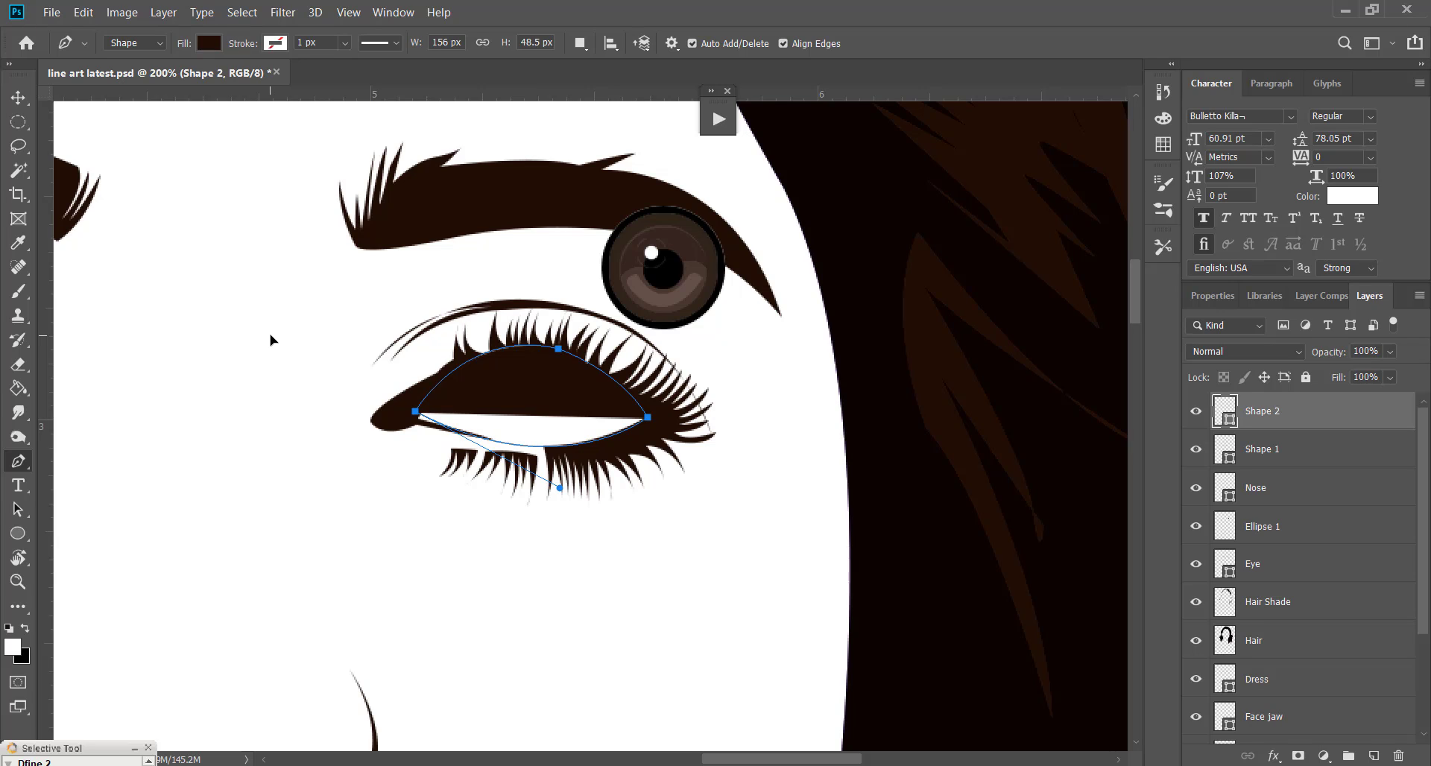
key(ctrl+z)
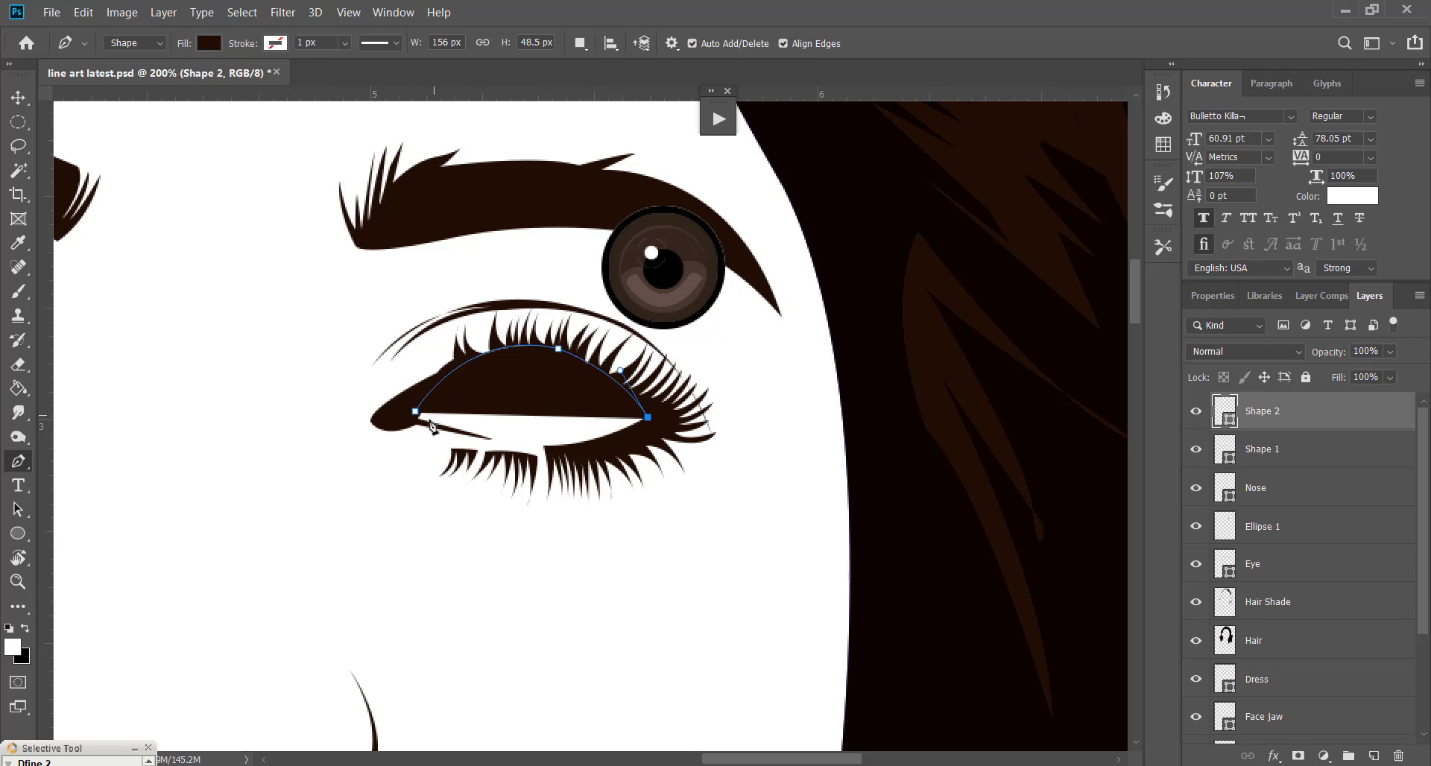
key(ctrl+z)
mouse_move(415, 412)
mouse_down()
mouse_move(387, 363)
mouse_move(322, 347)
mouse_move(363, 350)
mouse_up()
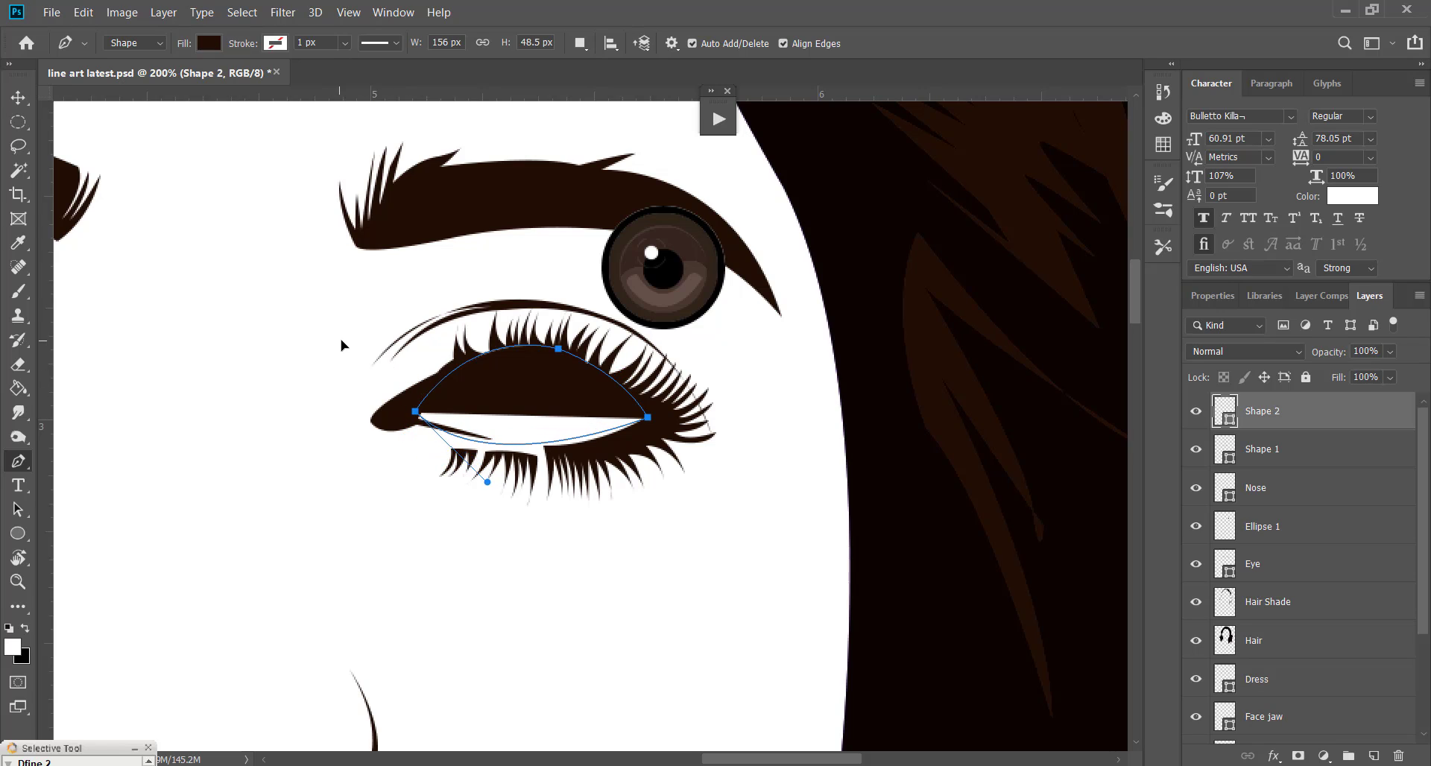
key(ctrl+z)
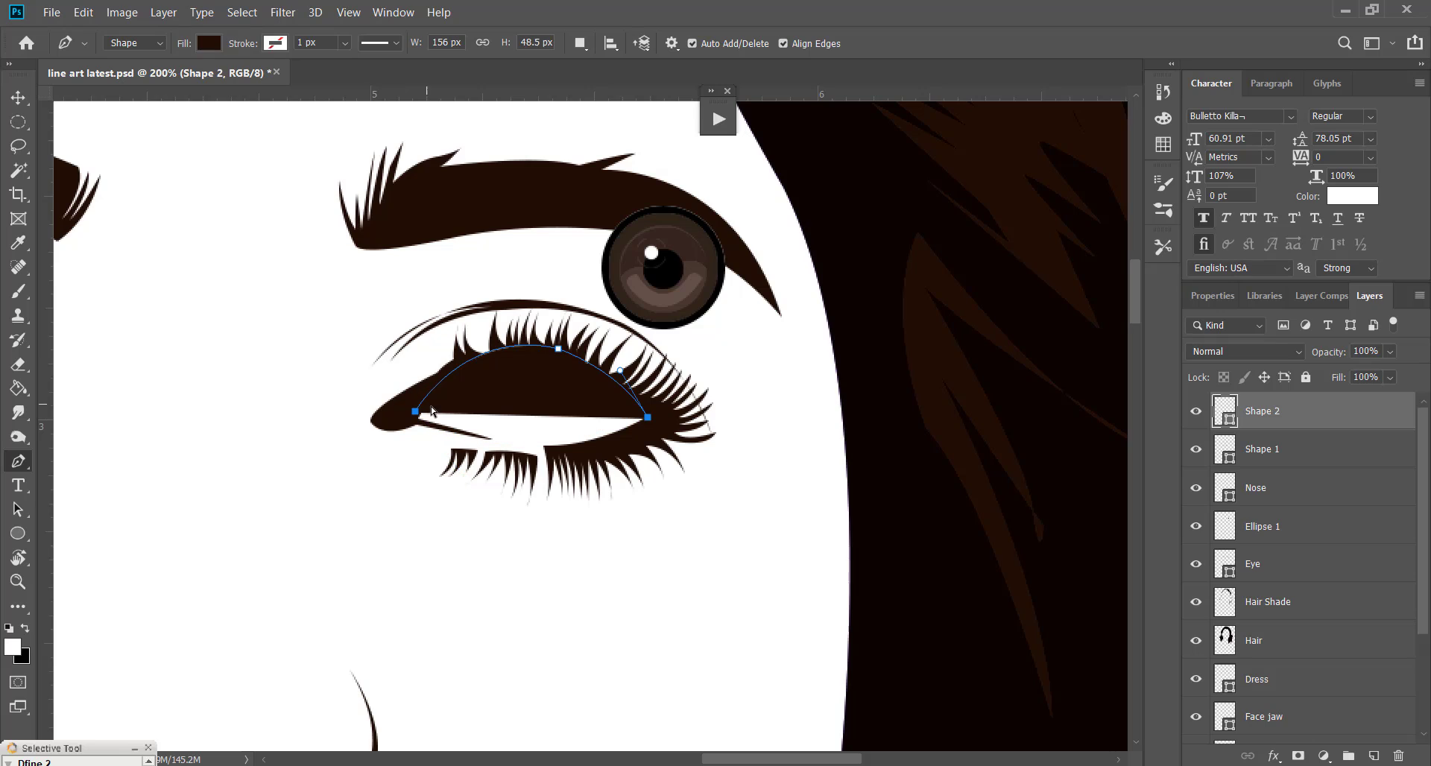
key(ctrl+z)
key(ctrl+z)
key(ctrl+z)
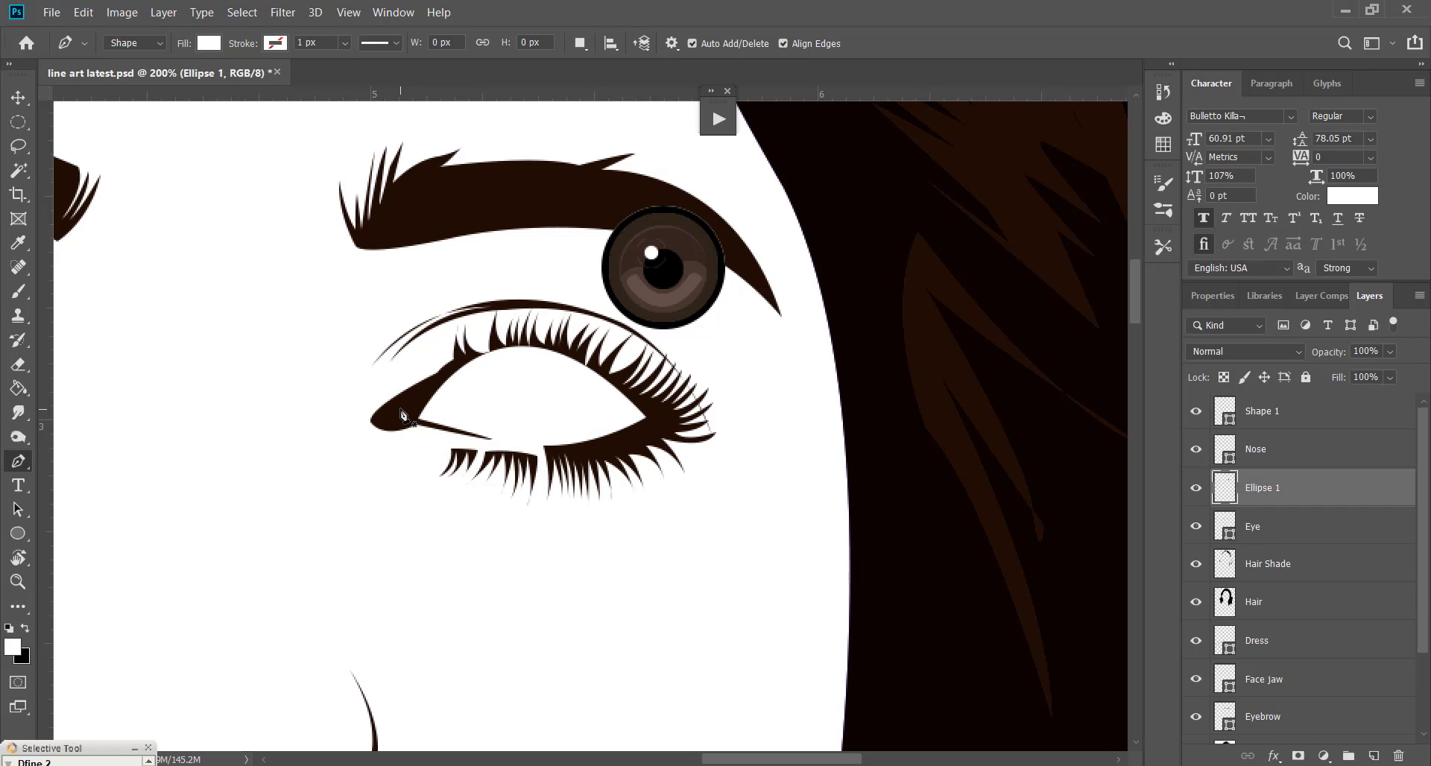
Trace a white eye-white path from the inner corner along the upper lid to the lower lid
click(400, 408)
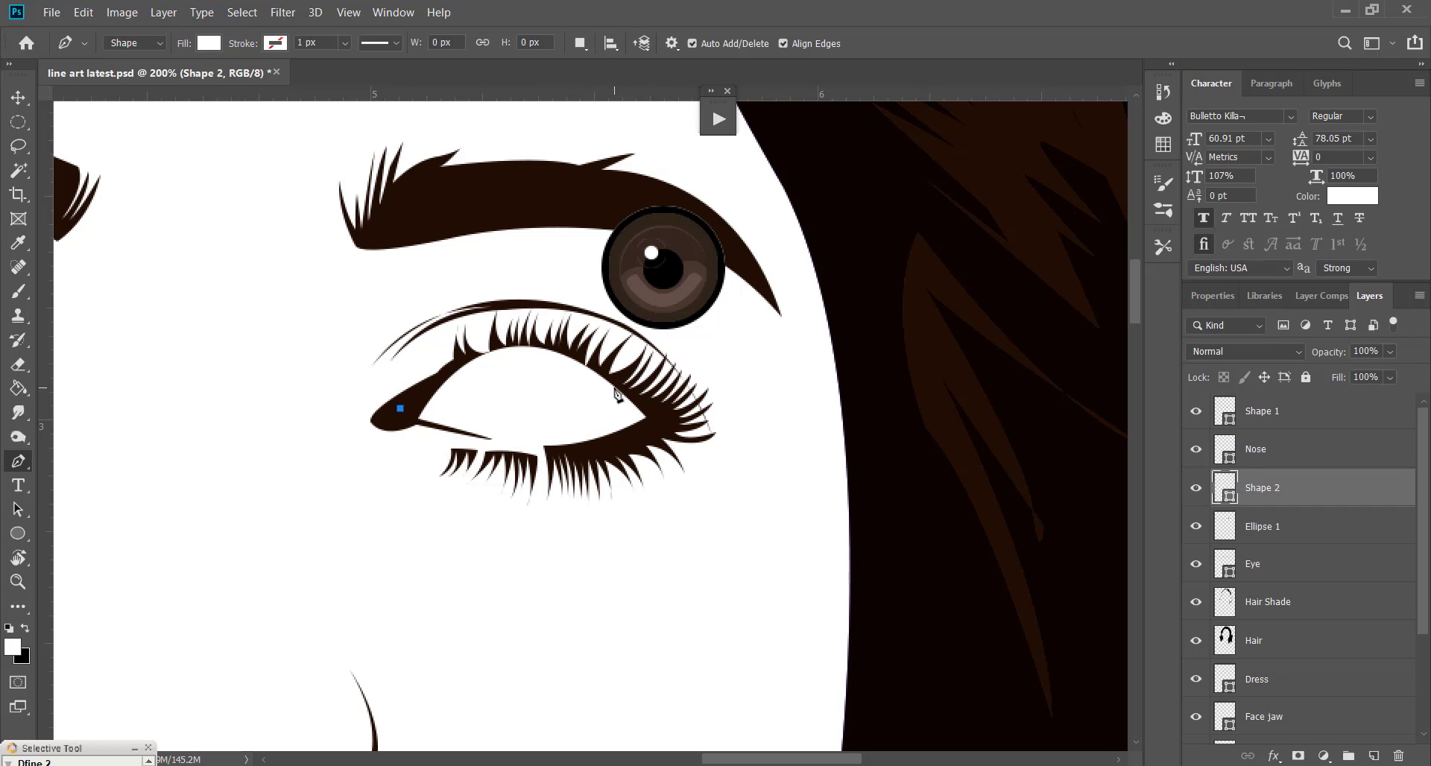
drag(618, 388, 727, 502)
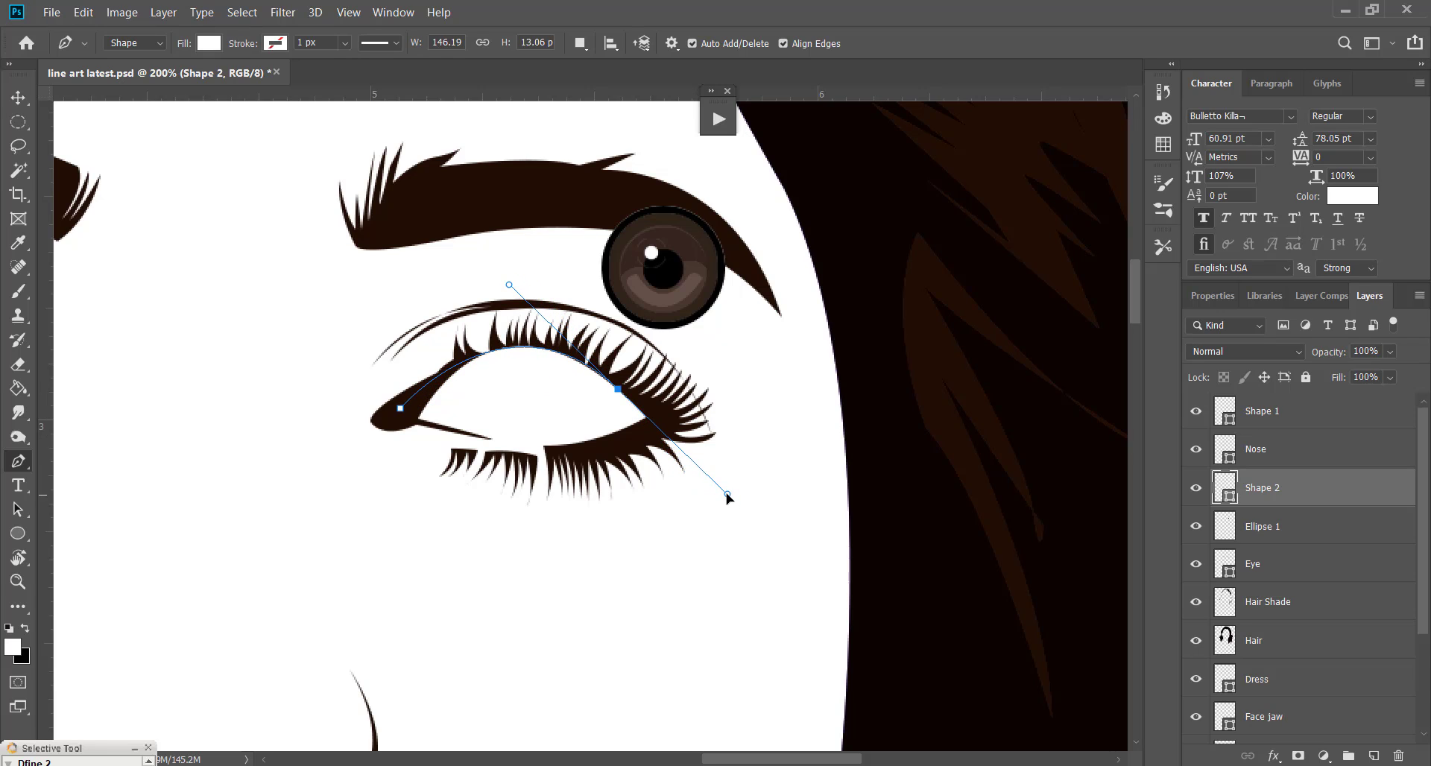
drag(726, 500, 739, 479)
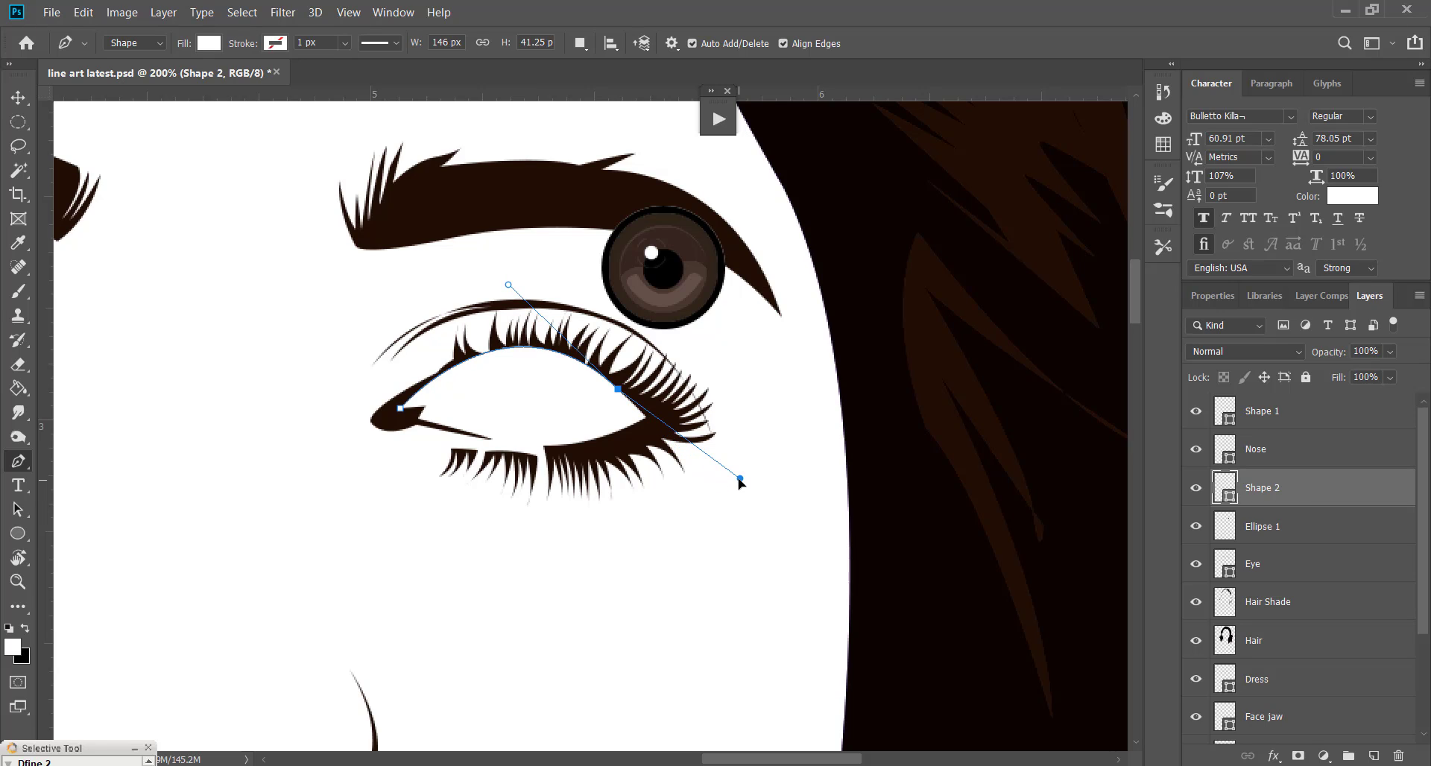
alt+click(618, 388)
click(655, 421)
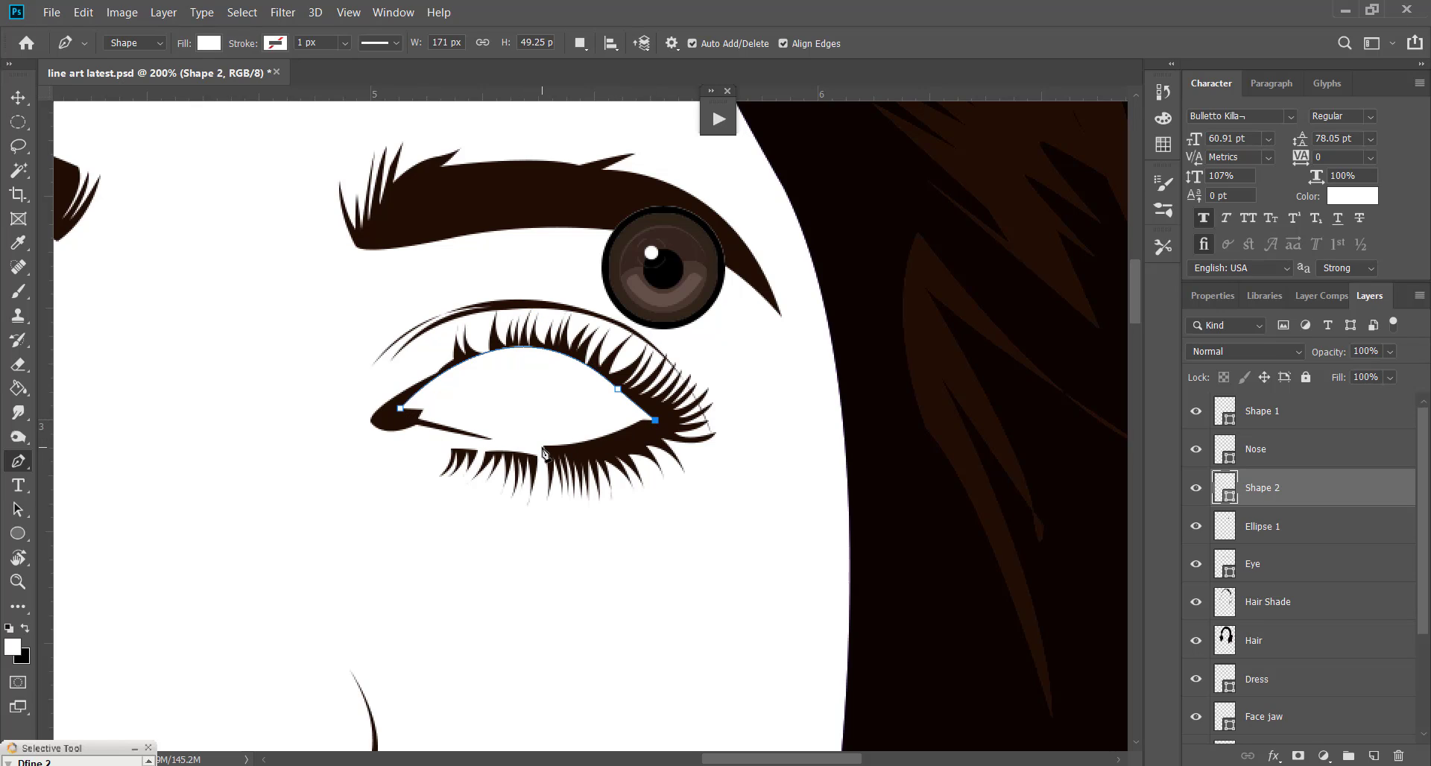
drag(543, 446, 494, 436)
mouse_move(400, 408)
mouse_down()
mouse_move(391, 390)
mouse_move(310, 370)
mouse_up()
Close the Shape 2 path with a curved lower segment, checking it at 0% then restoring 100% opacity
key(ctrl+z)
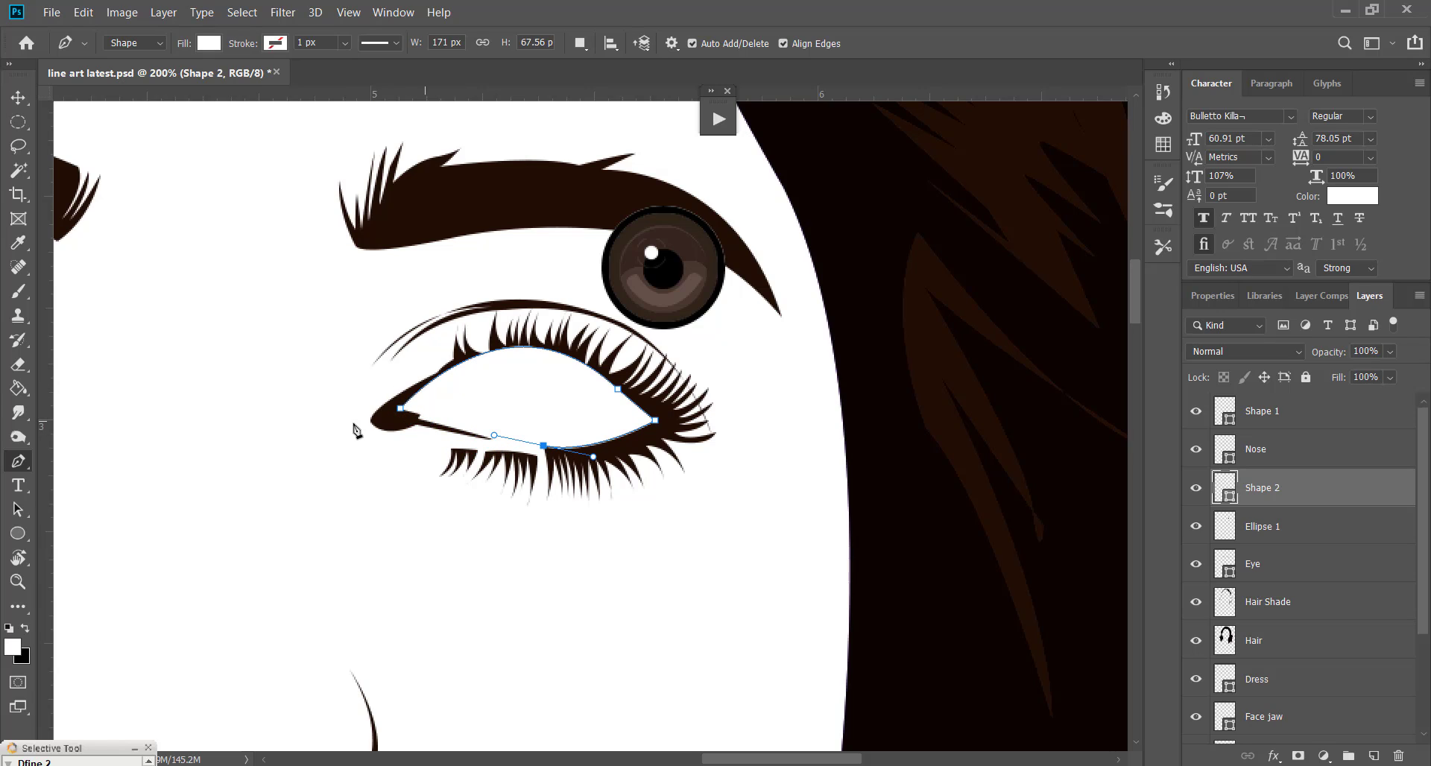
drag(1328, 358, 1252, 357)
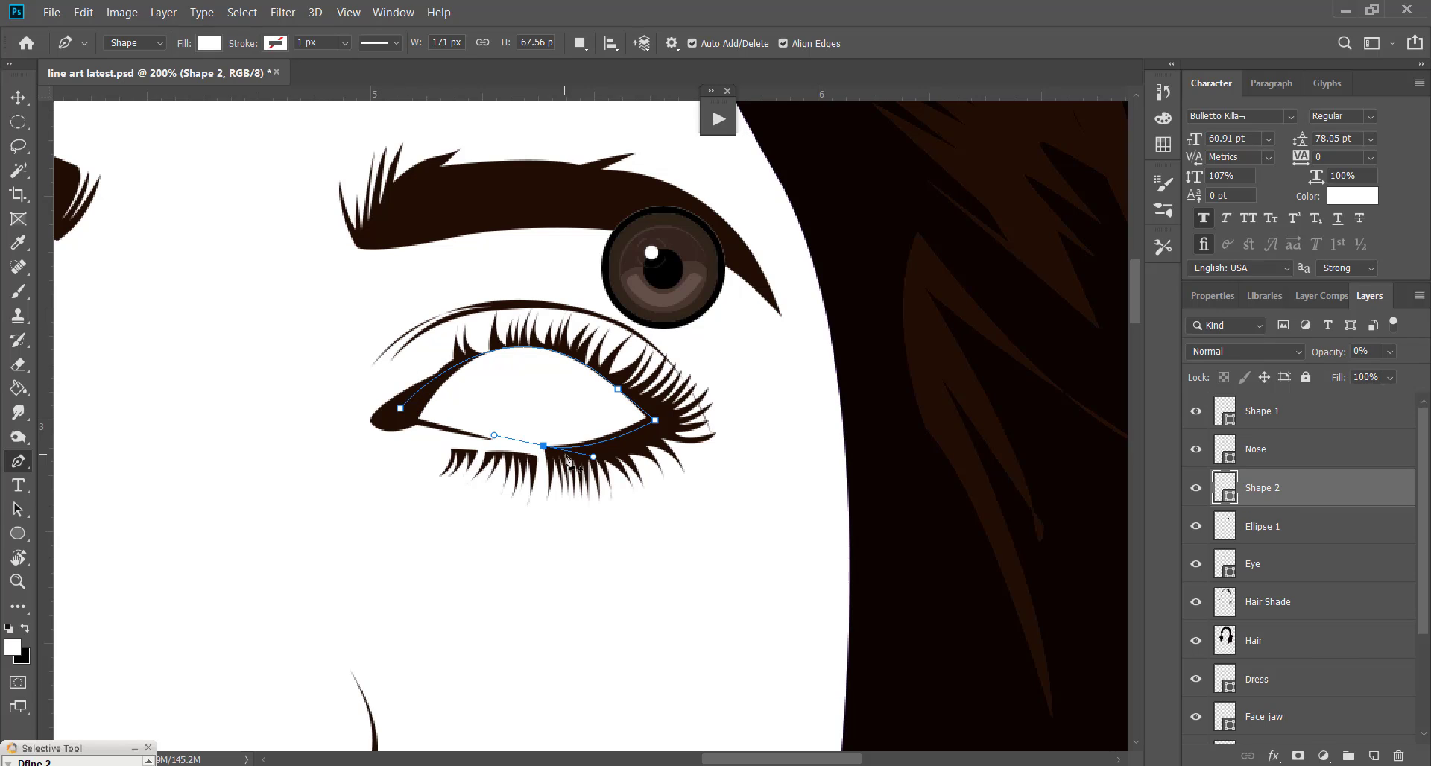
mouse_move(400, 409)
mouse_down()
mouse_move(406, 354)
mouse_move(292, 361)
mouse_move(340, 377)
mouse_up()
drag(1331, 356, 1405, 356)
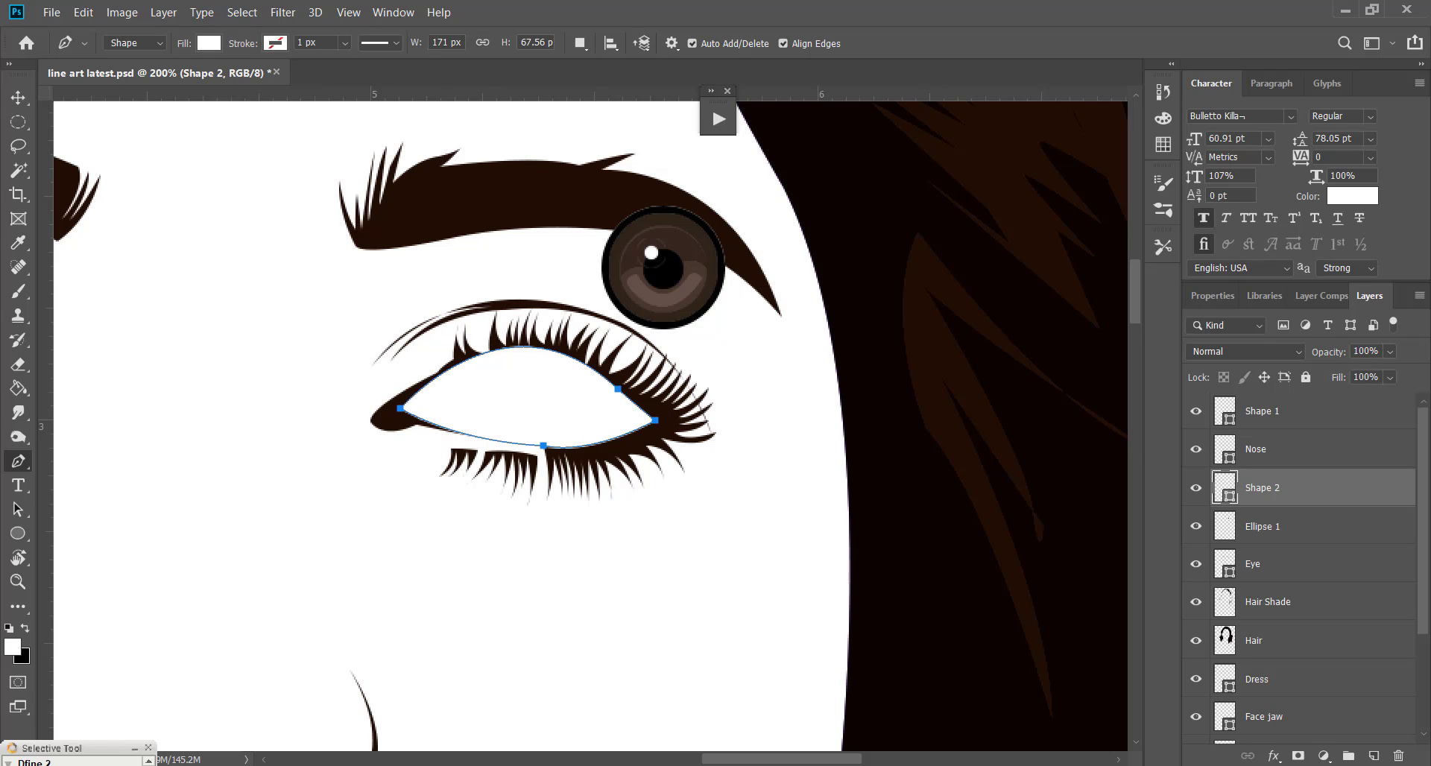
click(18, 97)
Rasterize the Shape 2 eye-white and place its layer beneath the Ellipse 1 iris
right_click(1358, 488)
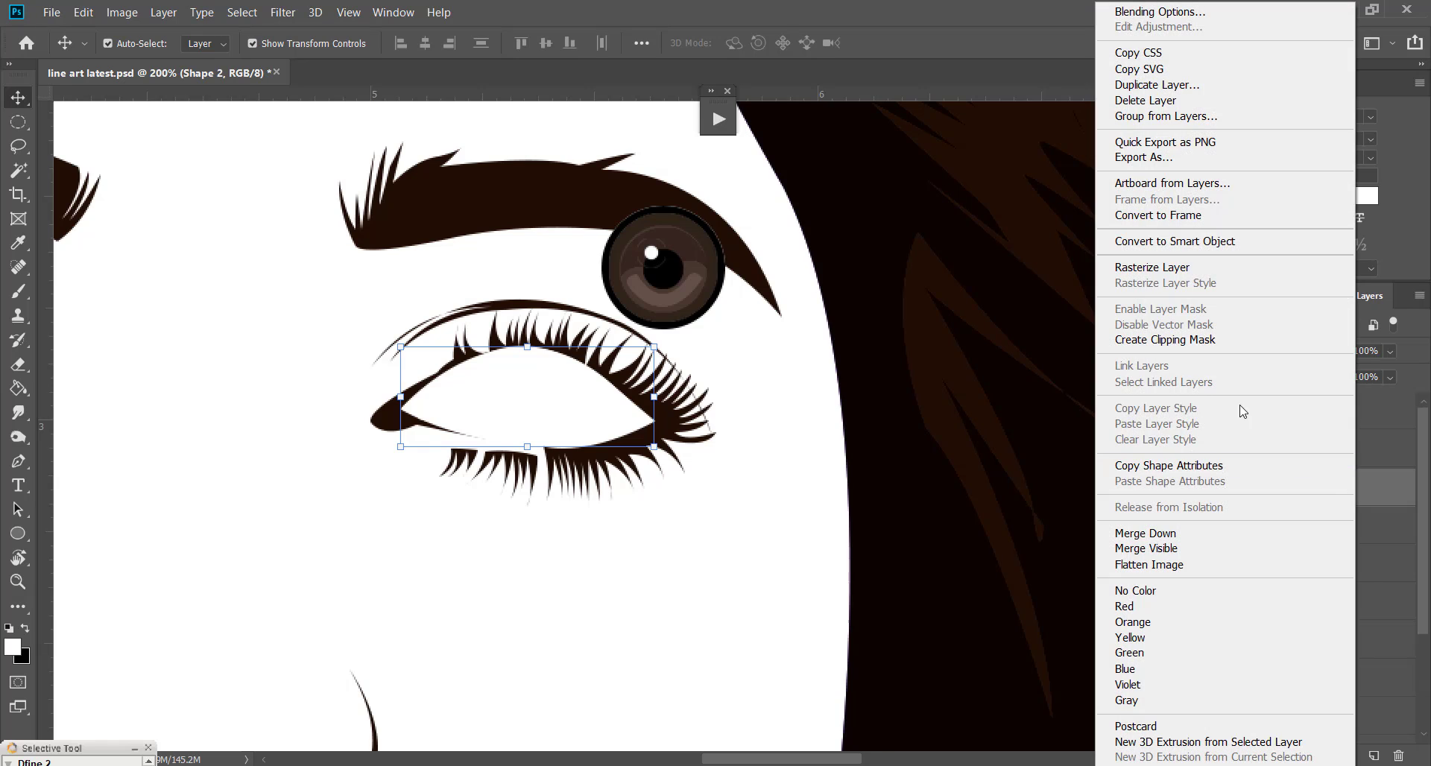
click(1201, 269)
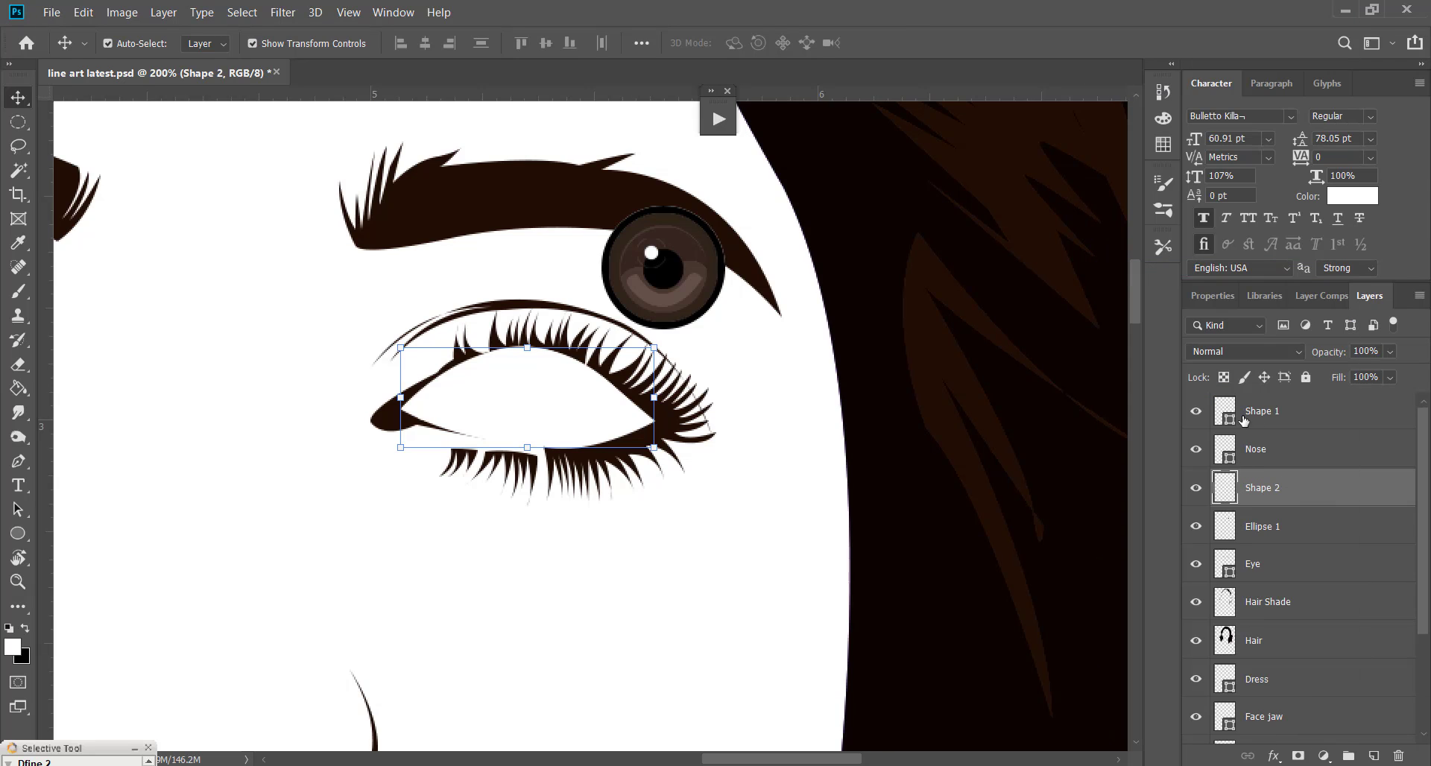
click(675, 282)
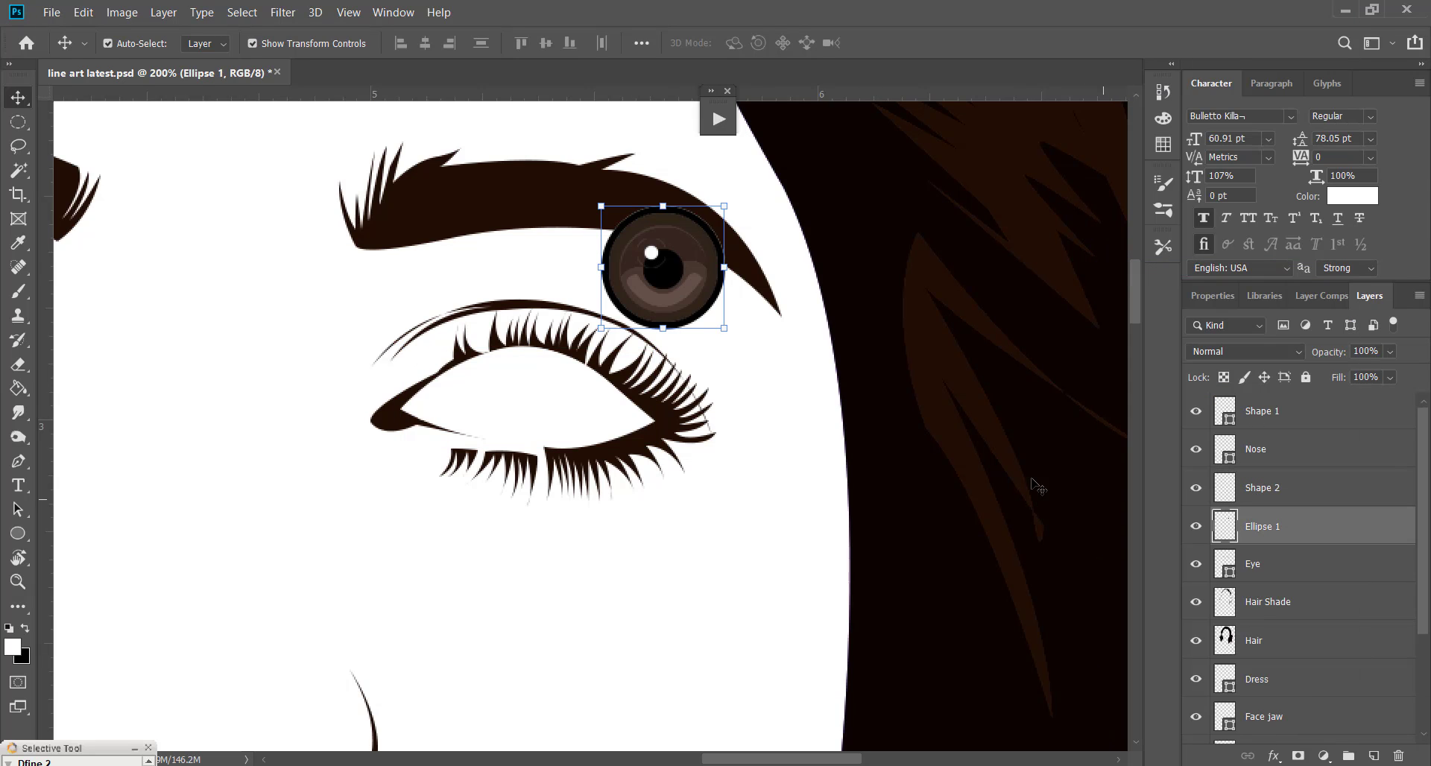
click(600, 412)
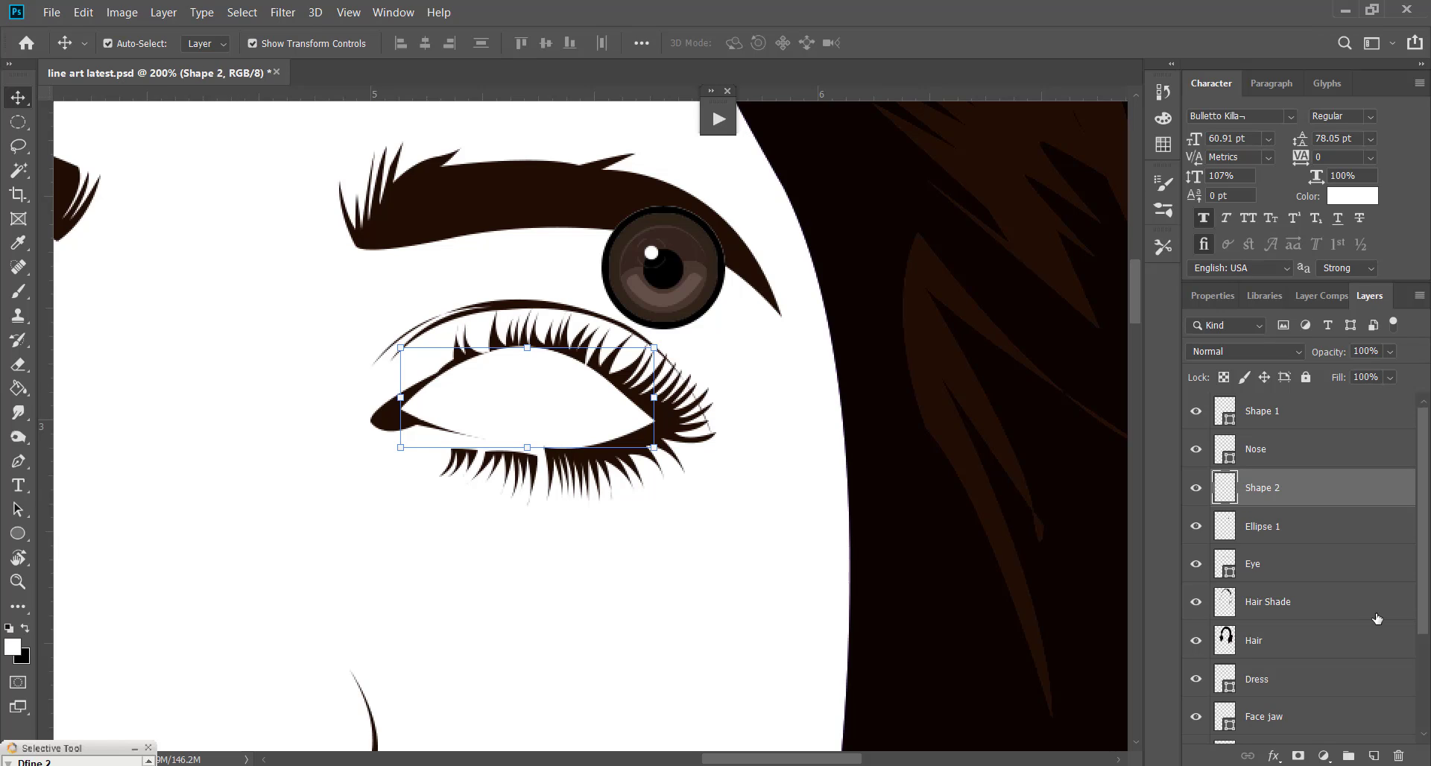
drag(1320, 492, 1326, 536)
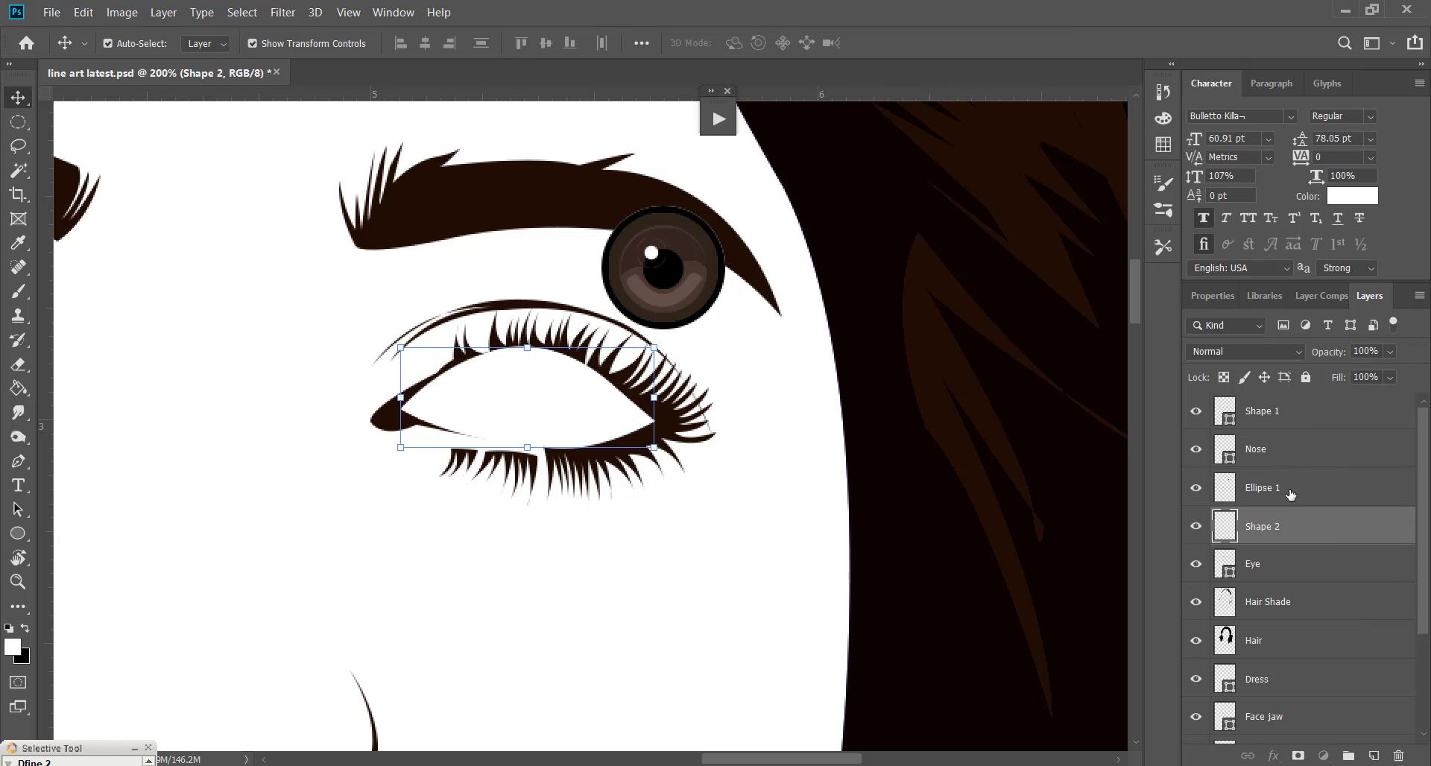
Move the brown iris into the eye opening and clip it to the eye-white shape
click(1290, 494)
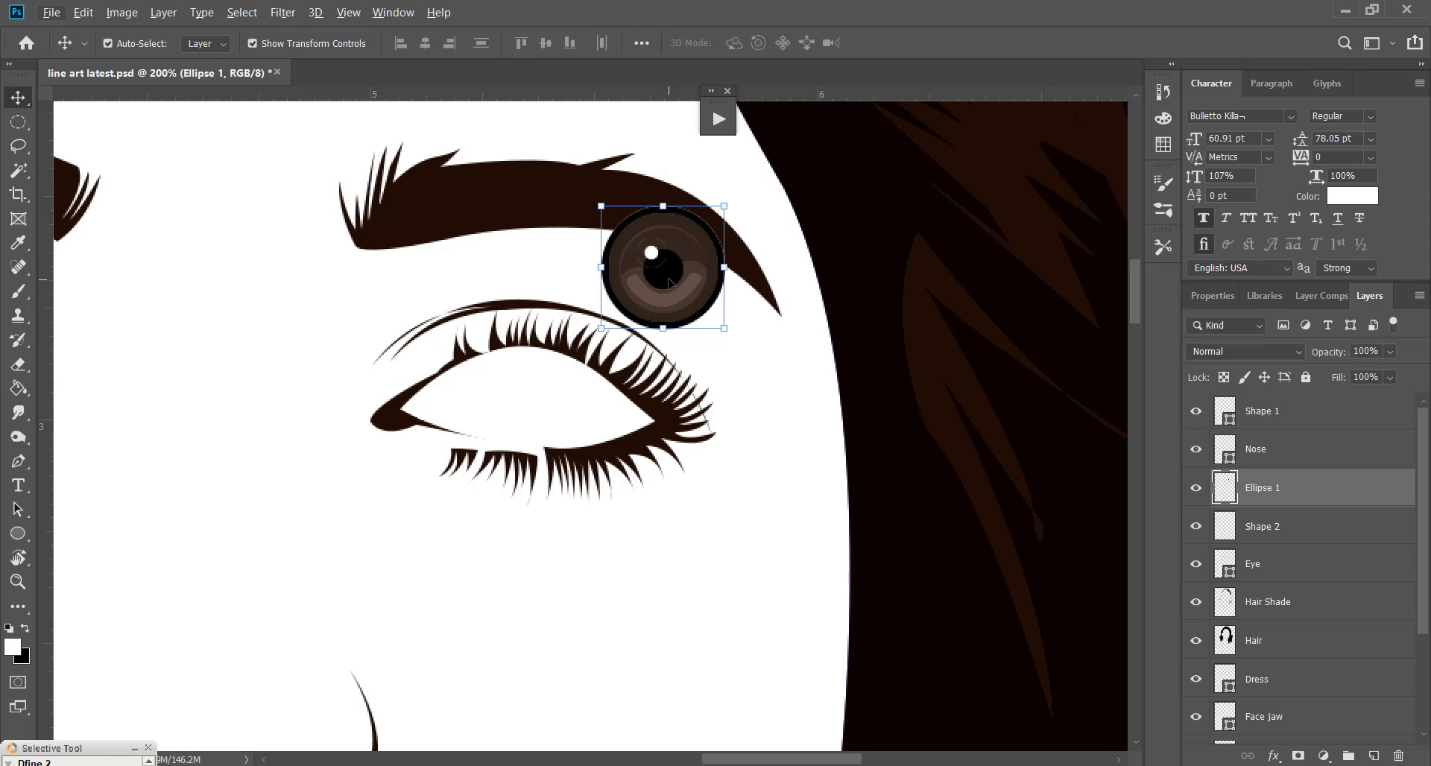
drag(668, 281, 594, 411)
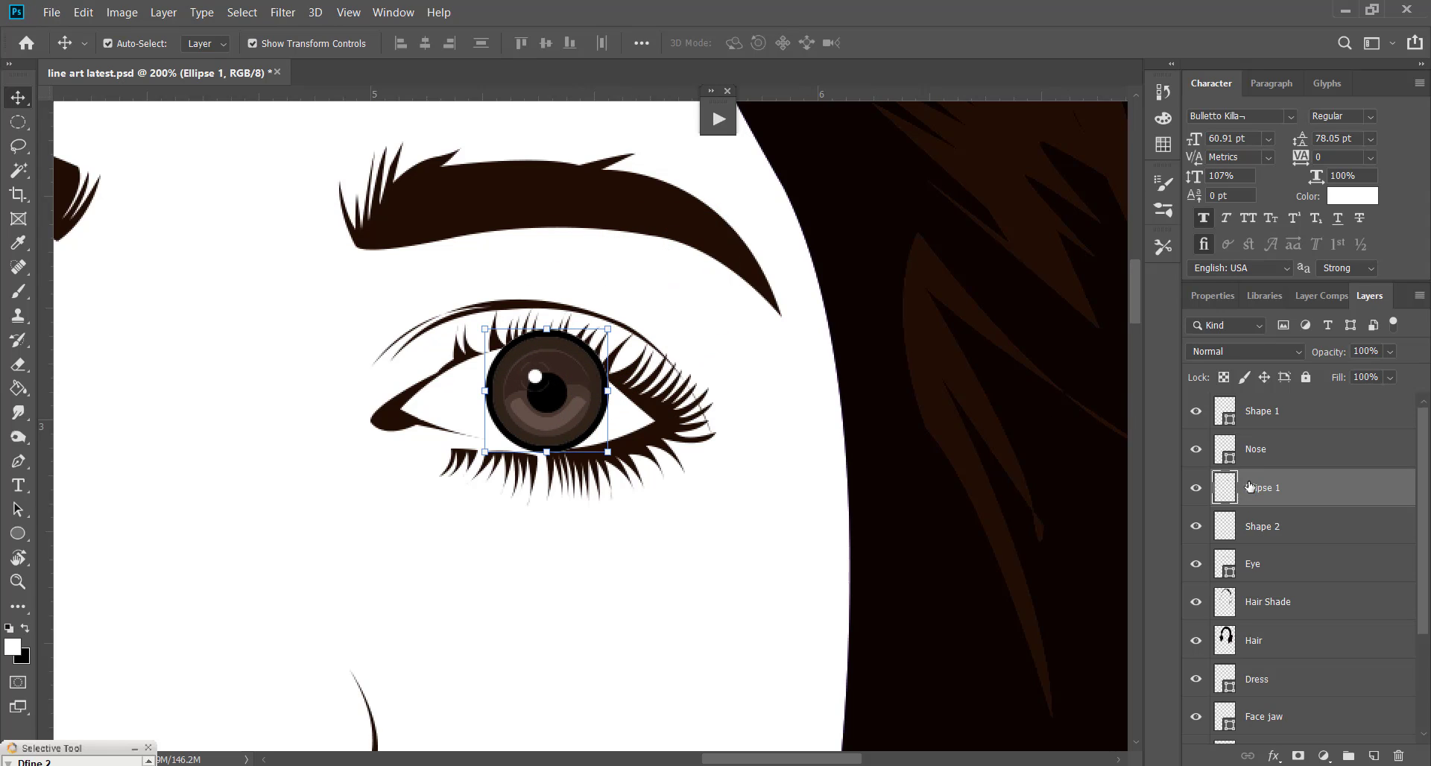
alt+click(1228, 504)
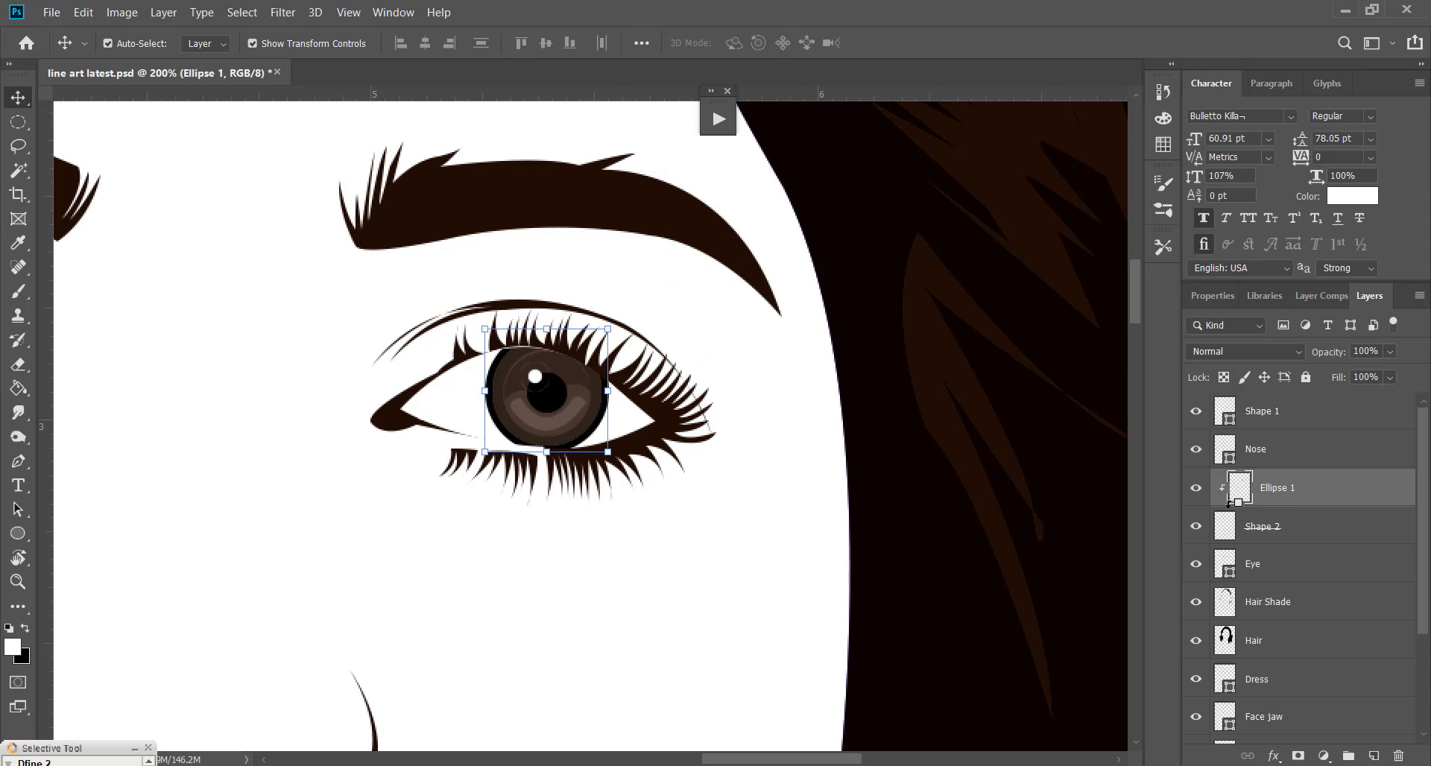
mouse_move(575, 391)
mouse_down()
mouse_move(566, 408)
mouse_move(565, 394)
mouse_up()
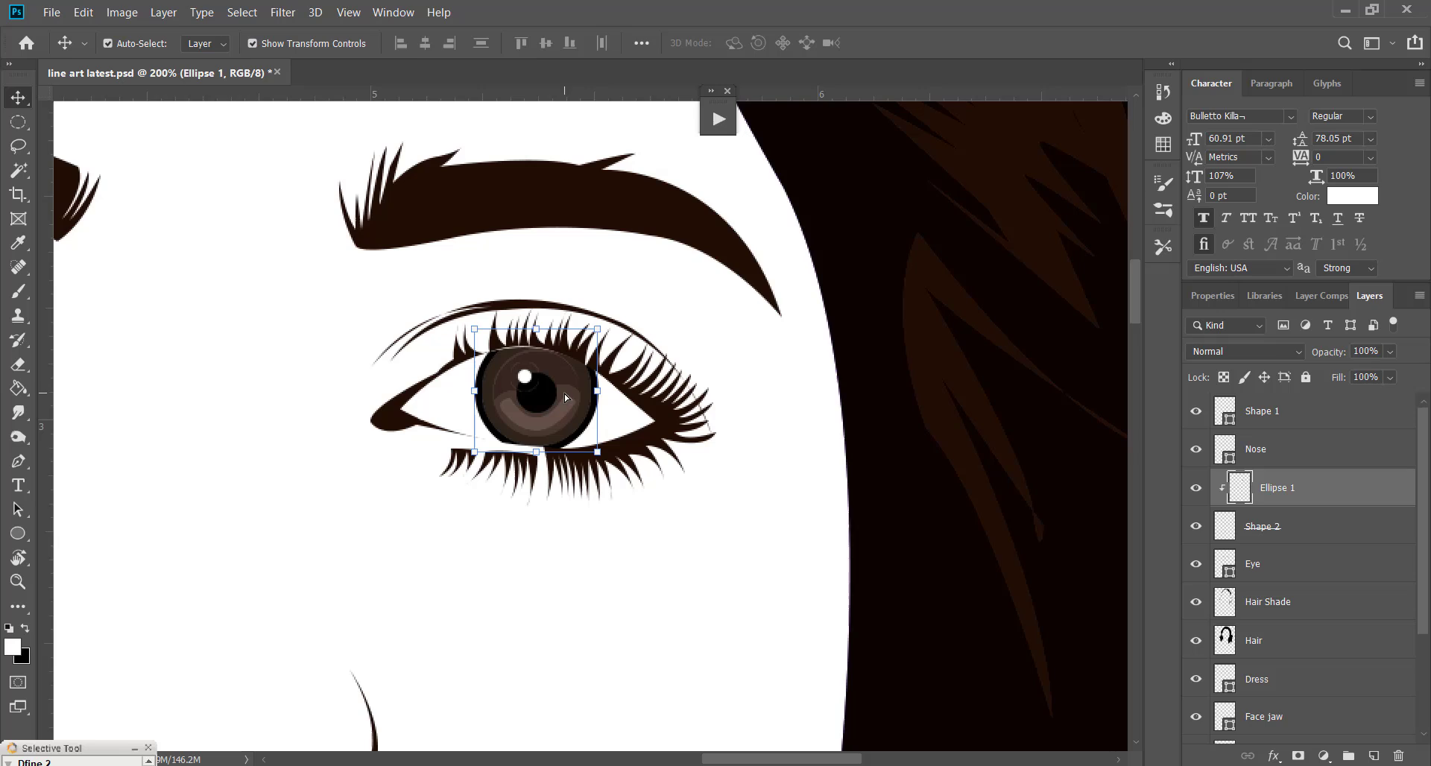
click(903, 558)
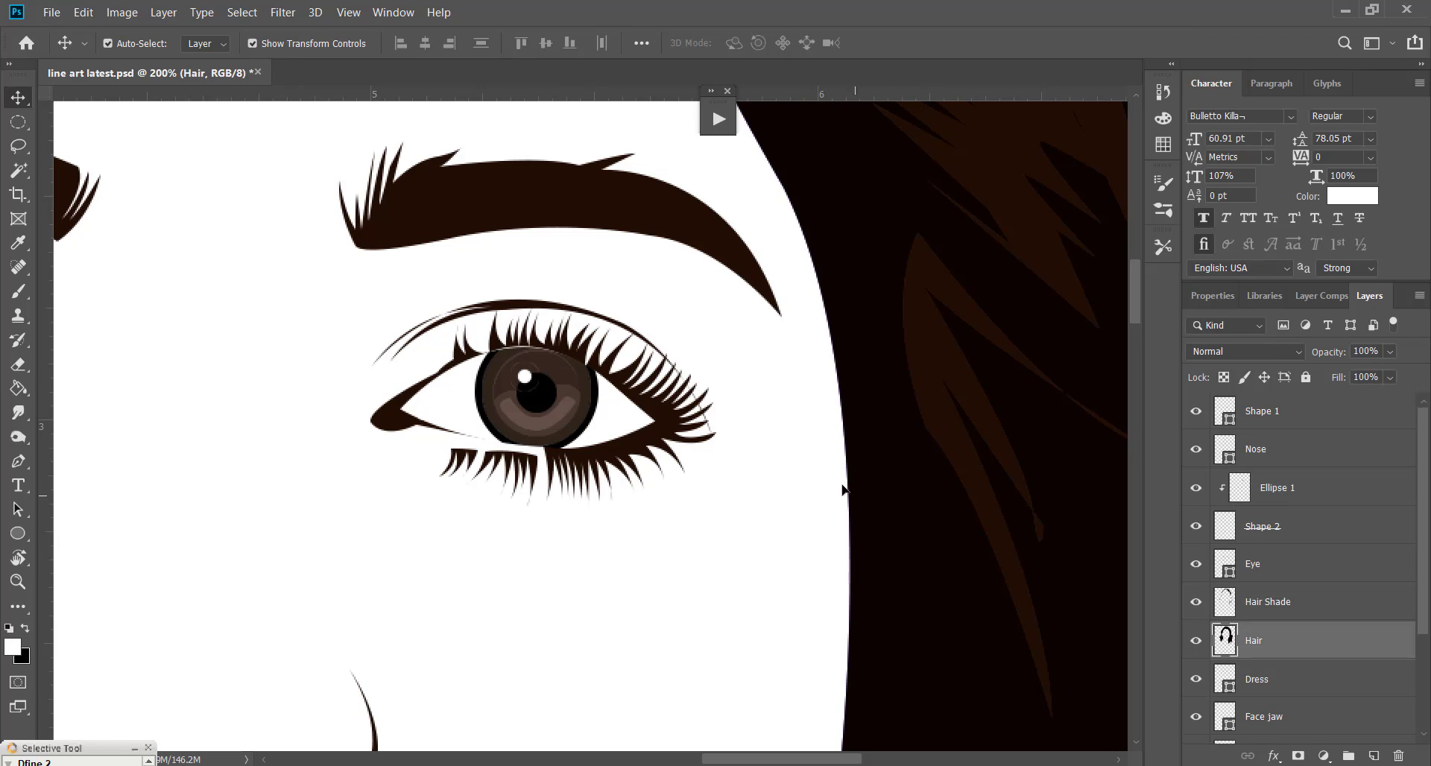
click(1302, 679)
Draw a closed black Shape 3 curve along the lower lid, from inner corner to beneath the iris
click(1273, 567)
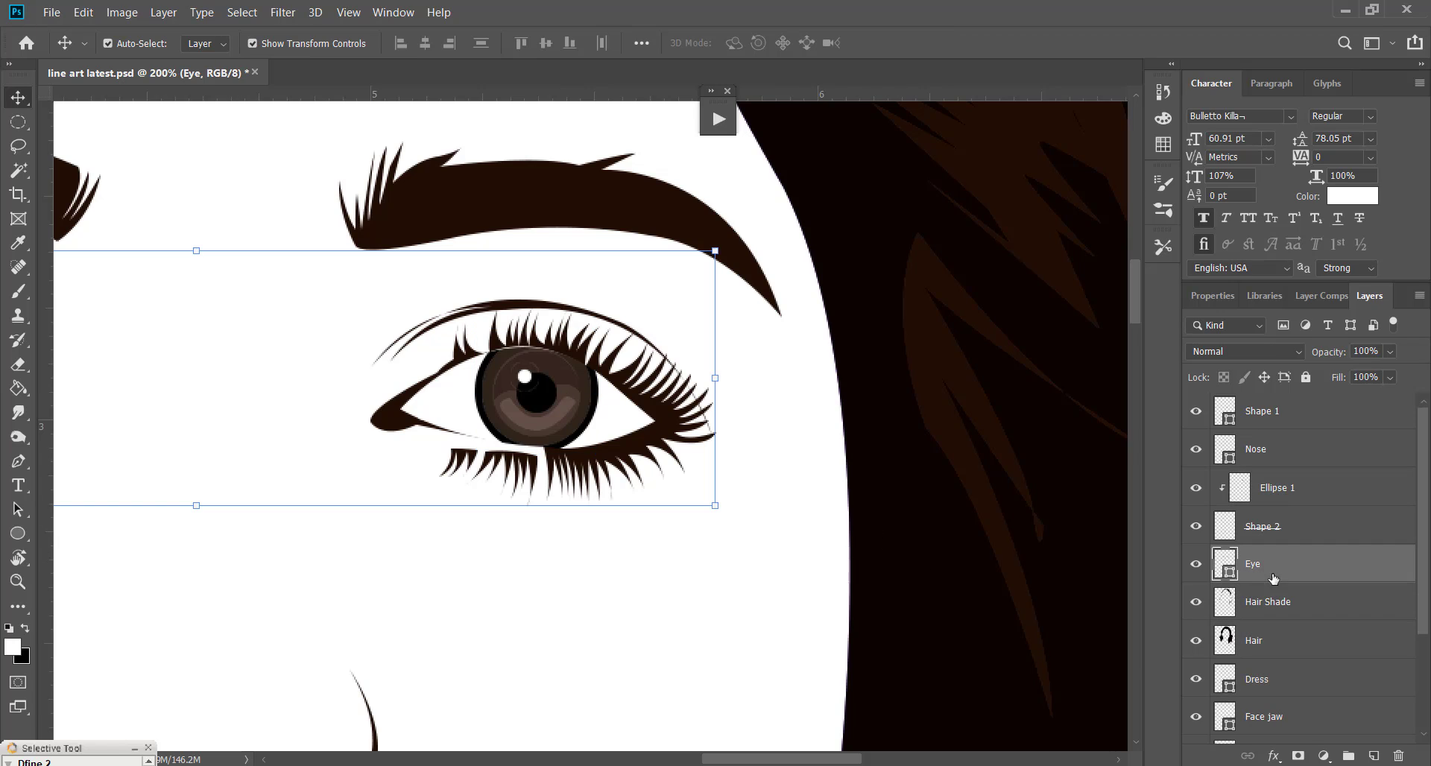
key(p)
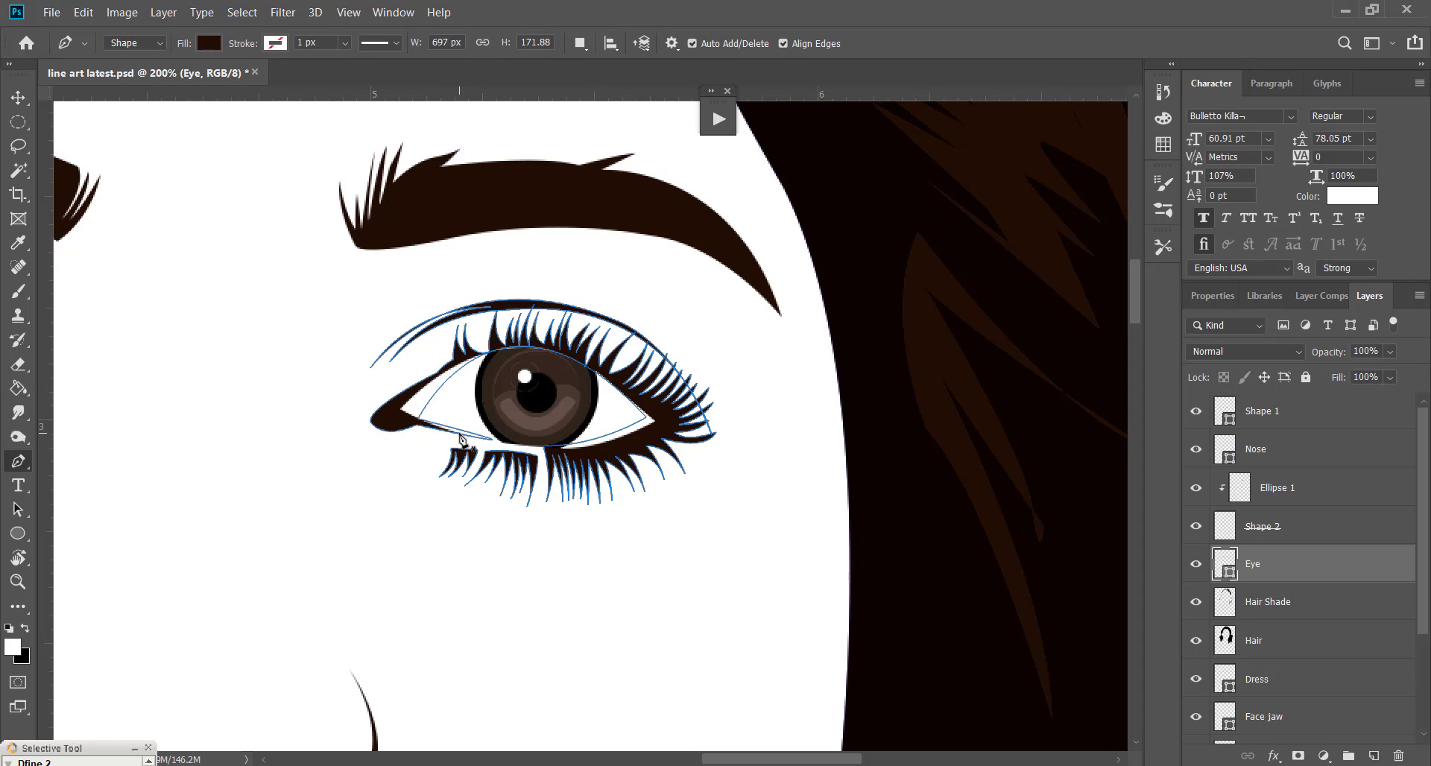
click(1374, 756)
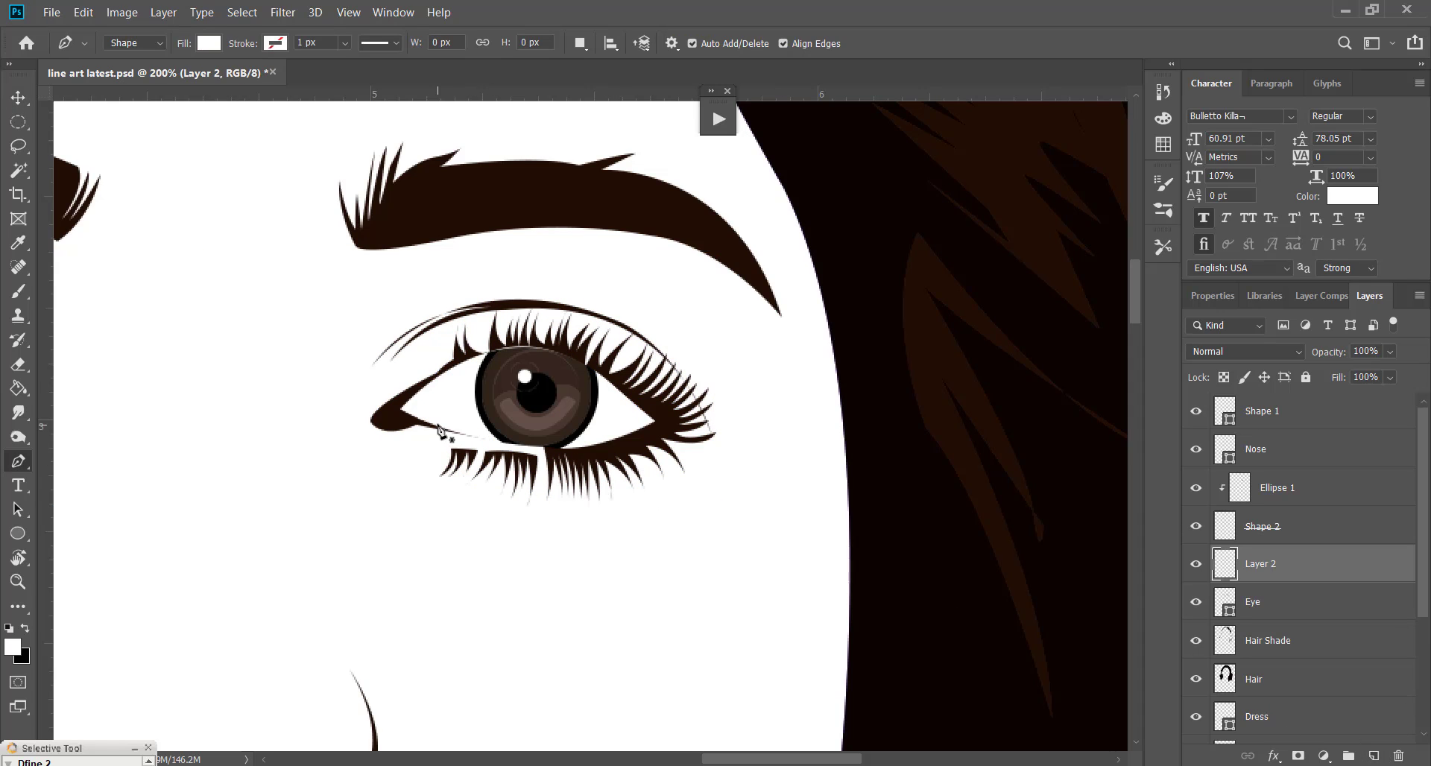
key(x)
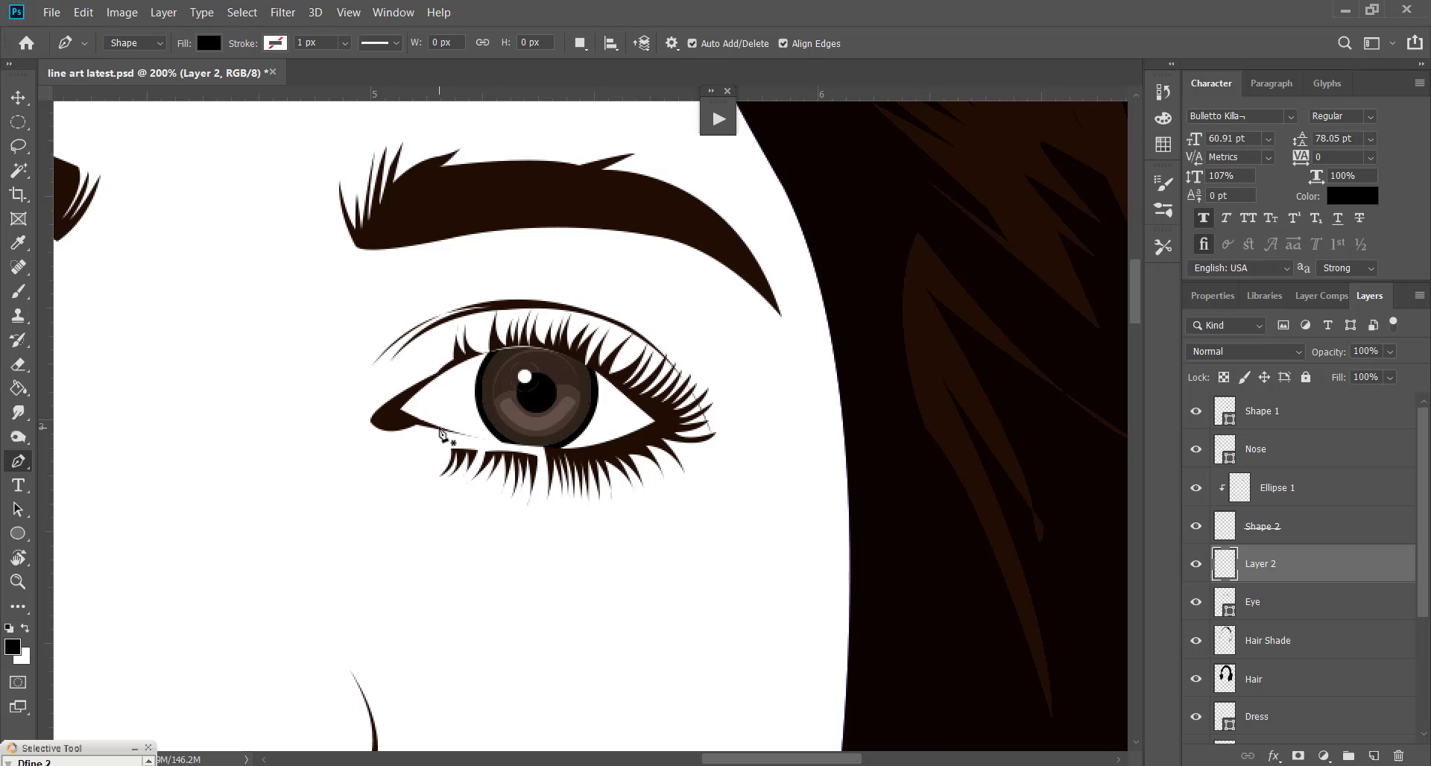
click(445, 429)
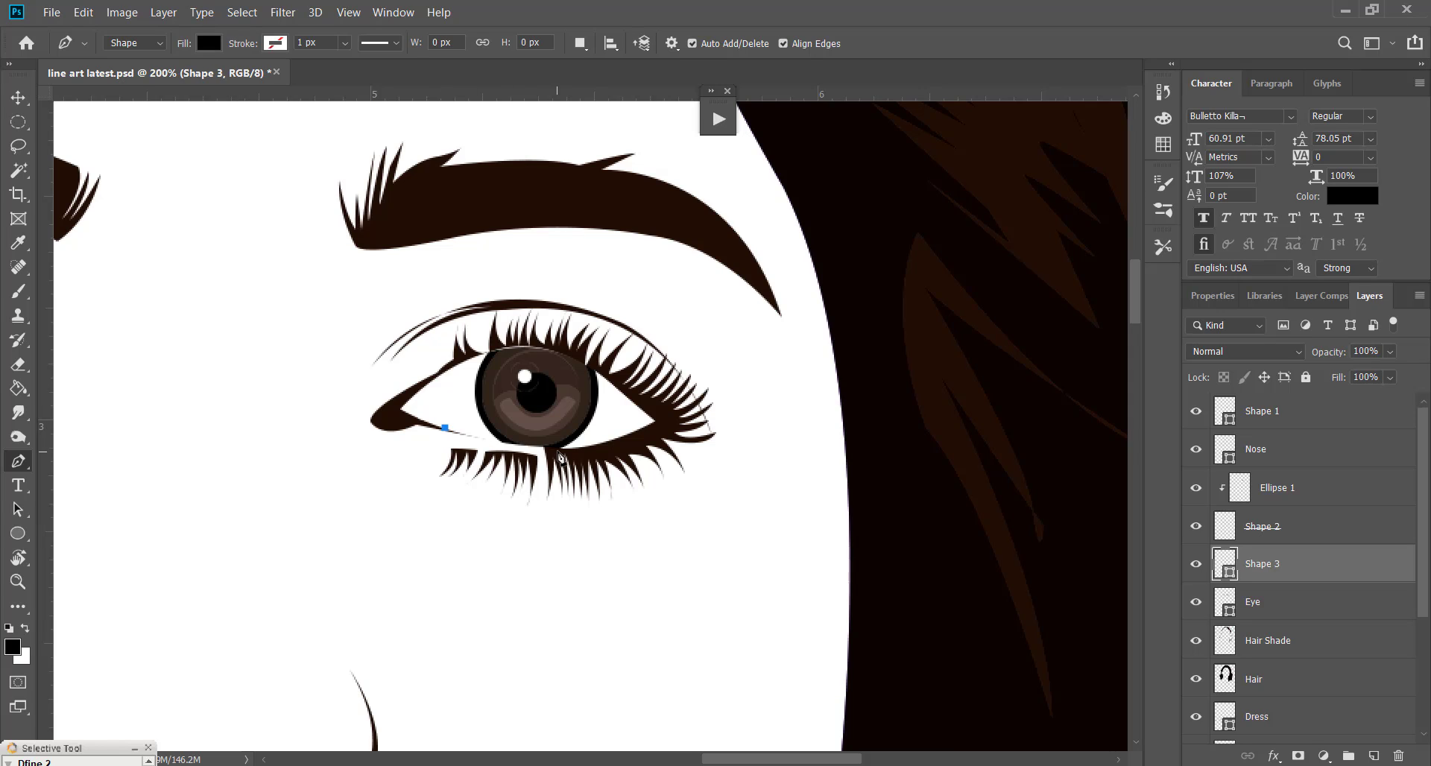
drag(558, 451, 627, 455)
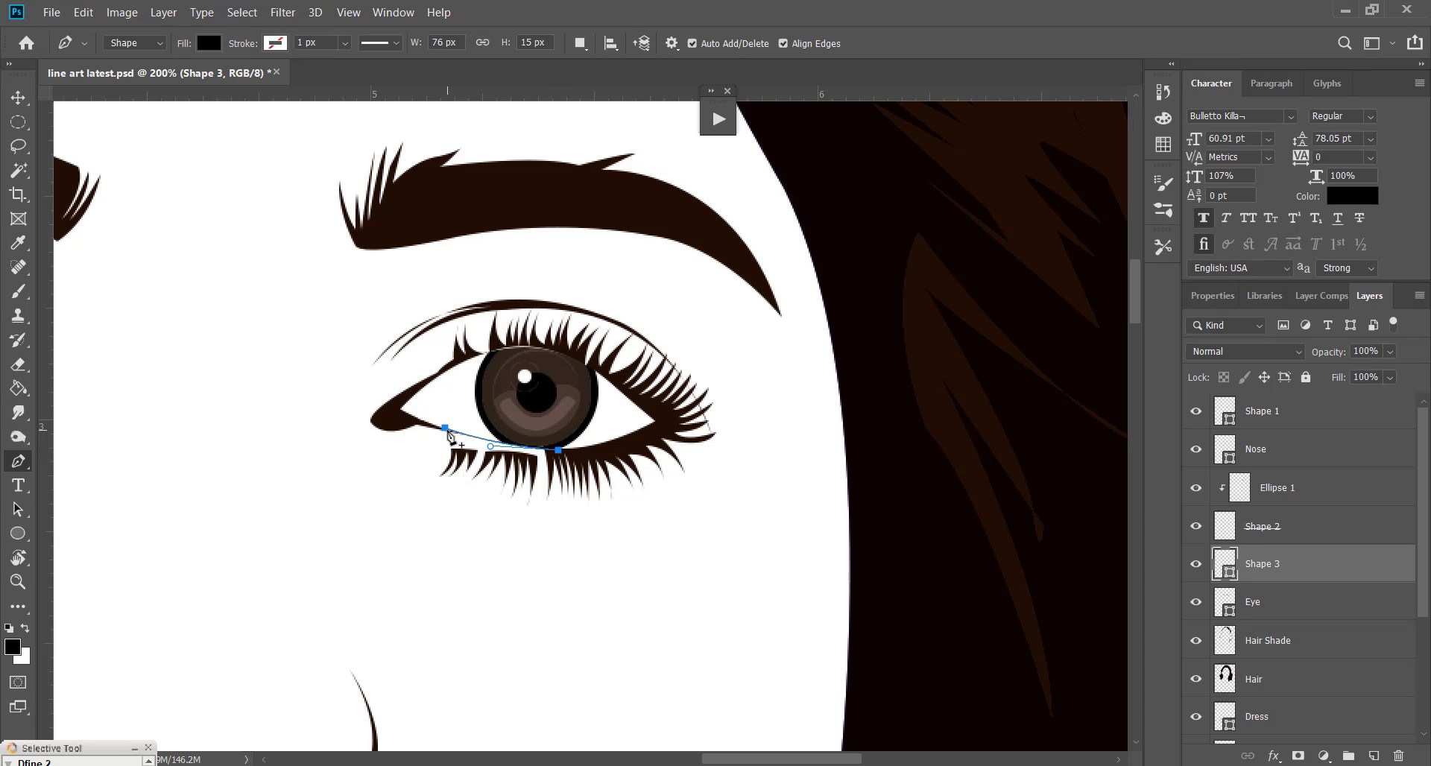
drag(445, 428, 422, 416)
click(20, 98)
click(660, 553)
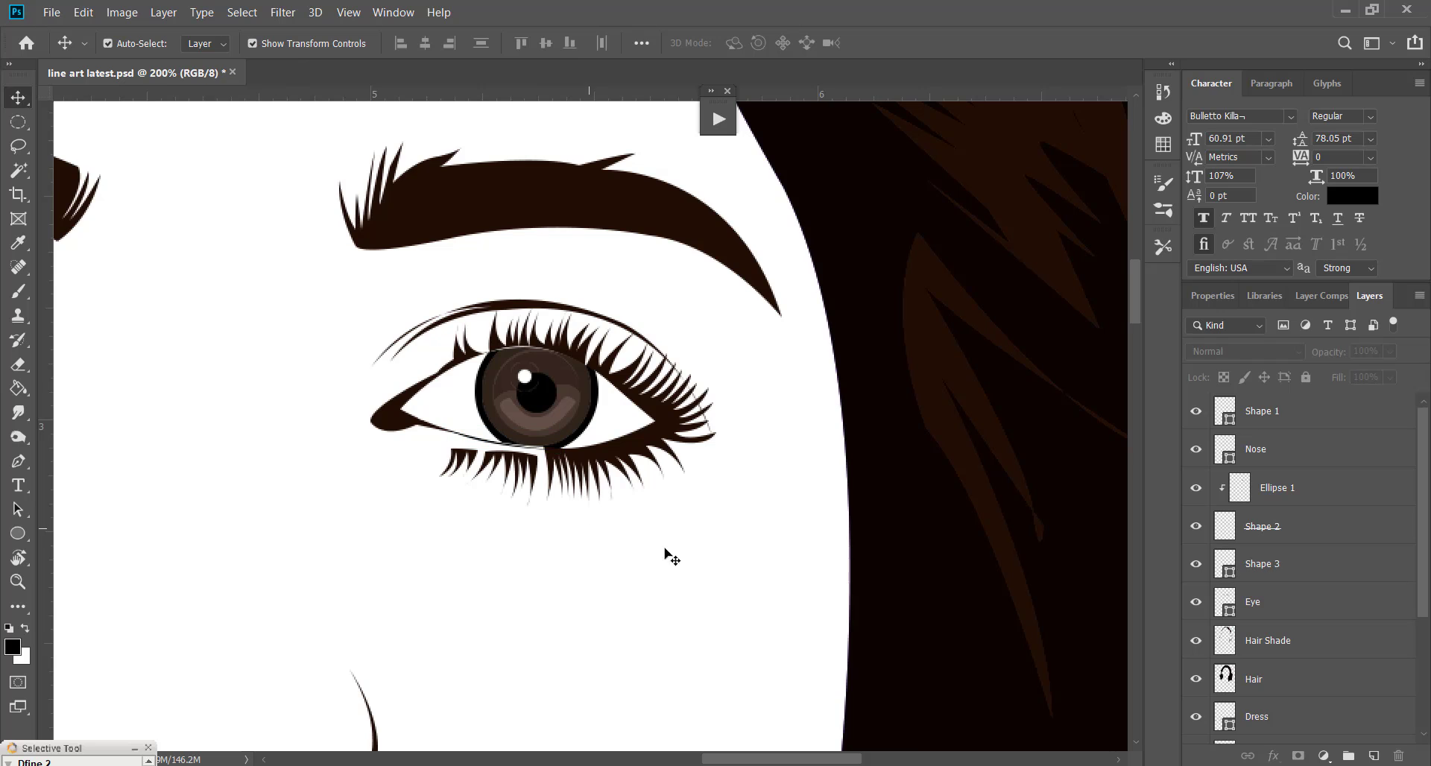
Alt-drag an iris copy under the left eye and move Ellipse 1 copy above Nose, unclipped
key(ctrl+minus)
key(ctrl+minus)
key(ctrl+minus)
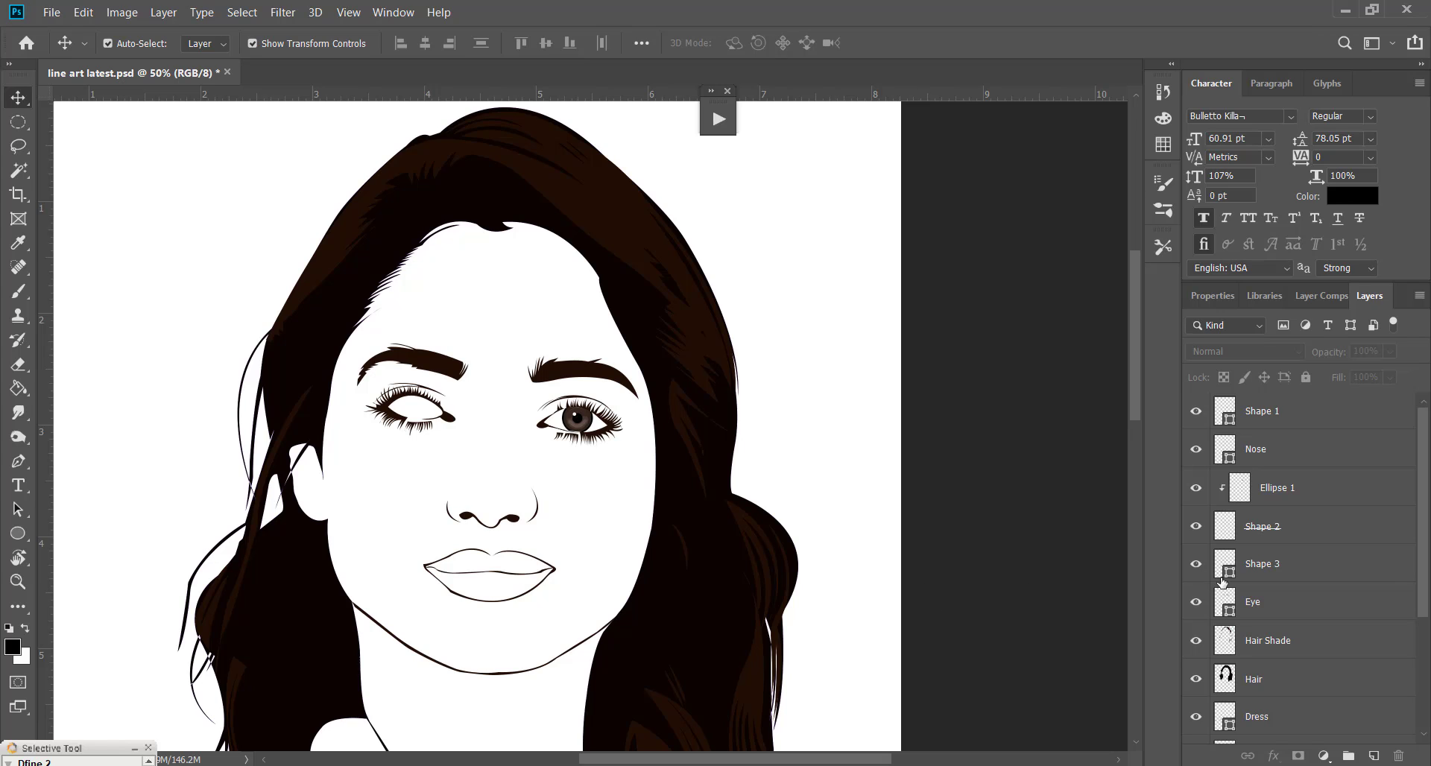
click(575, 424)
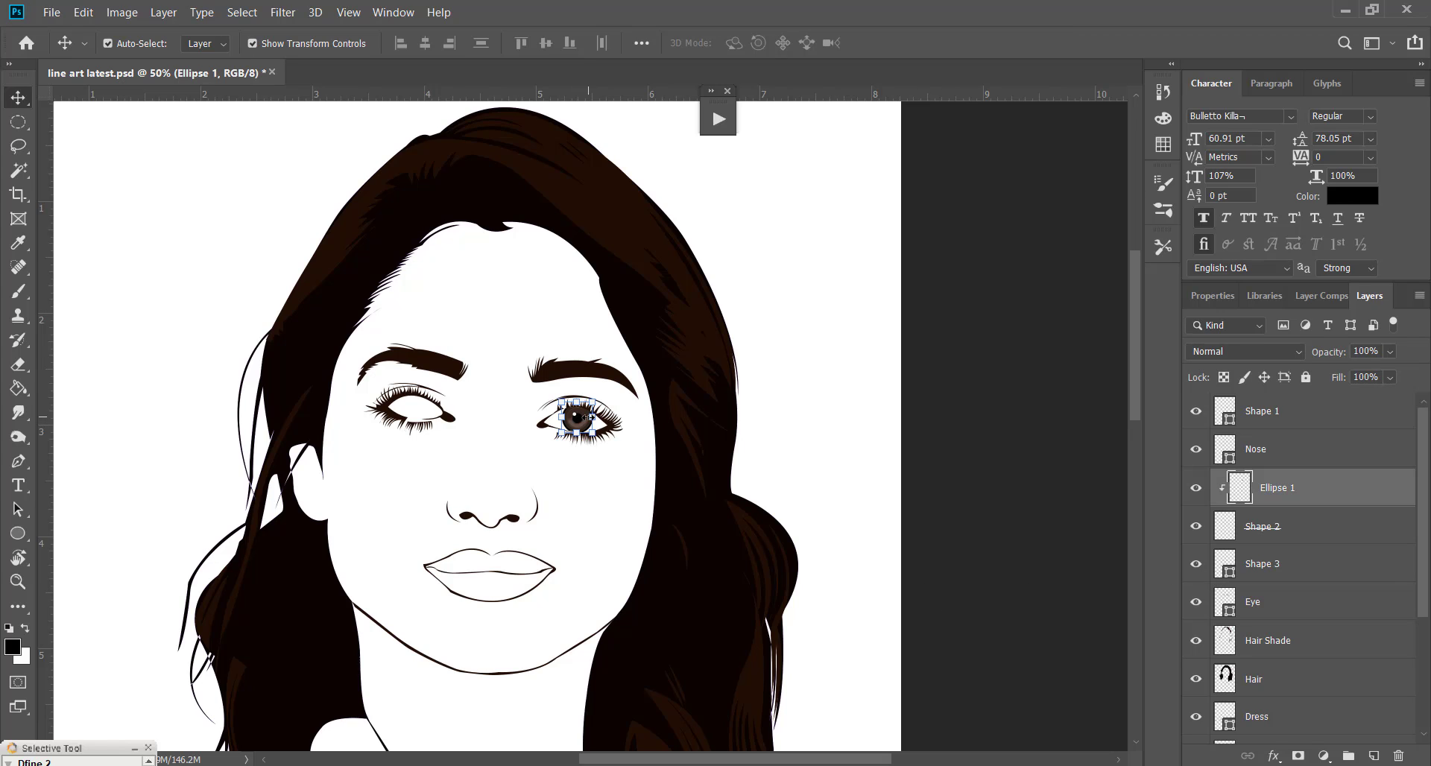
drag(580, 425, 419, 460)
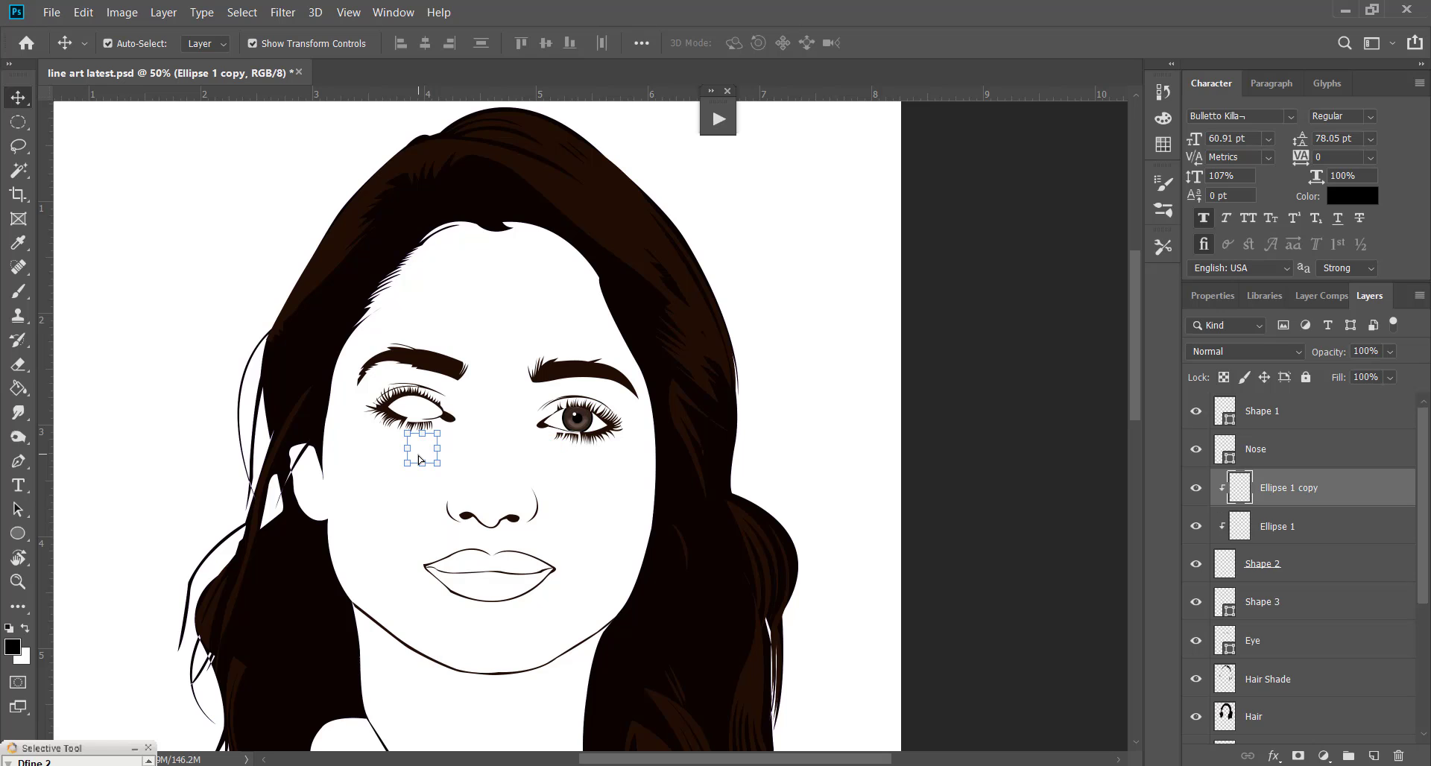
drag(1292, 481, 1295, 440)
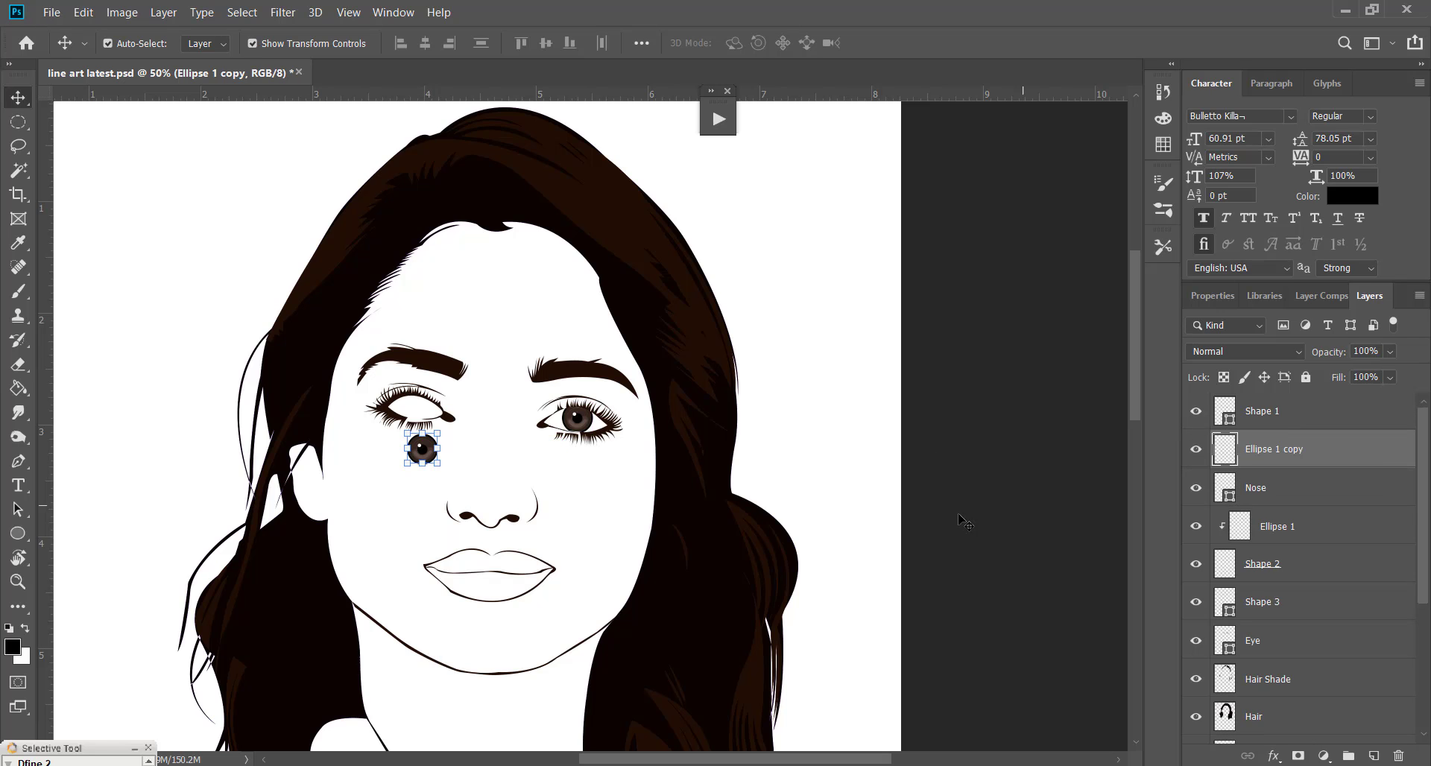
key(ctrl+plus)
key(ctrl+plus)
key(ctrl+plus)
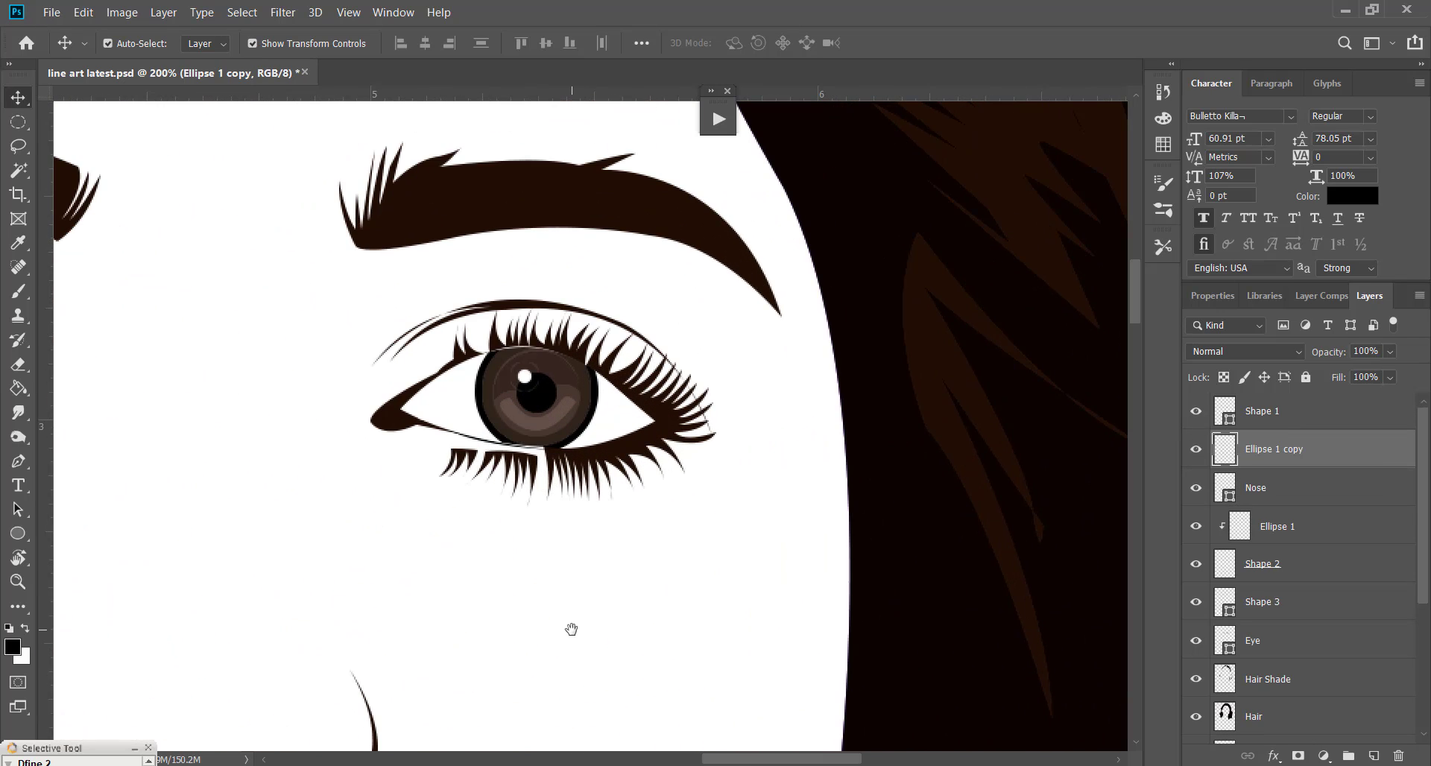
drag(310, 580, 1029, 597)
Outline the second eye's opening as a new Shape 4 from the inner to the outer corner
click(574, 372)
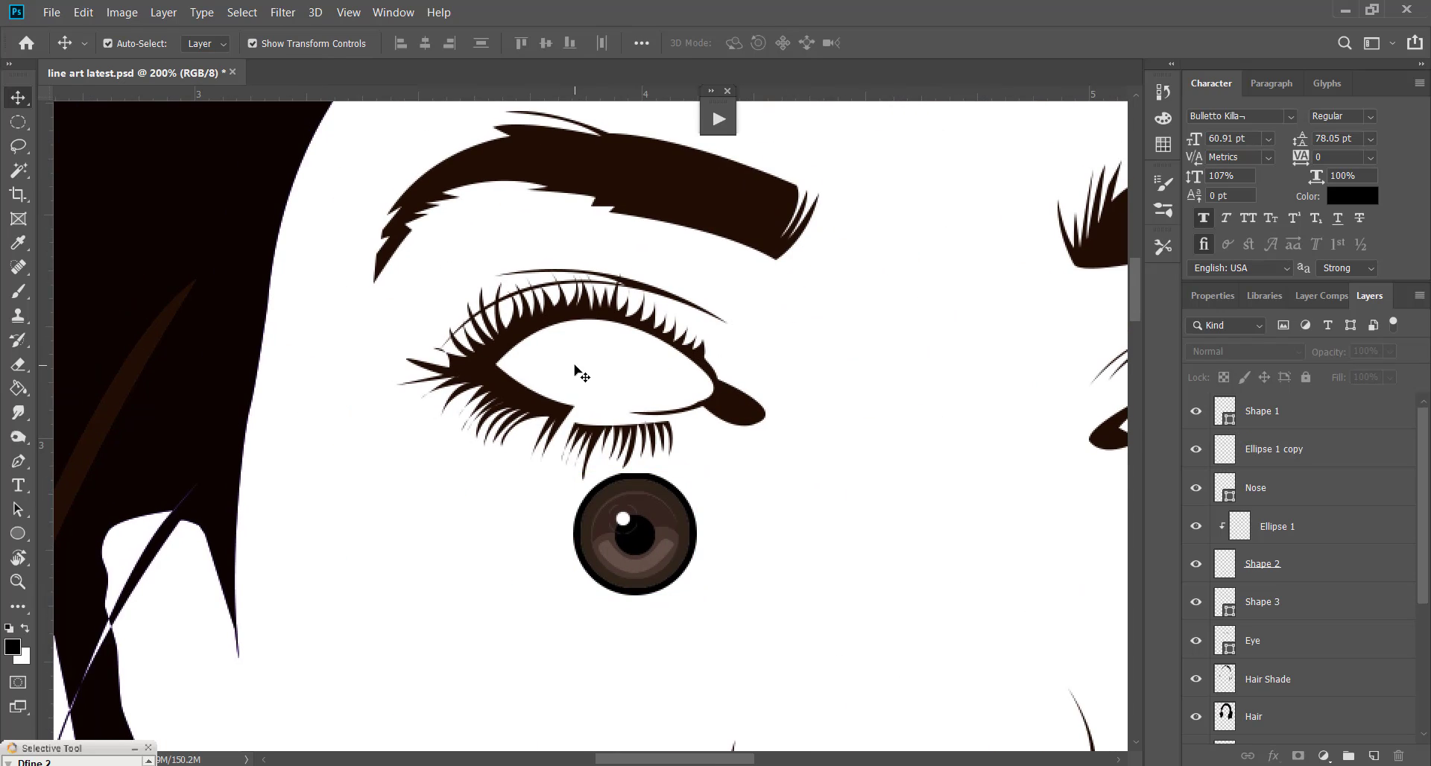
key(p)
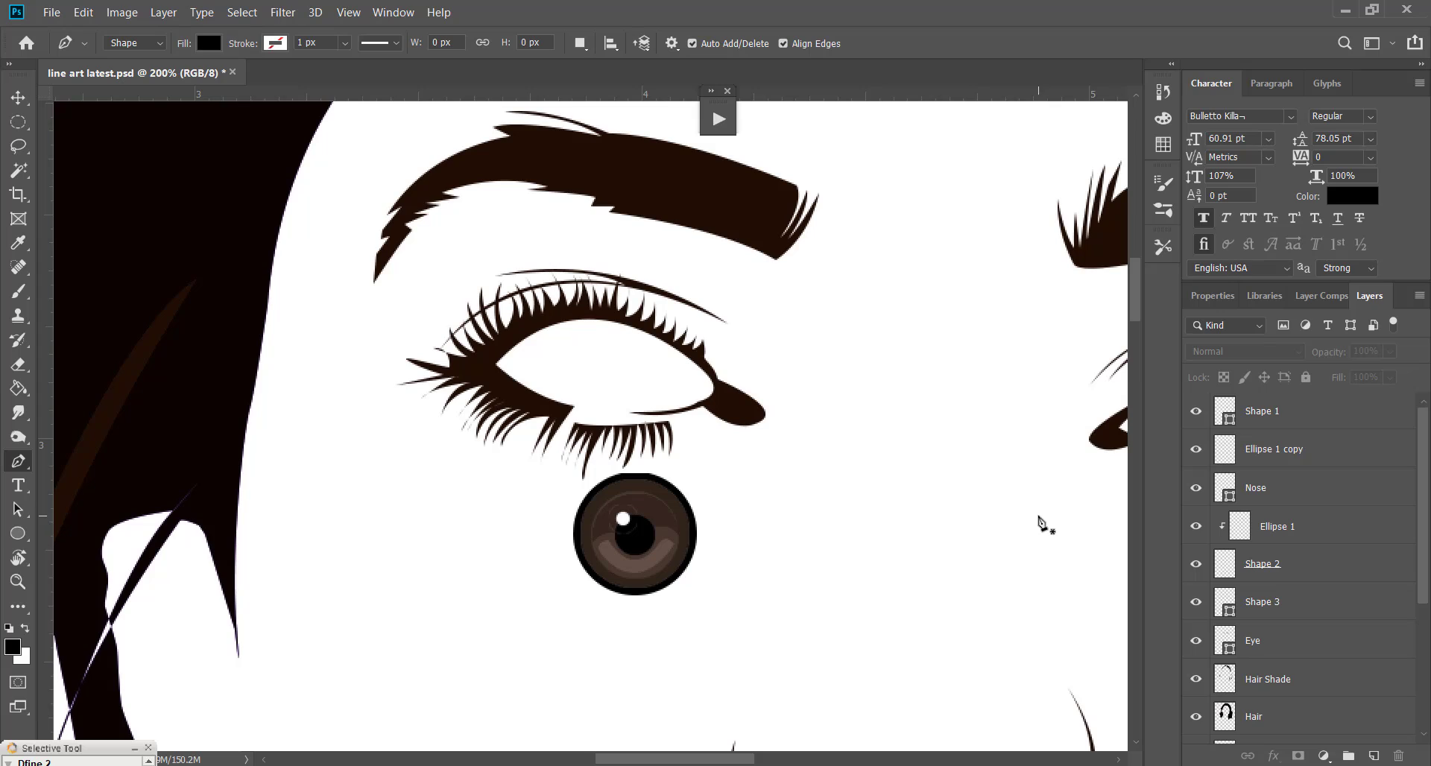
click(18, 98)
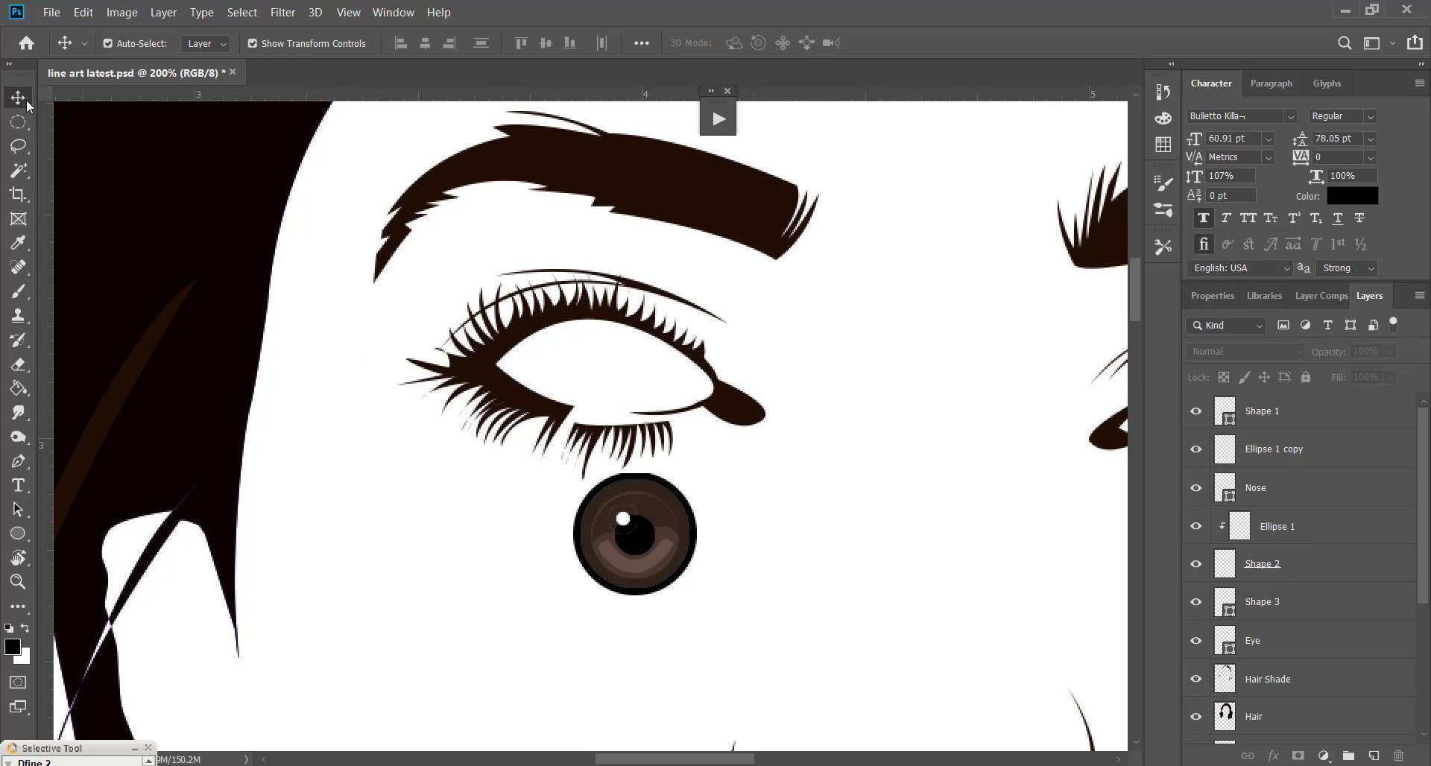
click(576, 319)
click(1372, 689)
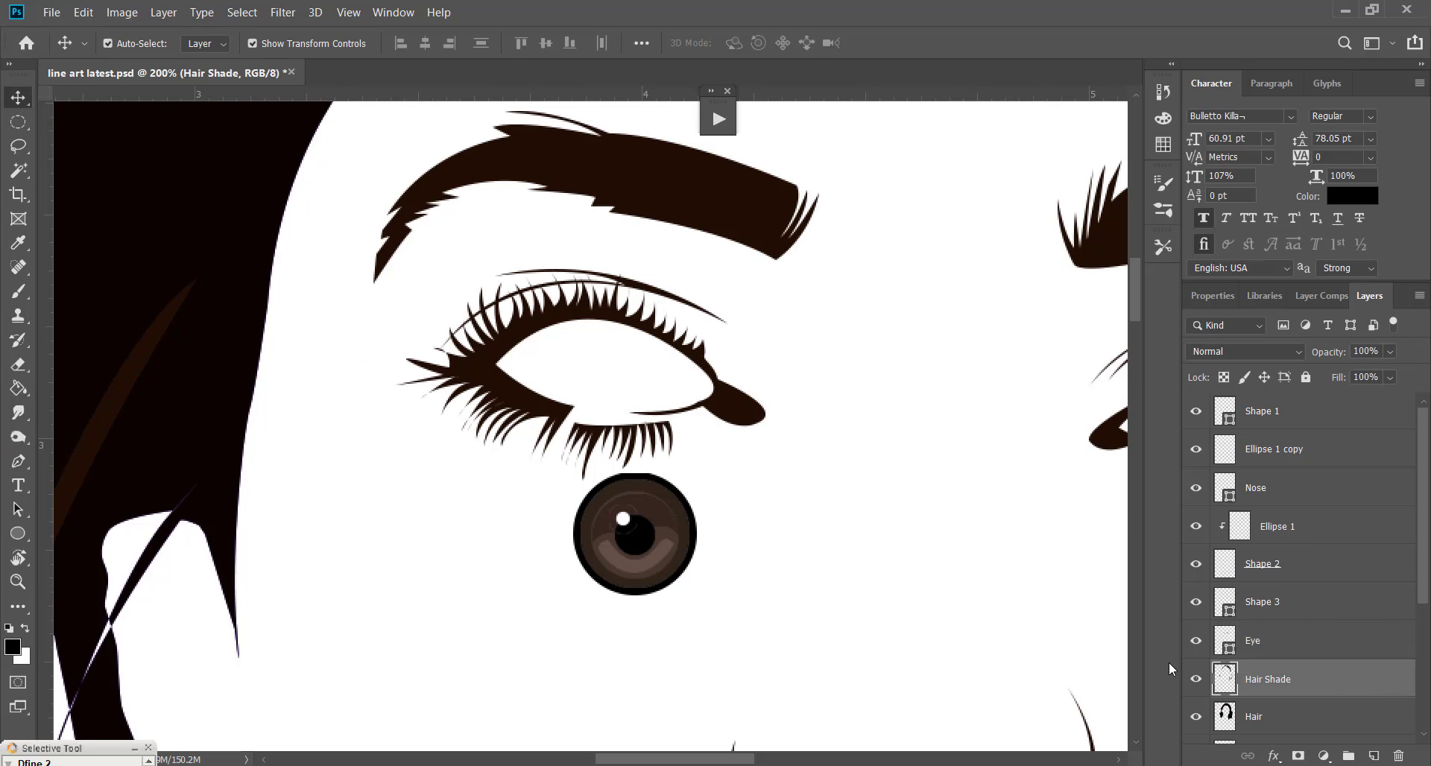
key(p)
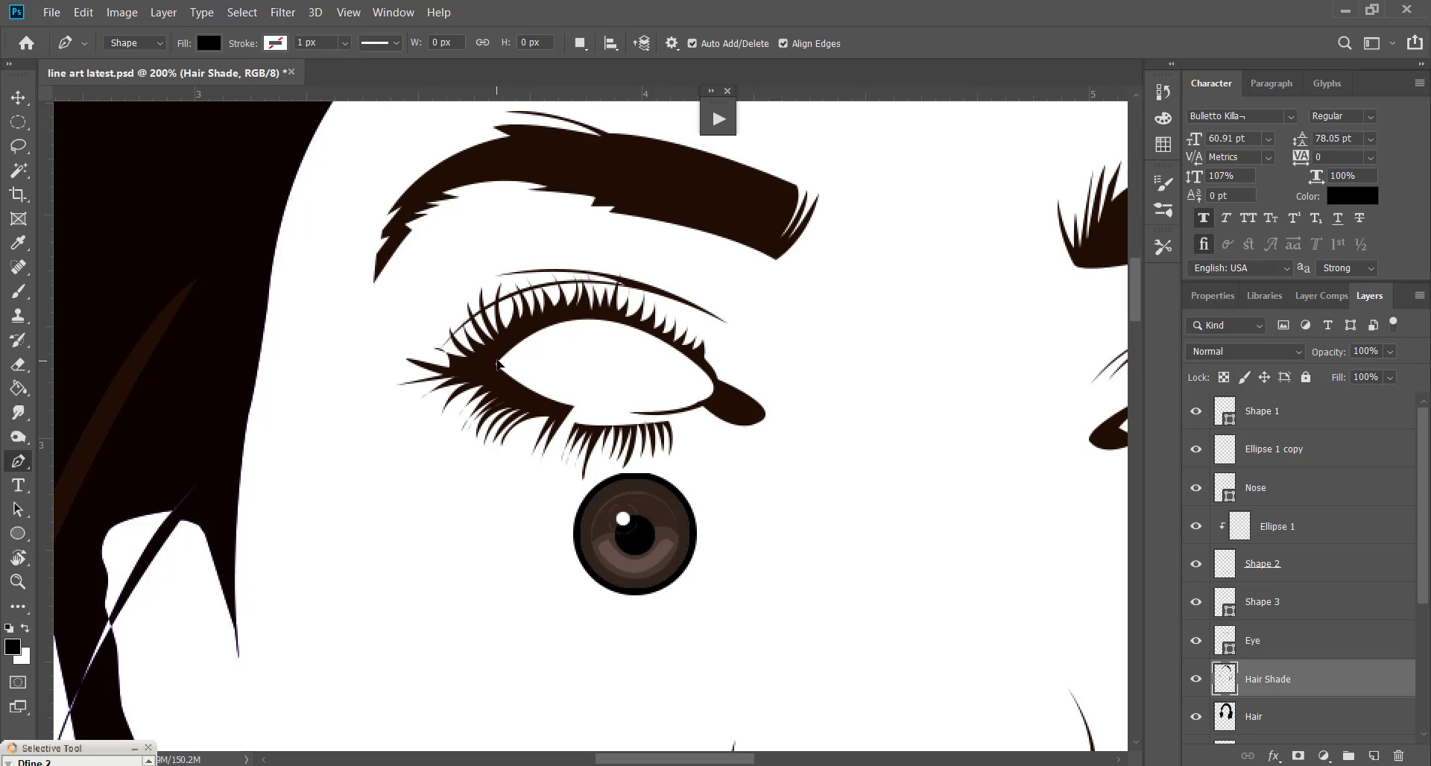
click(491, 358)
click(719, 396)
drag(718, 390, 831, 541)
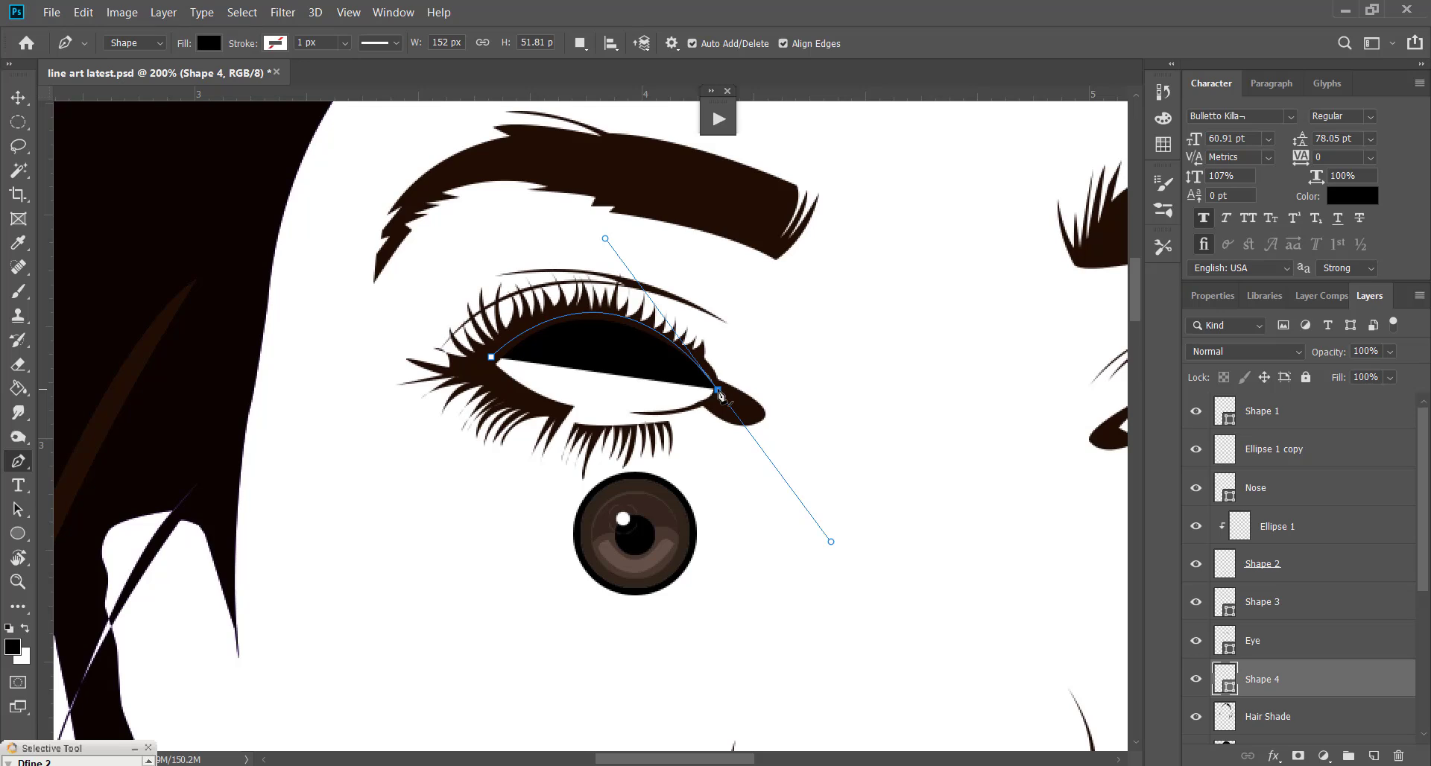
drag(492, 357, 363, 240)
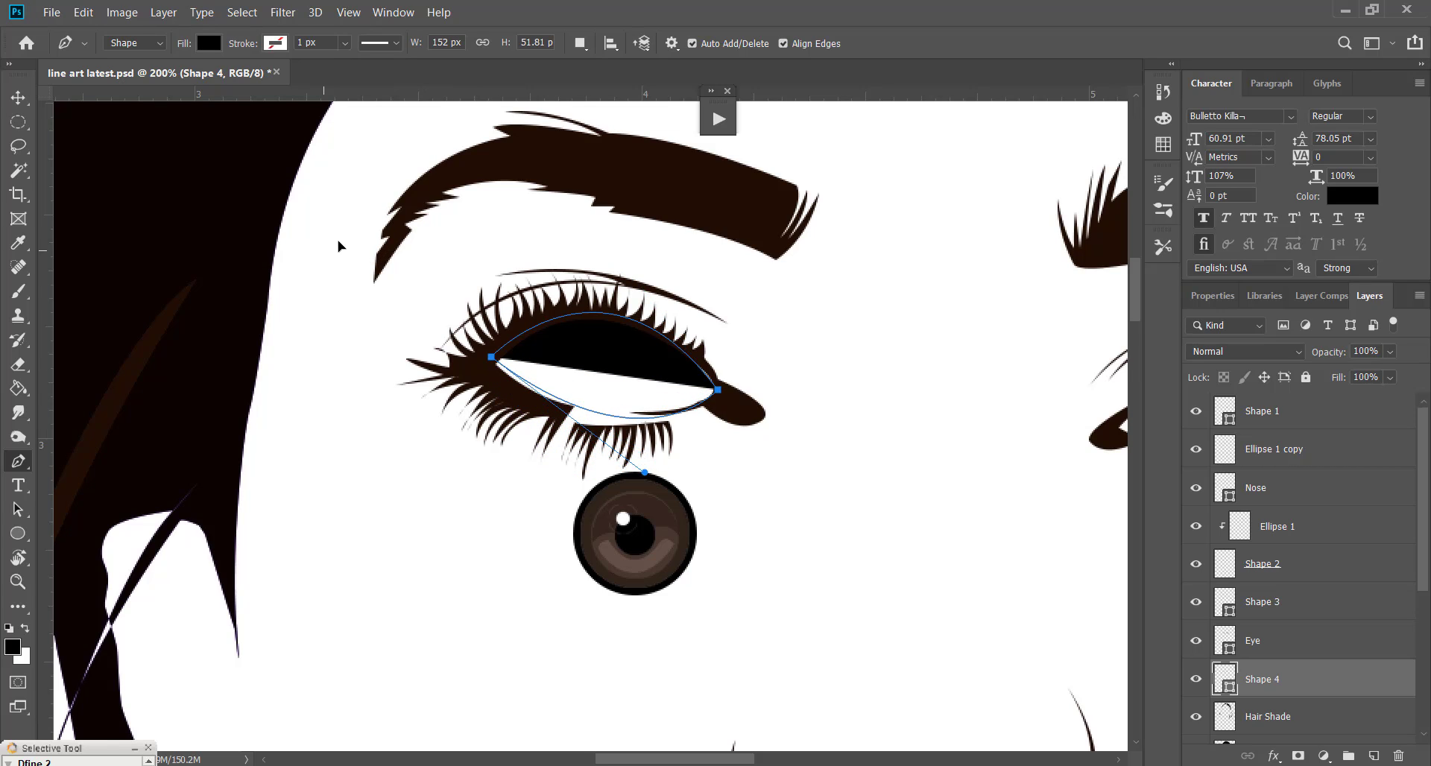
Rework Shape 4's lower edge with curved anchors so it follows the lower eyelid
key(ctrl+z)
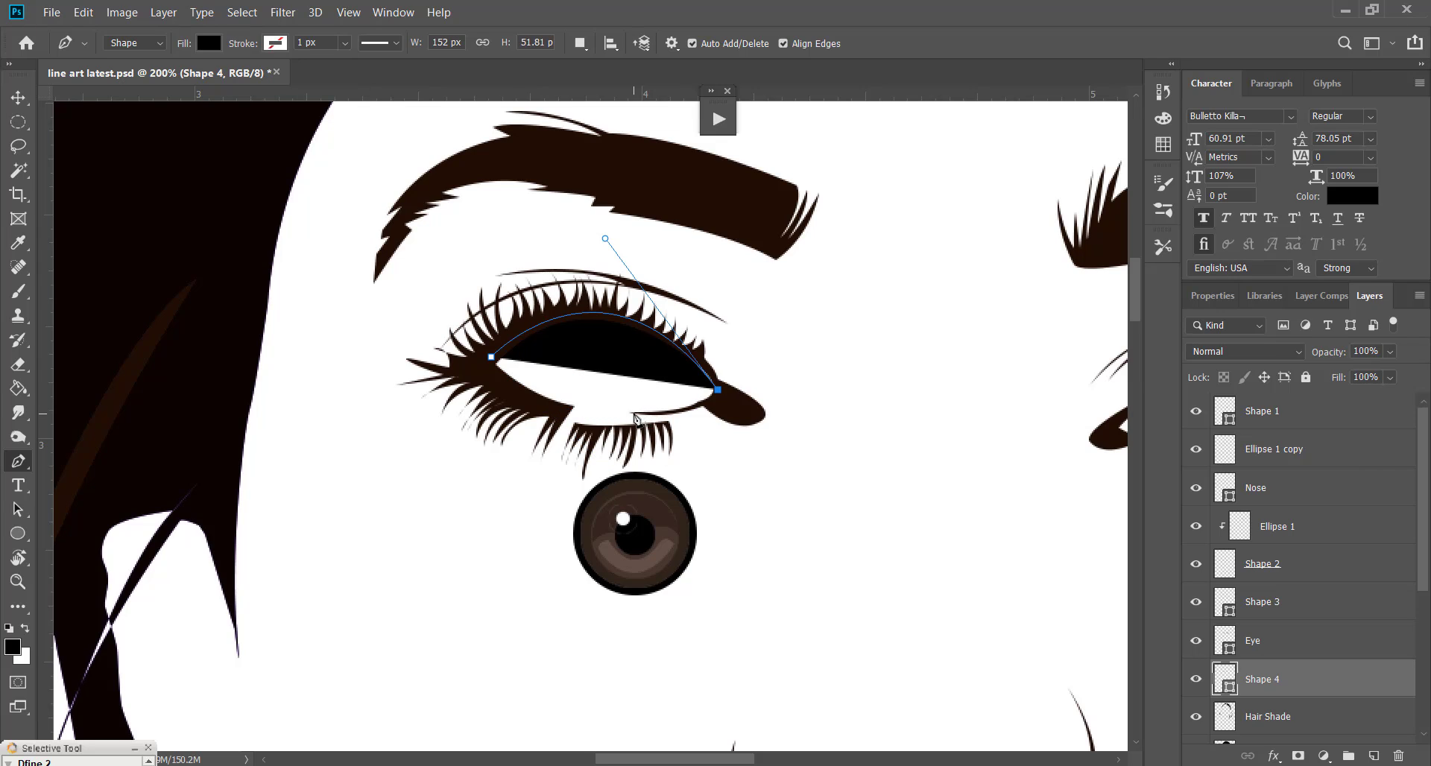
drag(632, 412, 560, 403)
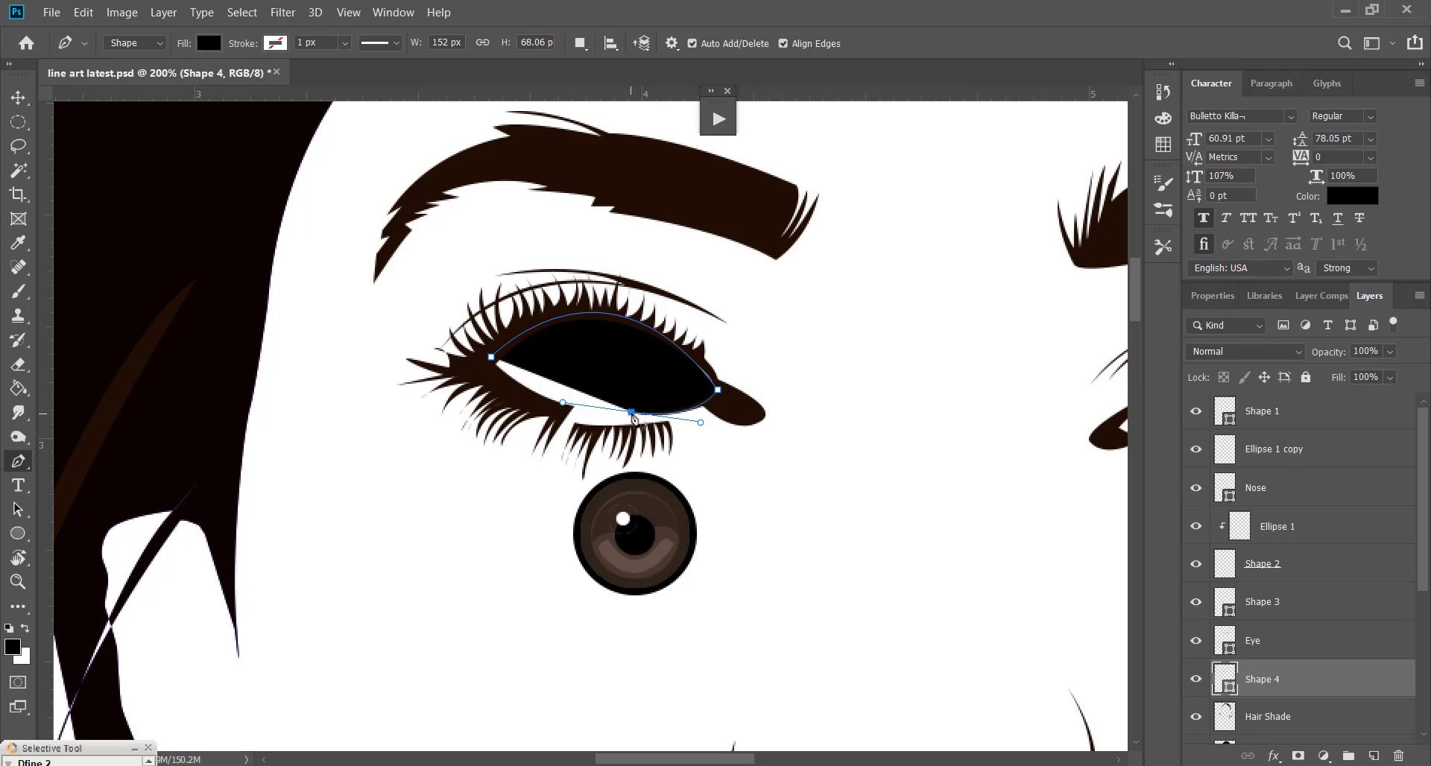
key(alt)
key(alt)
drag(491, 357, 524, 394)
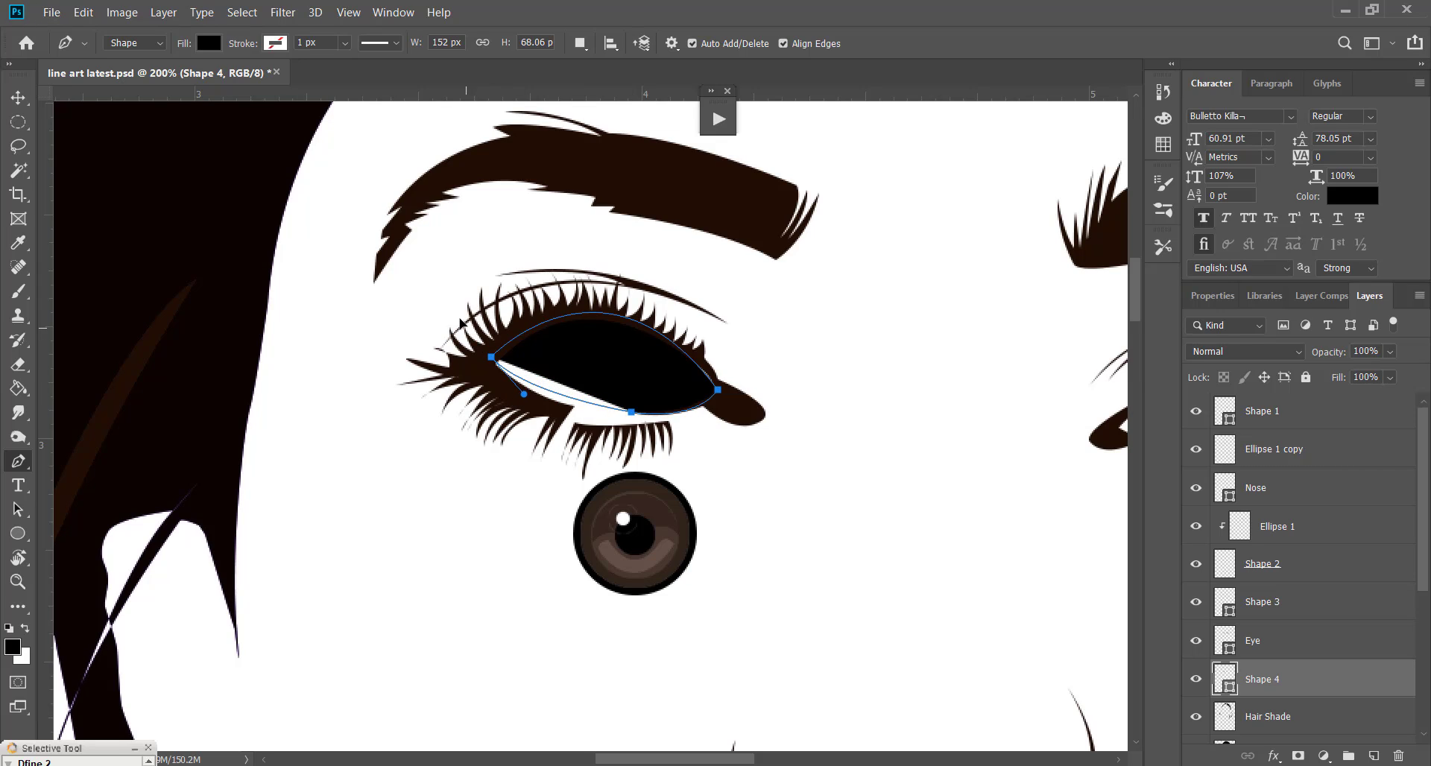
drag(461, 322, 457, 303)
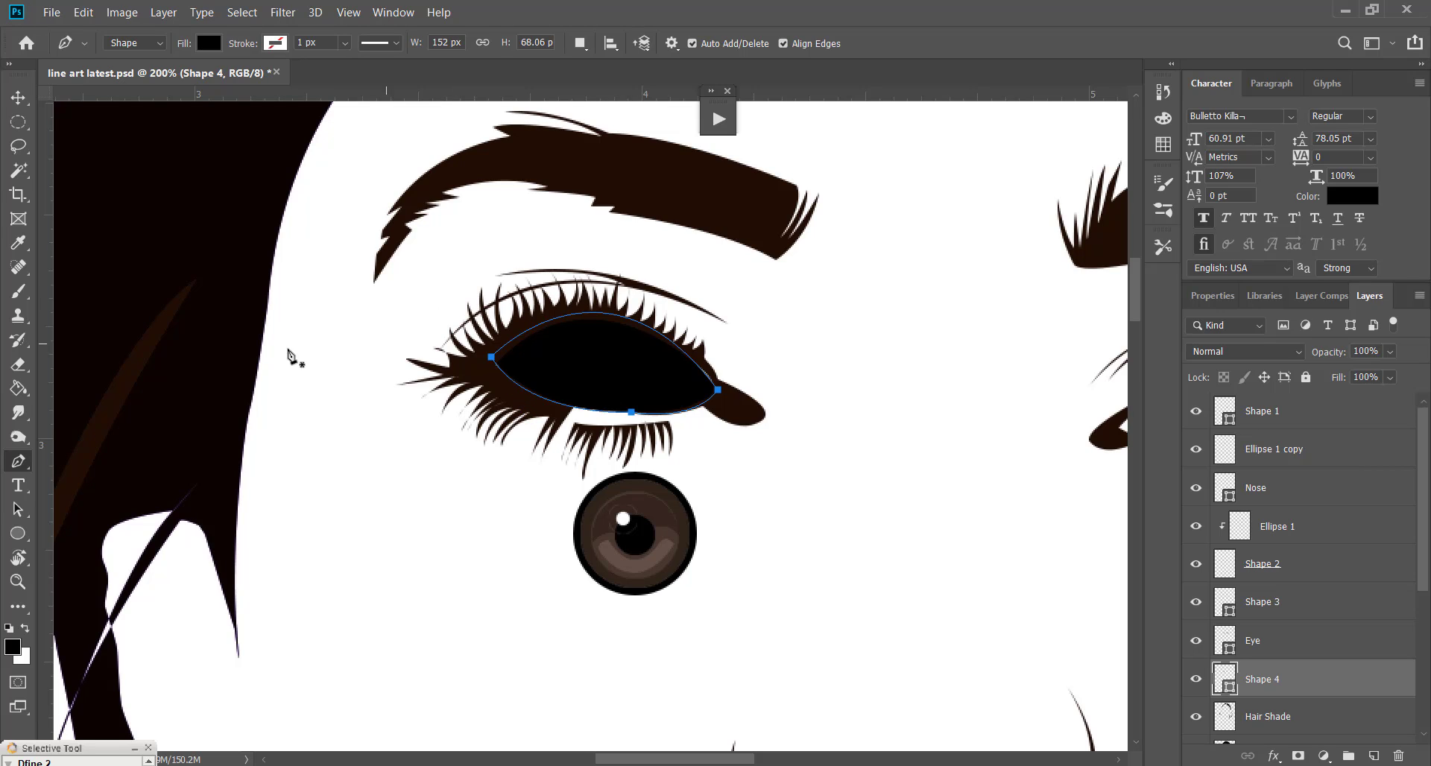
key(v)
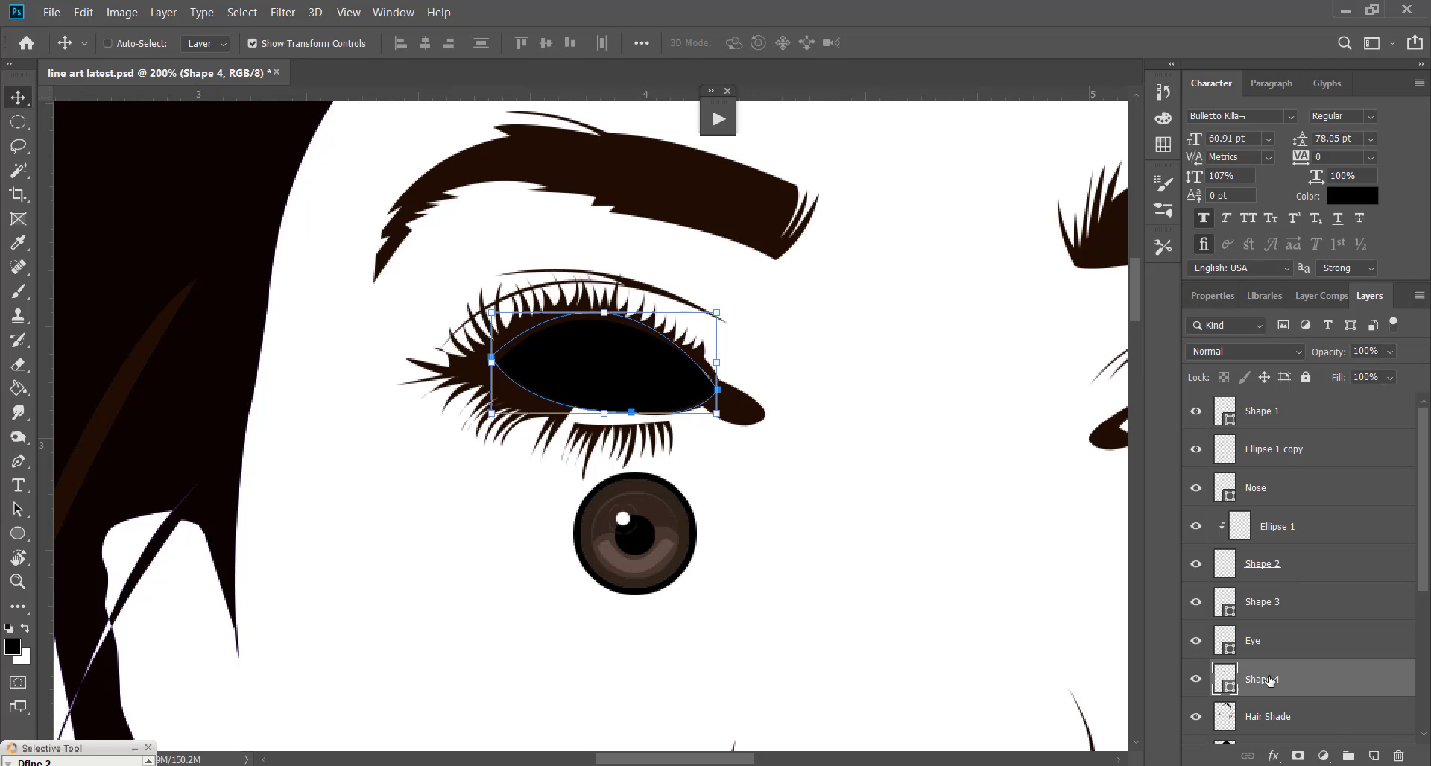
Rasterize Shape 4 and fill its pixels with solid white
right_click(1270, 679)
click(1152, 299)
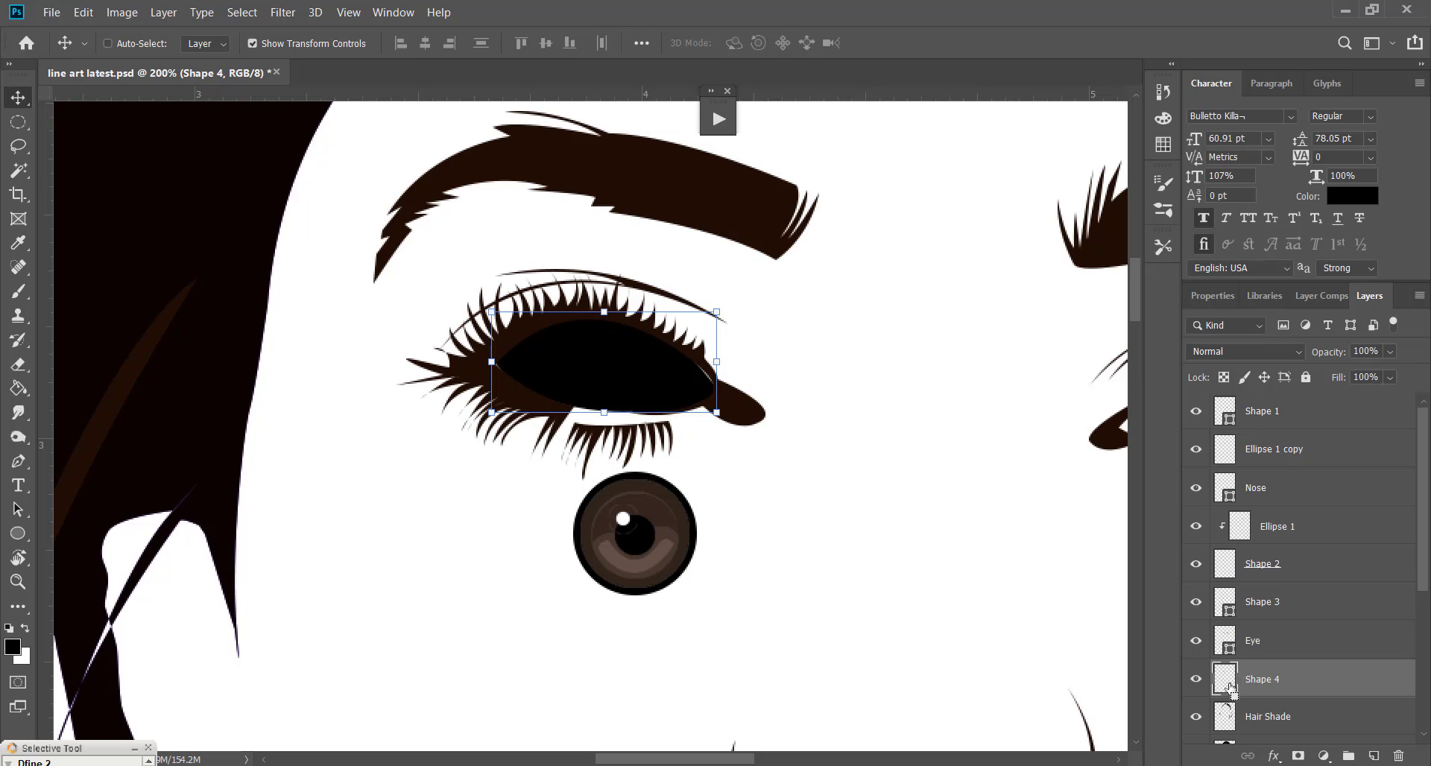
ctrl+click(1230, 687)
key(x)
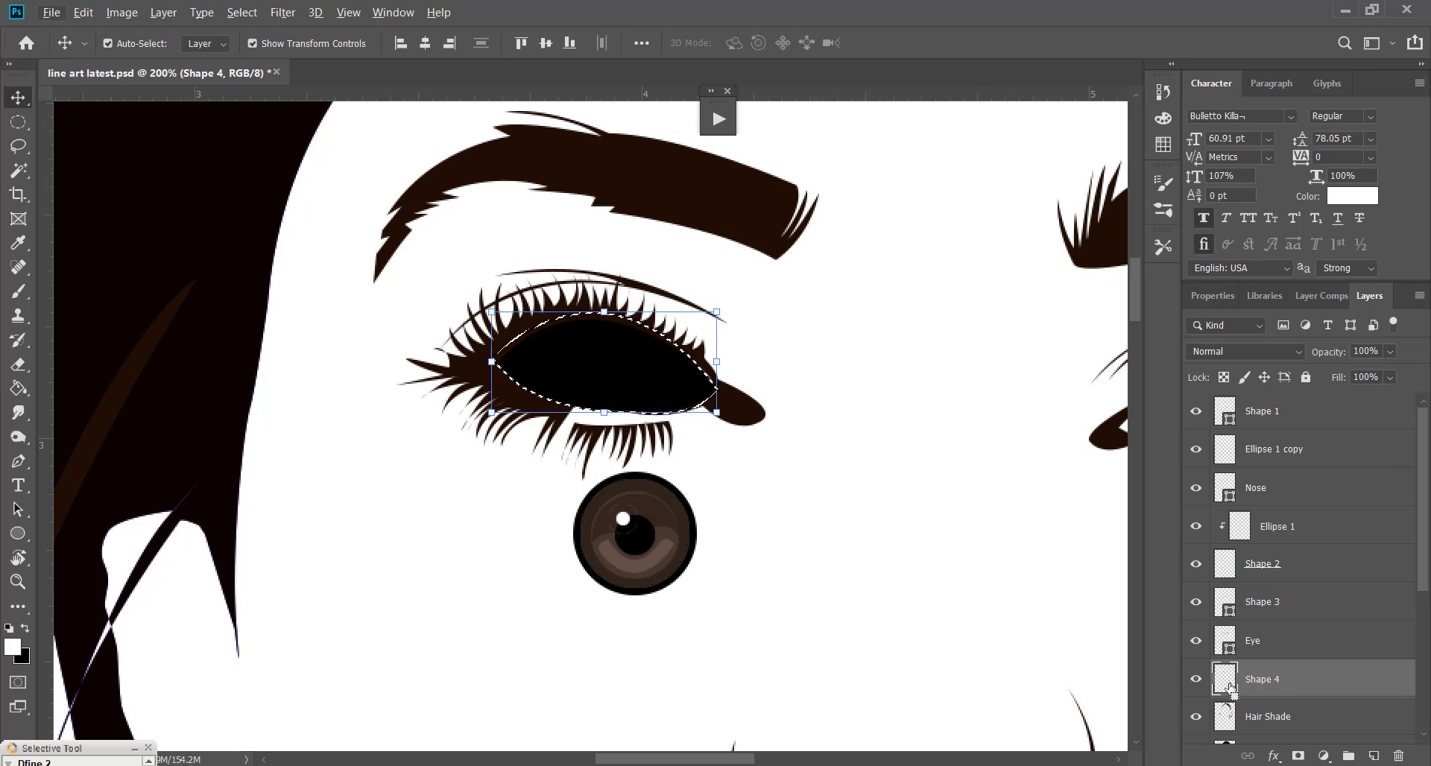
key(alt+BackSpace)
key(ctrl+d)
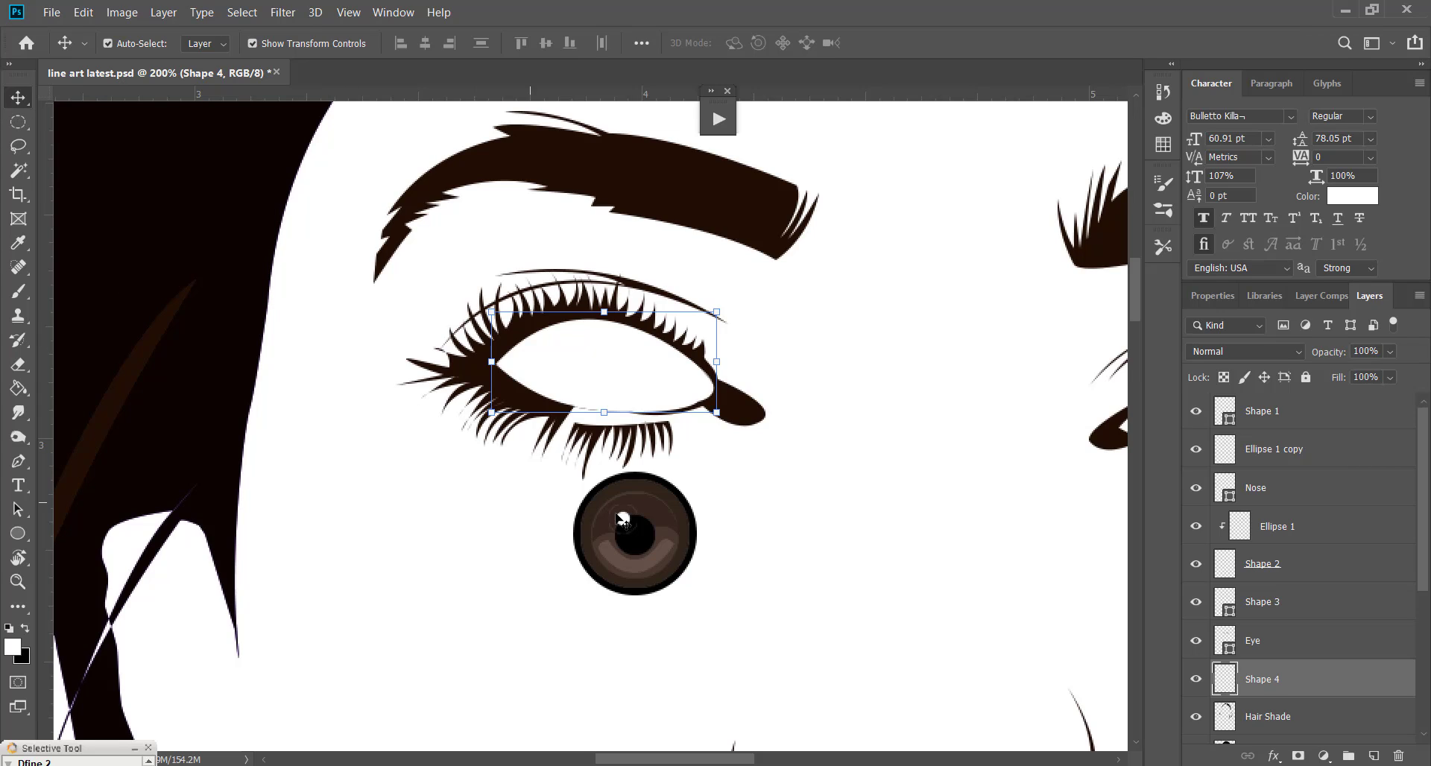
click(623, 520)
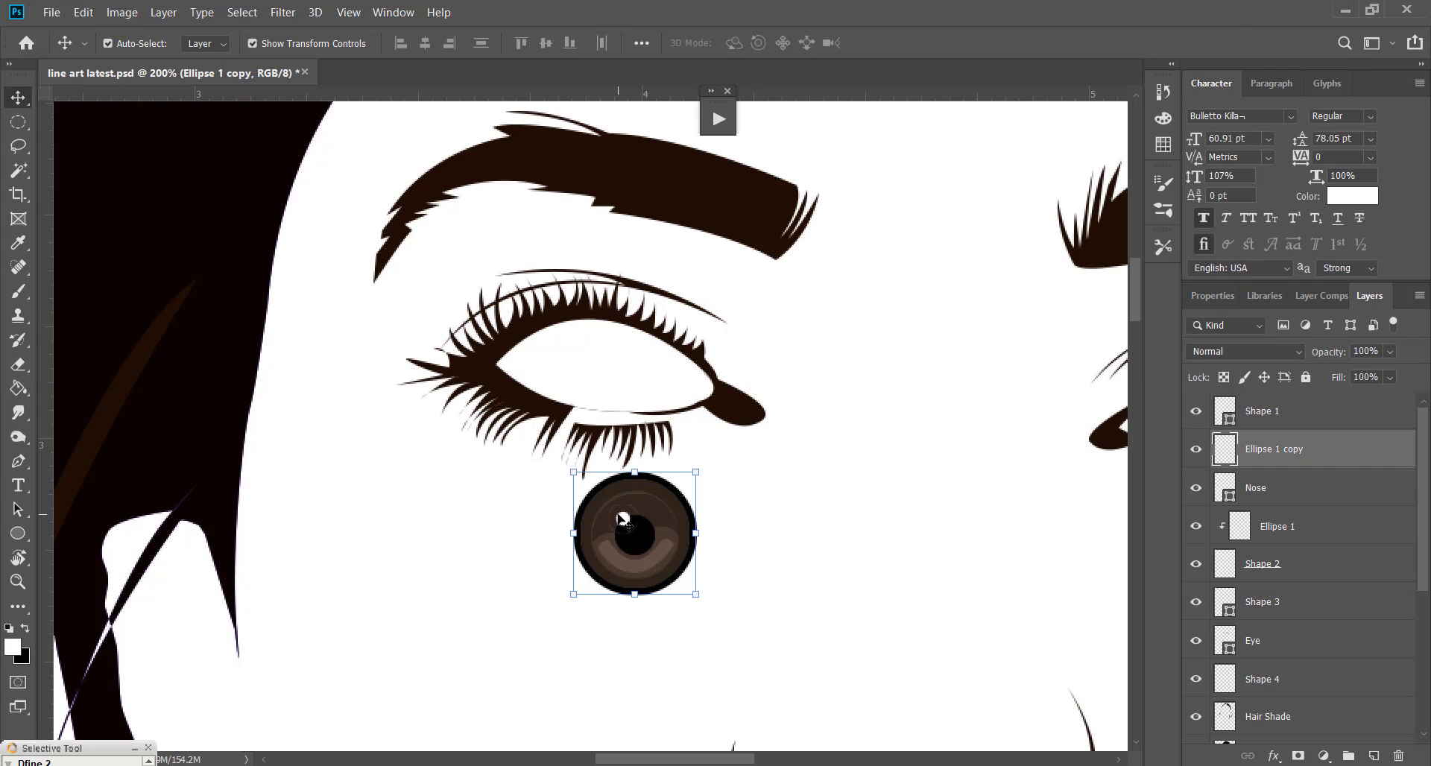
Move the iris copy between Eye and Shape 4 and onto the reference photo's eye
click(674, 383)
click(1348, 457)
drag(1348, 457, 1352, 654)
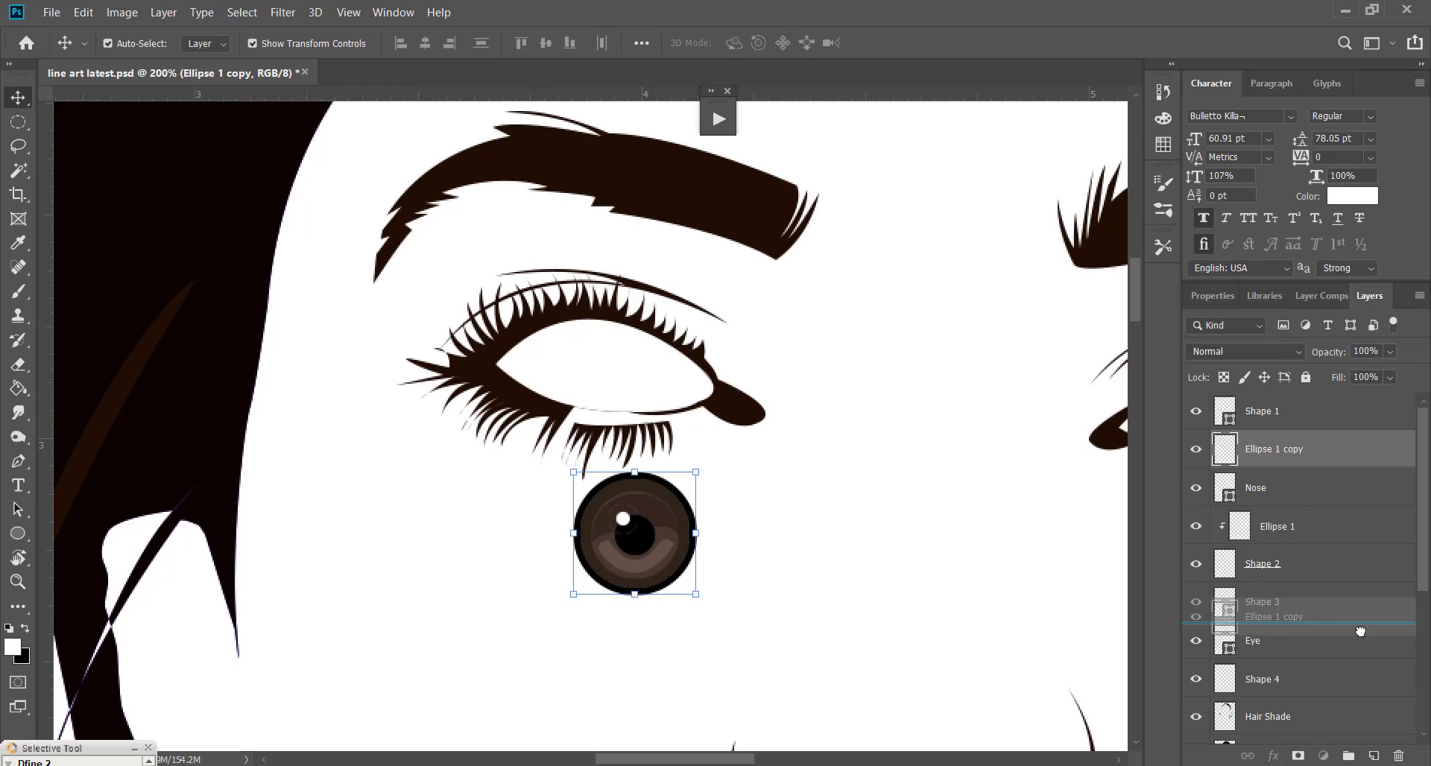
drag(613, 547, 617, 386)
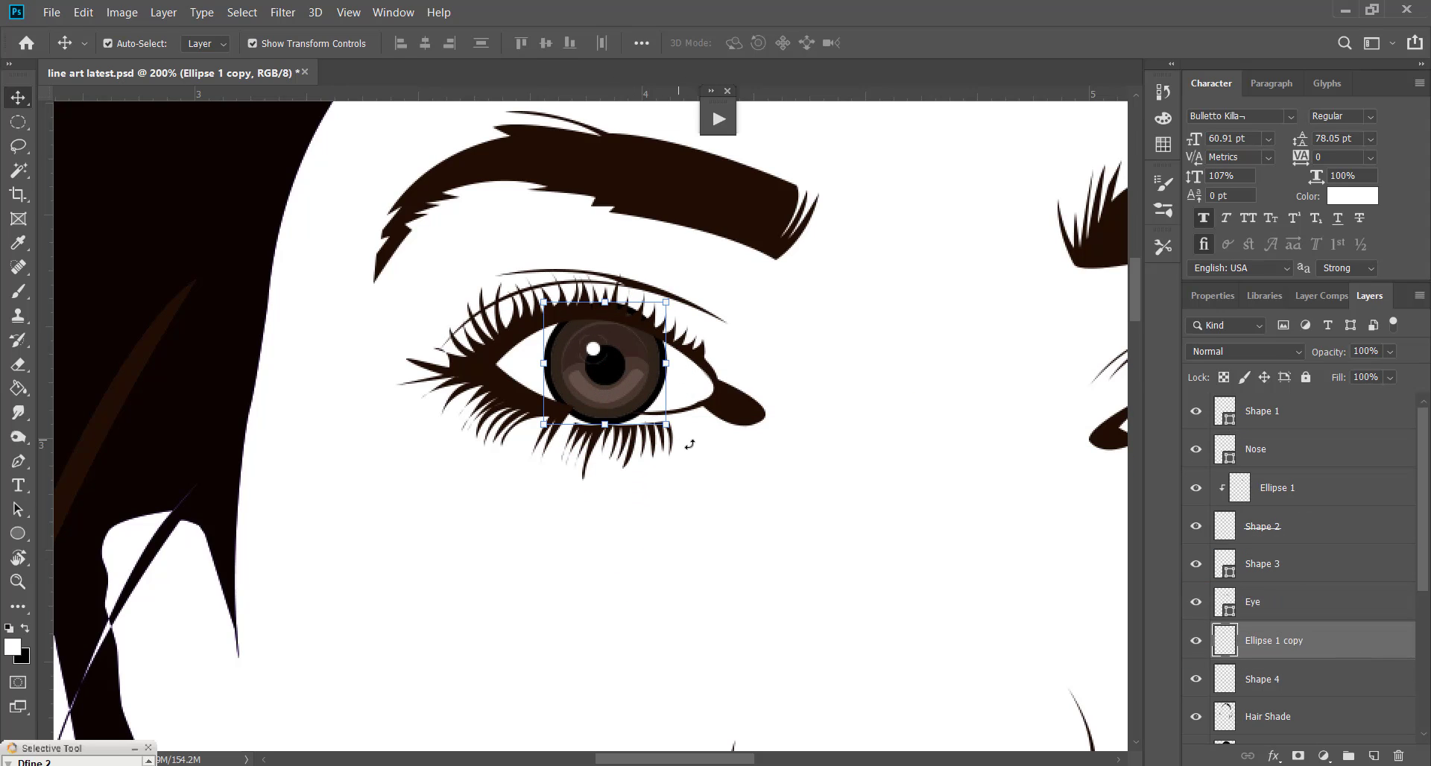
drag(608, 366, 669, 509)
scroll(1267, 596, down, 5)
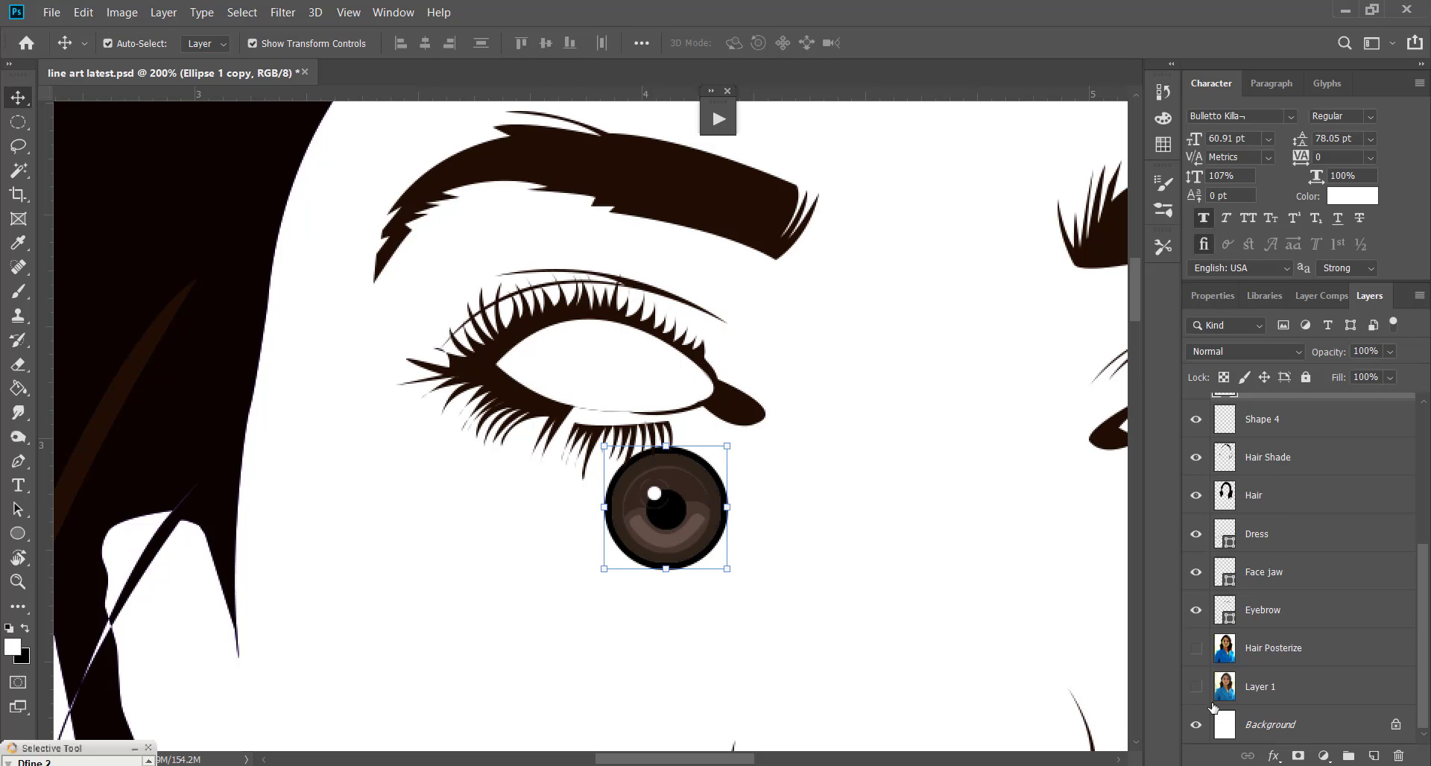
click(1196, 649)
click(1196, 687)
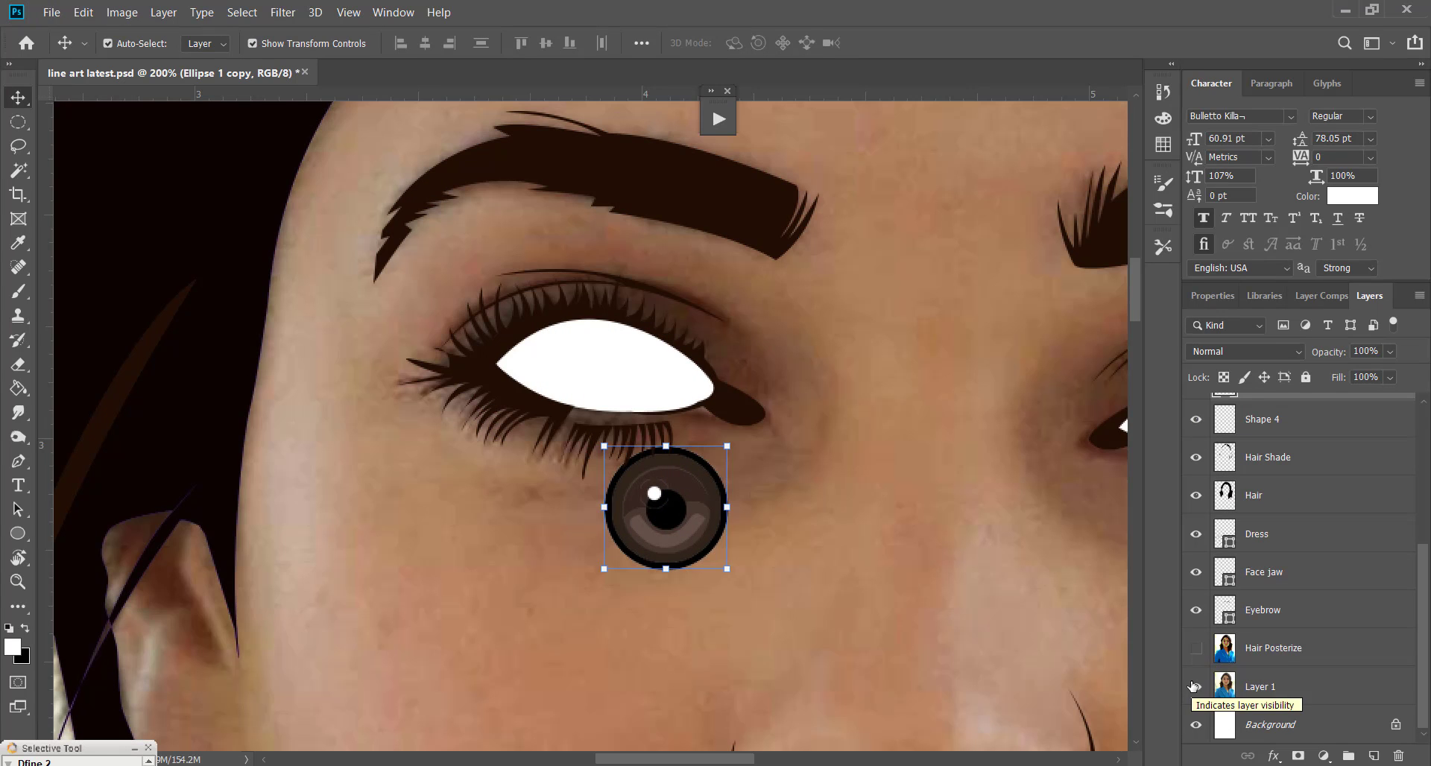
click(1197, 421)
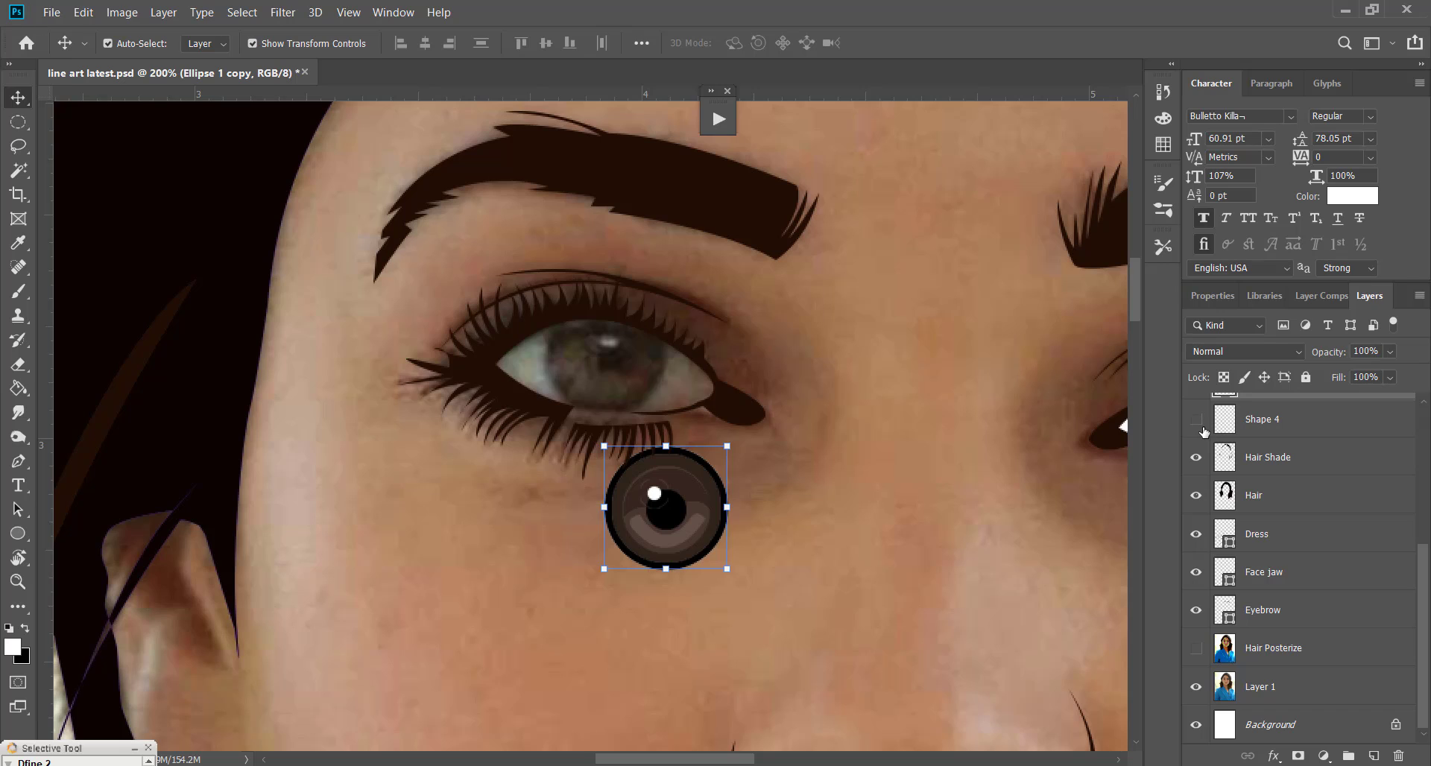
mouse_move(659, 533)
mouse_down()
mouse_move(598, 419)
mouse_move(593, 436)
mouse_up()
Scale the iris to about 94.58% and rotate it to about 30°, then hide the photo
key(ctrl+t)
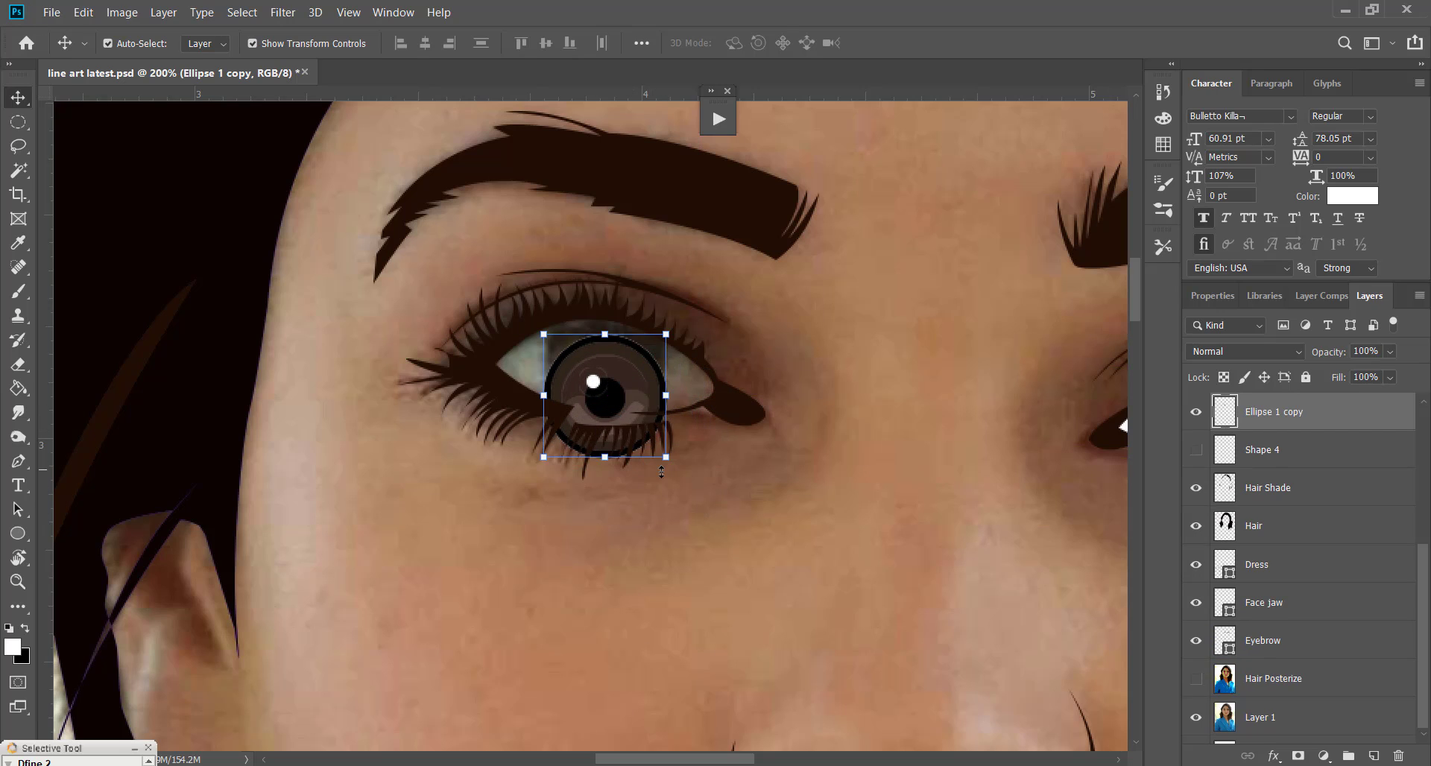
mouse_move(667, 460)
mouse_down()
mouse_move(668, 481)
mouse_move(681, 456)
mouse_move(639, 470)
mouse_up()
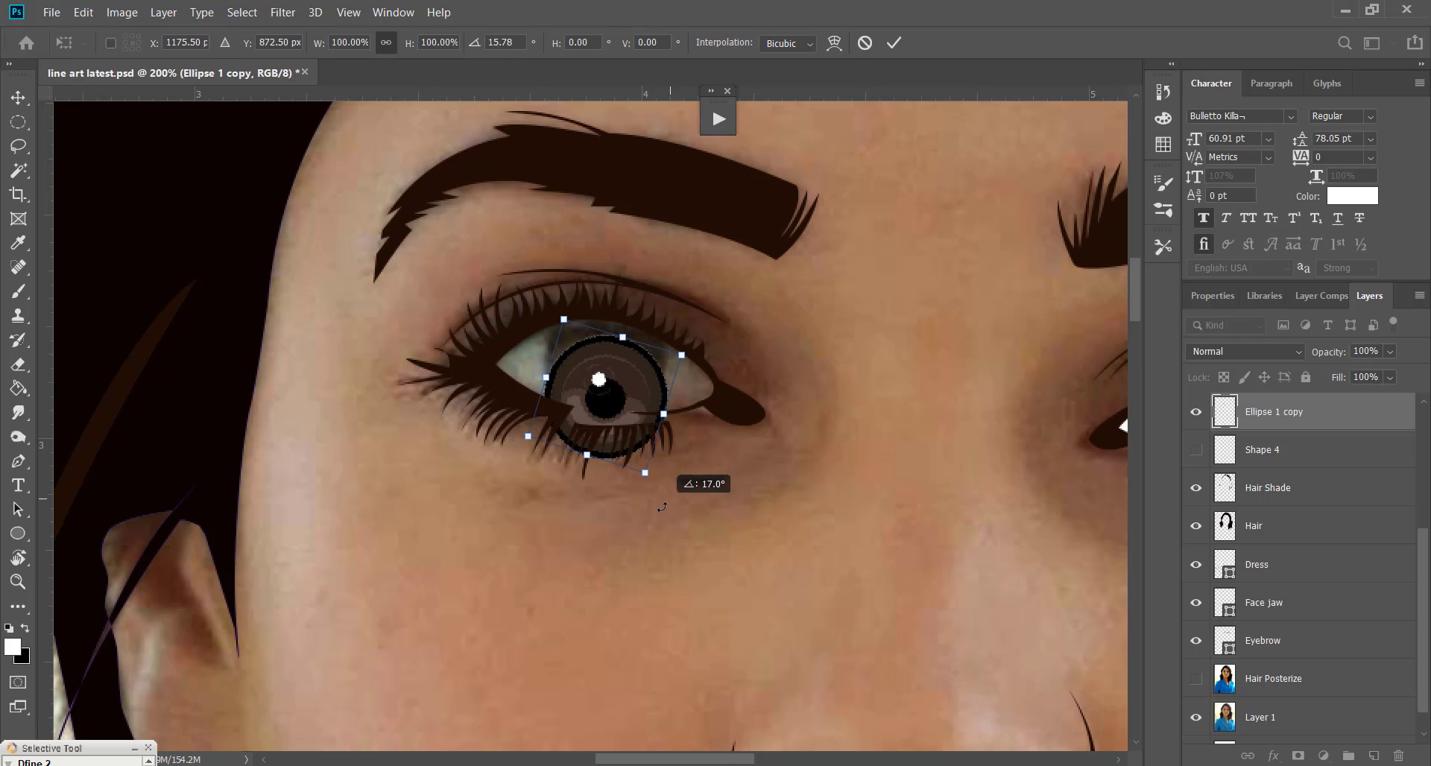
mouse_move(635, 414)
mouse_down()
mouse_move(668, 445)
mouse_move(650, 386)
mouse_up()
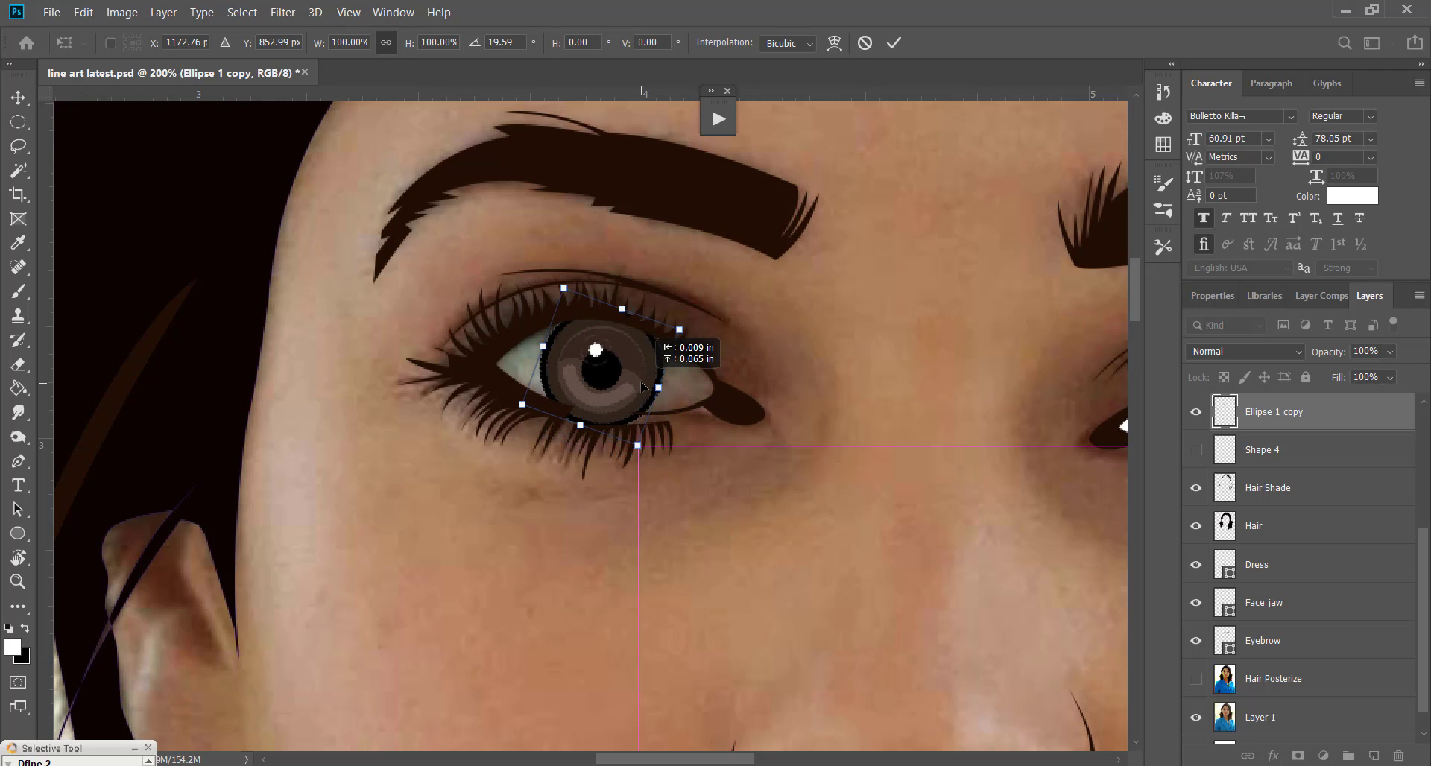
drag(647, 383, 631, 382)
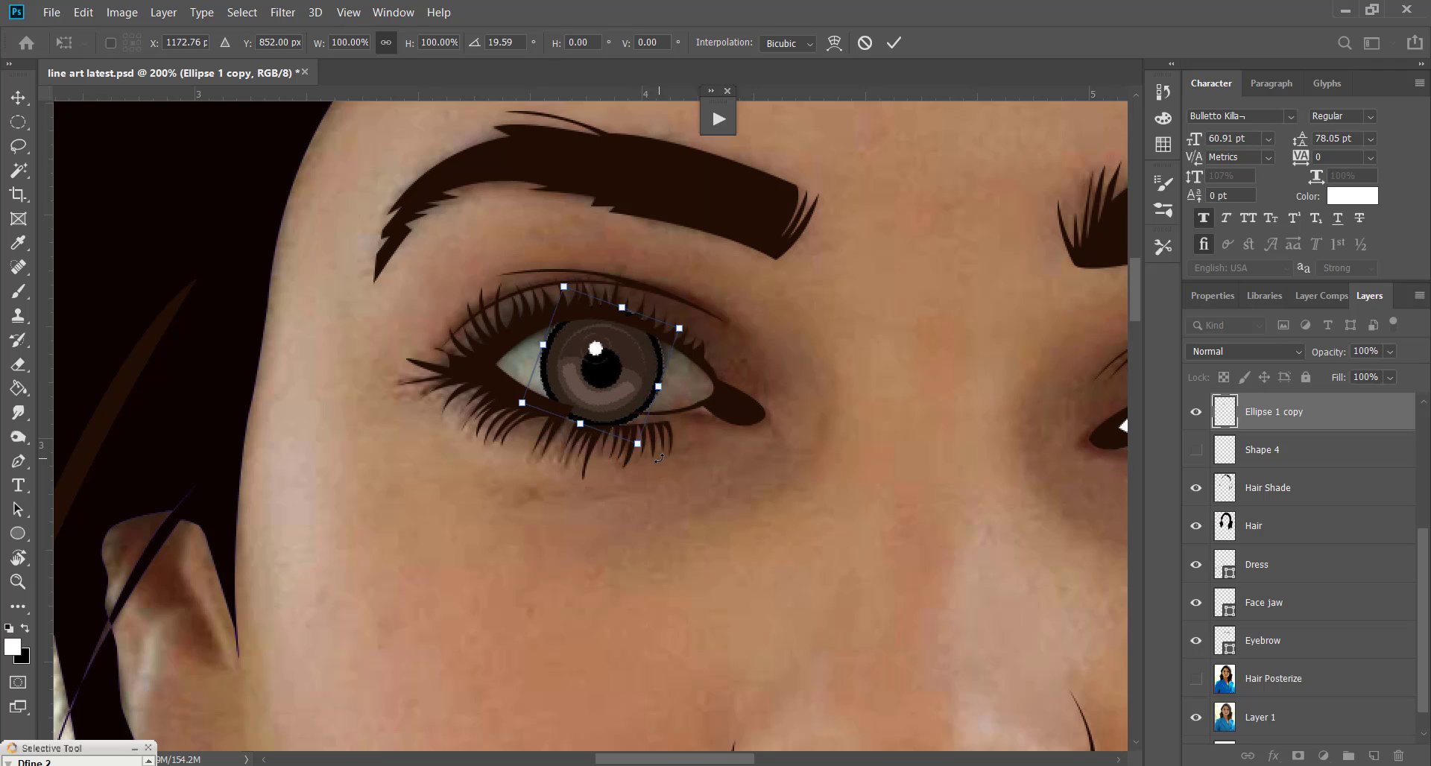
drag(654, 436, 644, 474)
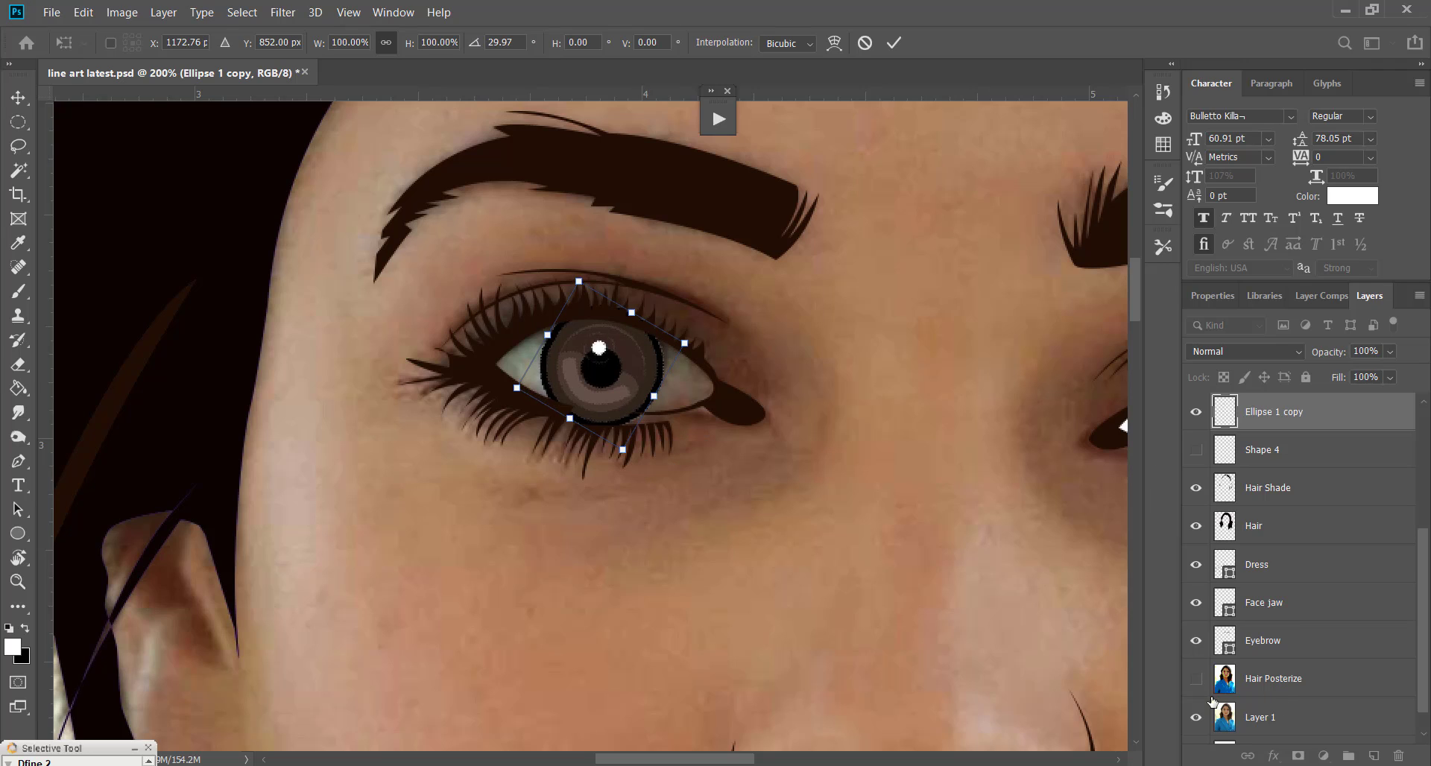
key(Return)
click(1197, 717)
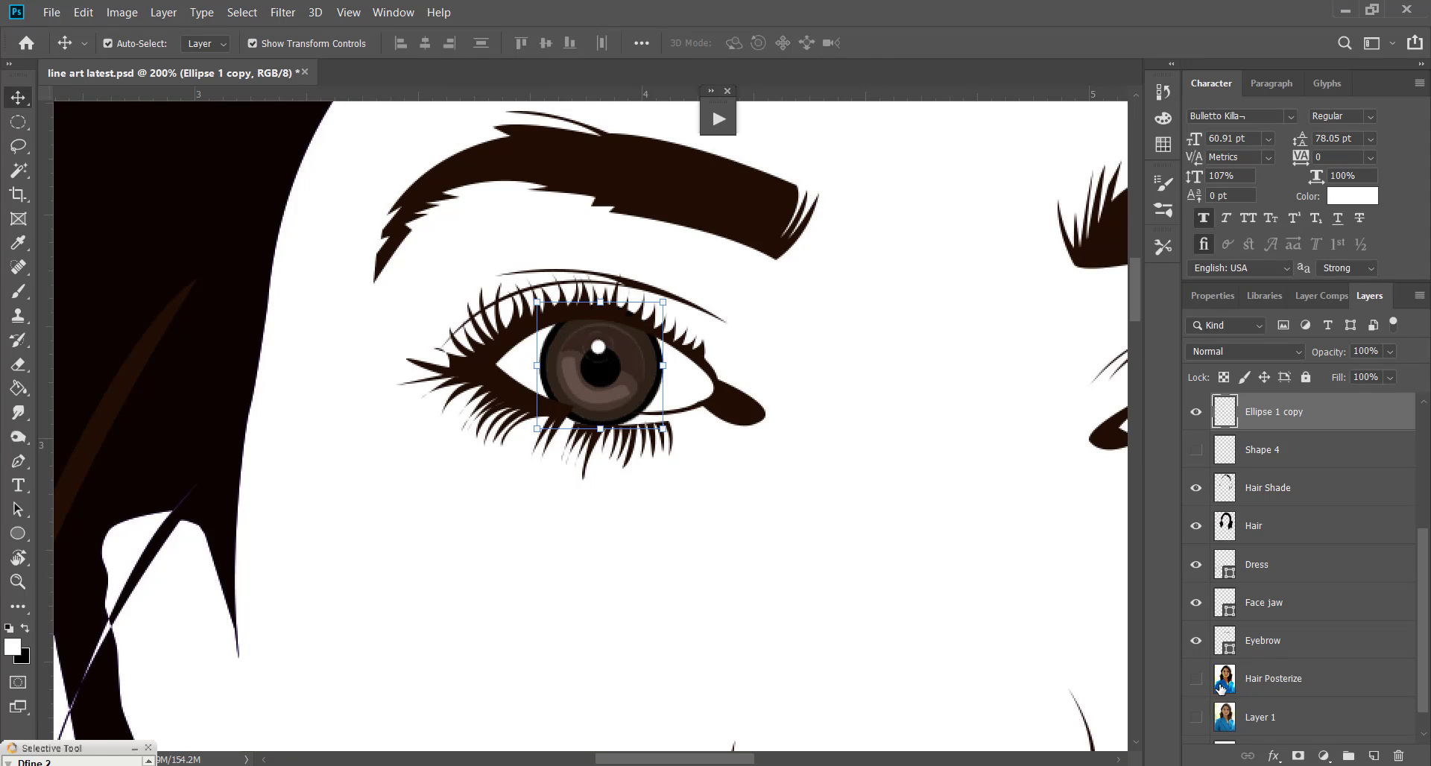
Clip the iris copy to the visible Shape 4 eye-white below the Eye layer and commit its placement
scroll(1228, 498, up, 2)
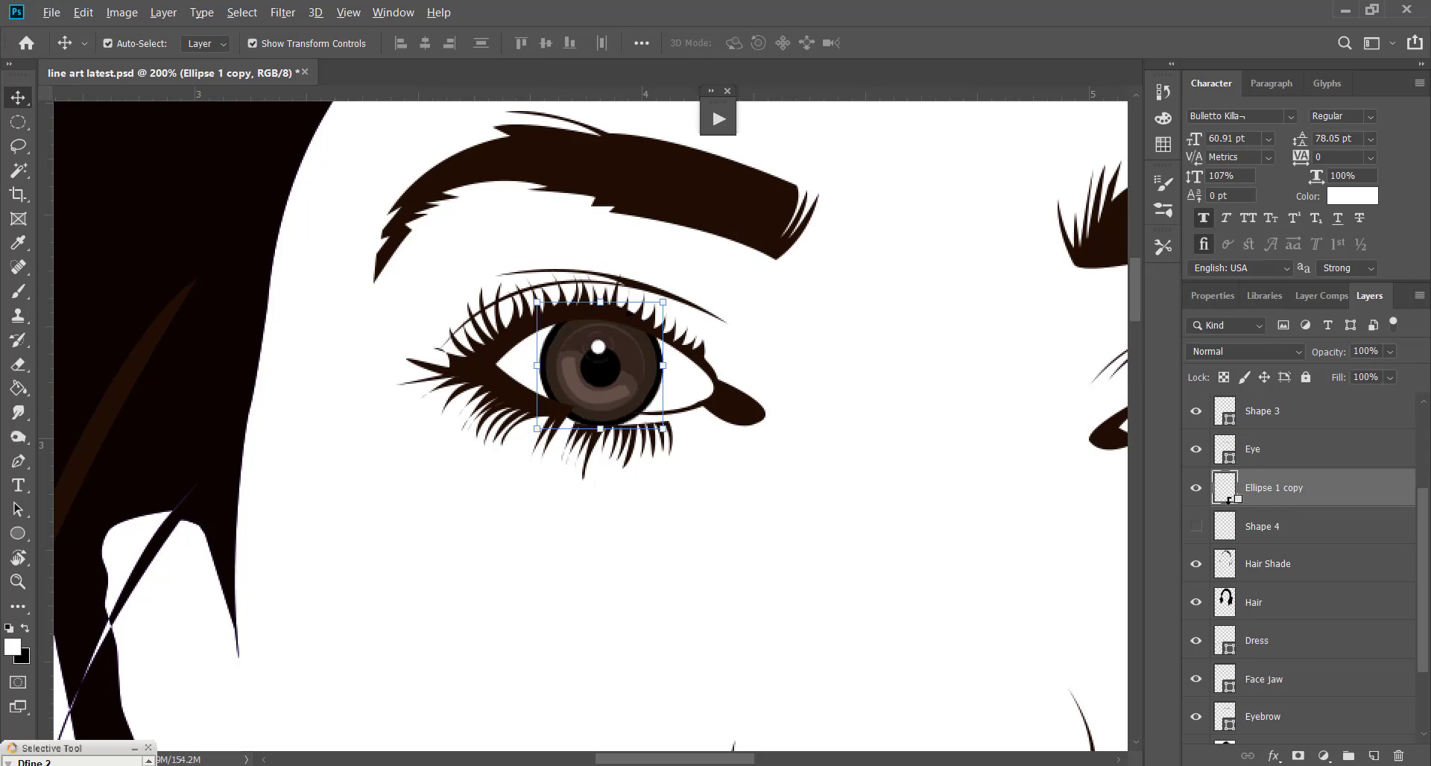
alt+click(1230, 500)
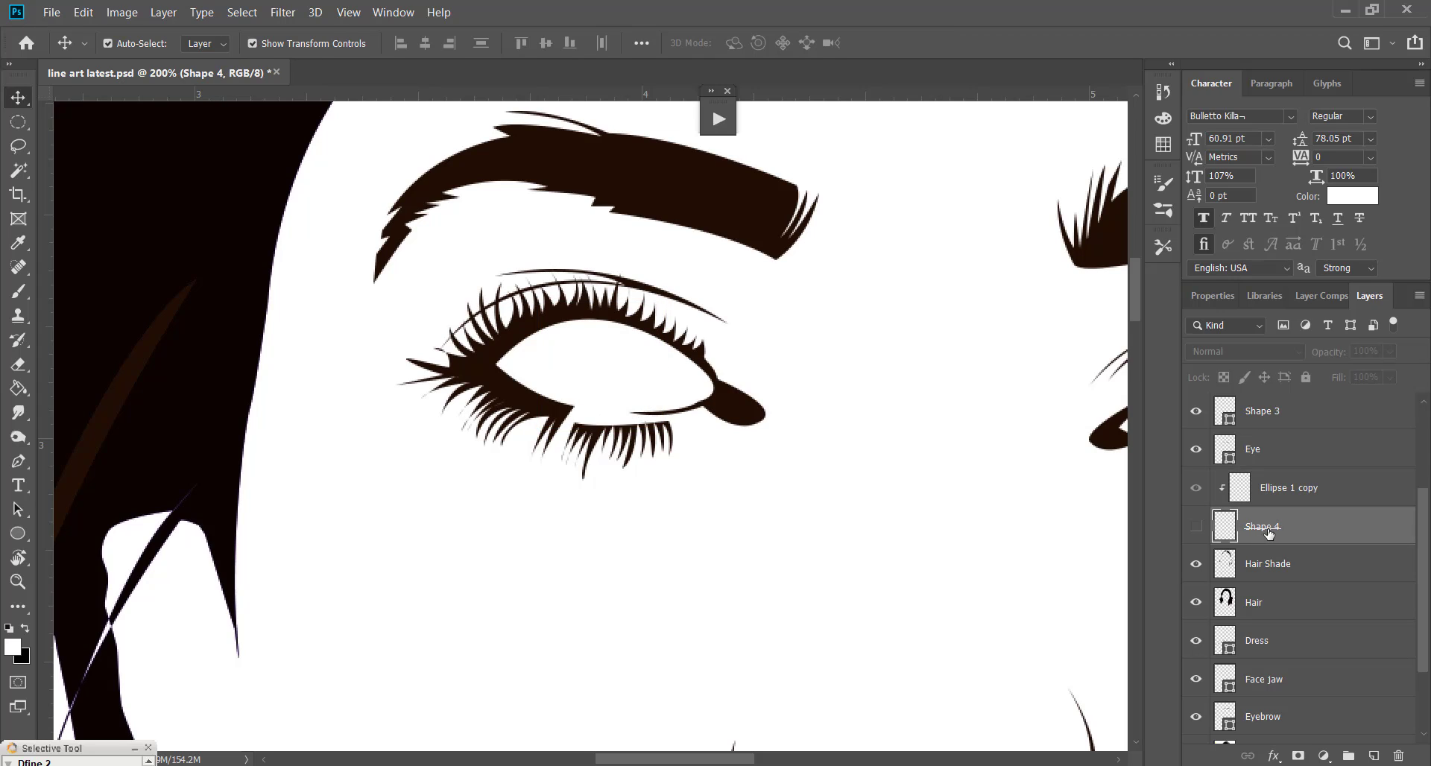
drag(1265, 526, 1270, 472)
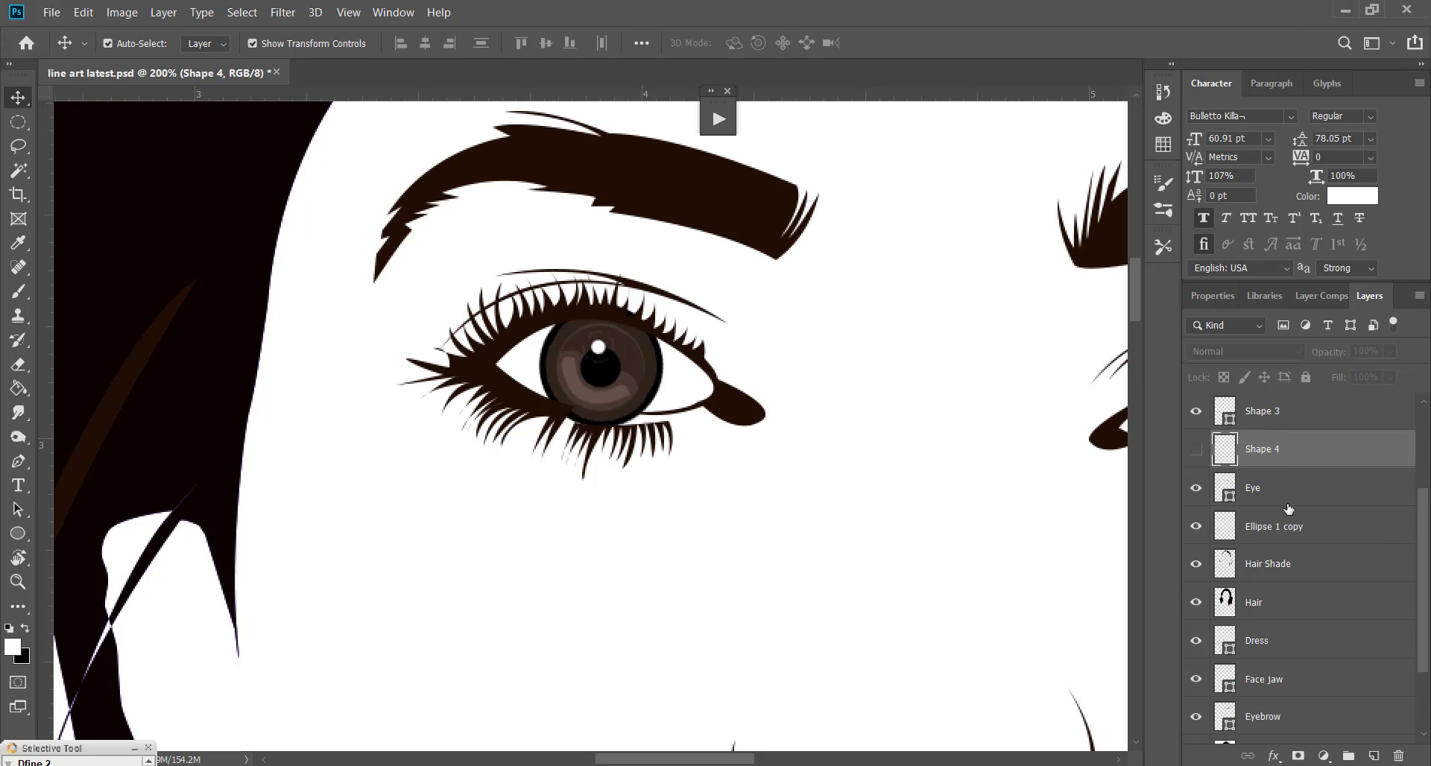
drag(1288, 520, 1271, 429)
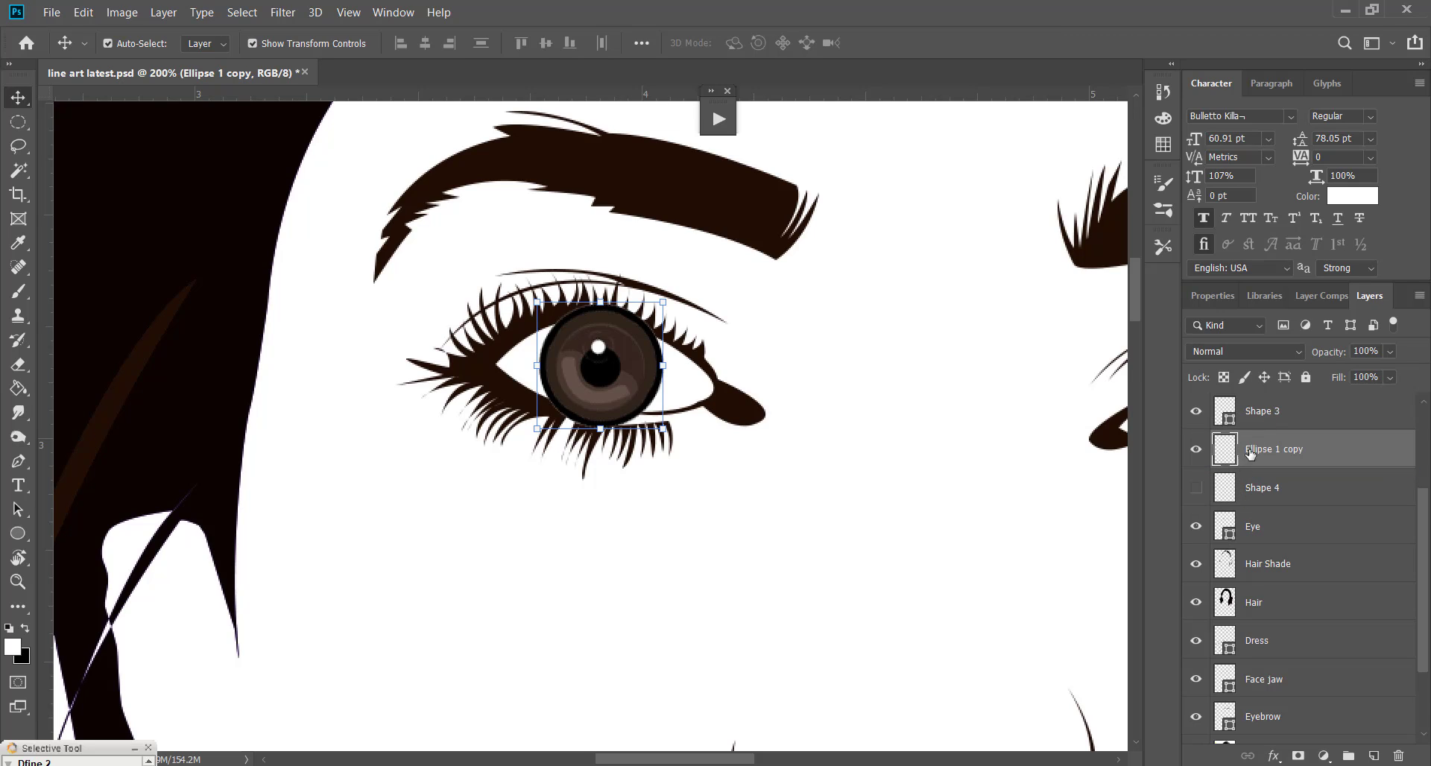
click(1197, 488)
alt+click(1225, 465)
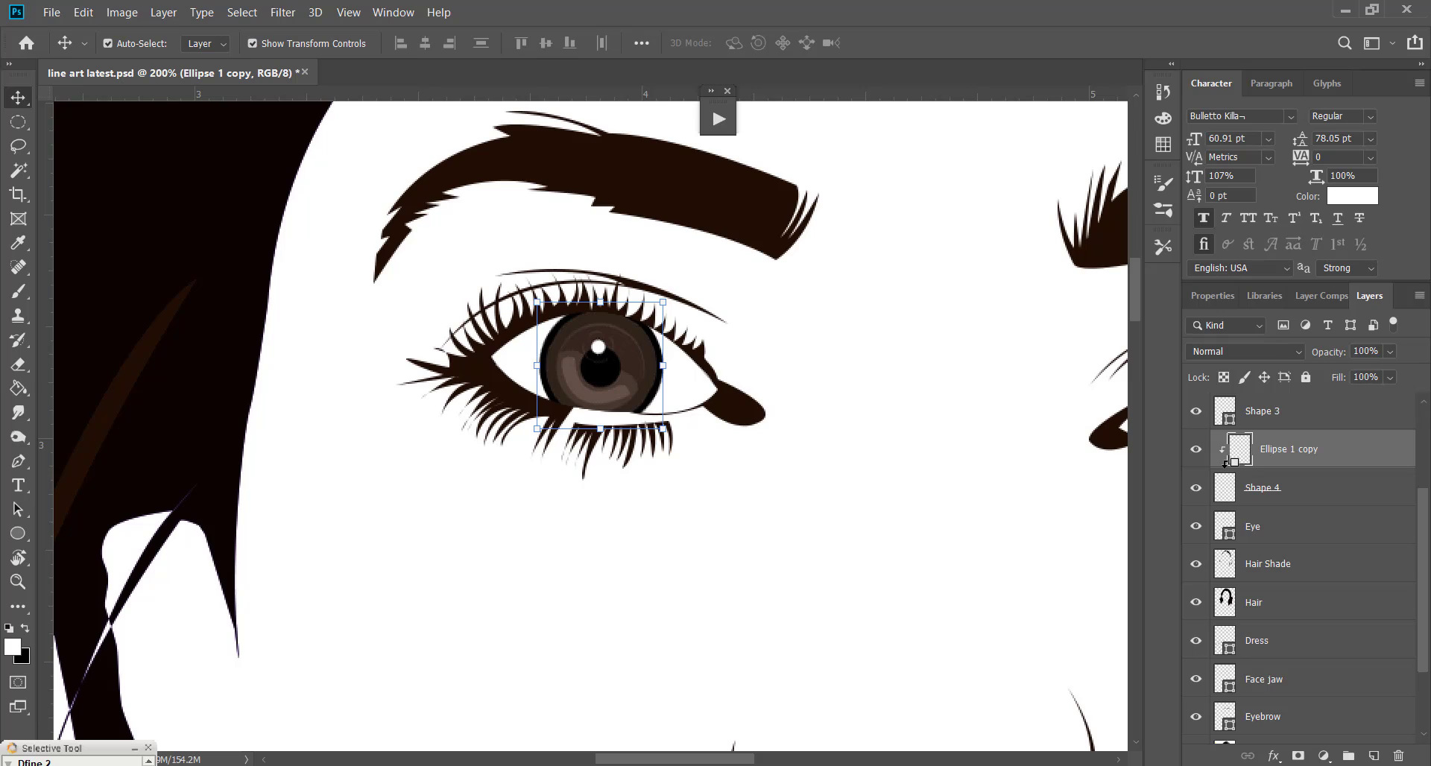
drag(1296, 502, 1312, 534)
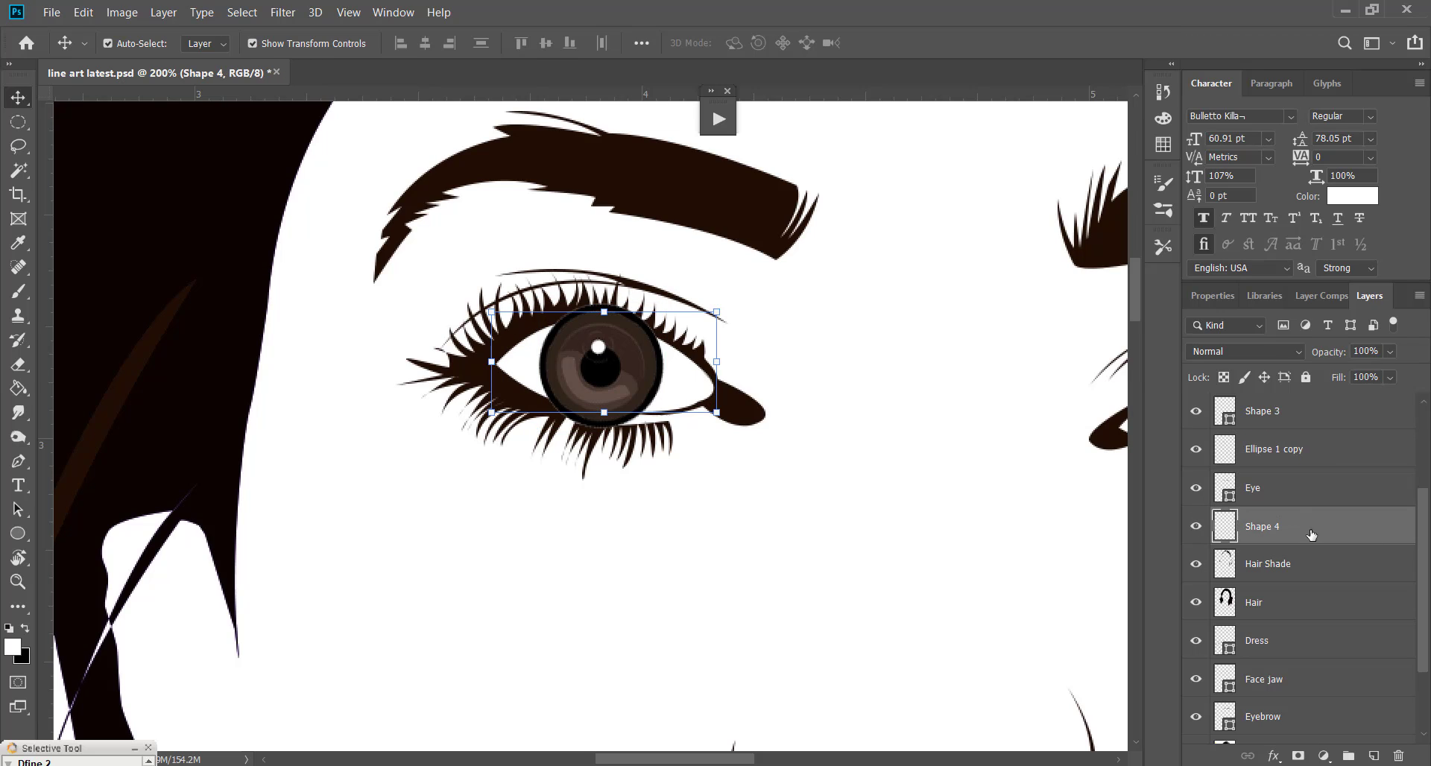
drag(1316, 470, 1312, 507)
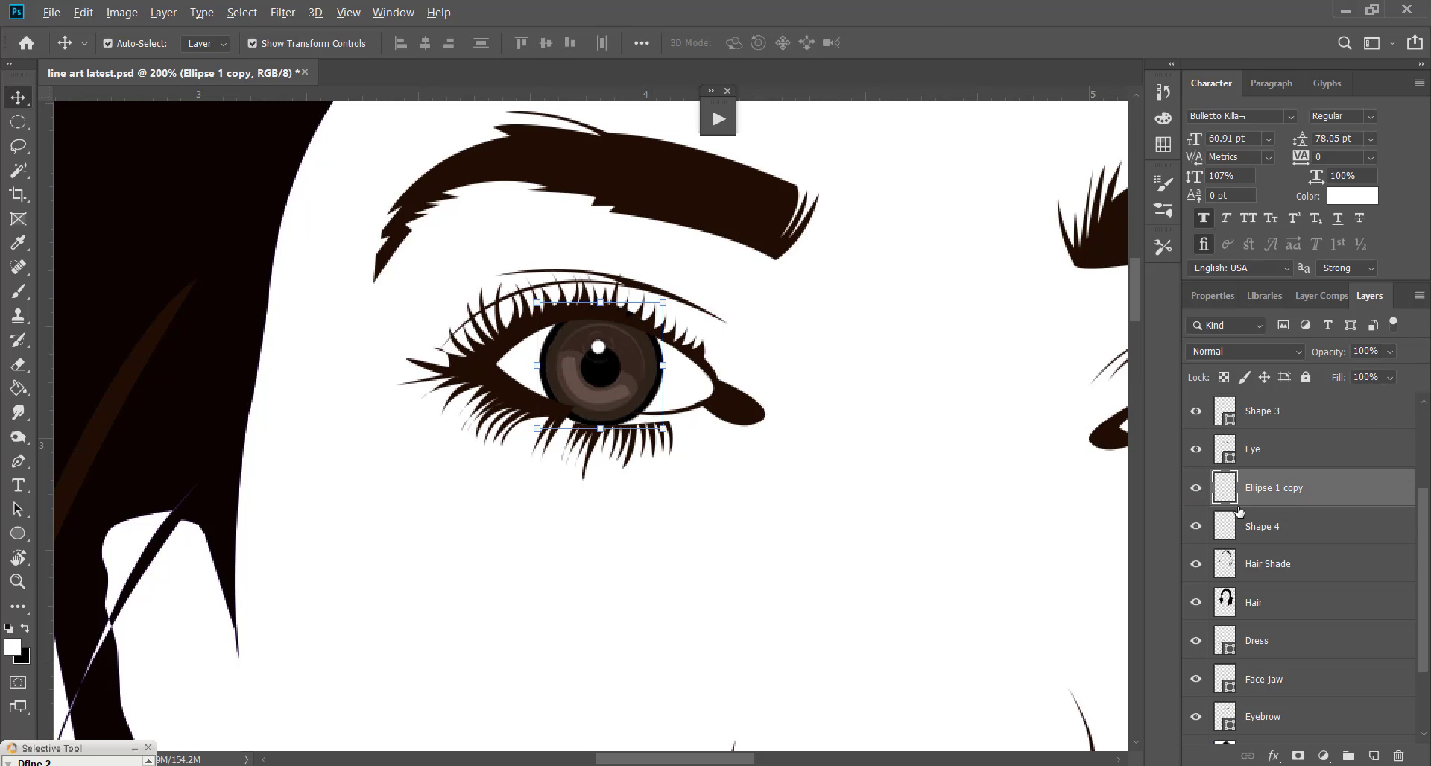
alt+click(1230, 507)
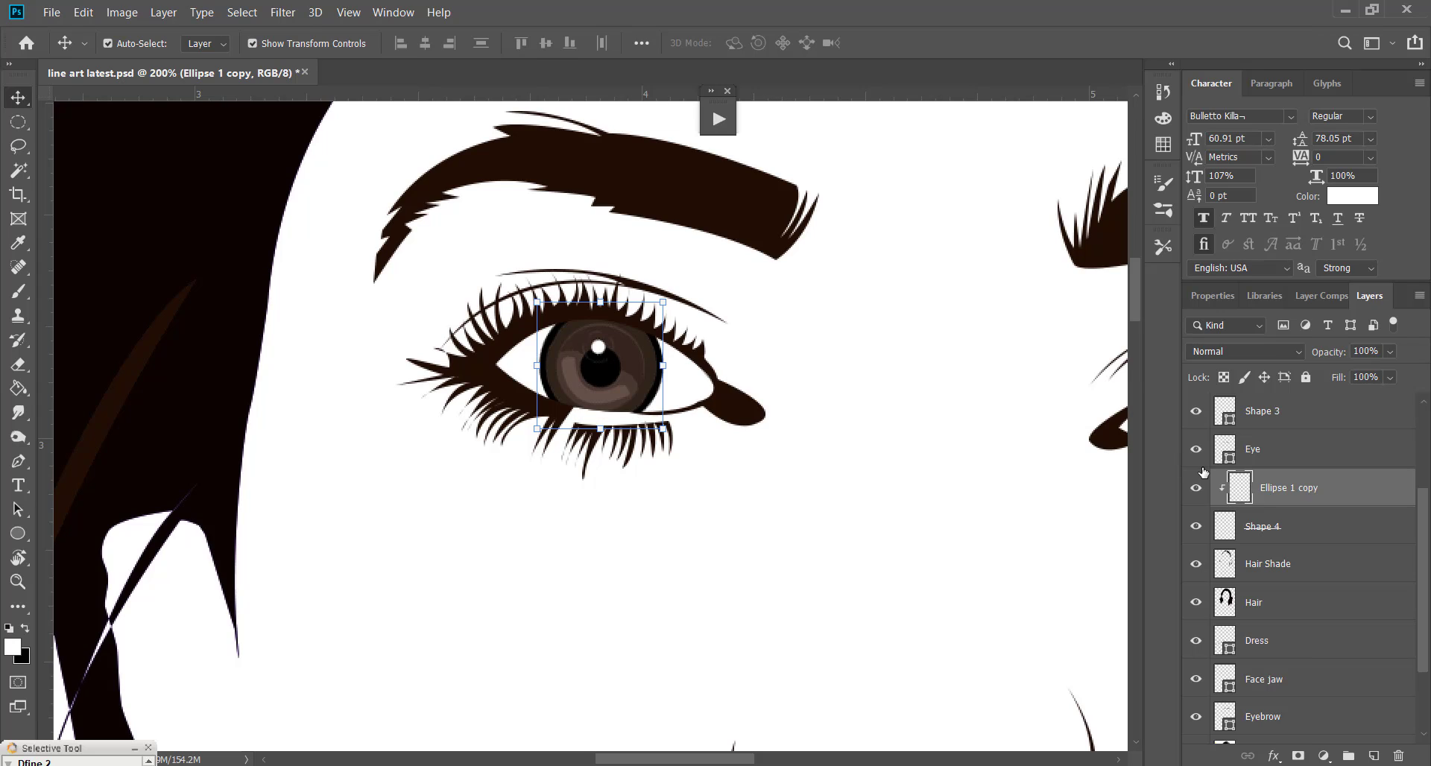
key(ctrl+t)
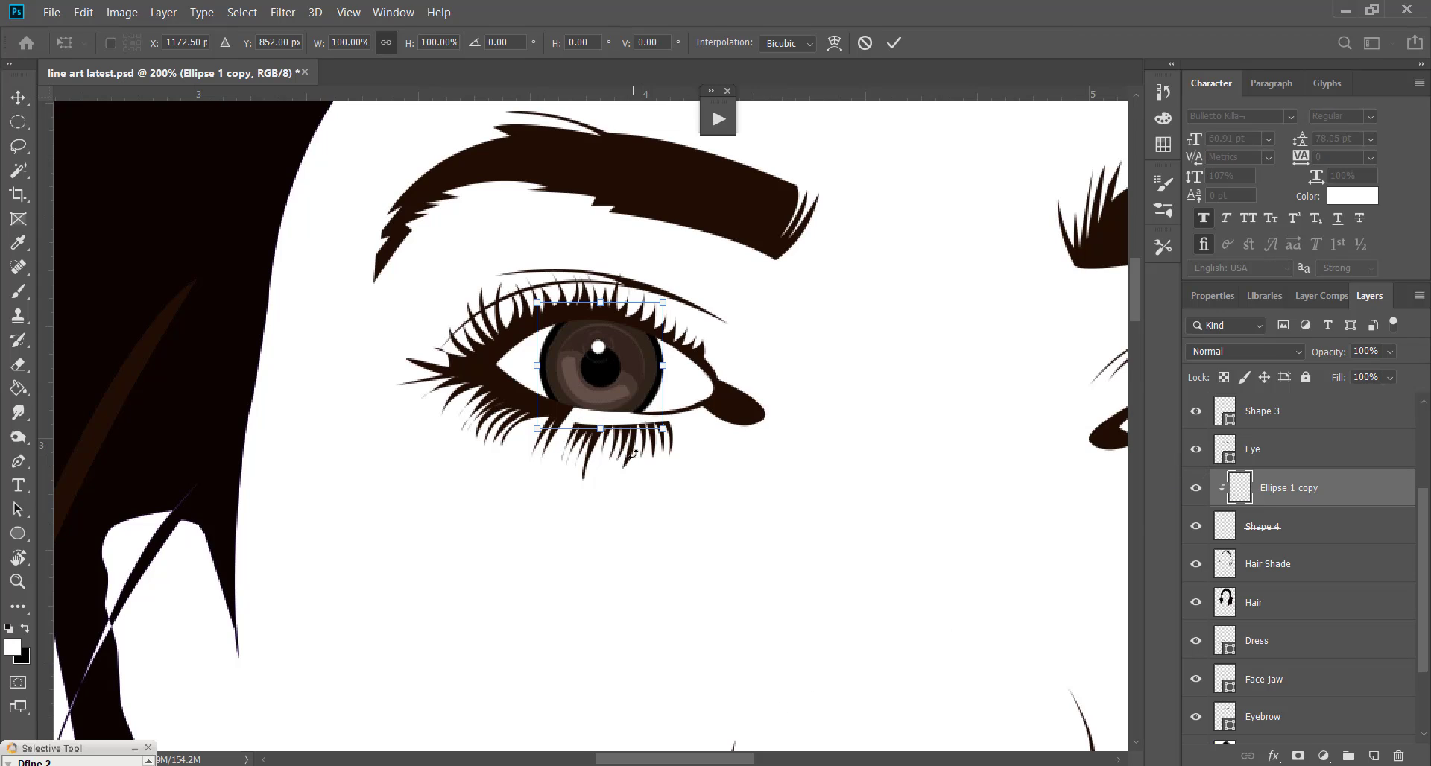
click(18, 97)
click(630, 495)
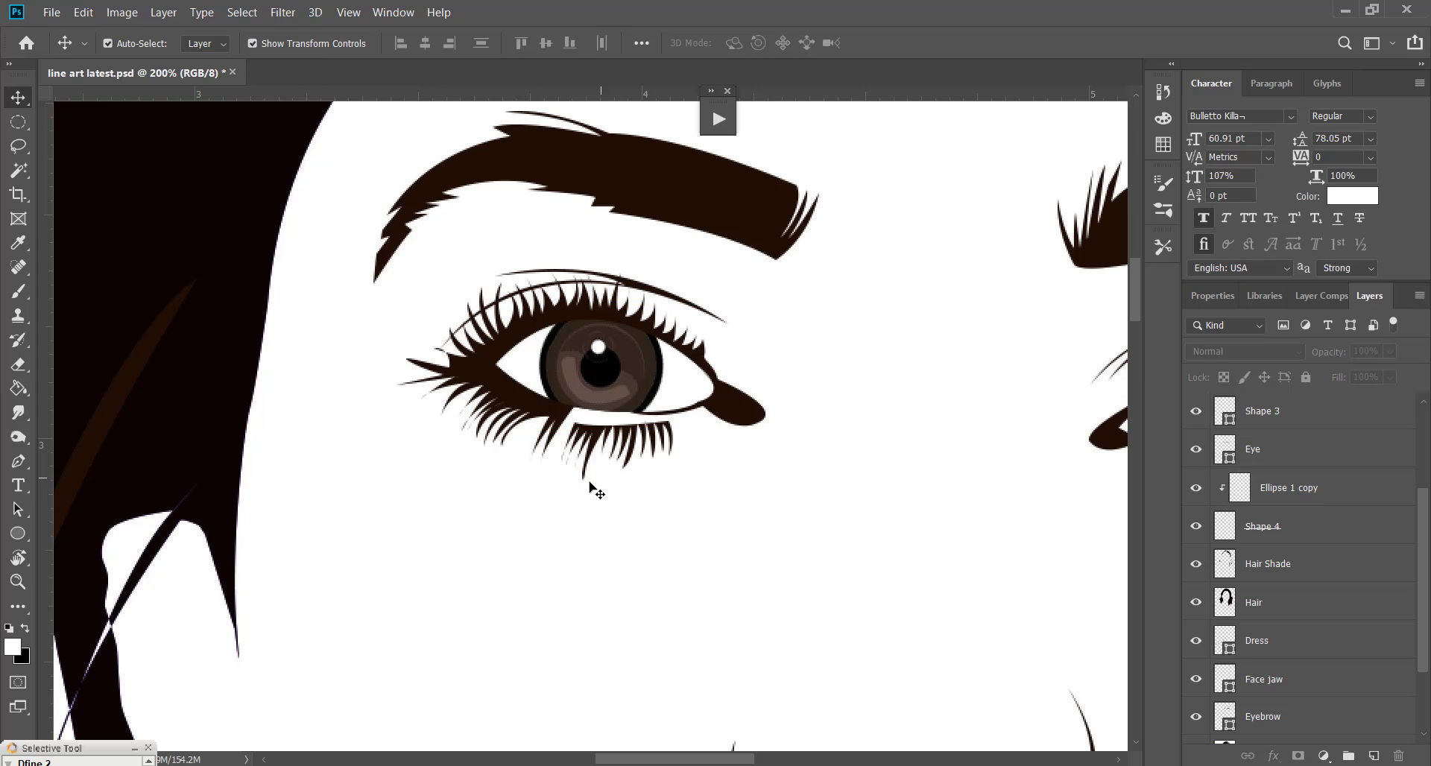
Try Magic Wand on the unrasterized Eye layer's lower lashes, dismissing the resulting errors
click(19, 170)
key(v)
click(523, 408)
key(w)
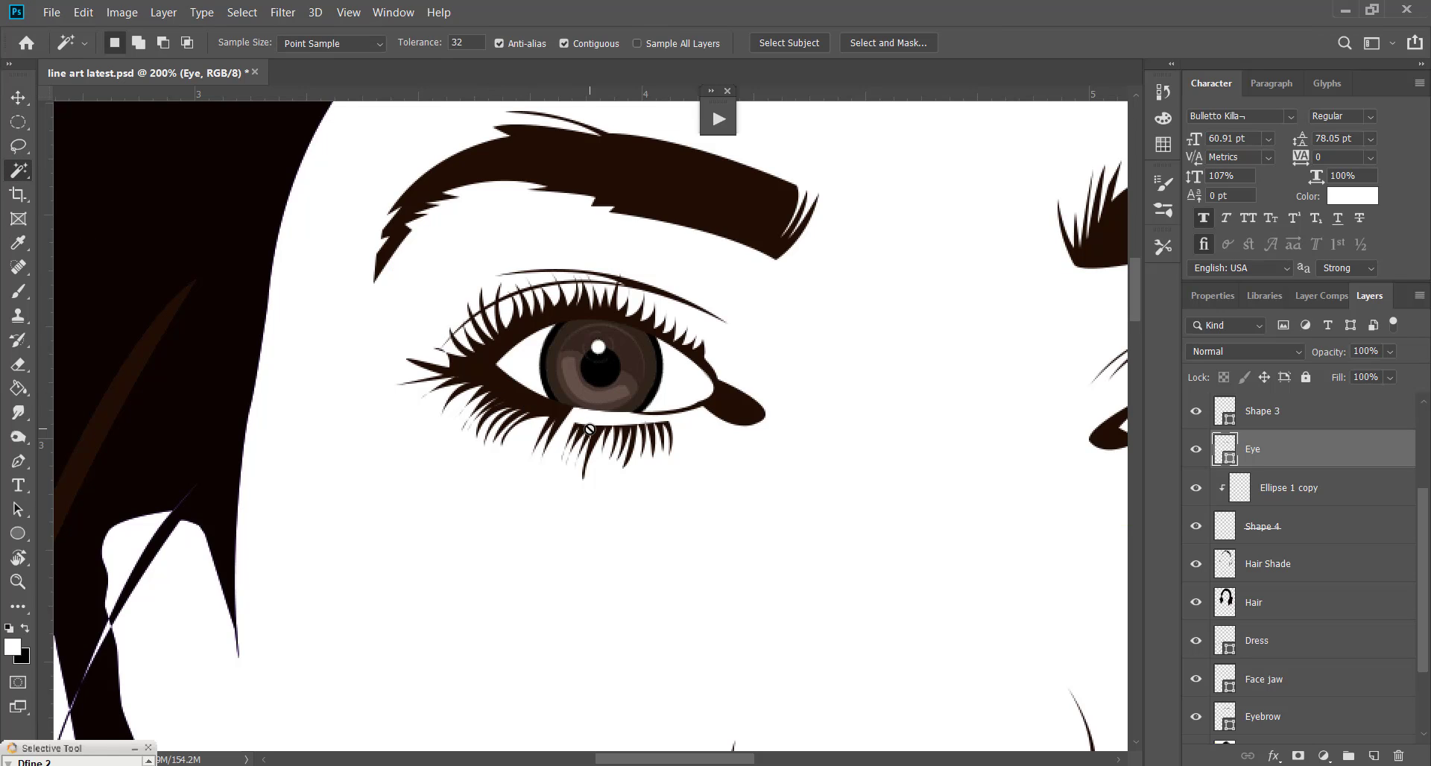
click(590, 432)
key(Return)
click(603, 431)
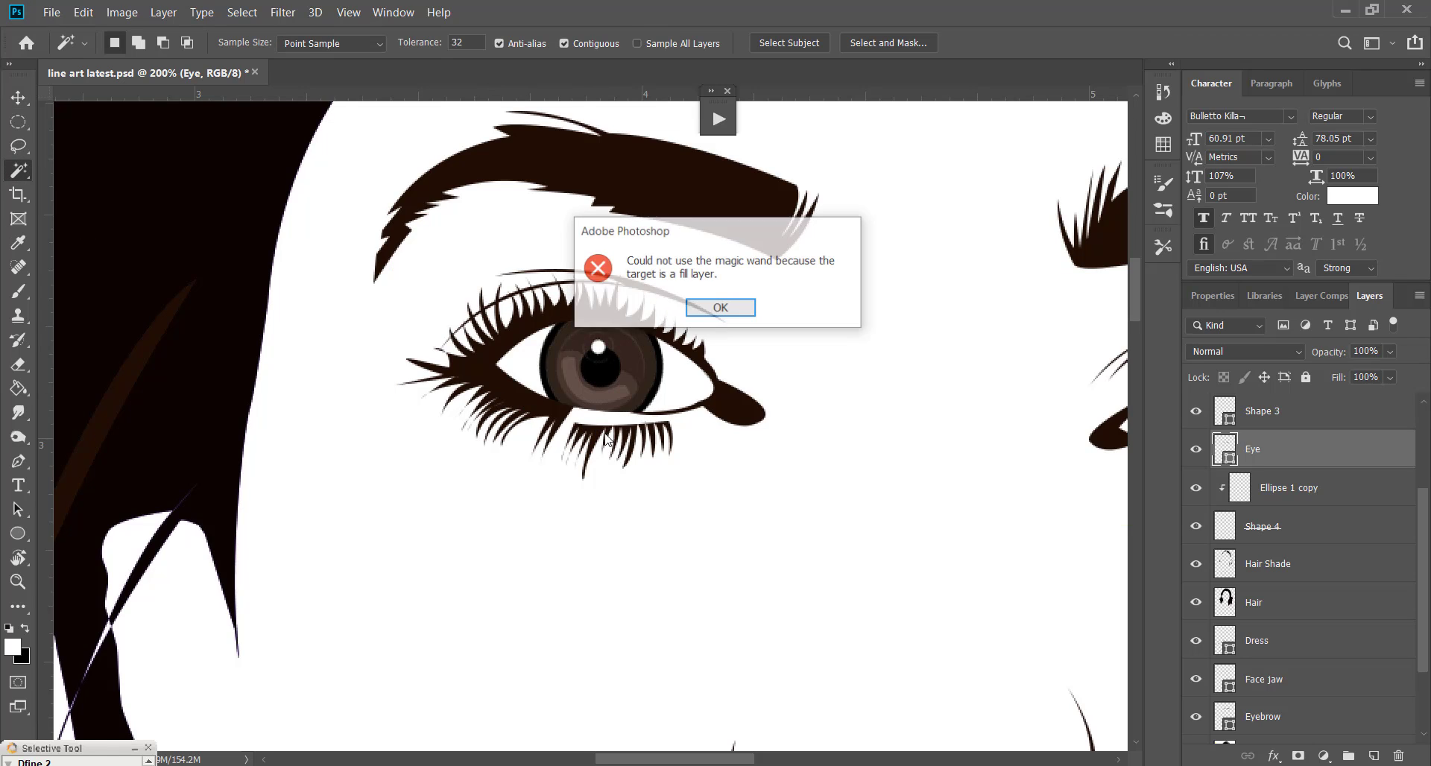
click(719, 308)
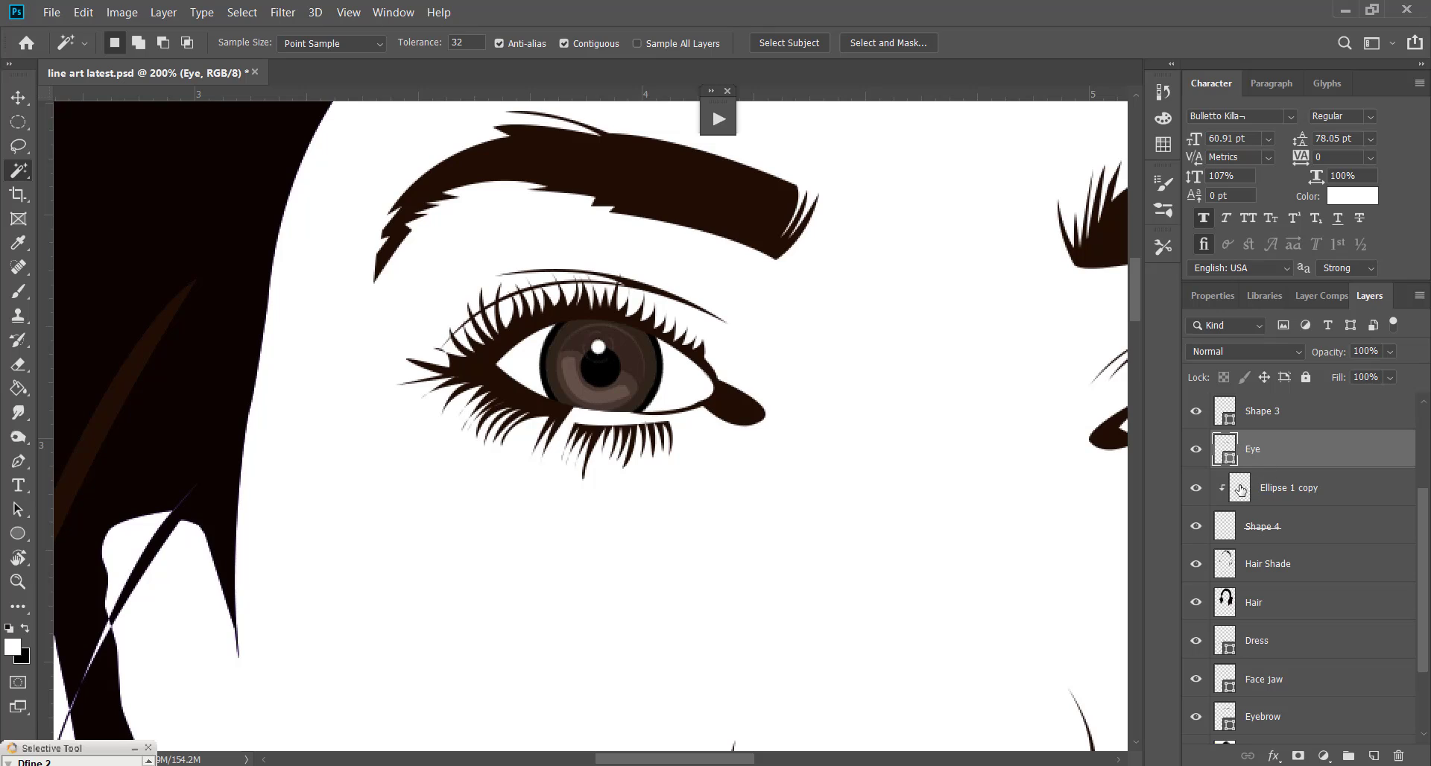
Rasterize the Eye layer, remove its lower lashes and paste them as Layer 2
right_click(1264, 452)
click(1074, 272)
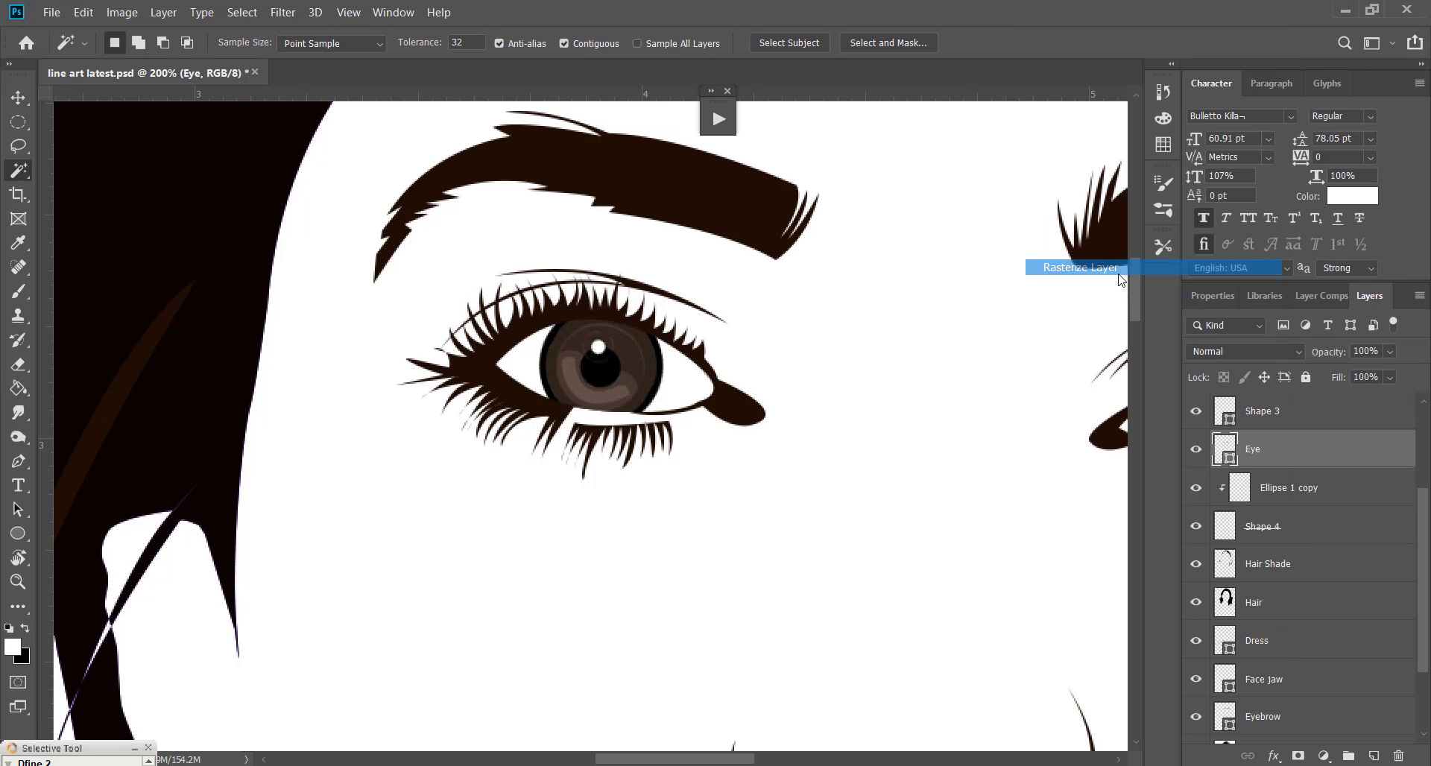
click(597, 431)
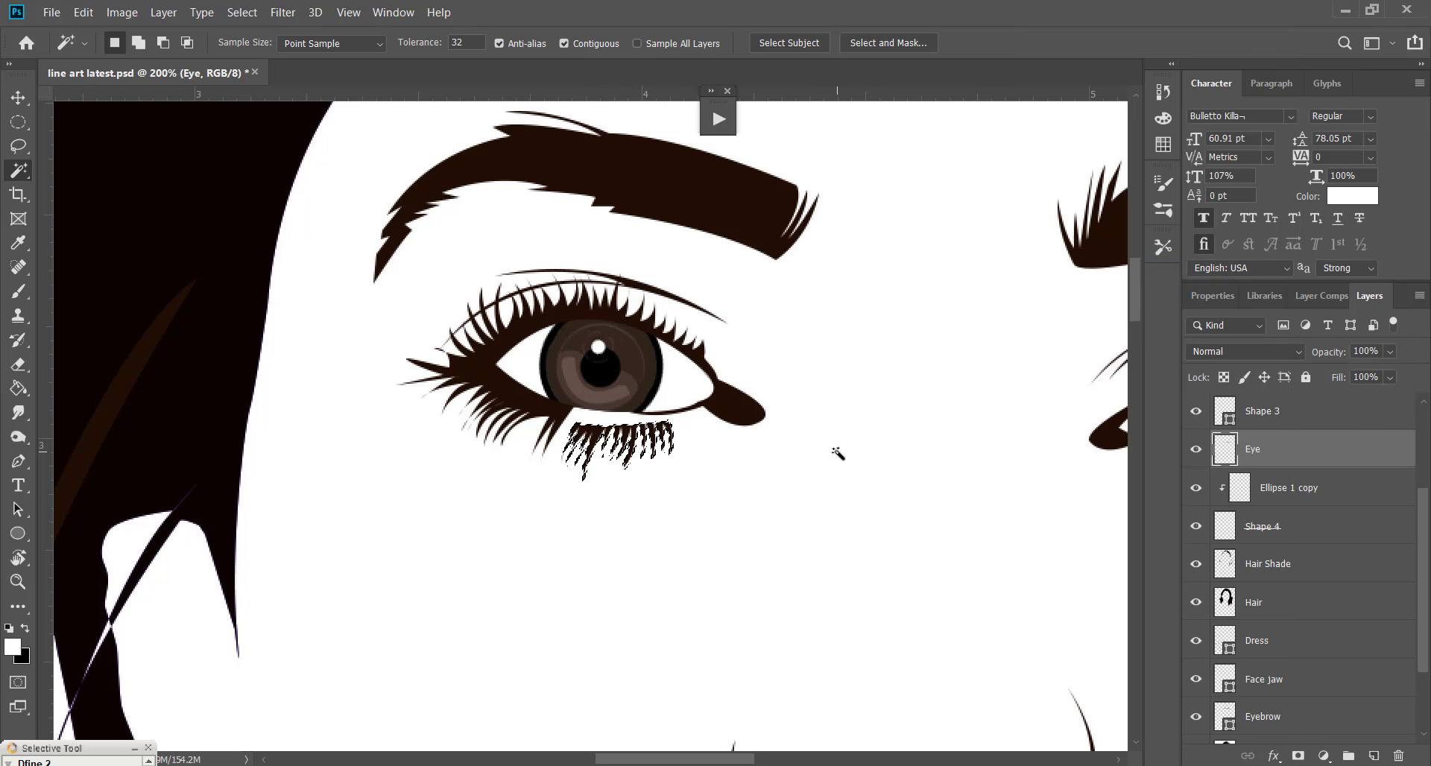
key(Delete)
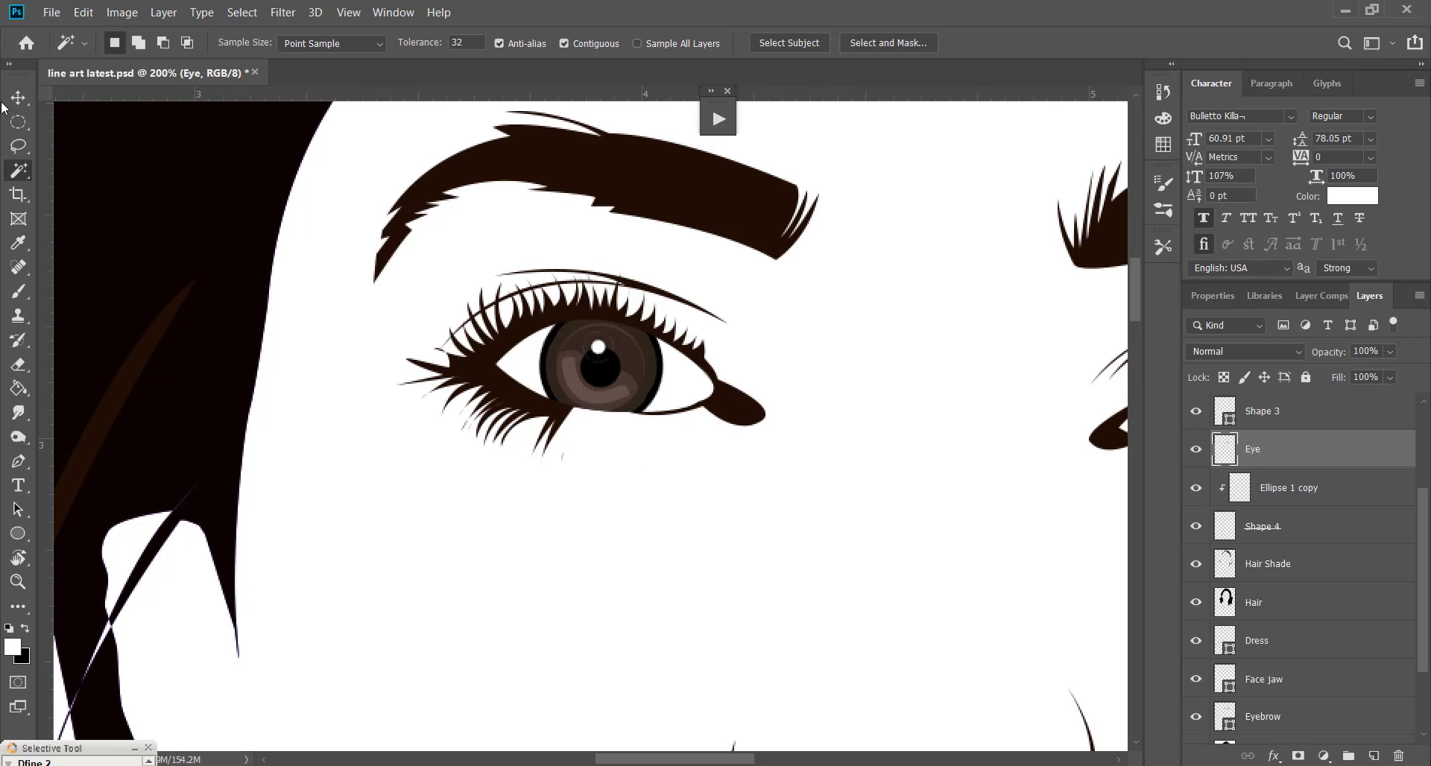
key(ctrl+v)
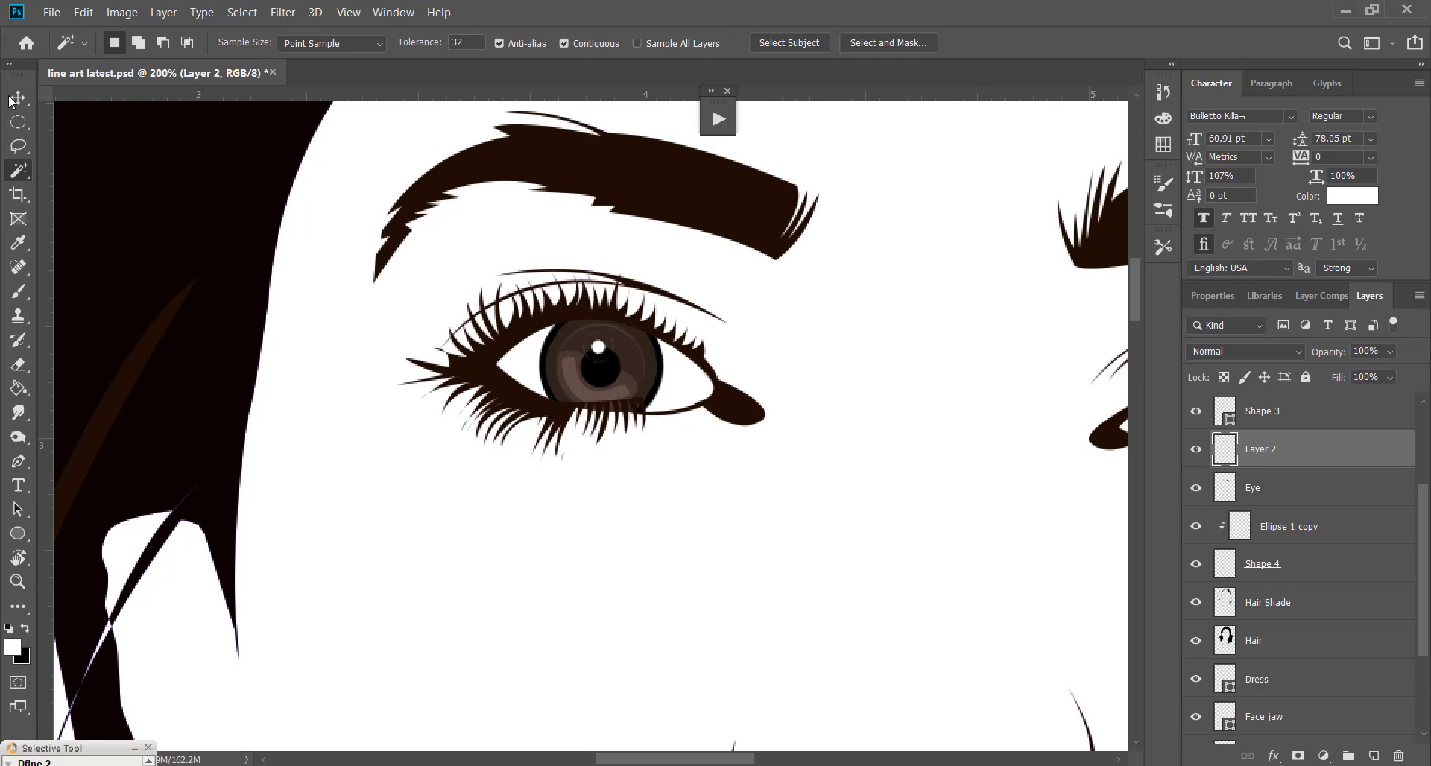
Shift the Layer 2 lashes under the left eye and rotate them about 6.3°
click(12, 99)
drag(600, 411, 632, 426)
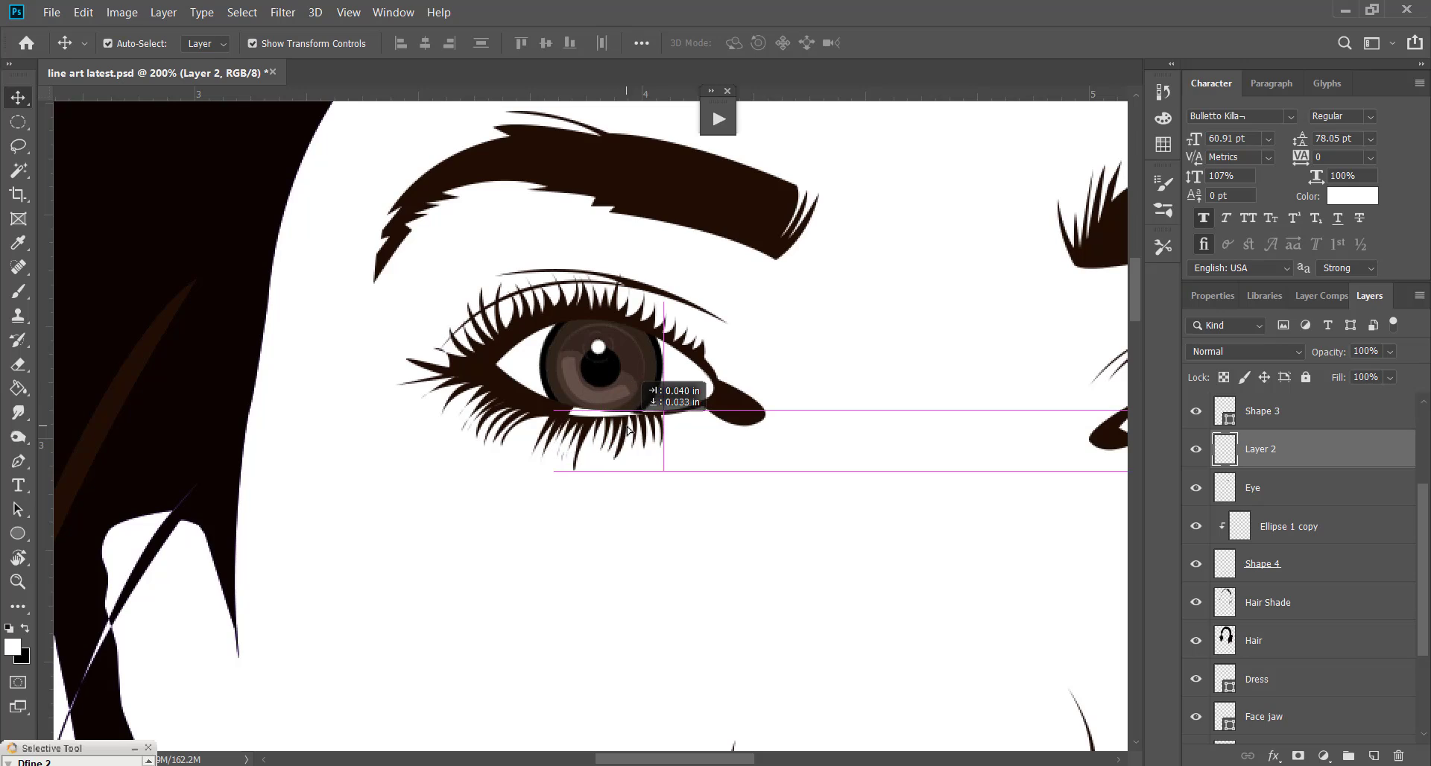
drag(690, 481, 687, 491)
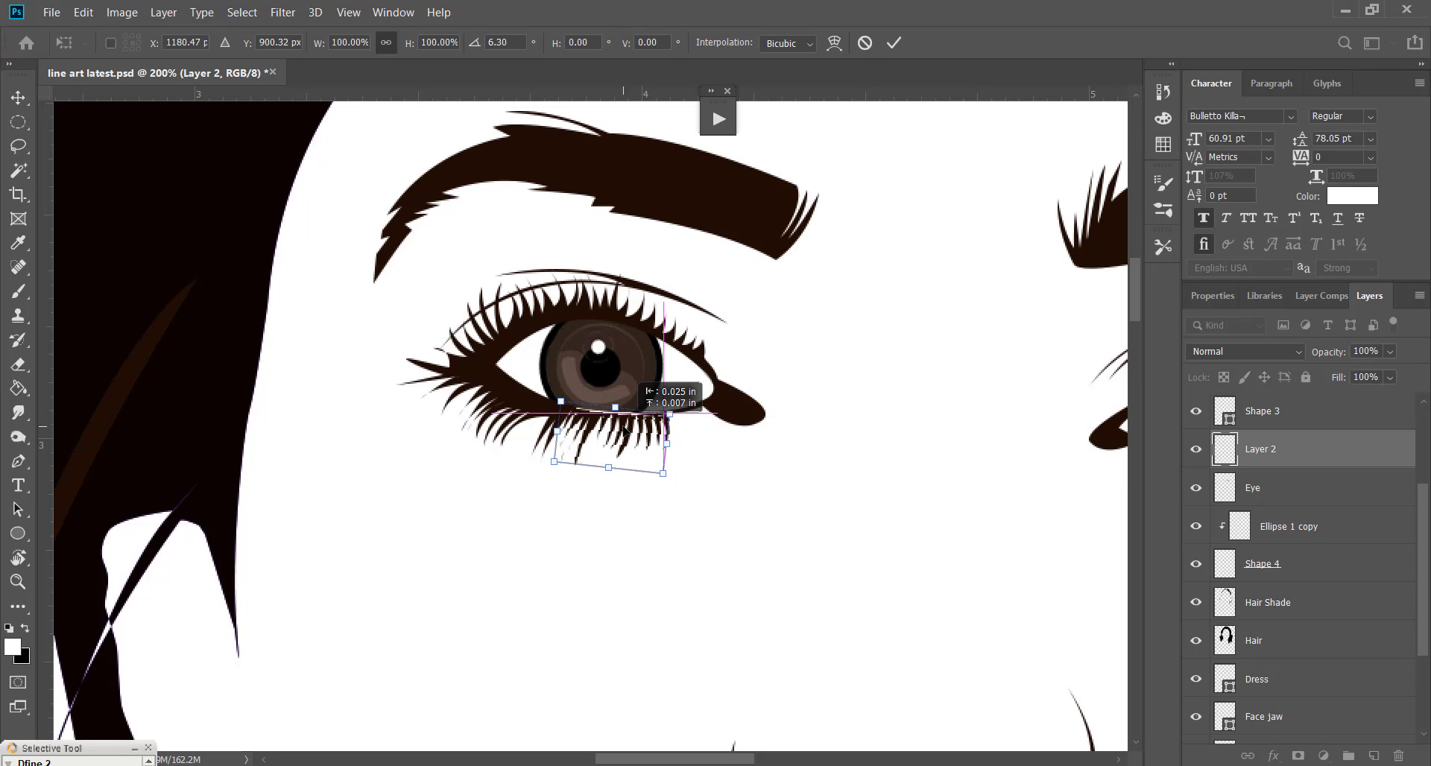
drag(632, 431, 623, 422)
key(Return)
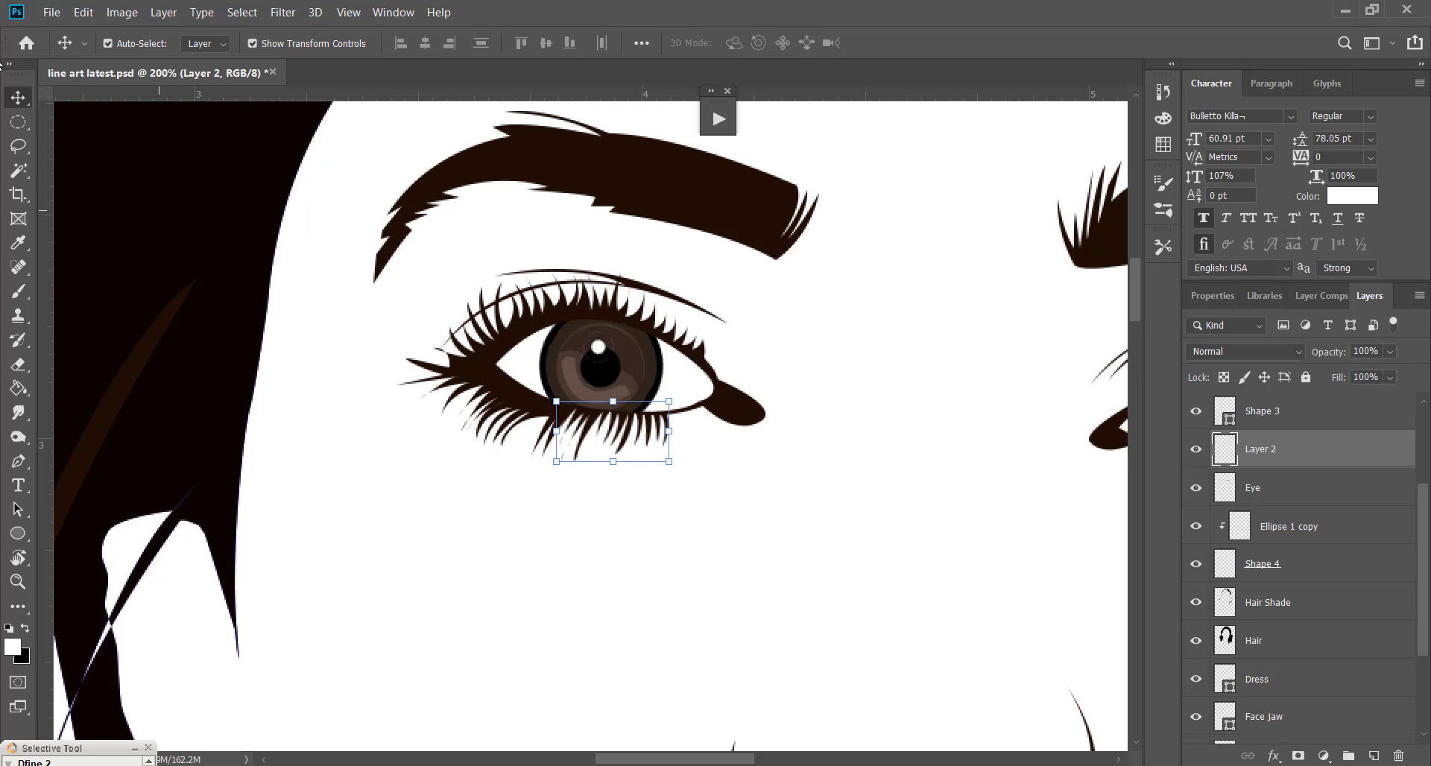
click(721, 601)
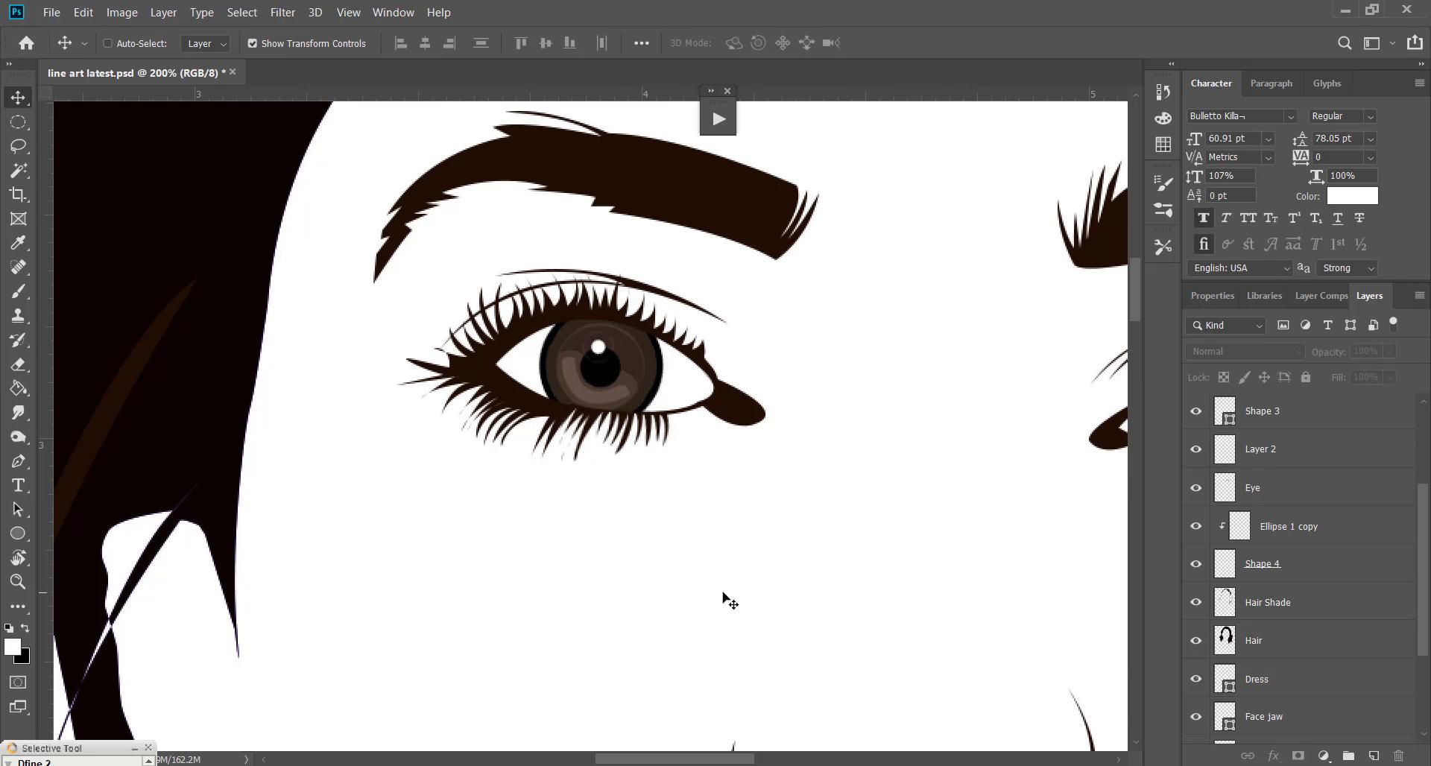
key(ctrl+minus)
key(ctrl+minus)
key(ctrl+minus)
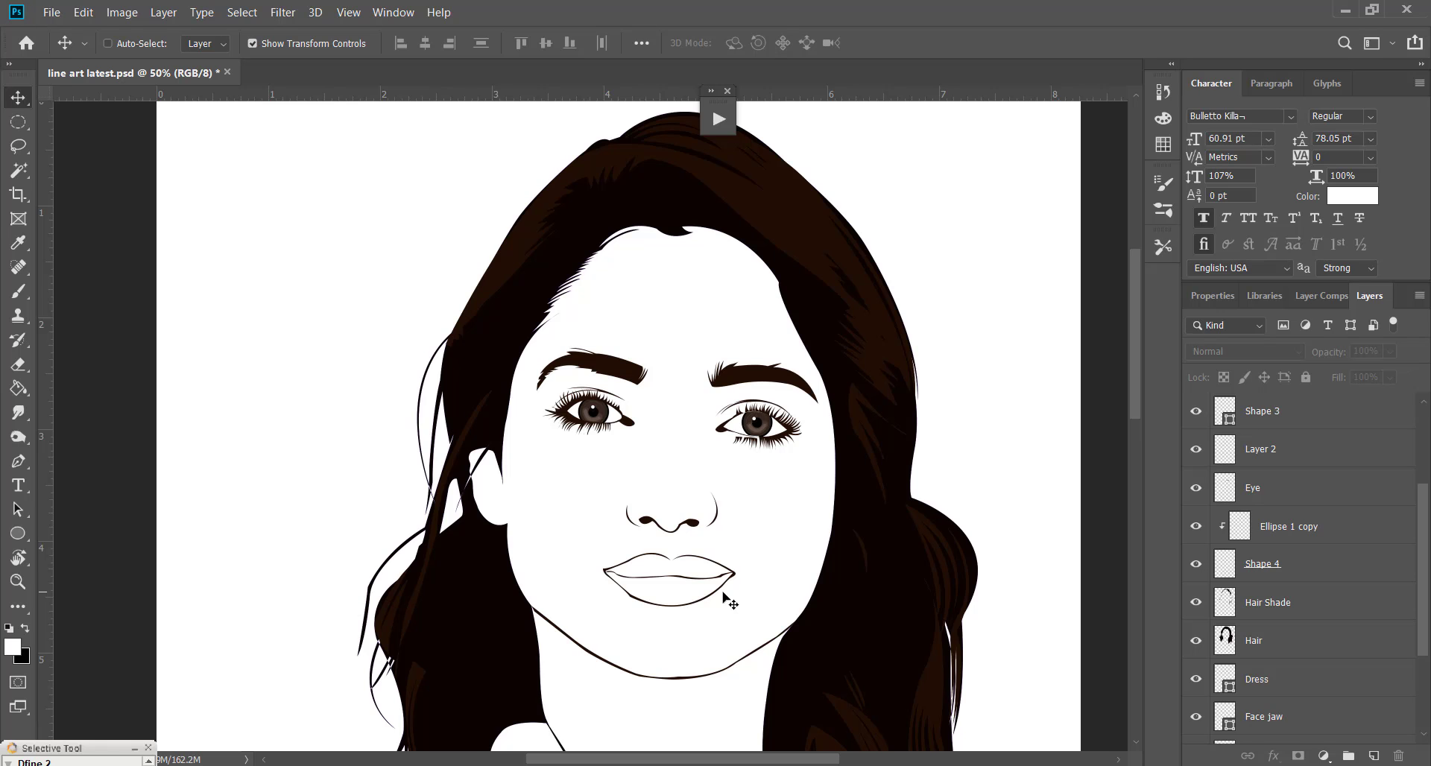
Magic Wand the right eye's inner lower lashes on the Eye layer and cut them out
key(ctrl+plus)
key(ctrl+plus)
key(ctrl+plus)
key(ctrl+plus)
scroll(67, 472, left, 3)
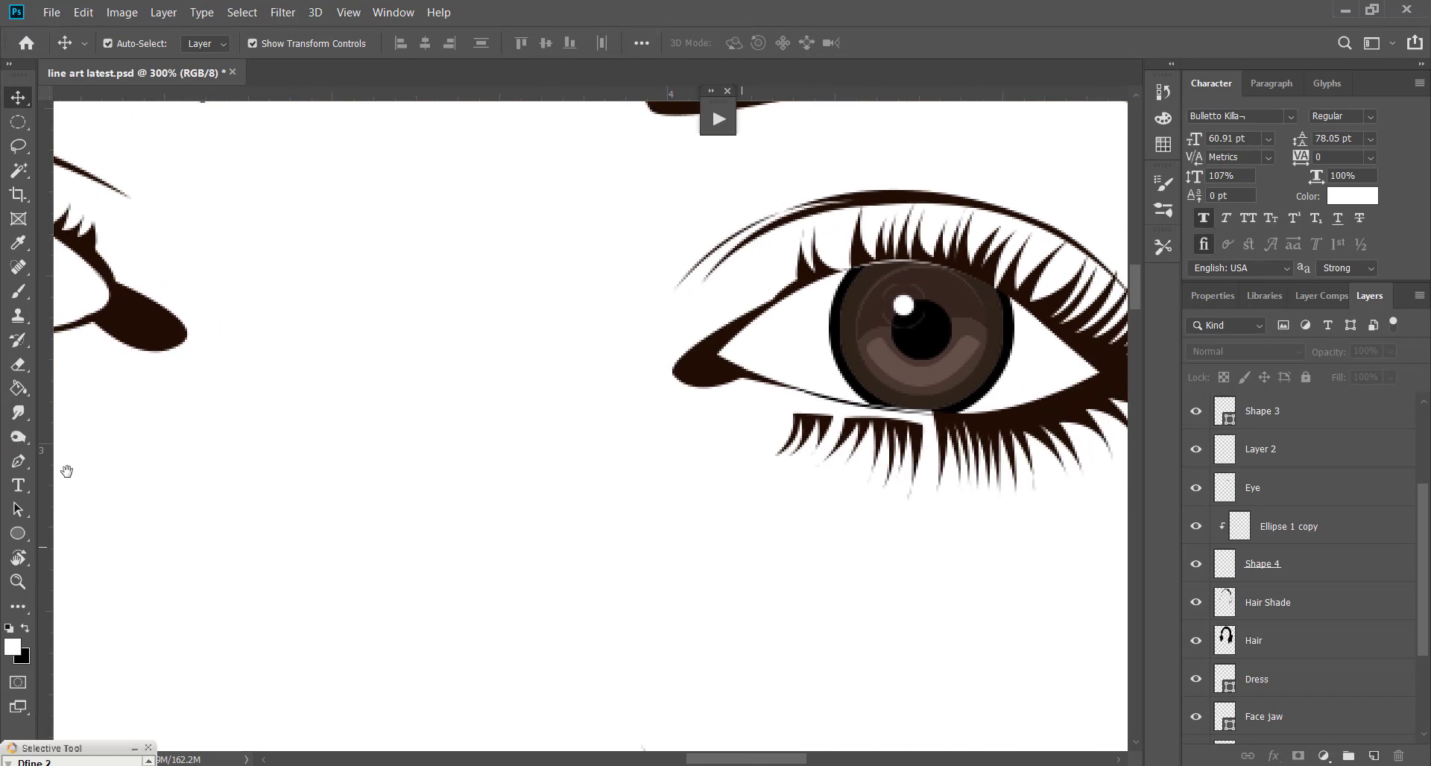
scroll(67, 471, right, 2)
click(820, 427)
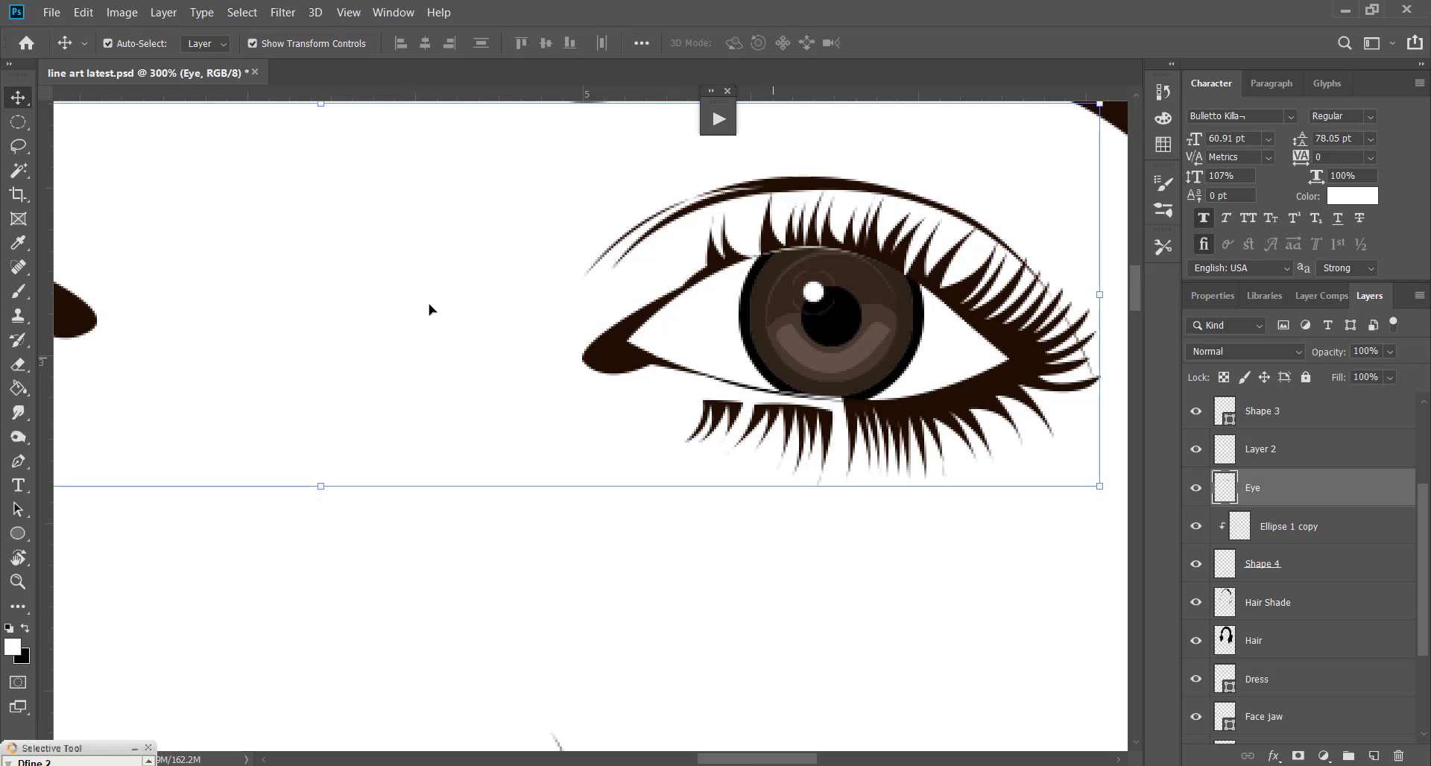
key(w)
click(826, 423)
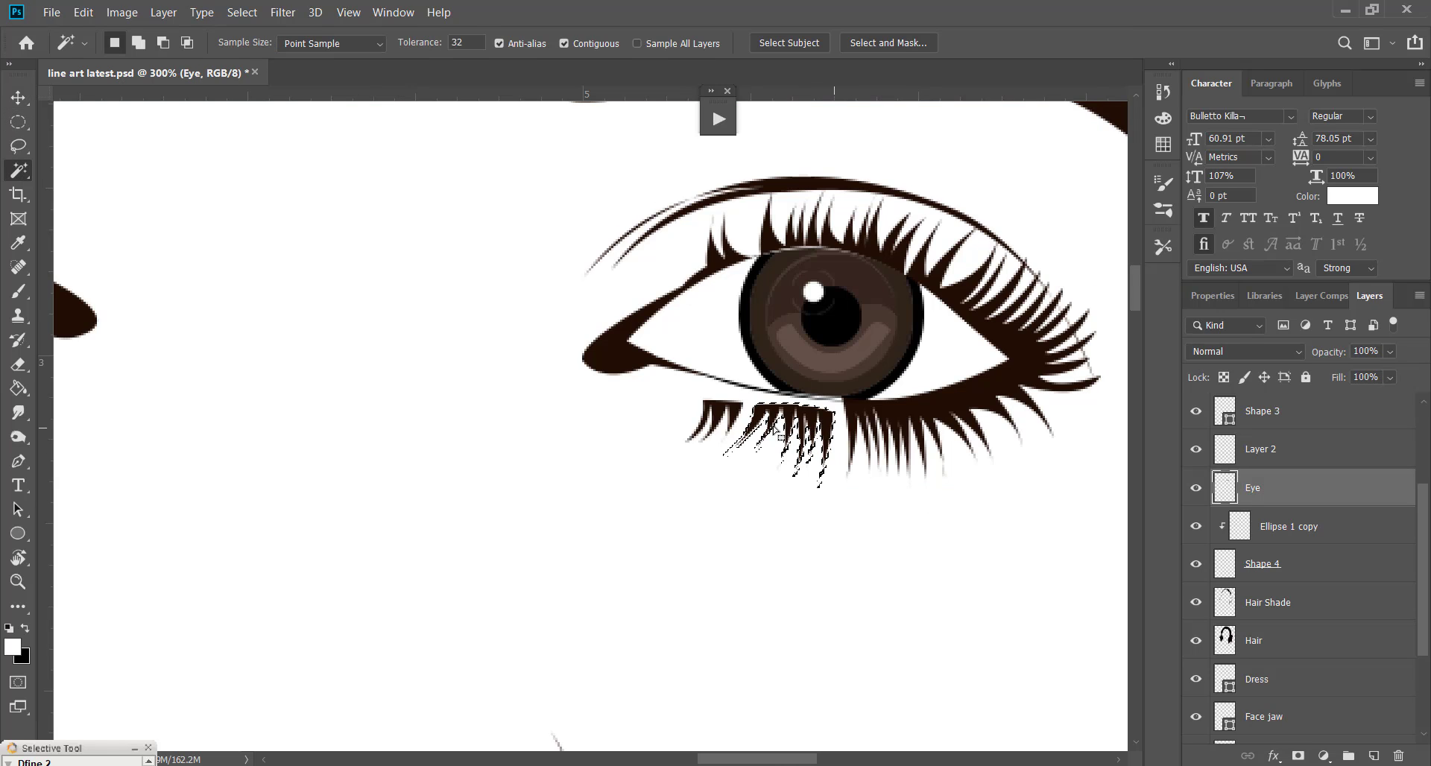
shift+click(733, 412)
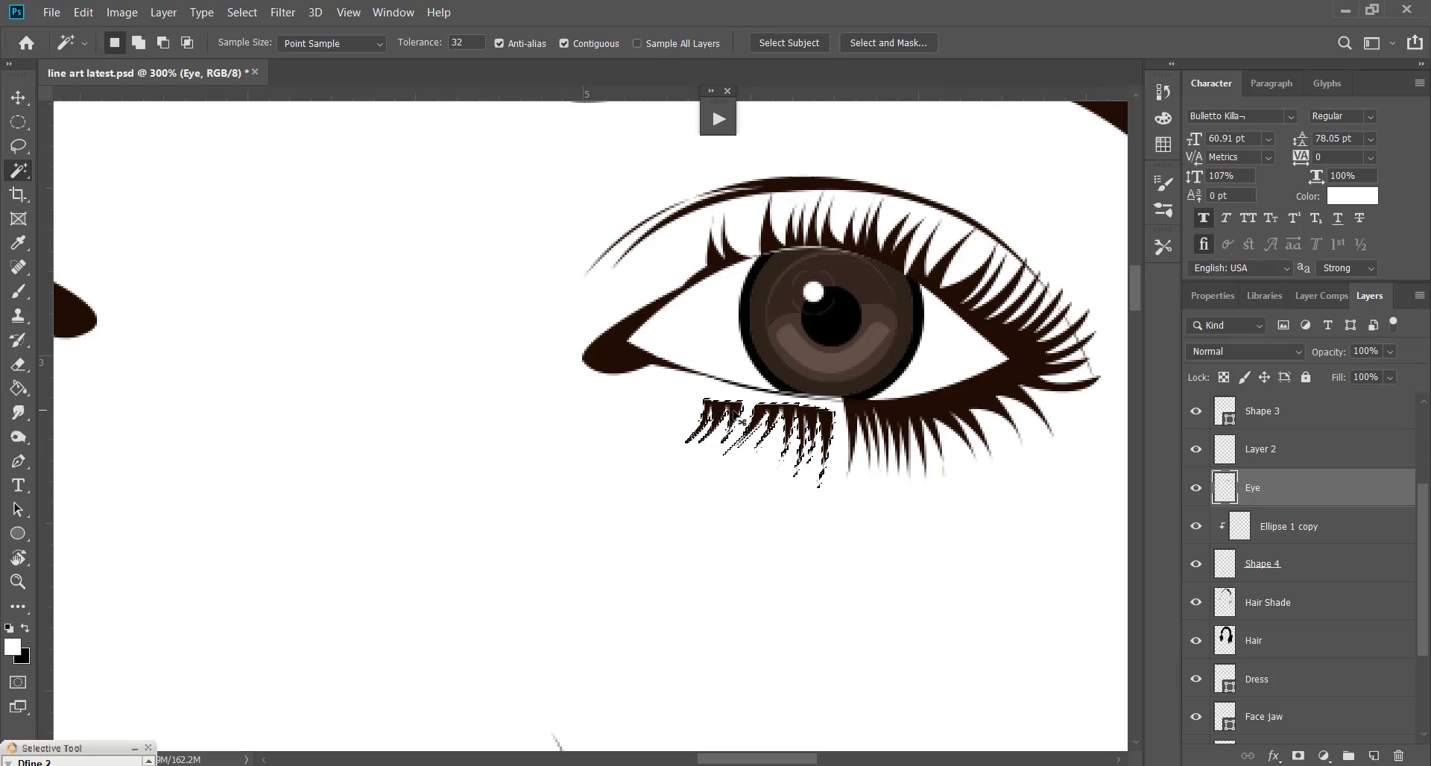
key(Delete)
Paste the lower lashes as Layer 3 and move them just beneath the right-hand eye
key(ctrl+v)
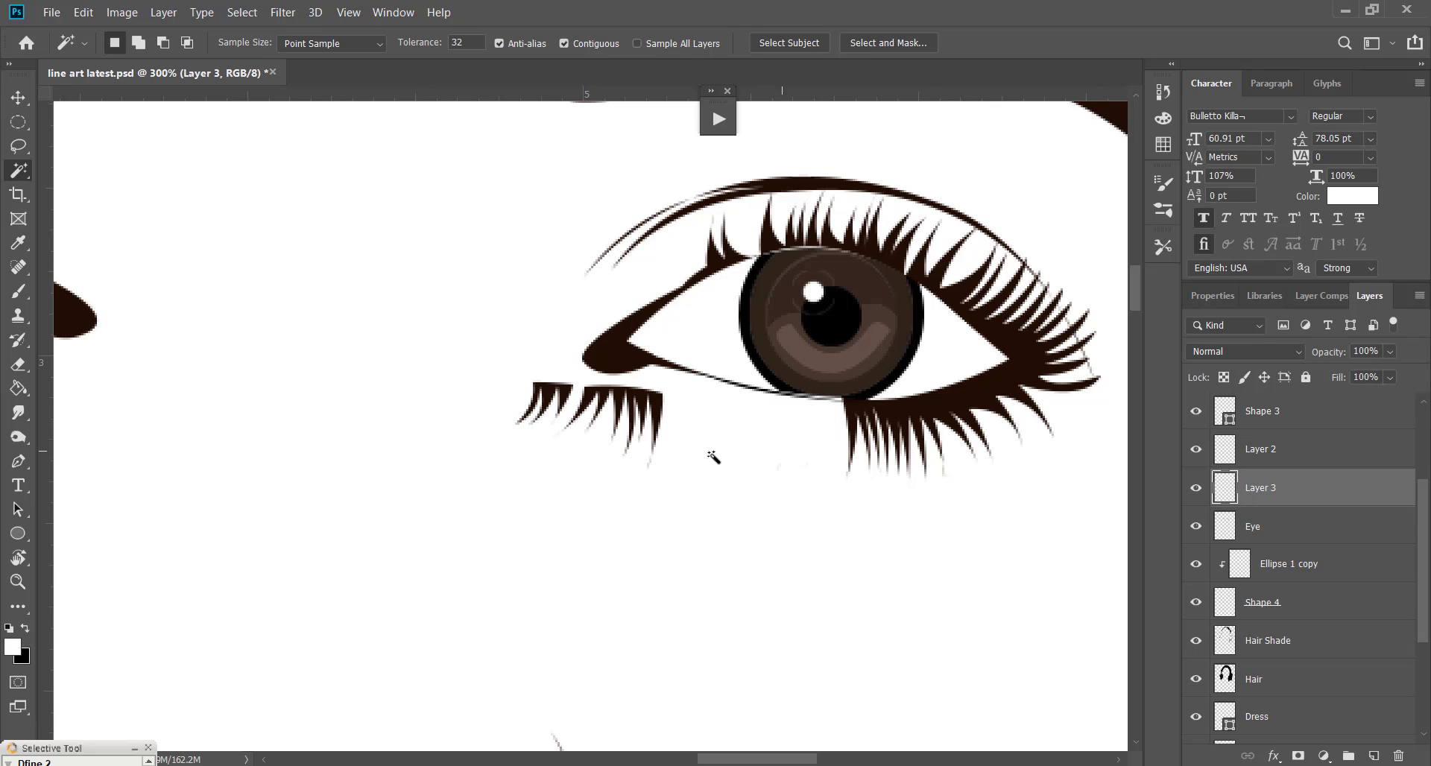
key(v)
drag(653, 404, 825, 414)
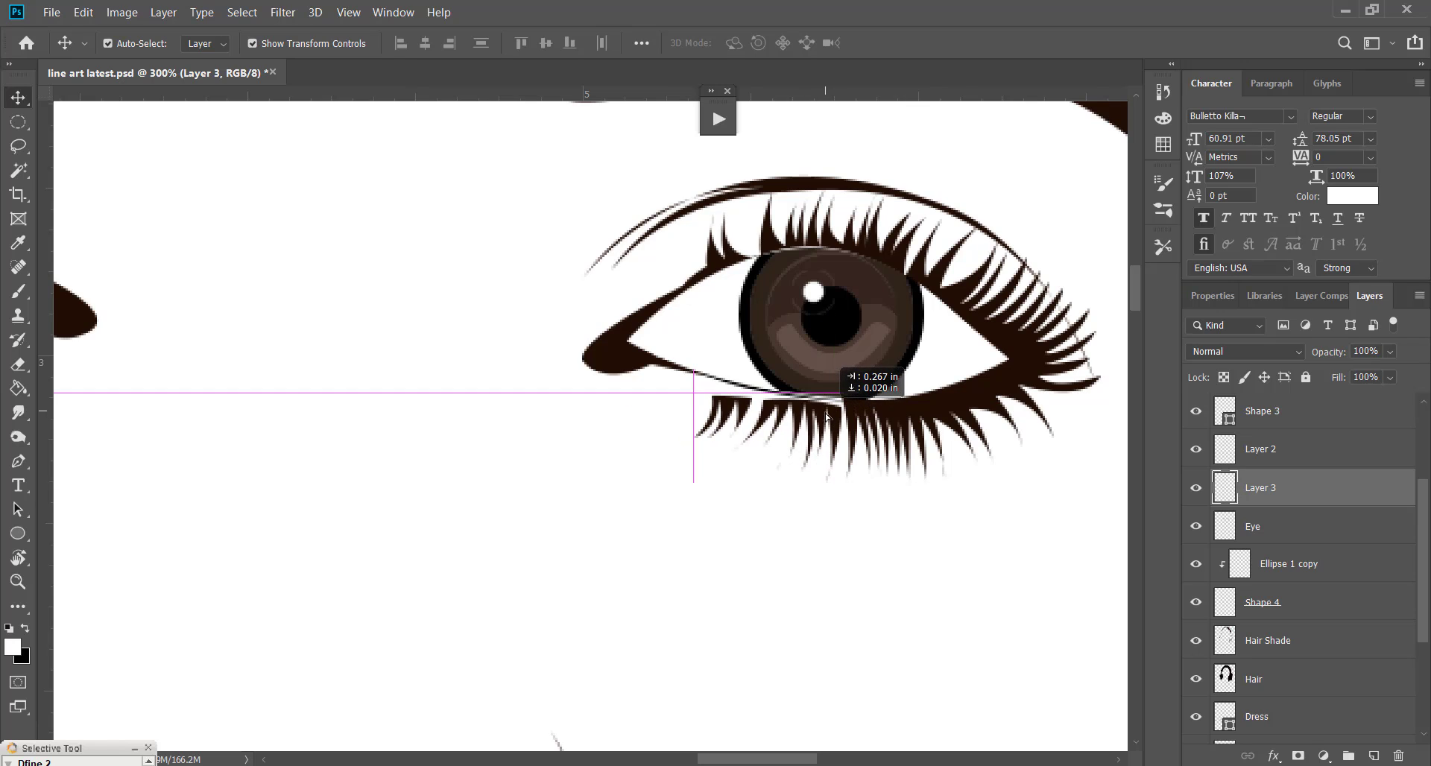
drag(825, 415, 822, 416)
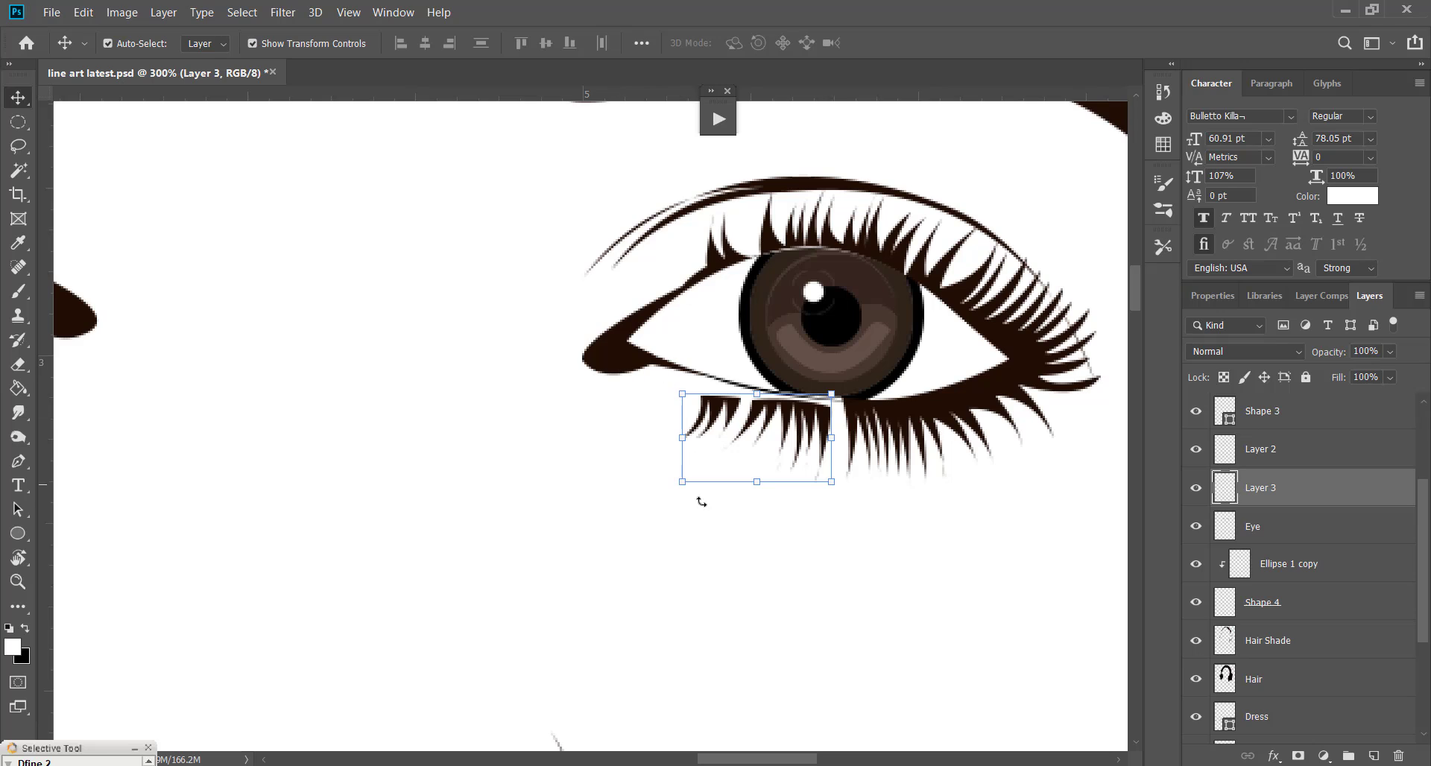
click(710, 535)
Rotate the Layer 3 lower lashes to about 4.5° to match the lid
click(721, 408)
drag(670, 381, 673, 376)
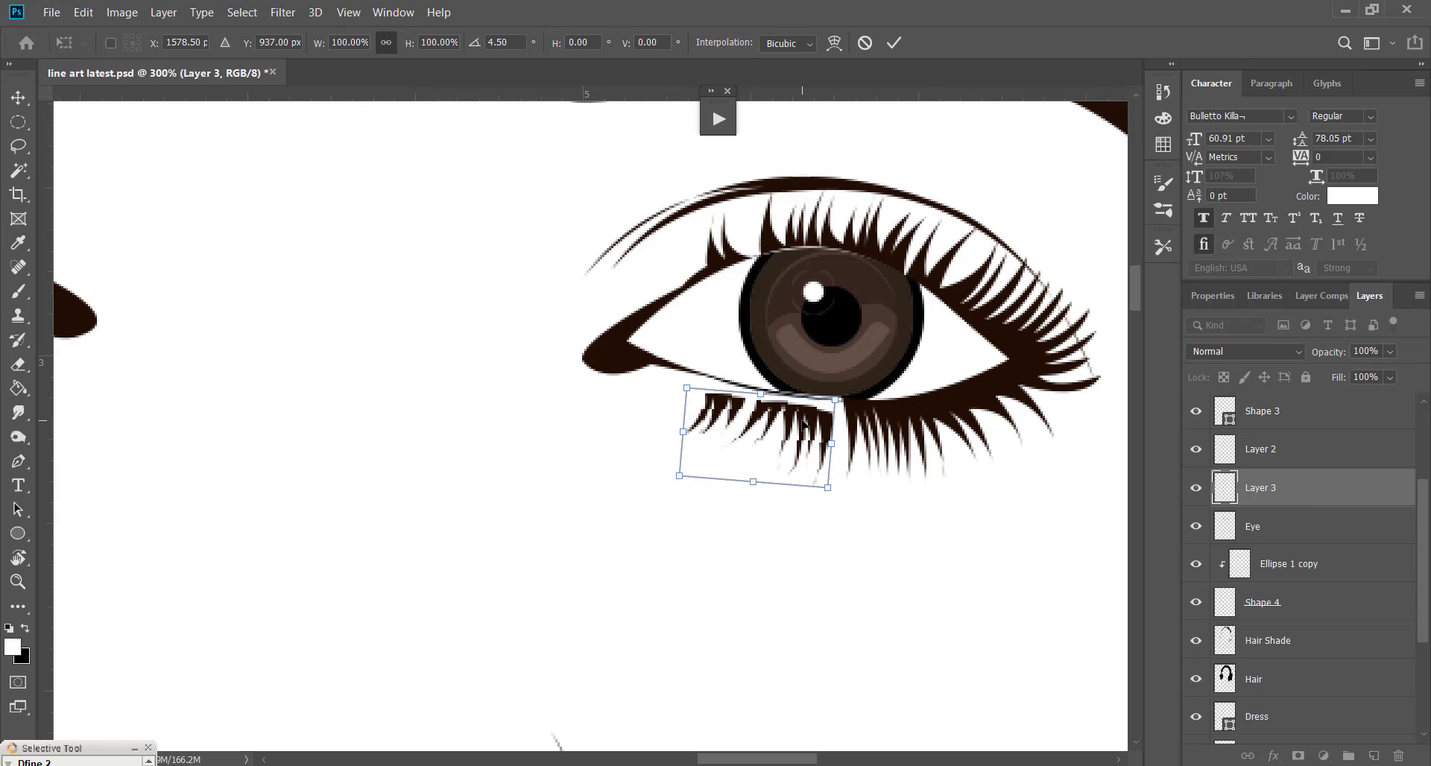
drag(803, 431, 804, 425)
key(Return)
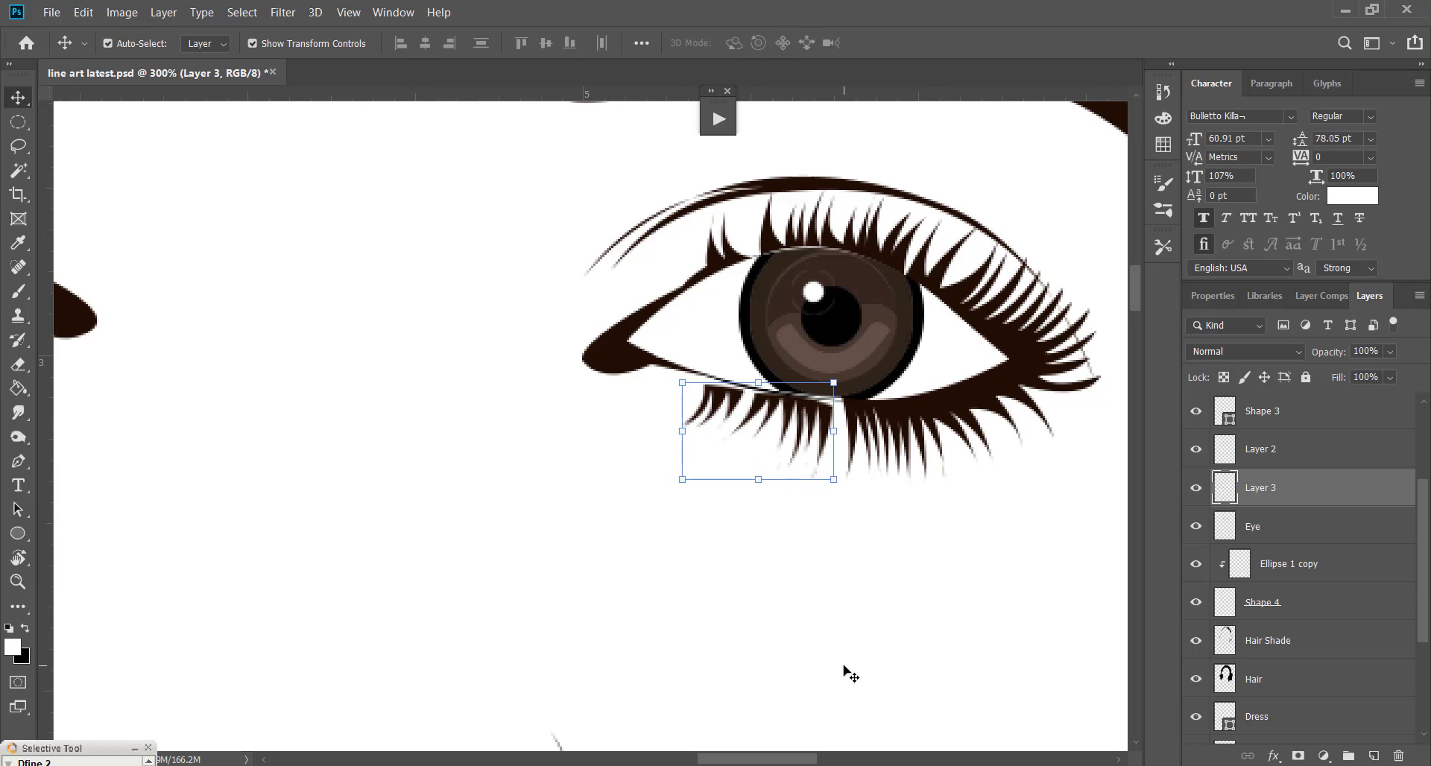
Nudge the lashes into place along the lower lid, then zoom out to view the whole portrait
key(Right)
key(Right)
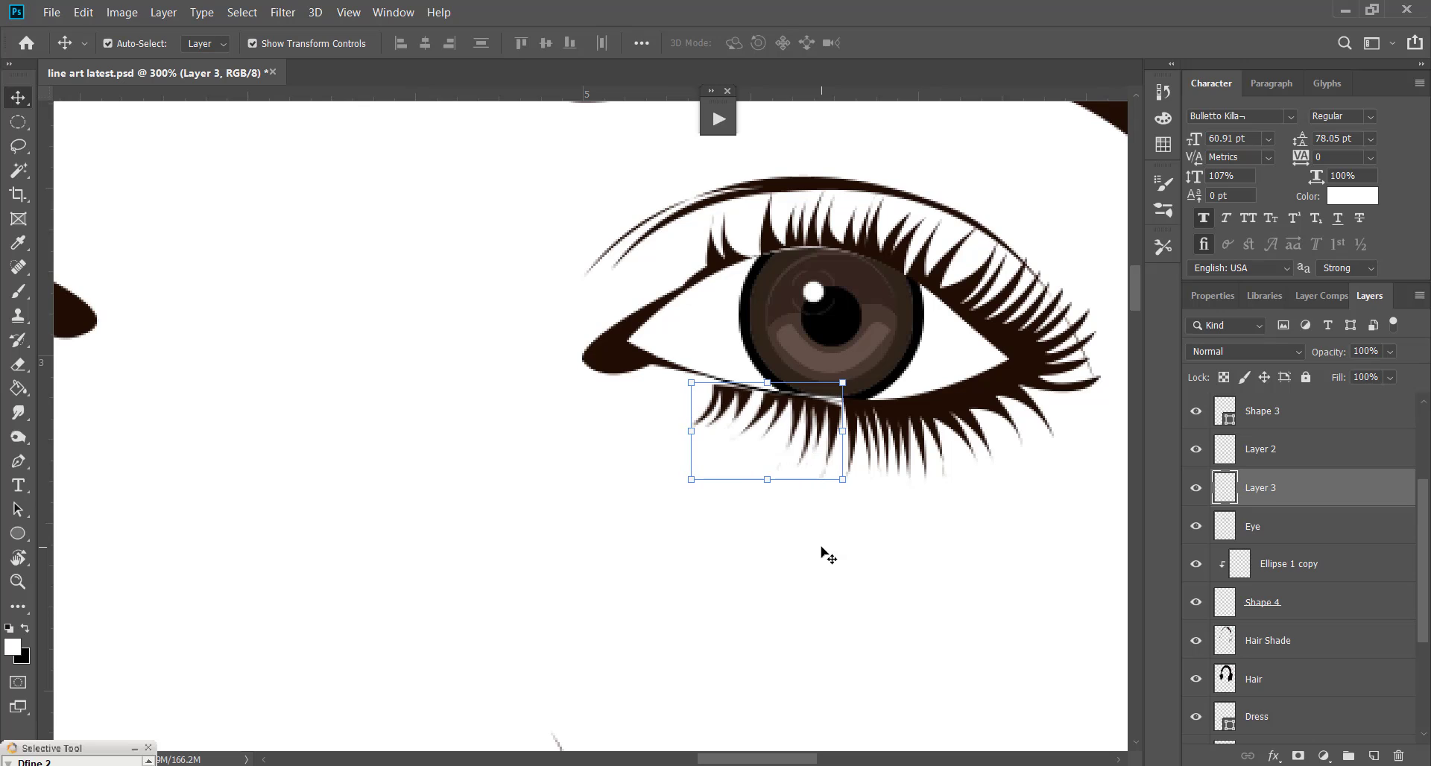
key(Up)
key(Left)
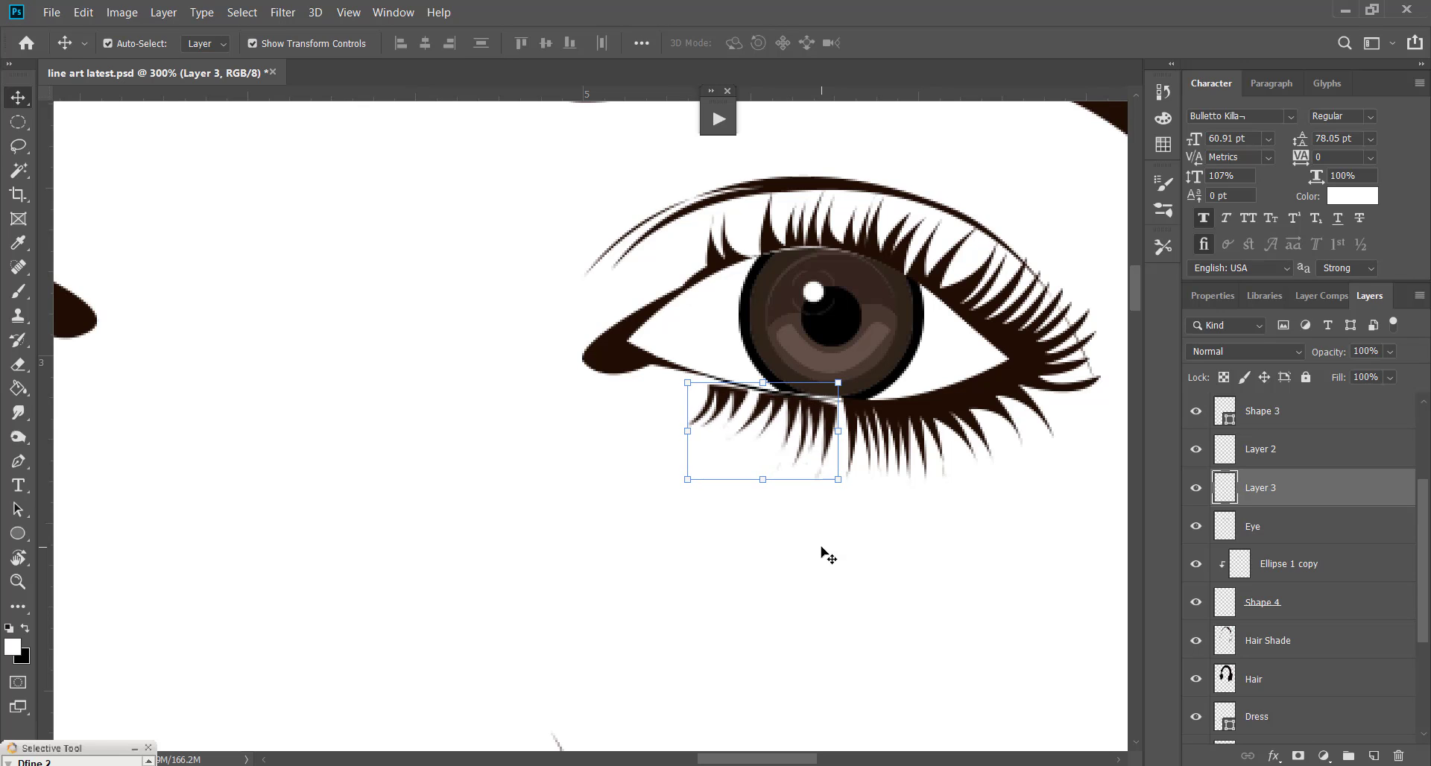
click(1048, 662)
key(ctrl+minus)
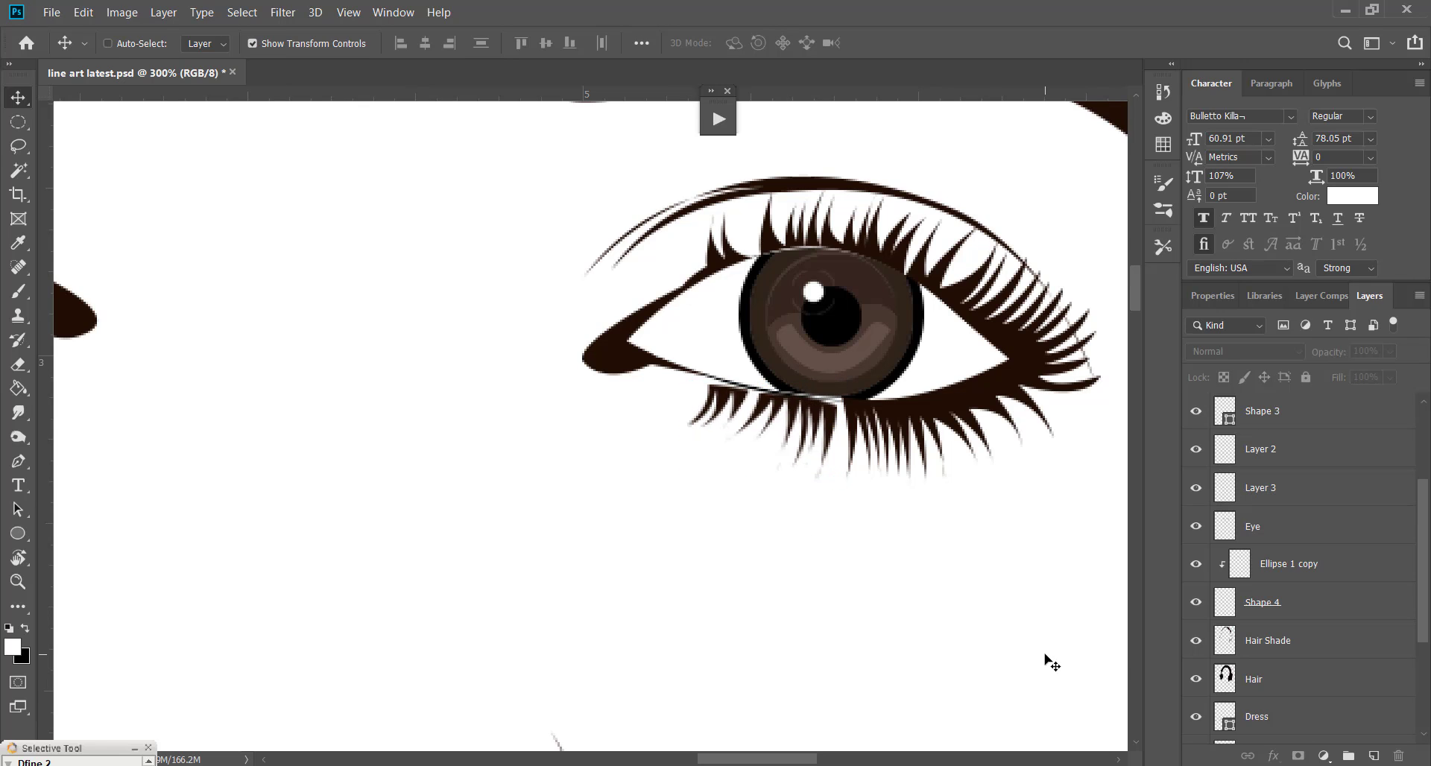
key(ctrl+minus)
key(ctrl+minus)
key(ctrl+minus)
key(ctrl+minus)
key(ctrl+minus)
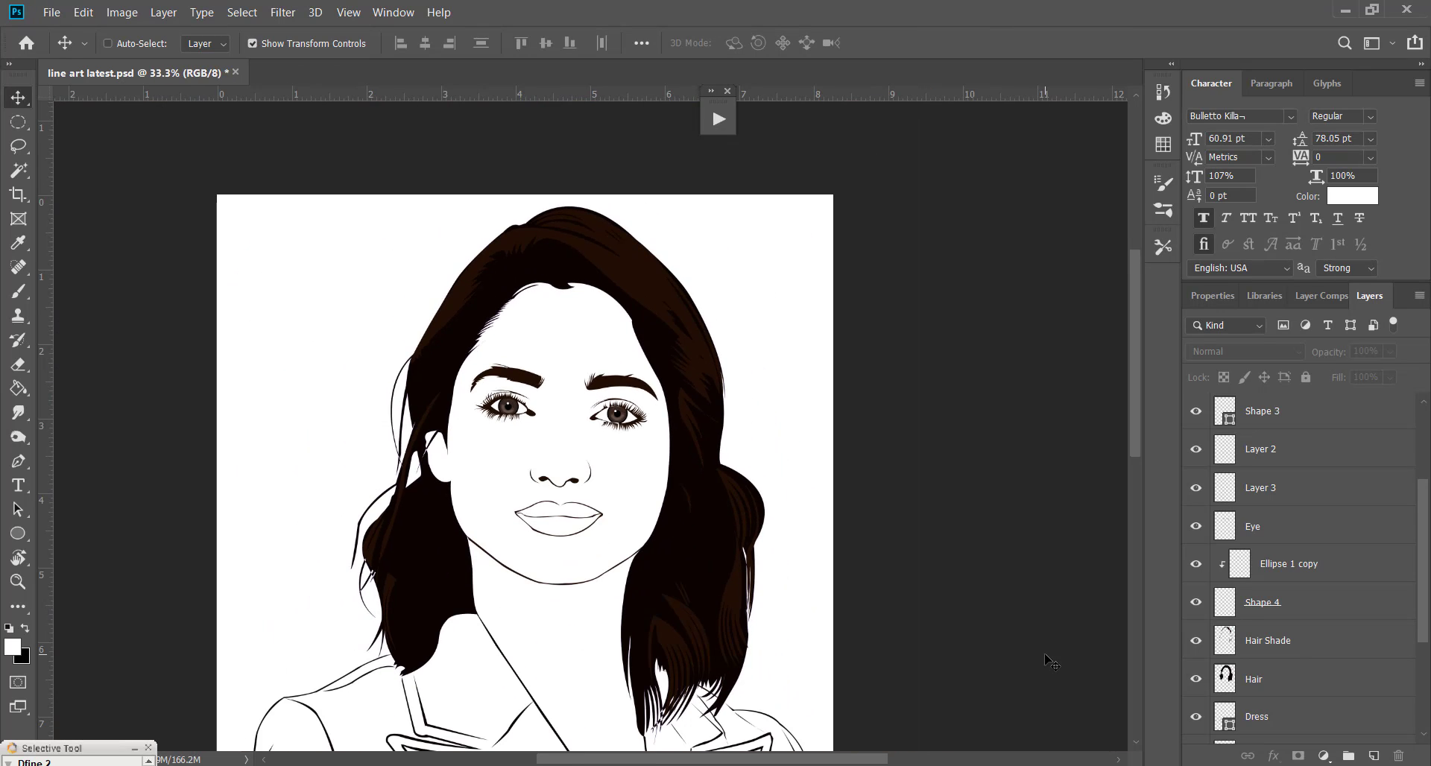